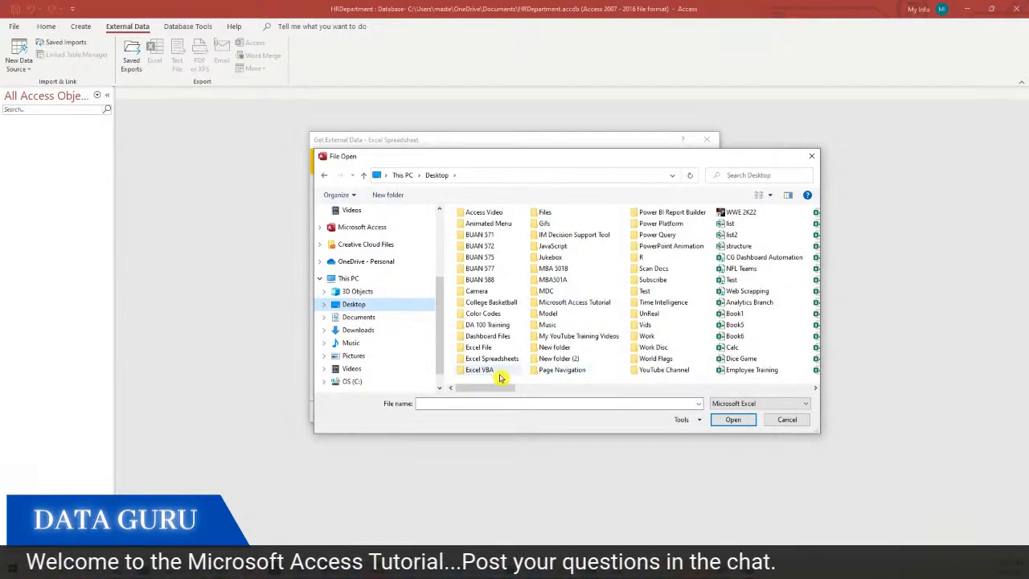
# Choose Excel Spreadsheets\Employee.xlsx as the source for importing into a new table
pyautogui.doubleClick(492, 358)
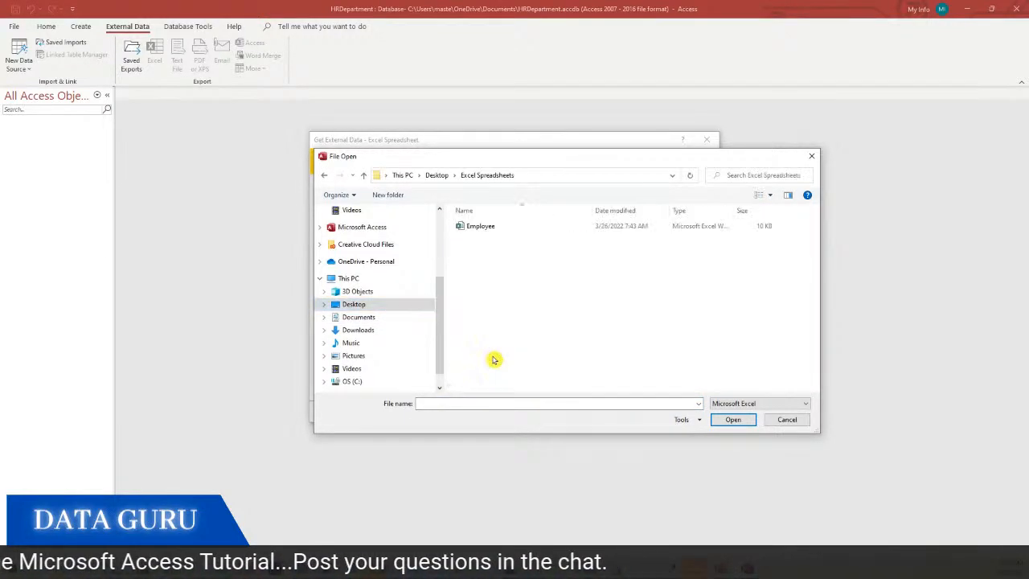
pyautogui.doubleClick(476, 230)
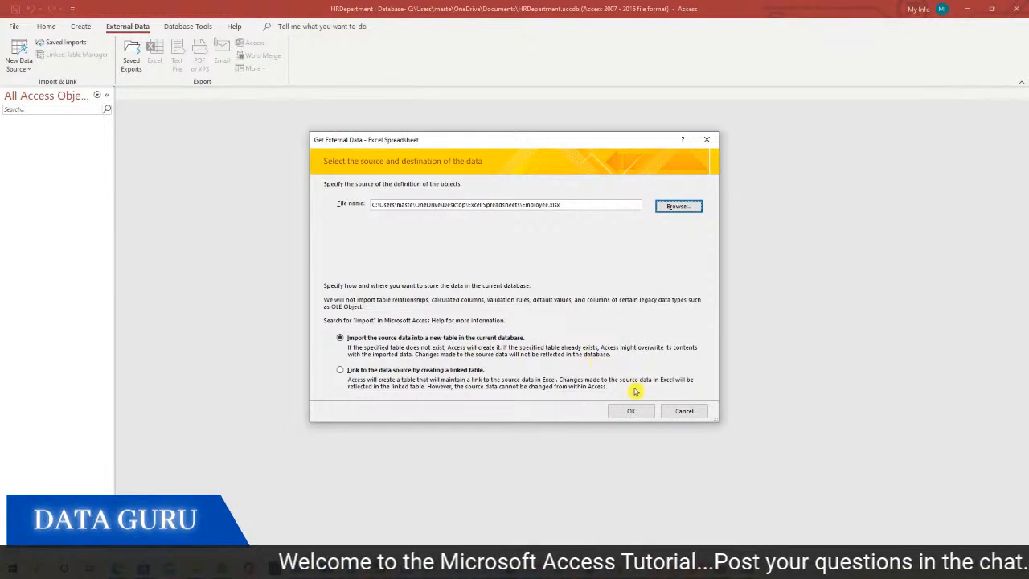
pyautogui.click(625, 413)
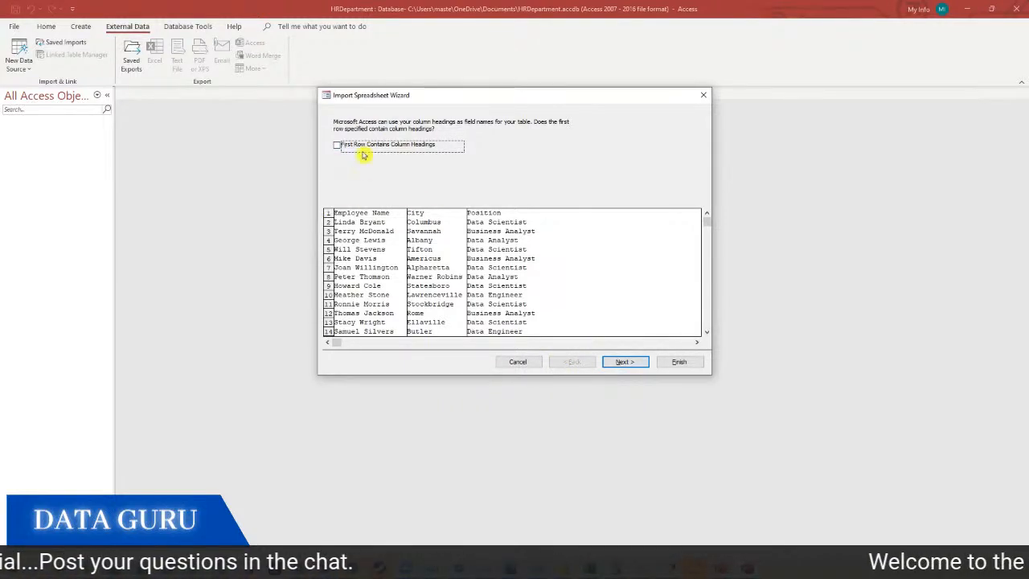
# Import with first-row column headings and no primary key as table tbl_Employee
pyautogui.click(337, 146)
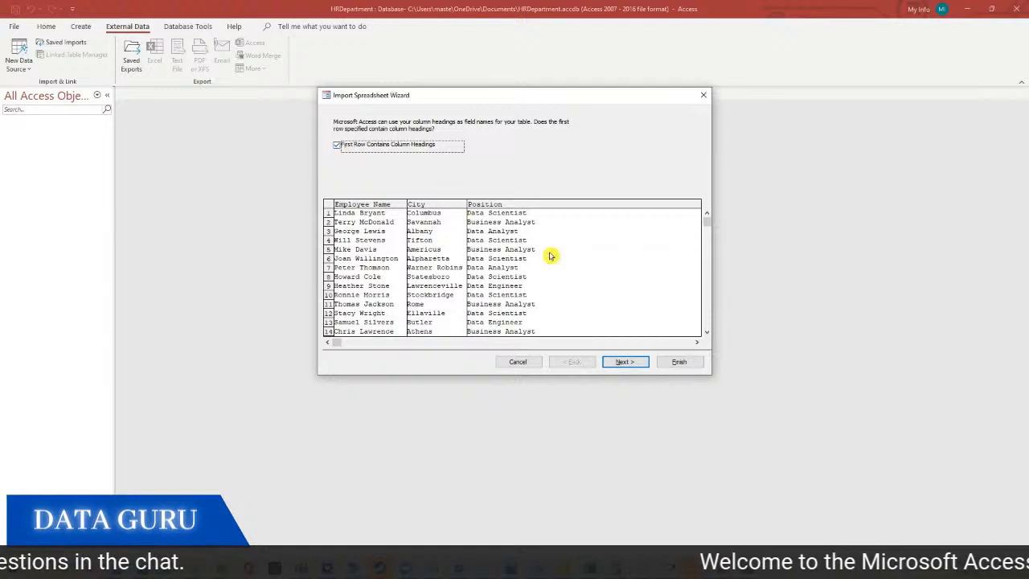
pyautogui.click(626, 363)
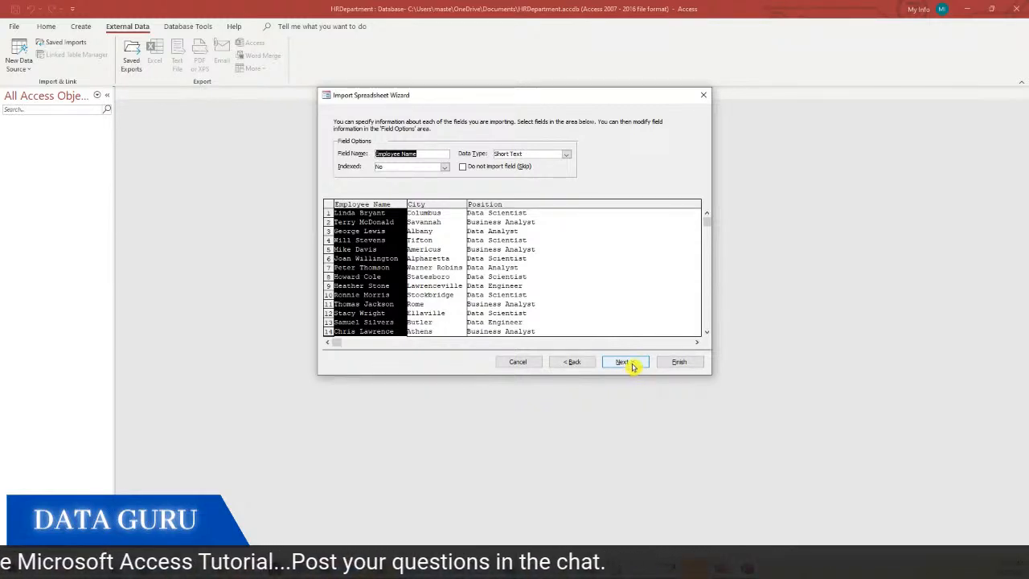
pyautogui.click(624, 362)
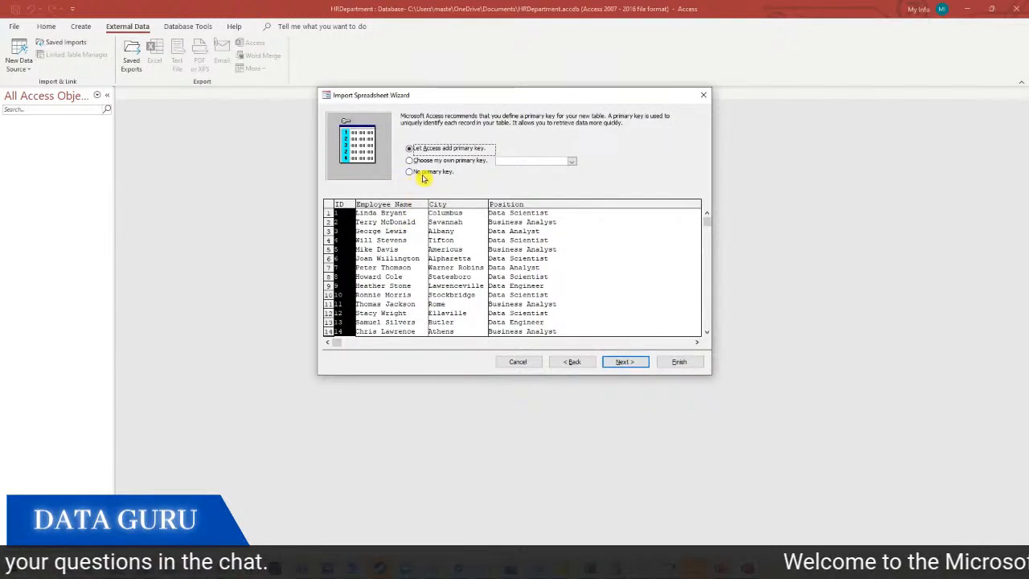
pyautogui.click(418, 172)
pyautogui.click(626, 362)
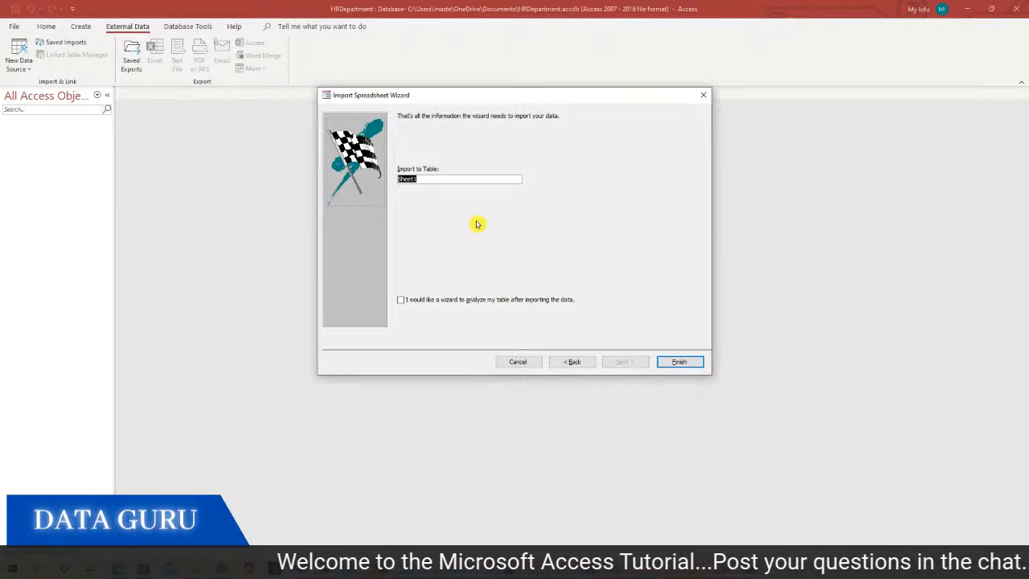
pyautogui.write('th')
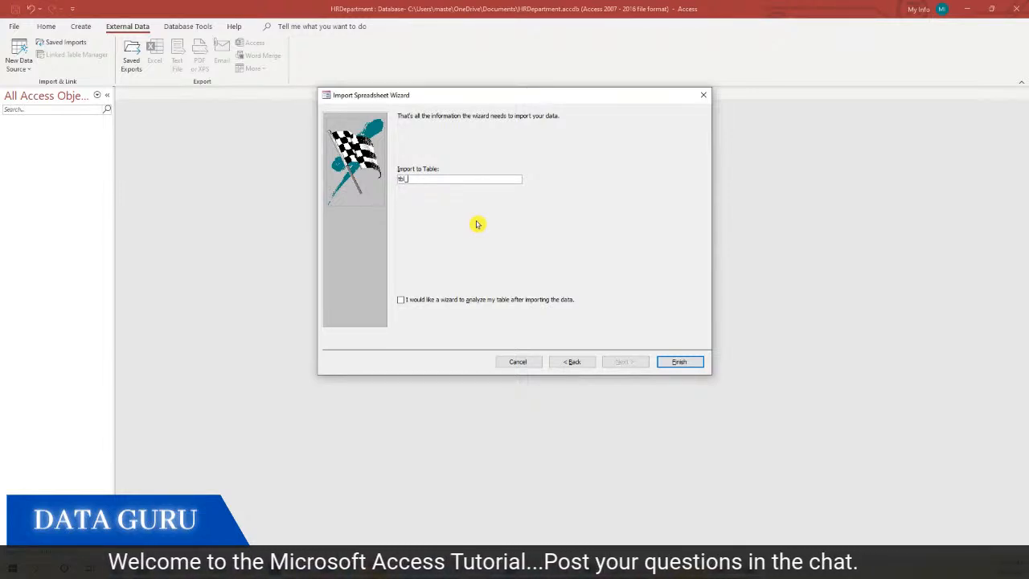
pyautogui.write('l_Employee')
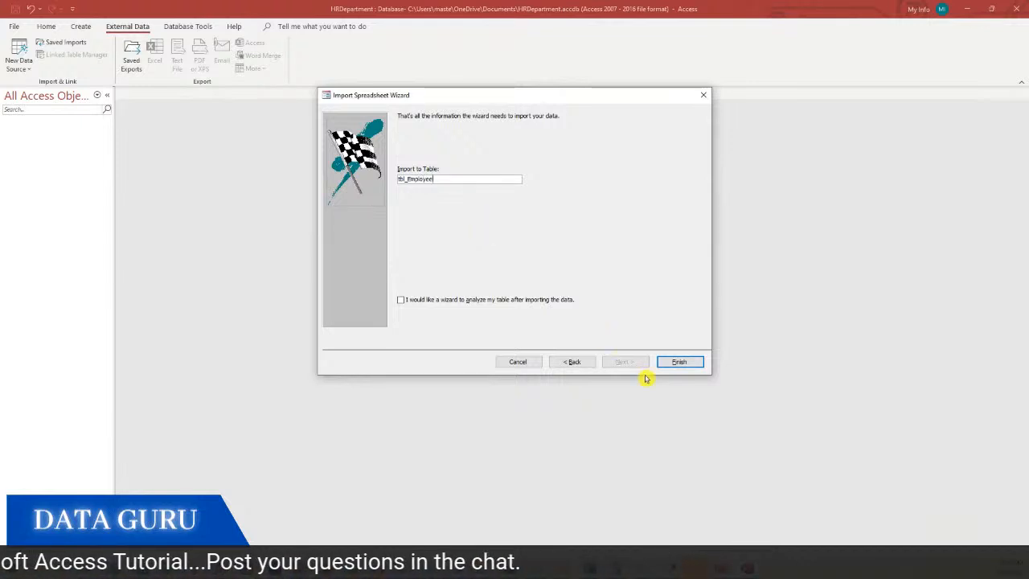
pyautogui.click(673, 362)
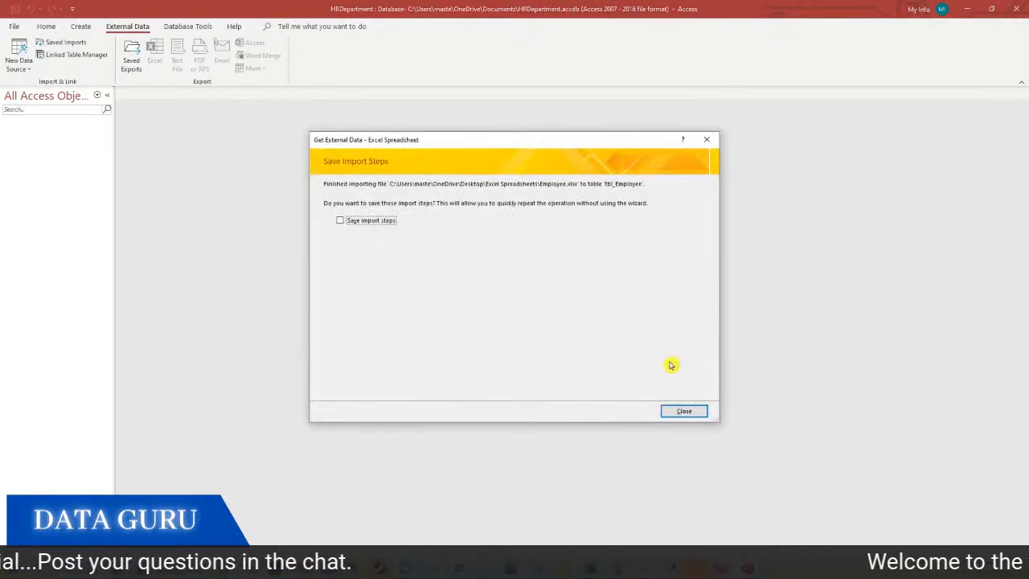
pyautogui.click(685, 411)
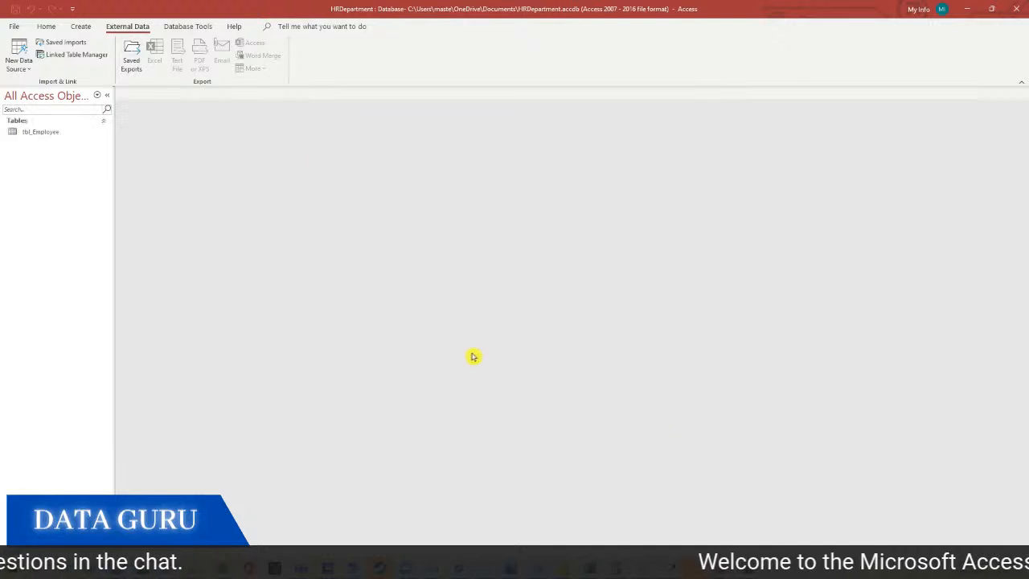
# Widen tbl_Employee's Employee Name column to show full names and save the layout on closing
pyautogui.doubleClick(58, 135)
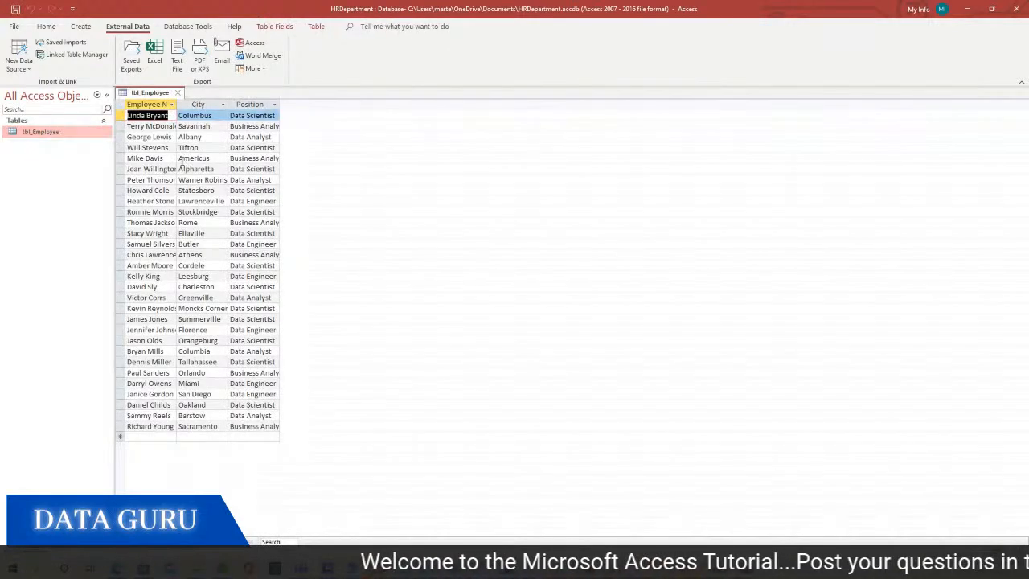
pyautogui.moveTo(179, 105); pyautogui.dragTo(381, 106)
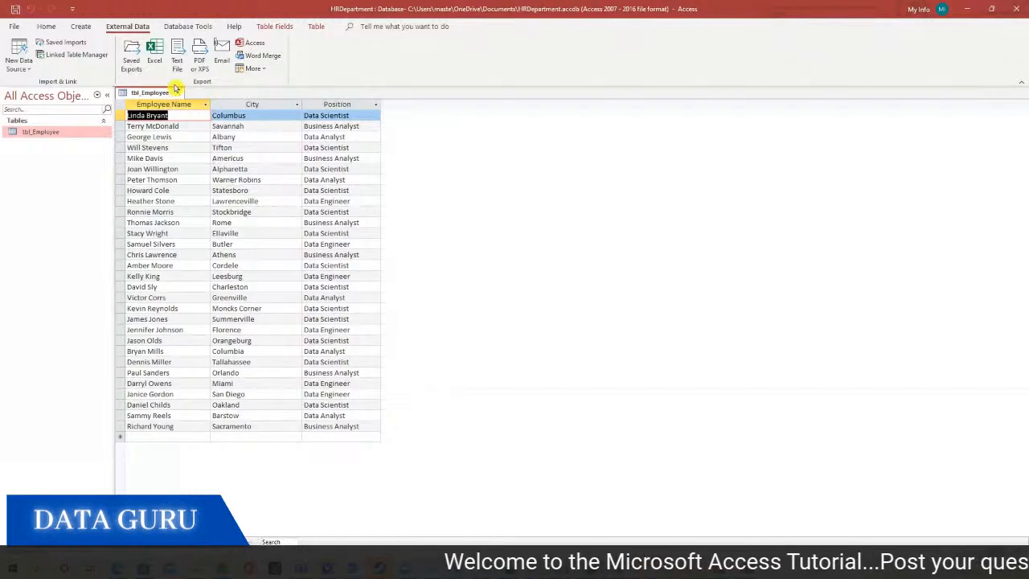
pyautogui.click(178, 93)
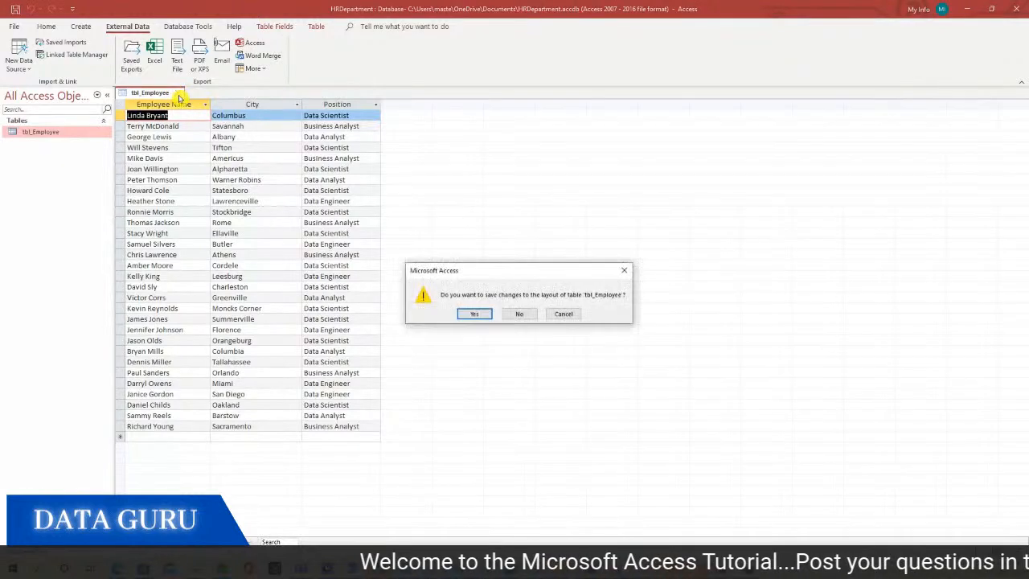
pyautogui.click(472, 315)
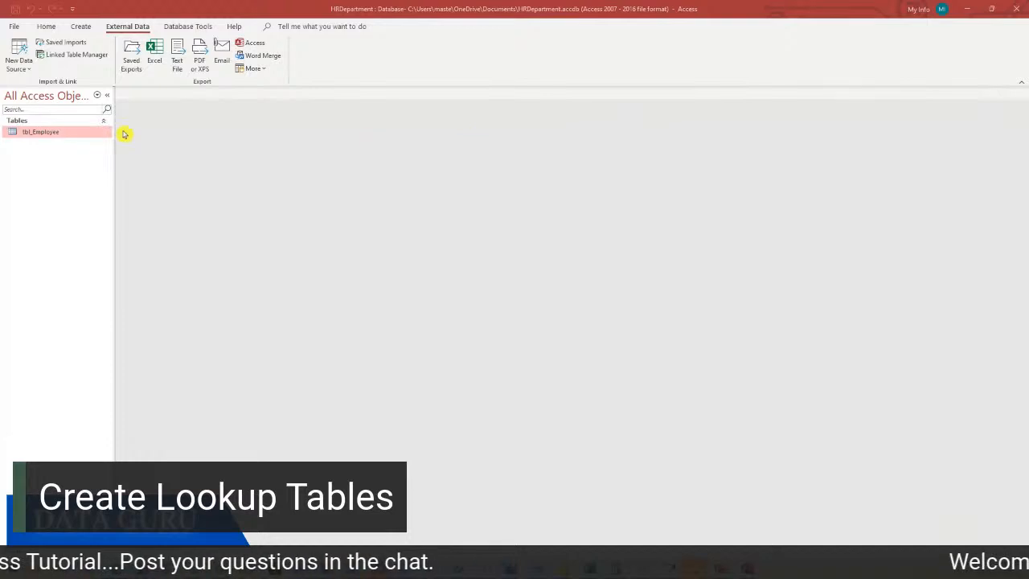
# Reopen tbl_Employee and select the city values down its City column for copying
pyautogui.doubleClick(76, 132)
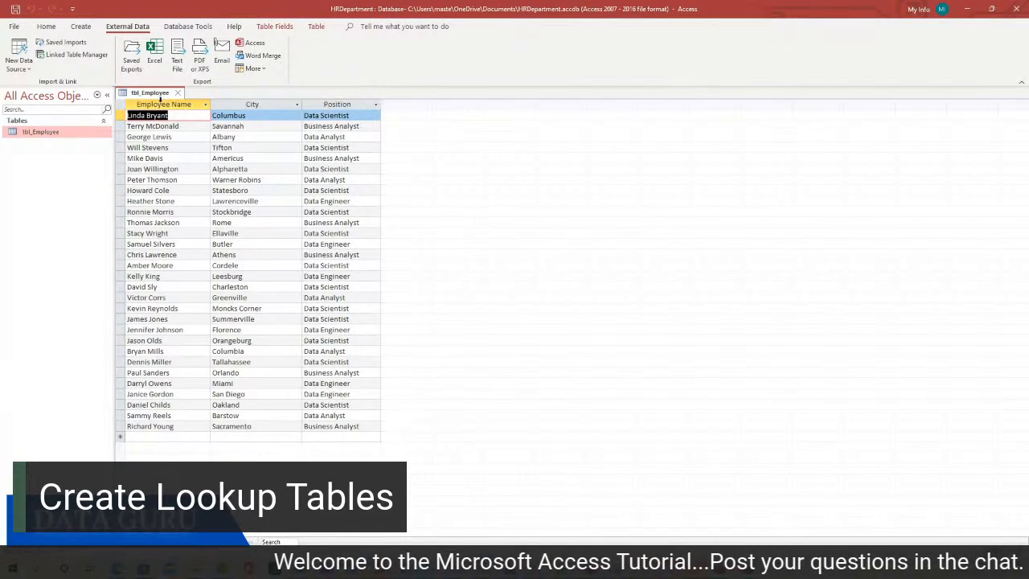
pyautogui.click(178, 93)
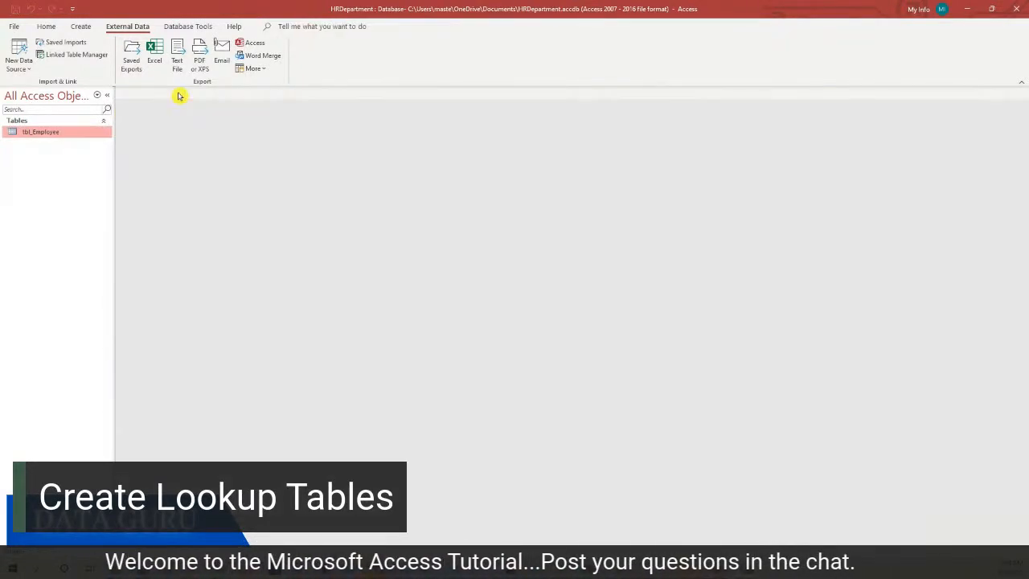
pyautogui.doubleClick(74, 136)
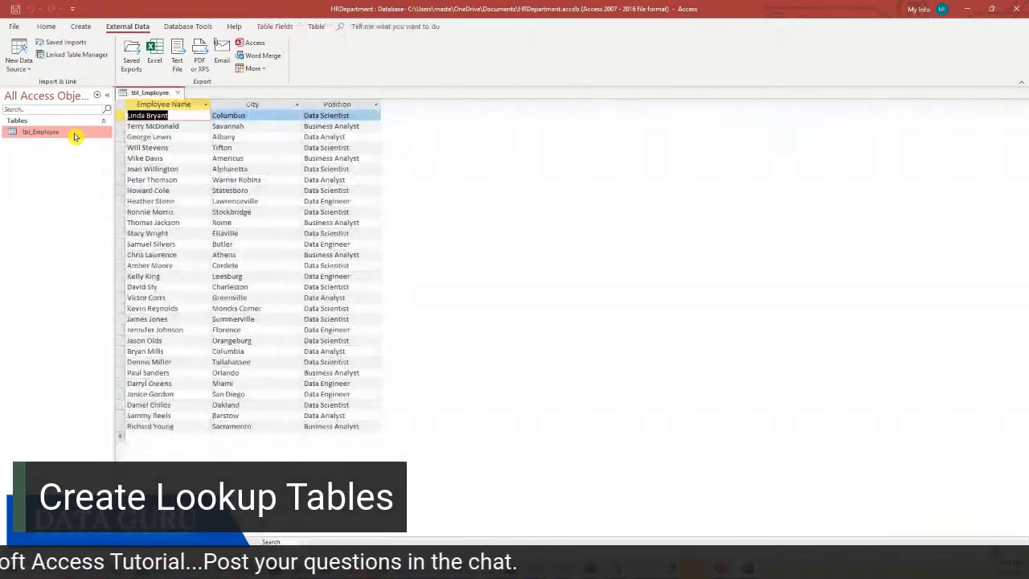
pyautogui.click(251, 105)
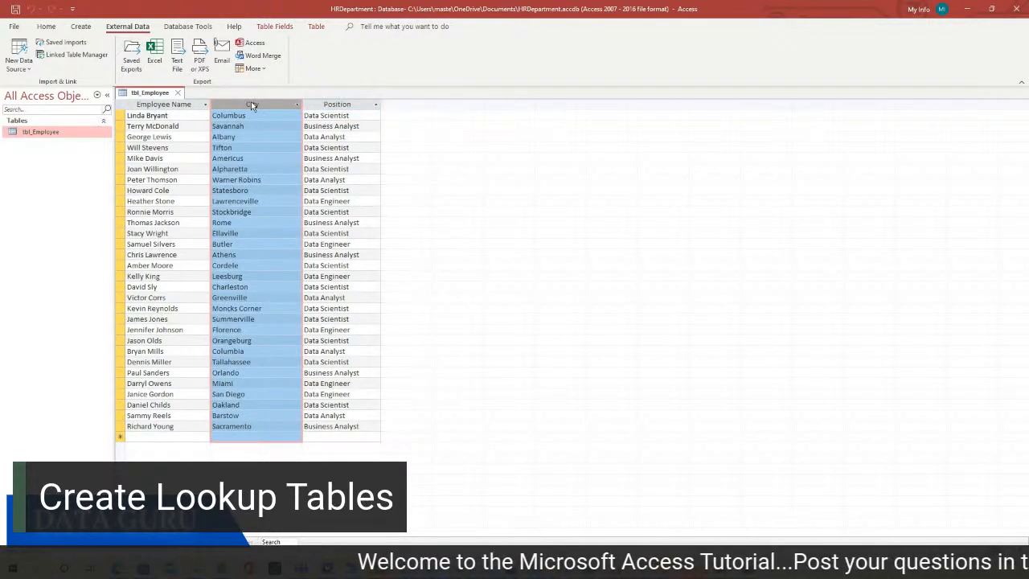
pyautogui.click(212, 115)
pyautogui.press('Tab')
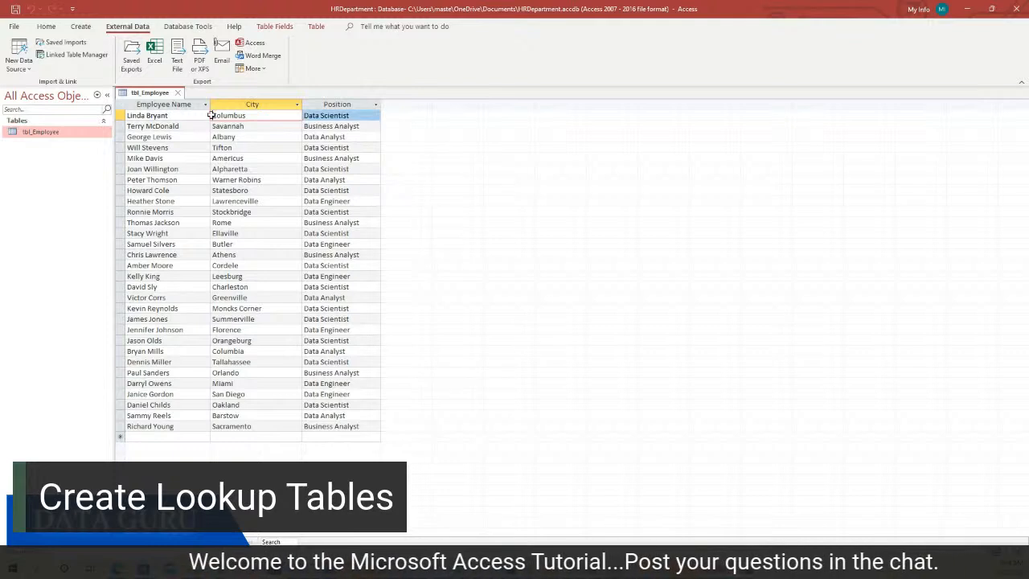
pyautogui.moveTo(211, 115); pyautogui.dragTo(242, 427)
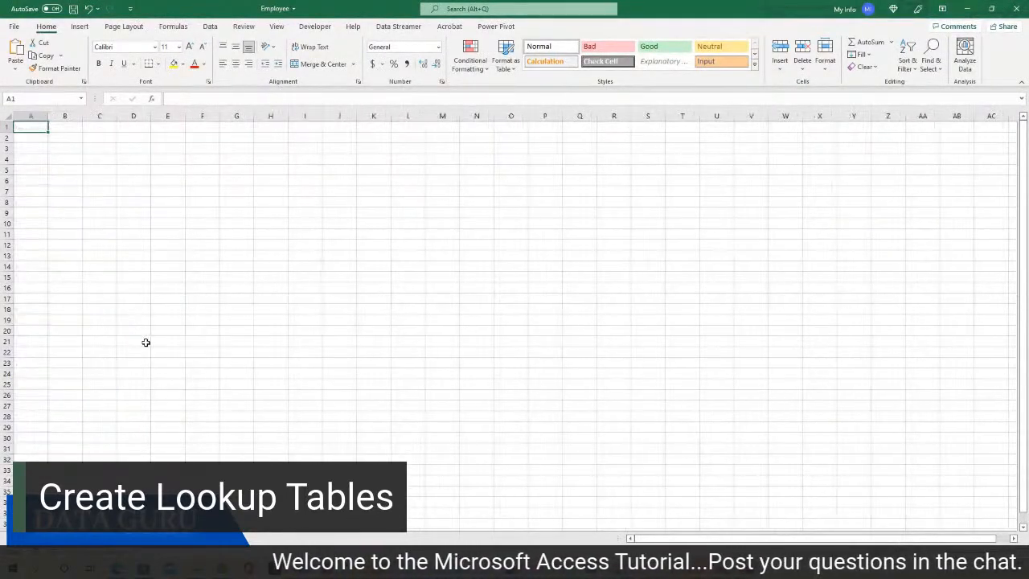
# Paste the City list into column A, widen it, and run Data > Remove Duplicates
pyautogui.hotkey('ctrl', 'v')
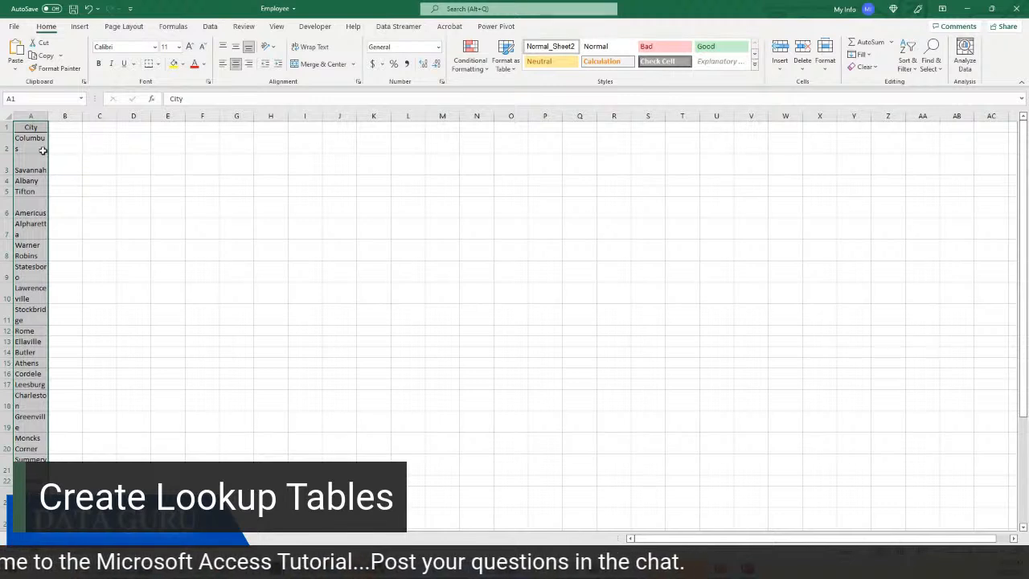
pyautogui.moveTo(55, 115); pyautogui.dragTo(71, 115)
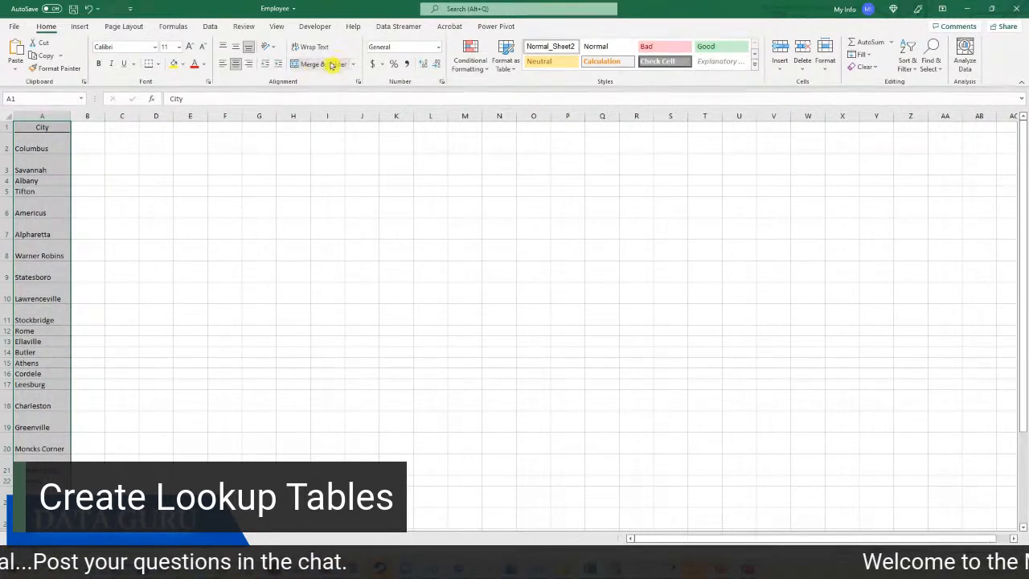
pyautogui.click(210, 26)
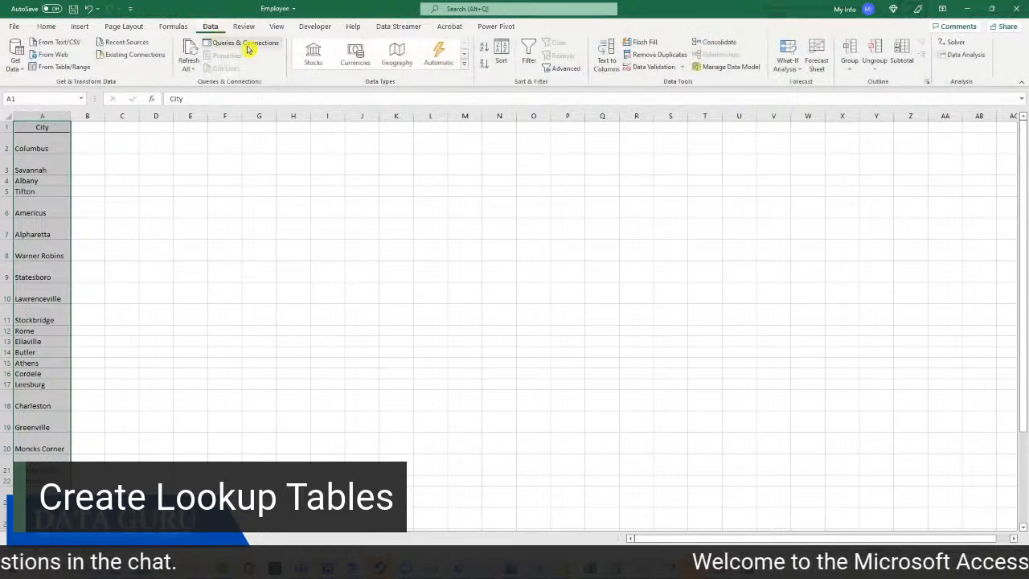
pyautogui.click(656, 54)
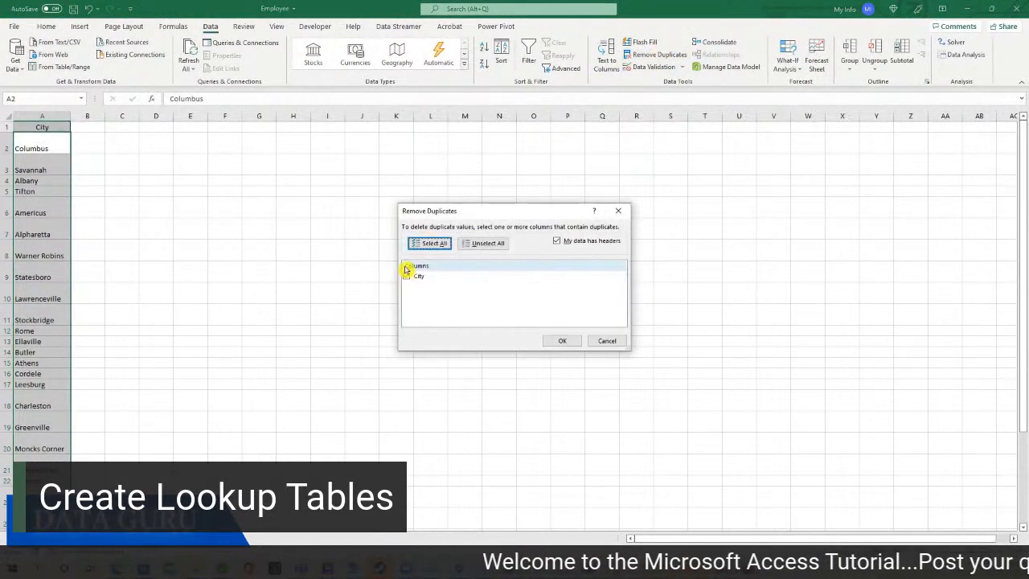
pyautogui.click(565, 341)
pyautogui.click(510, 312)
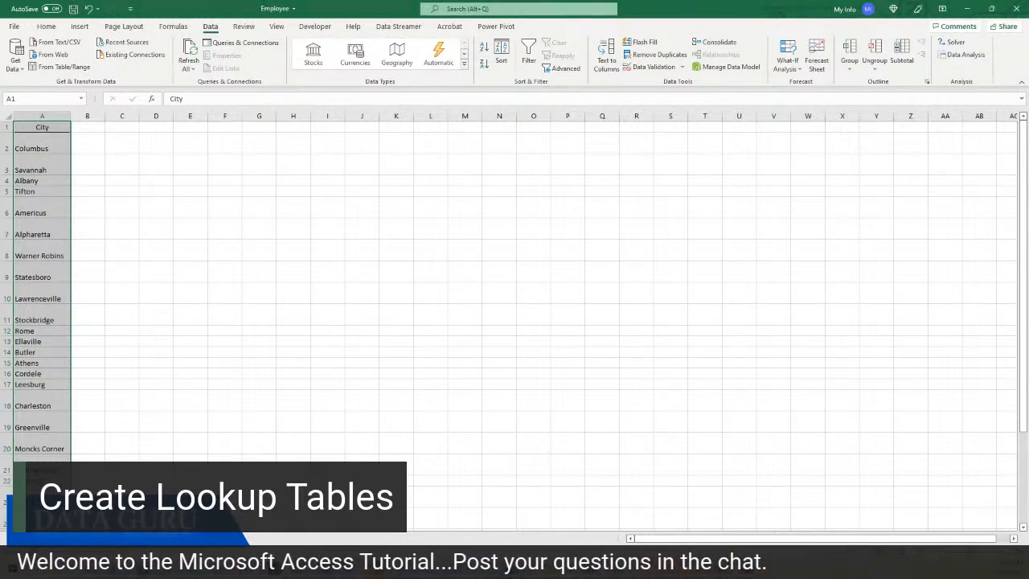
pyautogui.click(747, 567)
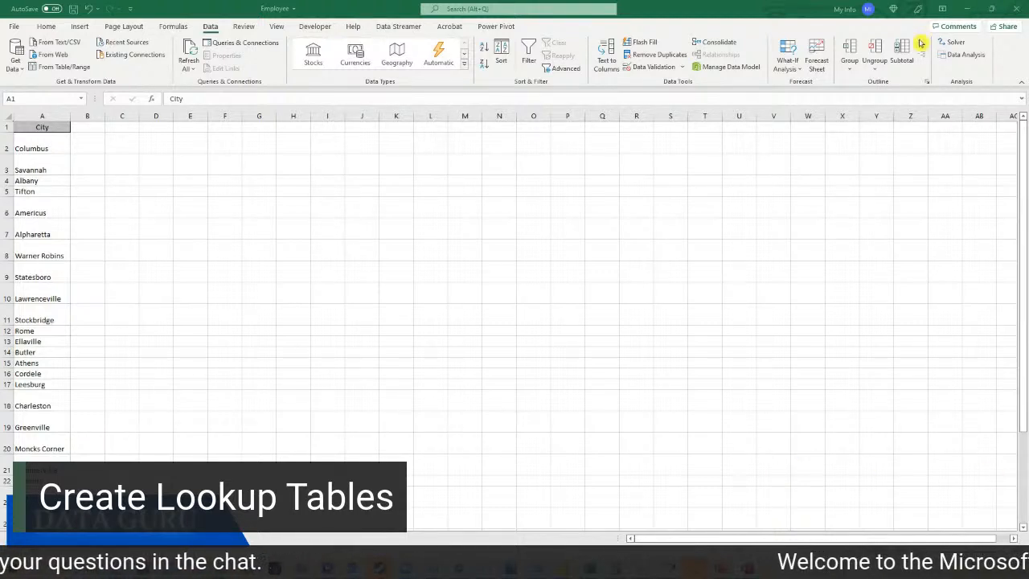
# Back in the HRDepartment database, start a new table in Design View
pyautogui.moveTo(747, 568)
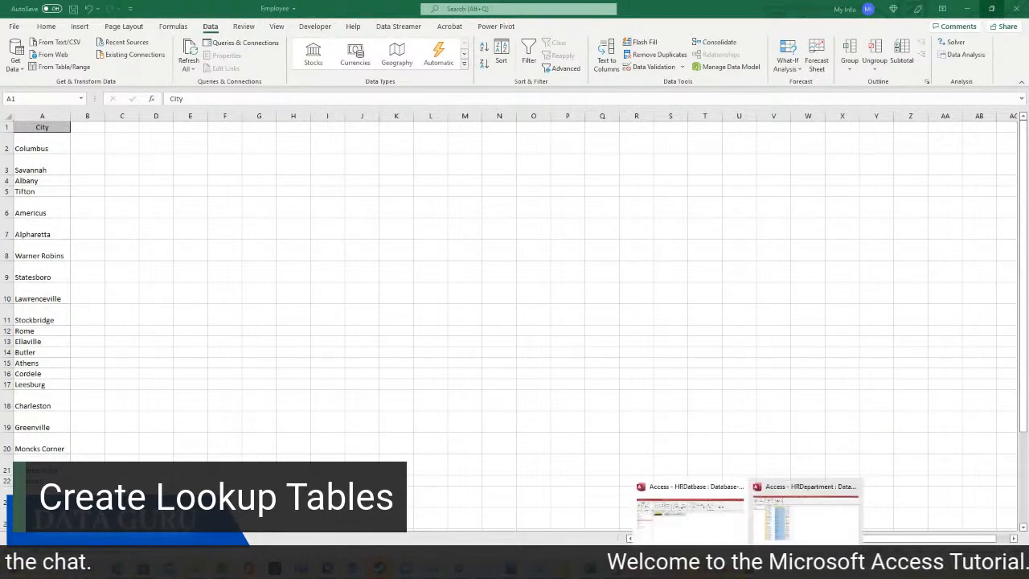
pyautogui.click(804, 511)
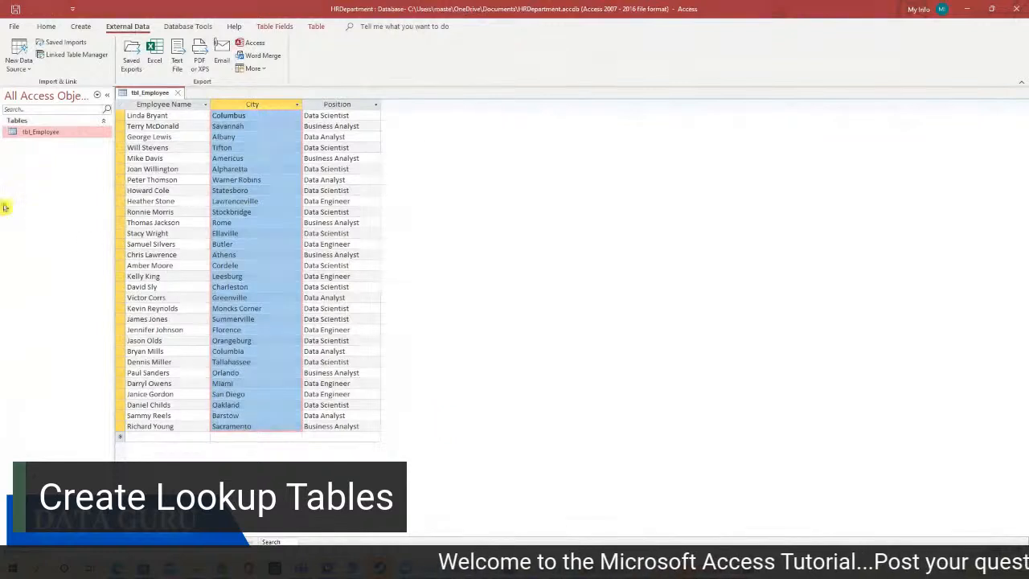
pyautogui.click(77, 27)
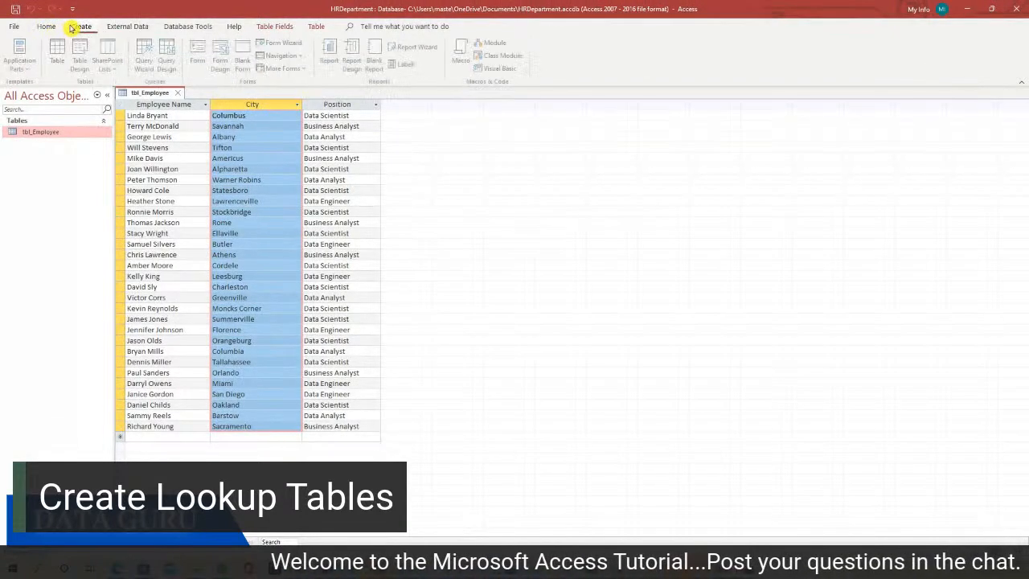
pyautogui.click(78, 64)
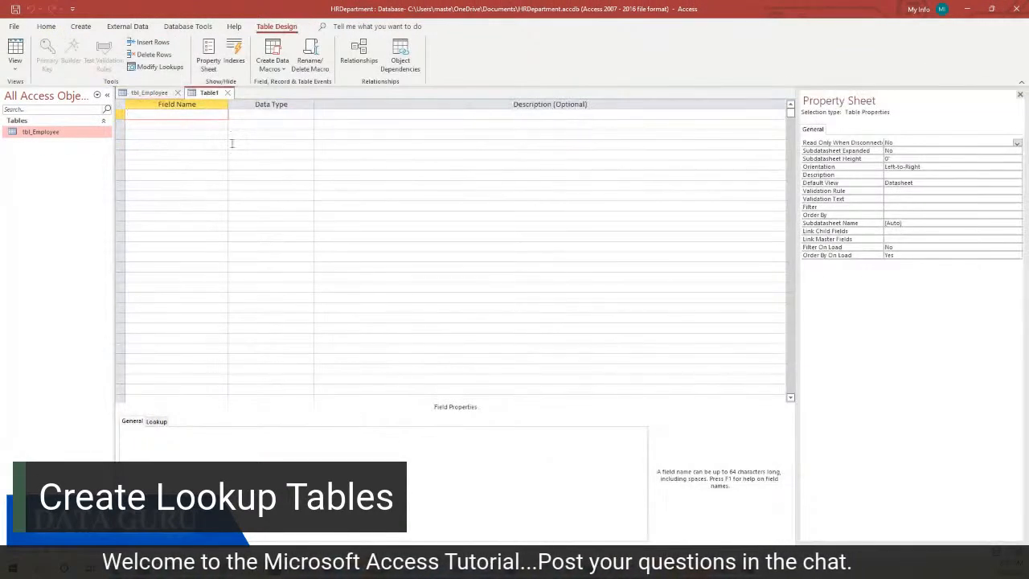
# Add a City Short Text field and save the table as tbl_City without a primary key
pyautogui.write('City')
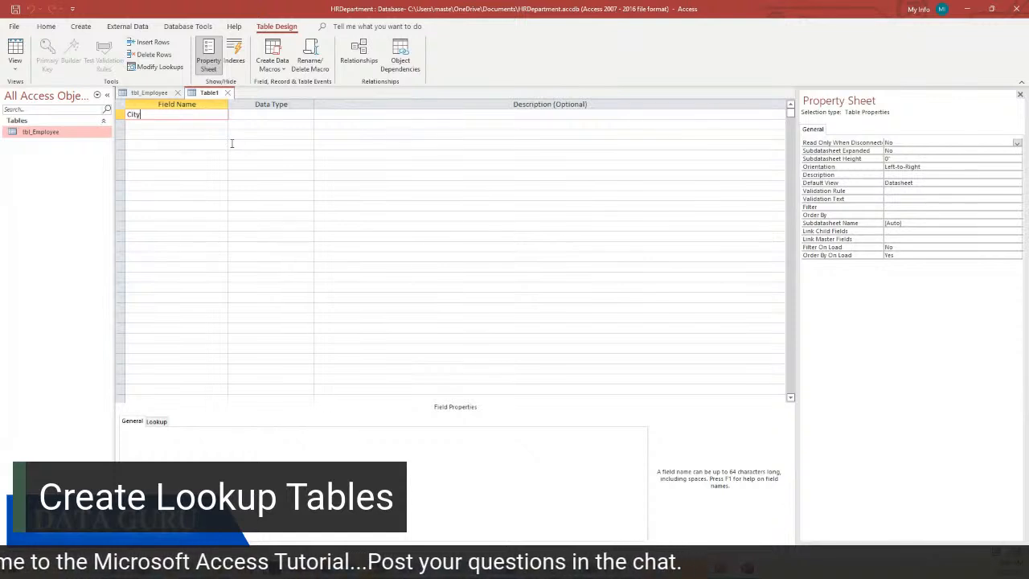
pyautogui.click(267, 114)
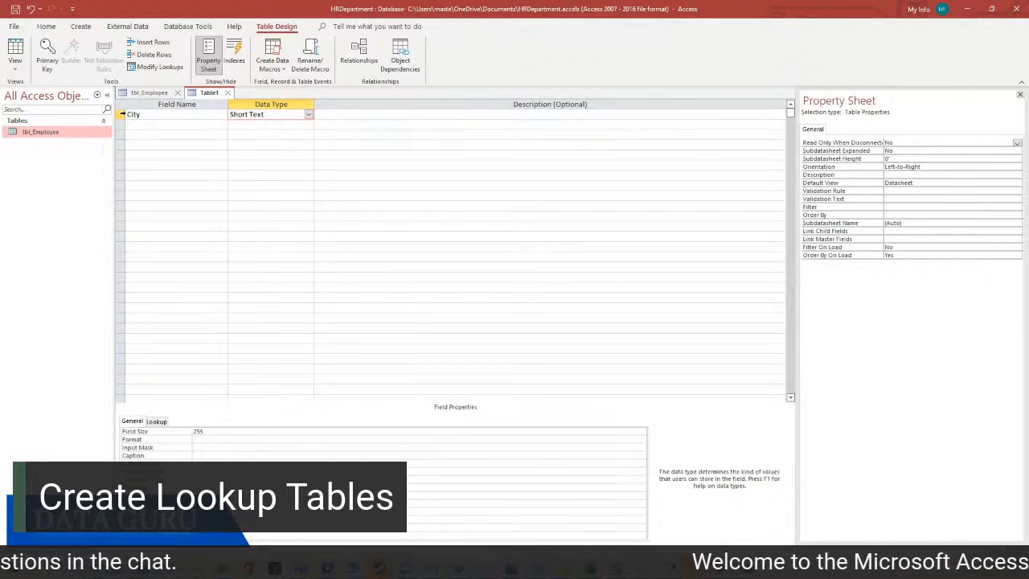
pyautogui.rightClick(122, 117)
pyautogui.click(202, 123)
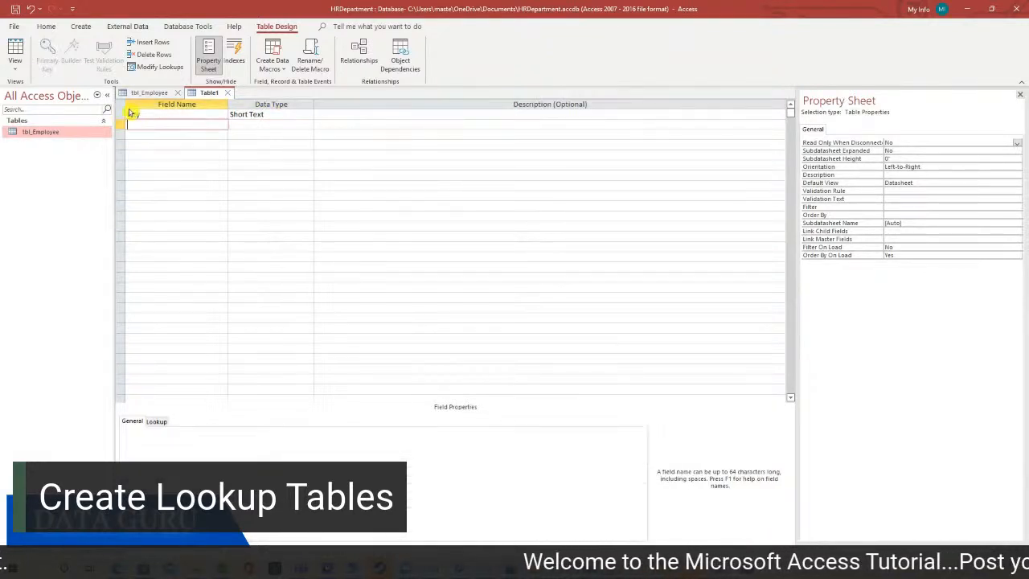
pyautogui.click(228, 93)
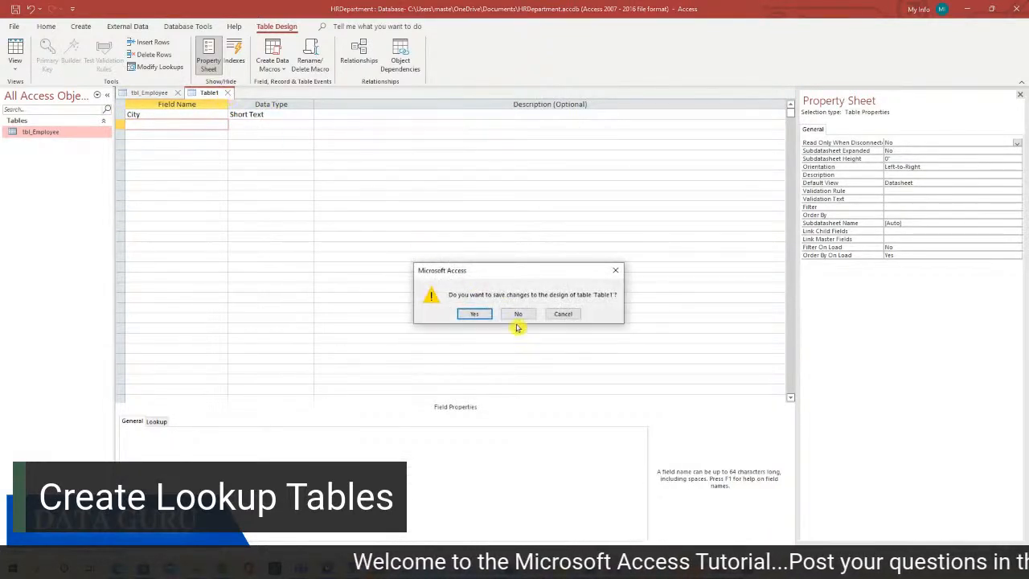
pyautogui.click(471, 314)
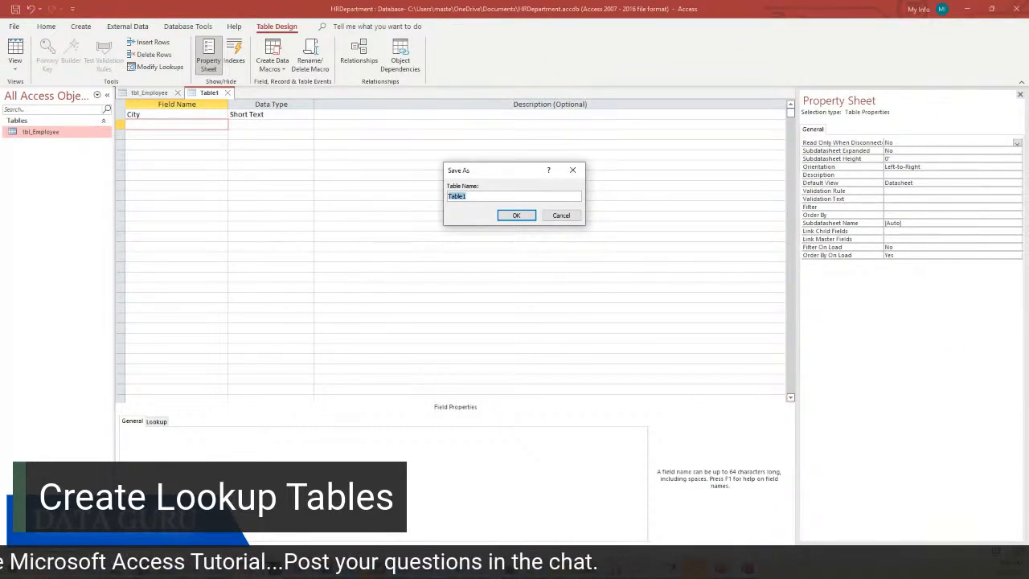
pyautogui.write('tbl_City')
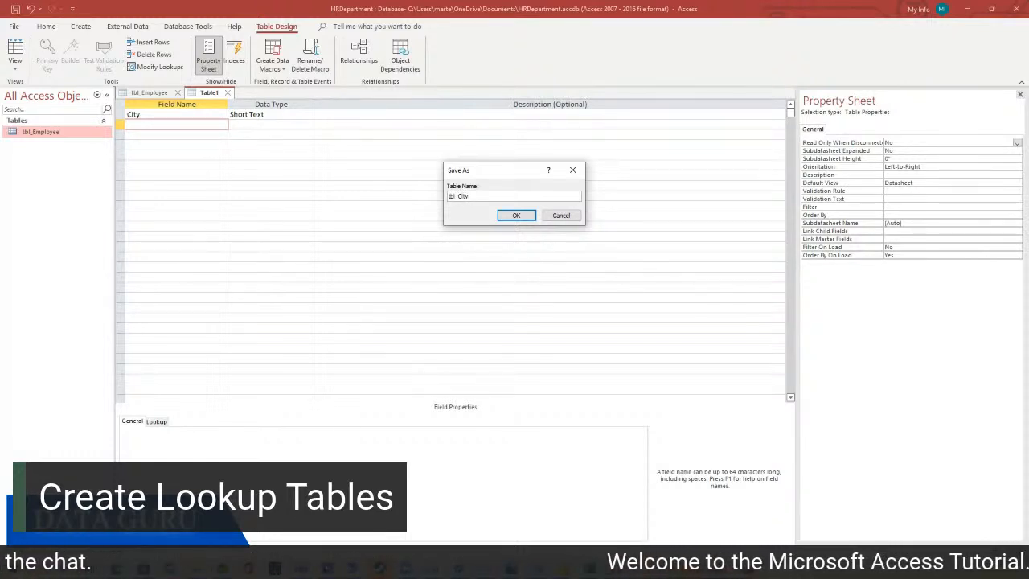
pyautogui.click(515, 216)
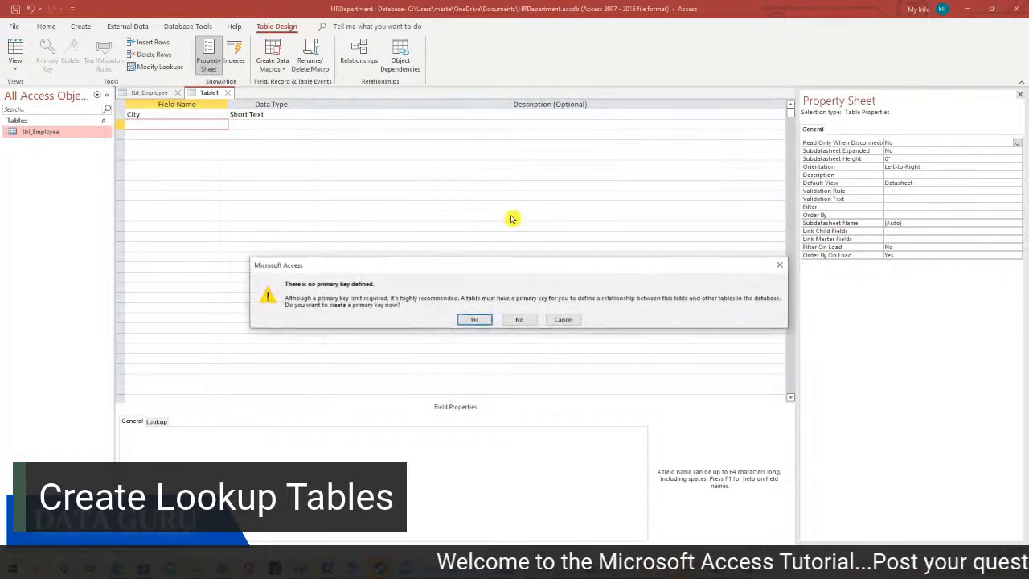
pyautogui.click(520, 320)
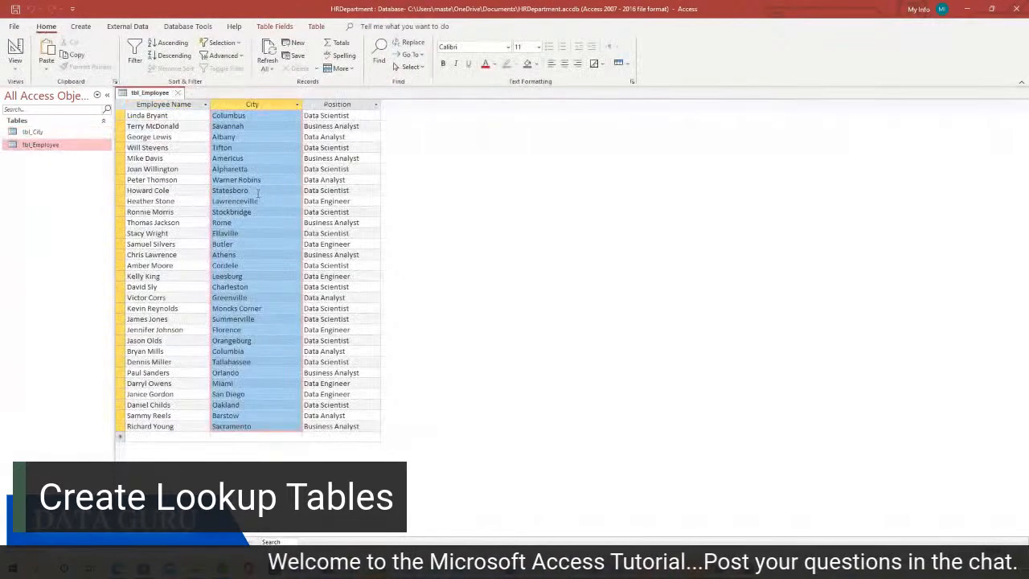
# Open tbl_City, widen its City column, and return to Excel's city list at A2
pyautogui.doubleClick(48, 132)
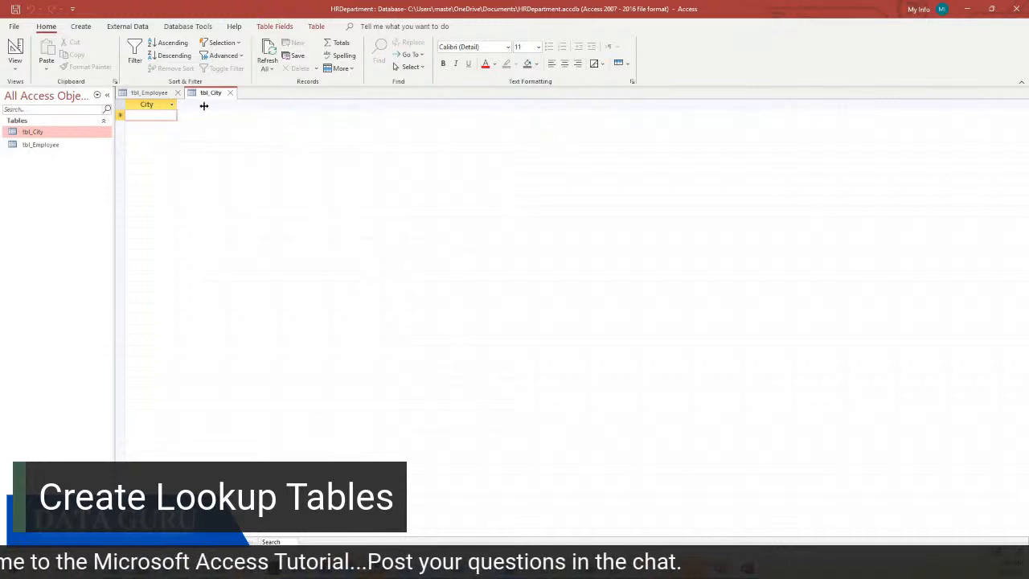
pyautogui.moveTo(177, 105); pyautogui.dragTo(207, 106)
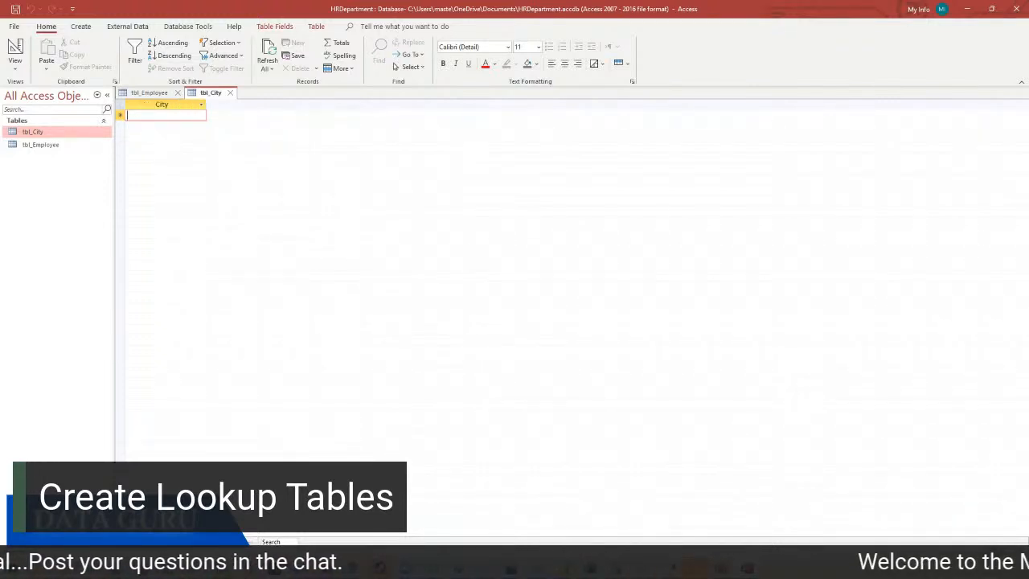
pyautogui.hotkey('alt', 'Tab')
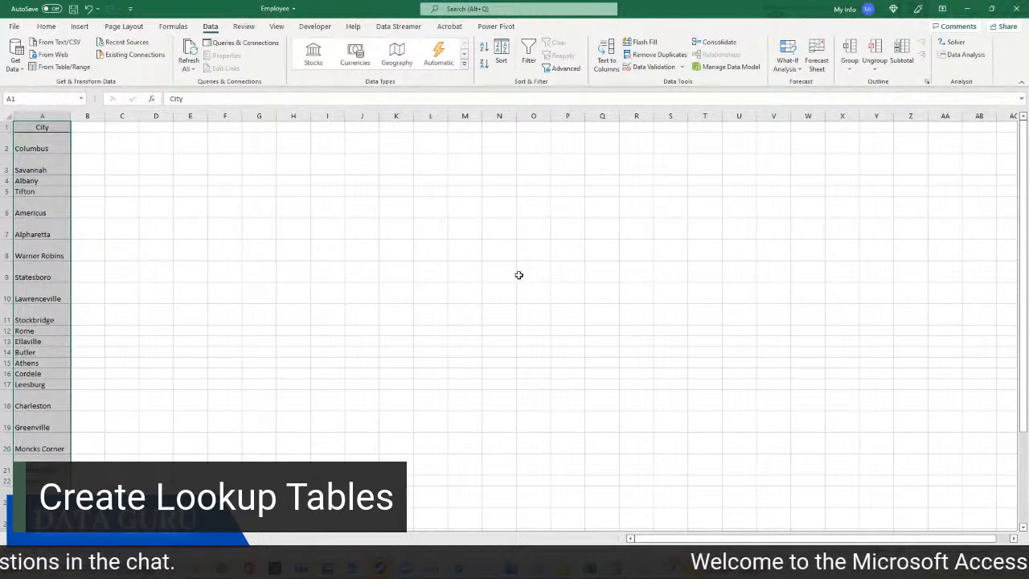
pyautogui.click(39, 138)
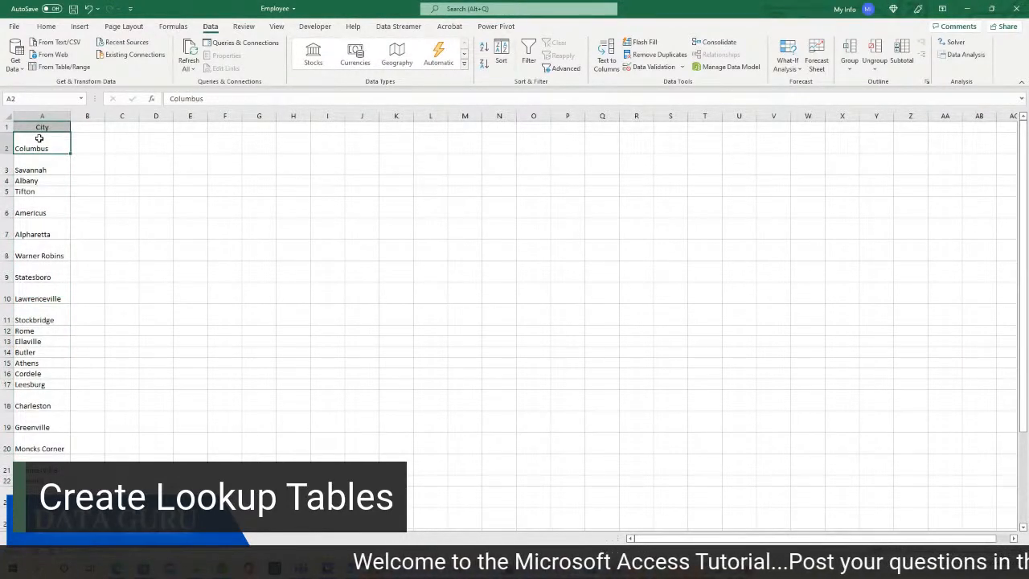
# Select the city names from Columbus down column A and copy them
pyautogui.hotkey('ctrl', 'shift', 'Down')
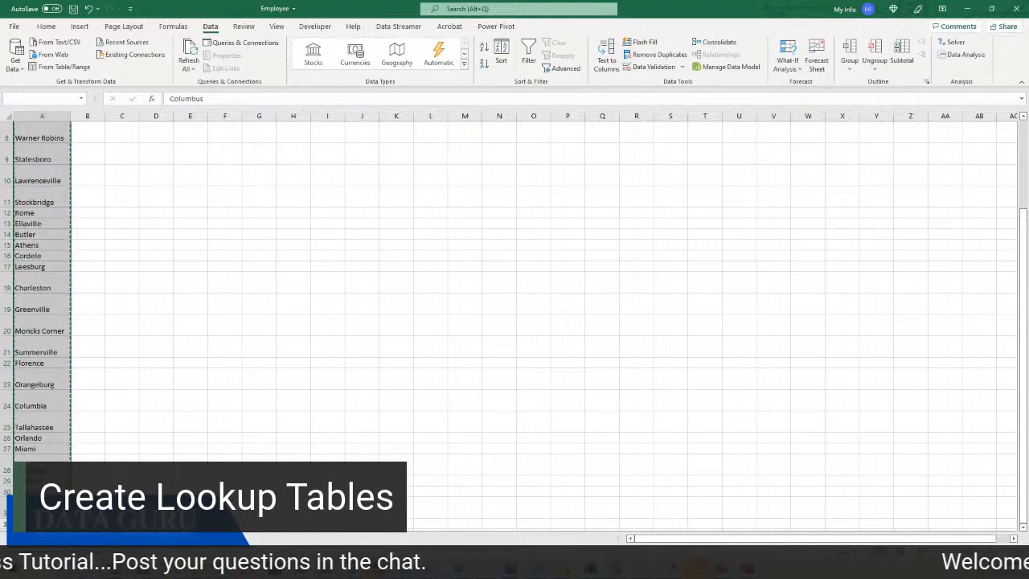
pyautogui.hotkey('alt', 'Tab')
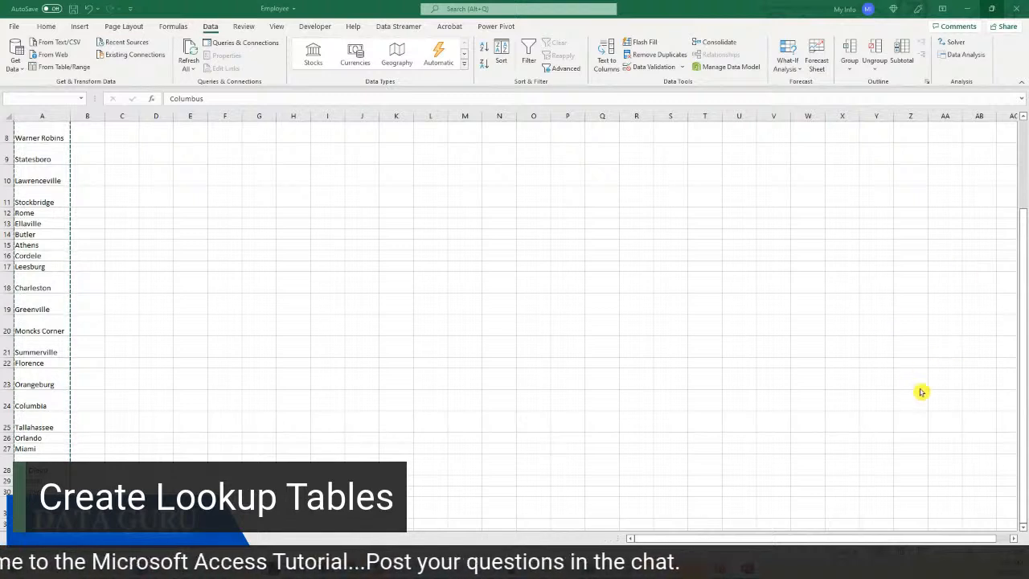
# Paste the 30 copied cities as records into tbl_City, then save and close it
pyautogui.moveTo(749, 567)
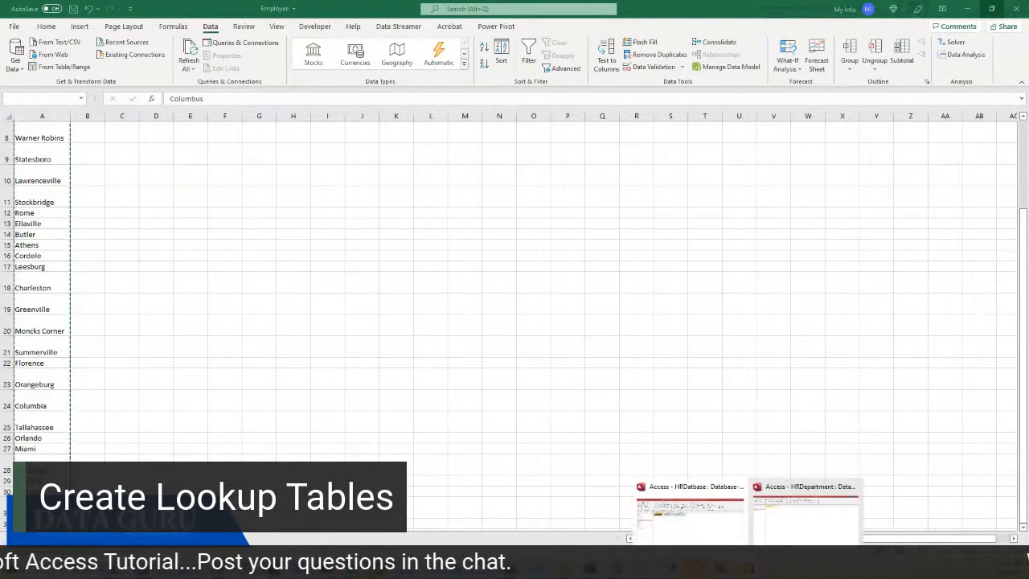
pyautogui.click(771, 535)
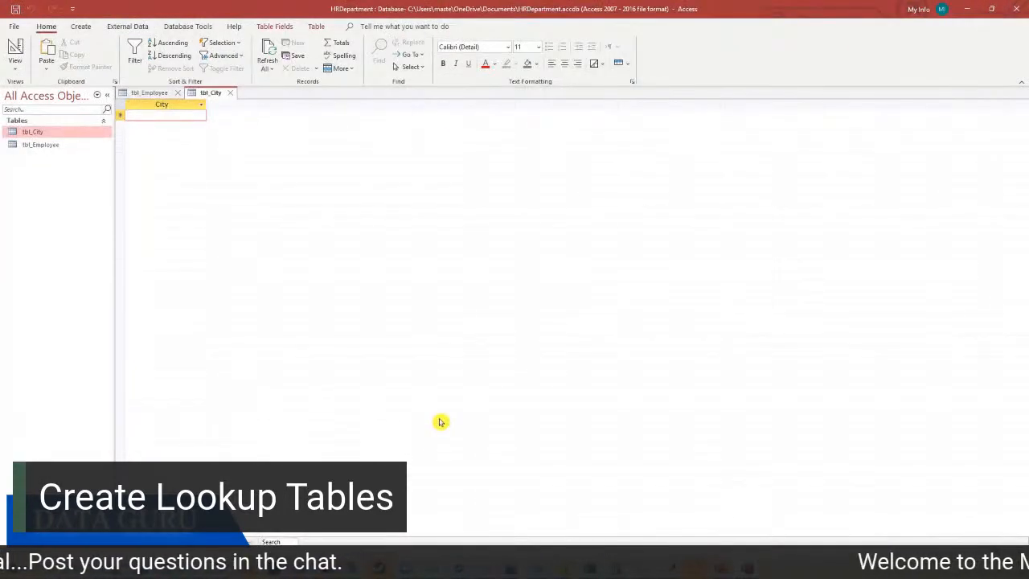
pyautogui.click(120, 115)
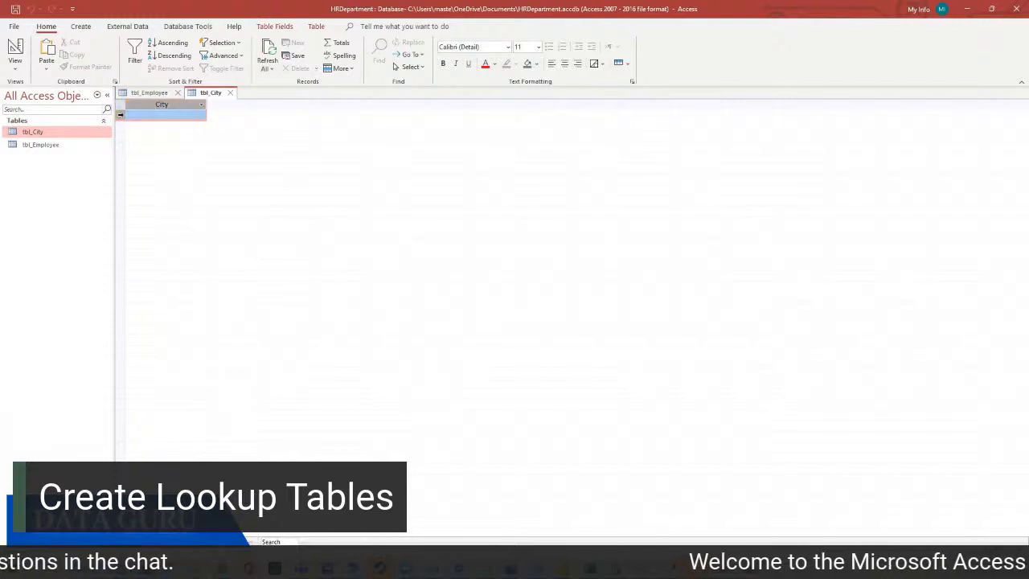
pyautogui.rightClick(120, 115)
pyautogui.click(155, 186)
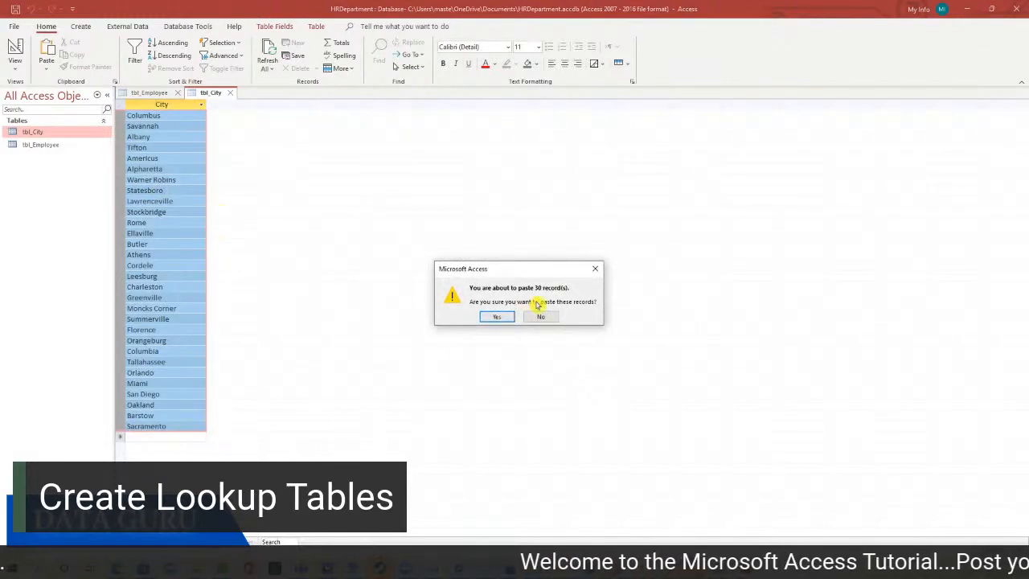
pyautogui.click(498, 316)
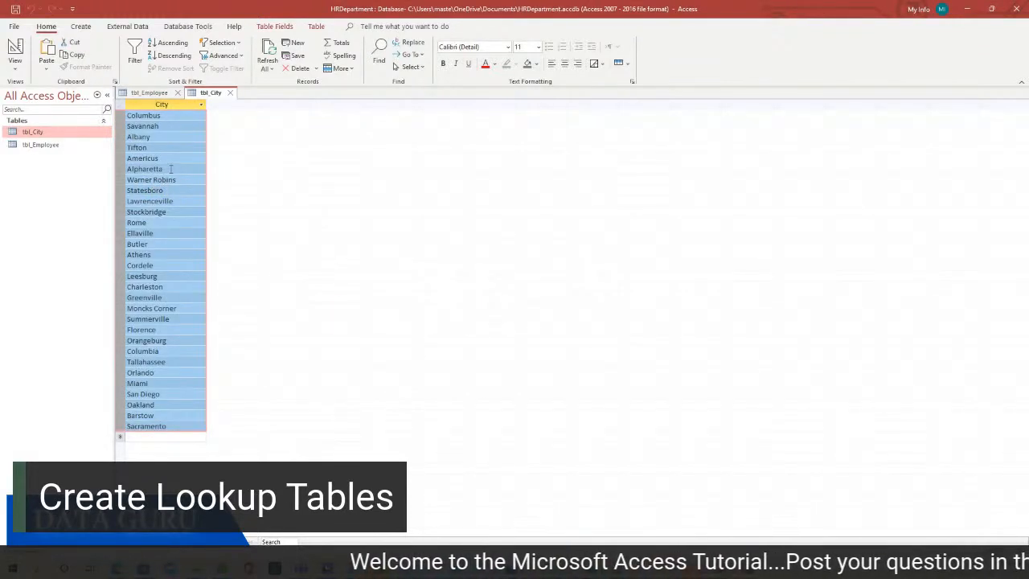
pyautogui.click(231, 93)
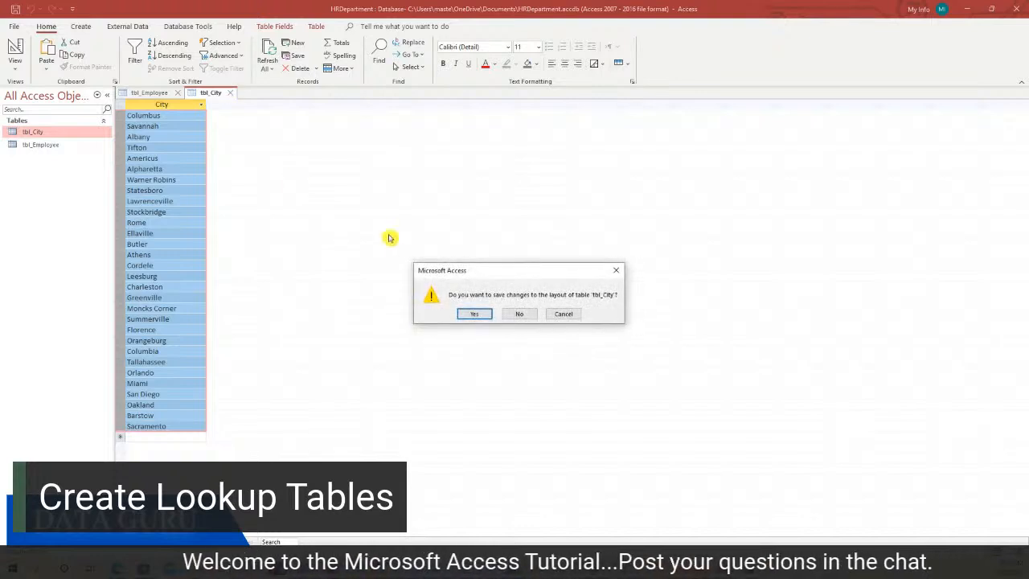
pyautogui.click(474, 318)
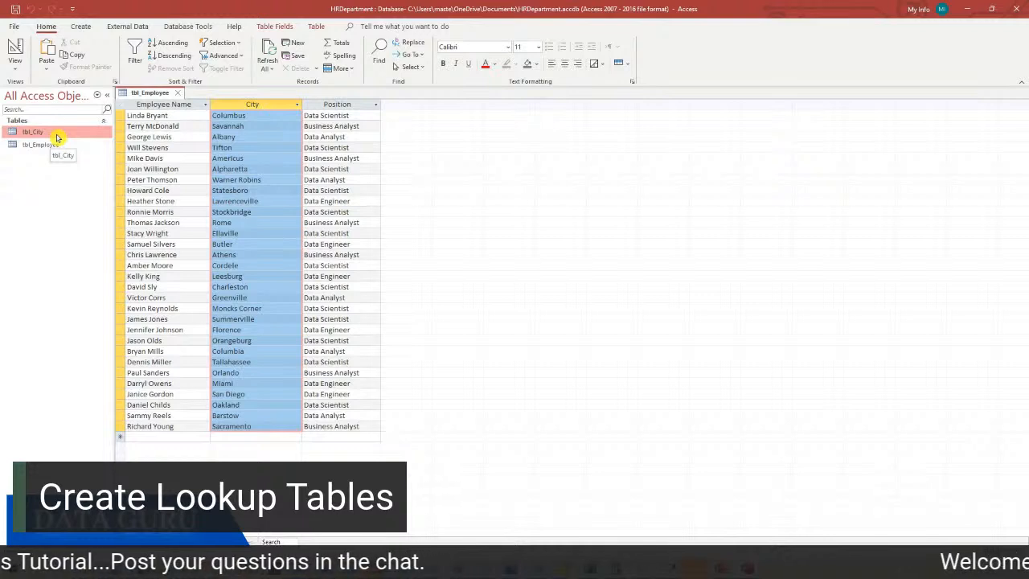
# Open tbl_Employee in Design View and choose Lookup Wizard as the City field's data type
pyautogui.click(68, 147)
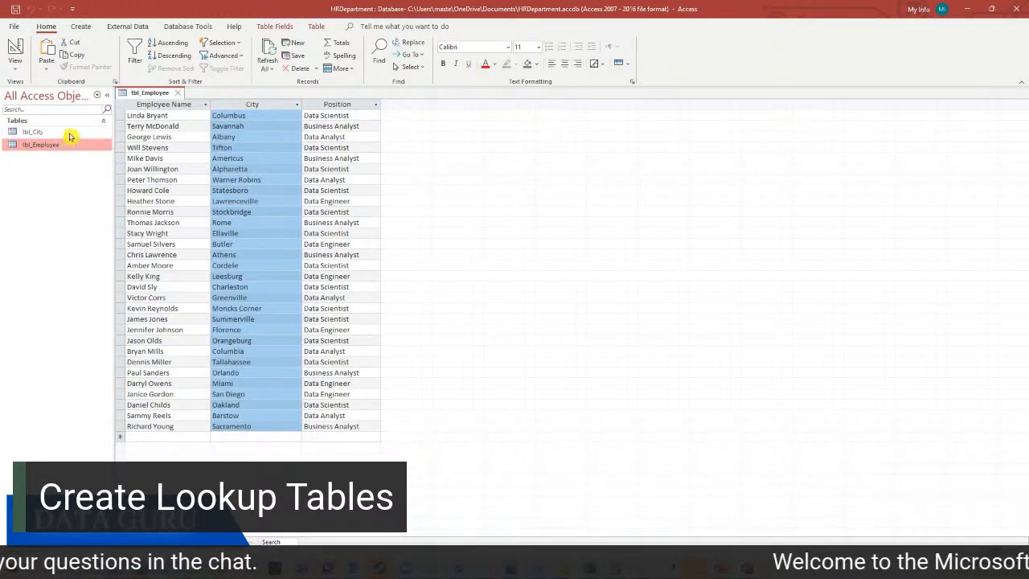
pyautogui.rightClick(149, 94)
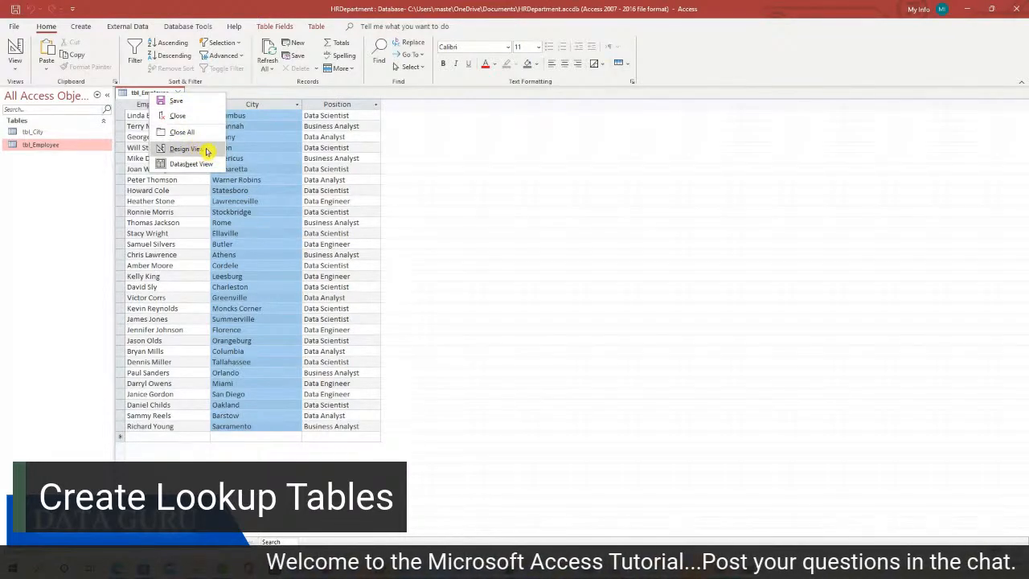
pyautogui.click(203, 151)
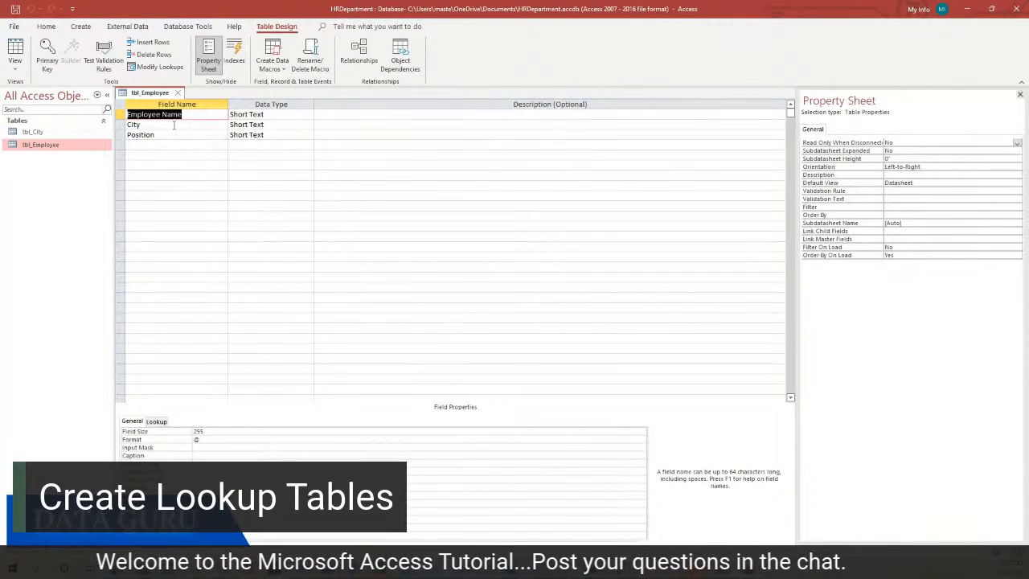
pyautogui.click(174, 124)
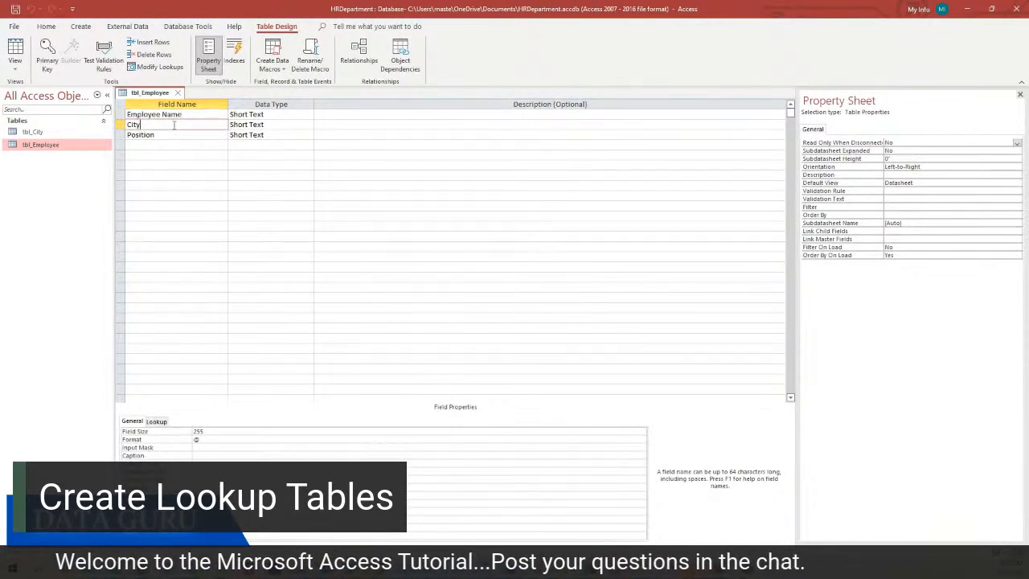
pyautogui.click(267, 125)
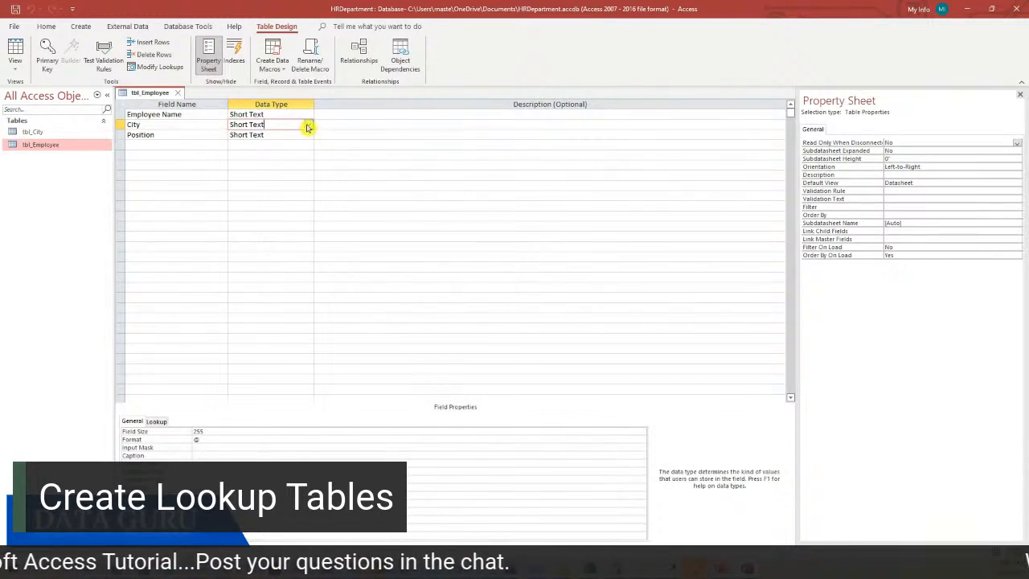
pyautogui.click(307, 127)
pyautogui.click(269, 266)
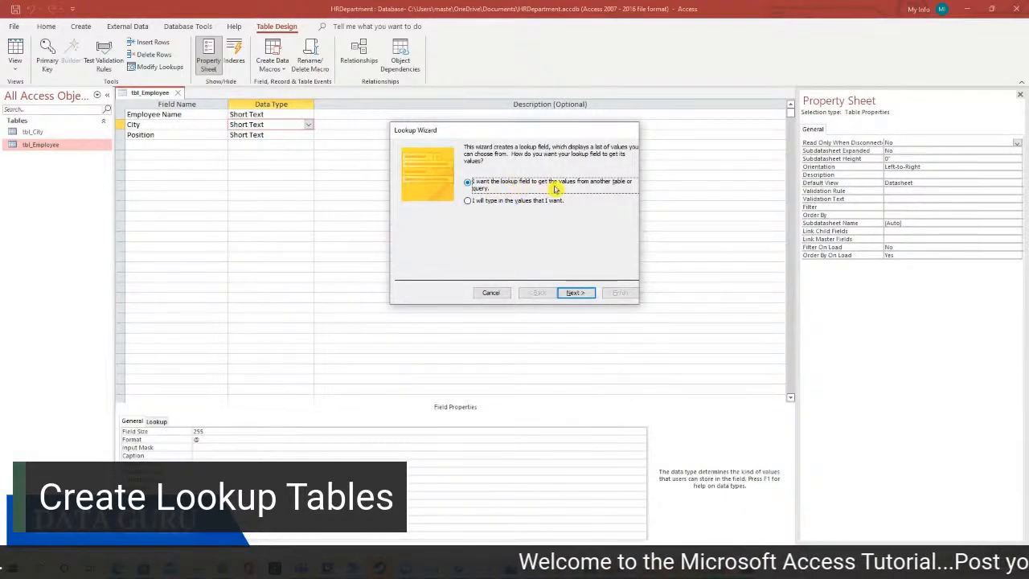
# Build the City lookup from tbl_City's City field, sorted by City, and save the table
pyautogui.click(571, 294)
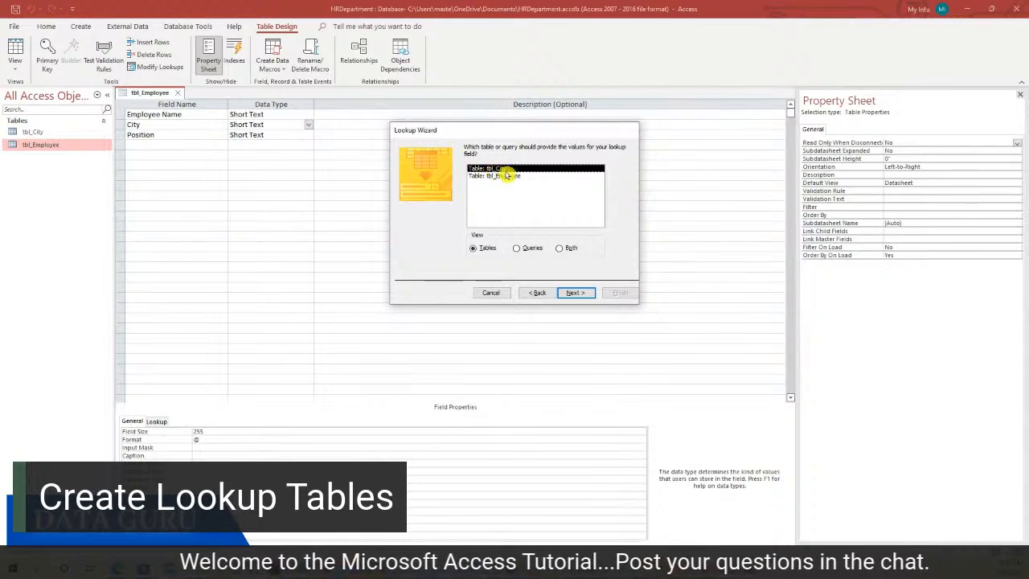
pyautogui.click(574, 292)
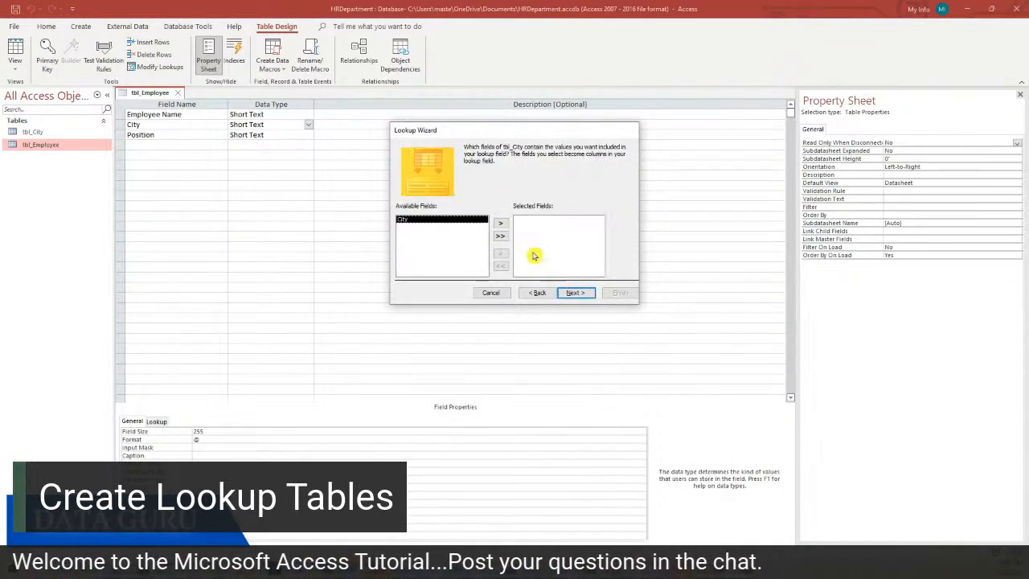
pyautogui.click(500, 235)
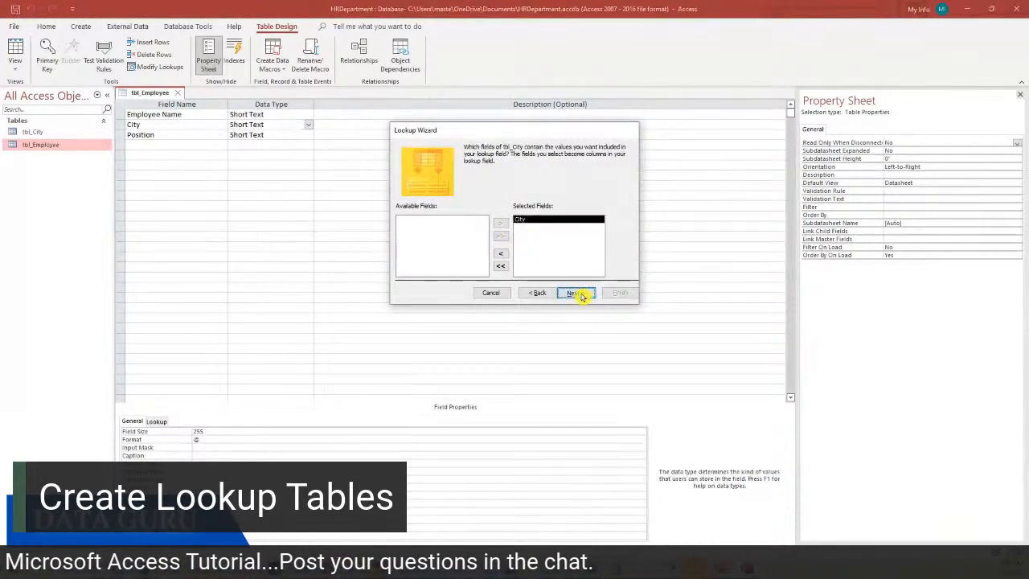
pyautogui.click(575, 292)
pyautogui.click(484, 182)
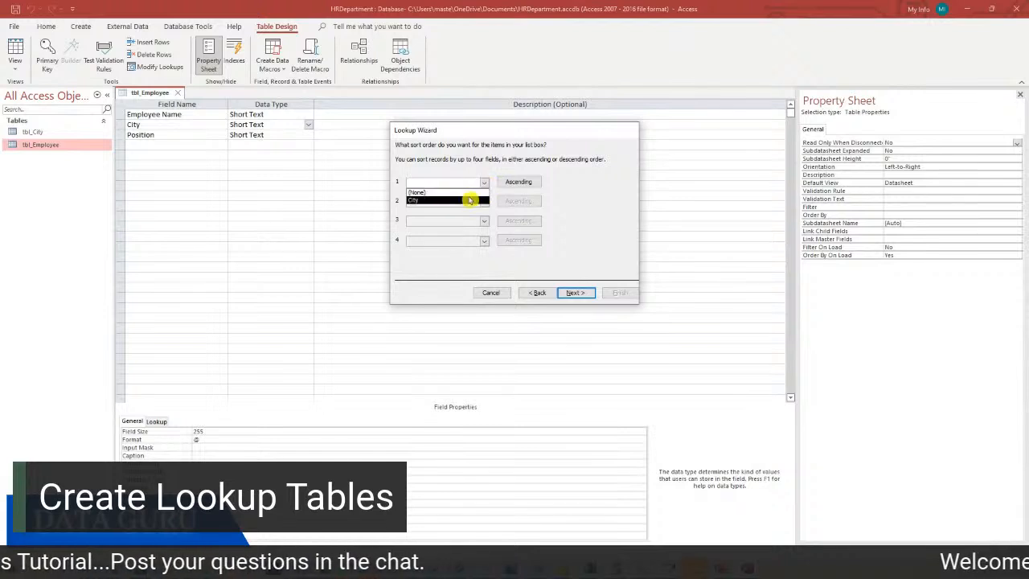
pyautogui.click(470, 199)
pyautogui.click(576, 292)
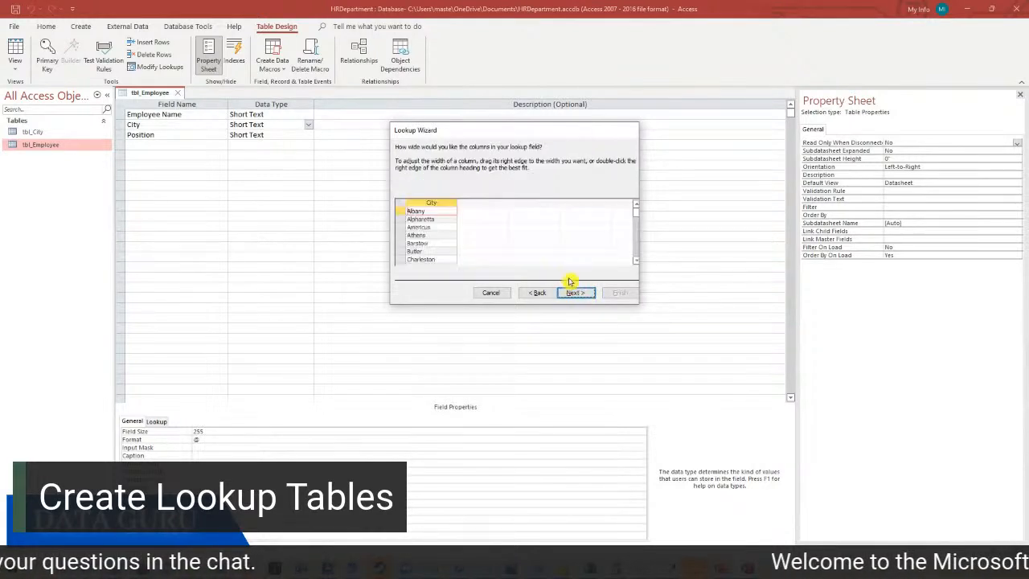
pyautogui.click(576, 293)
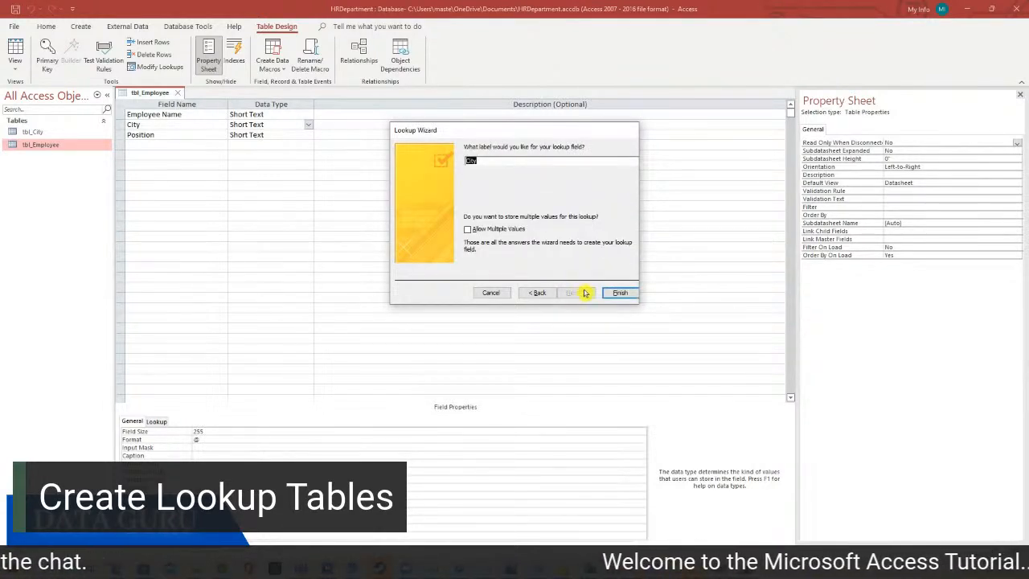
pyautogui.click(614, 294)
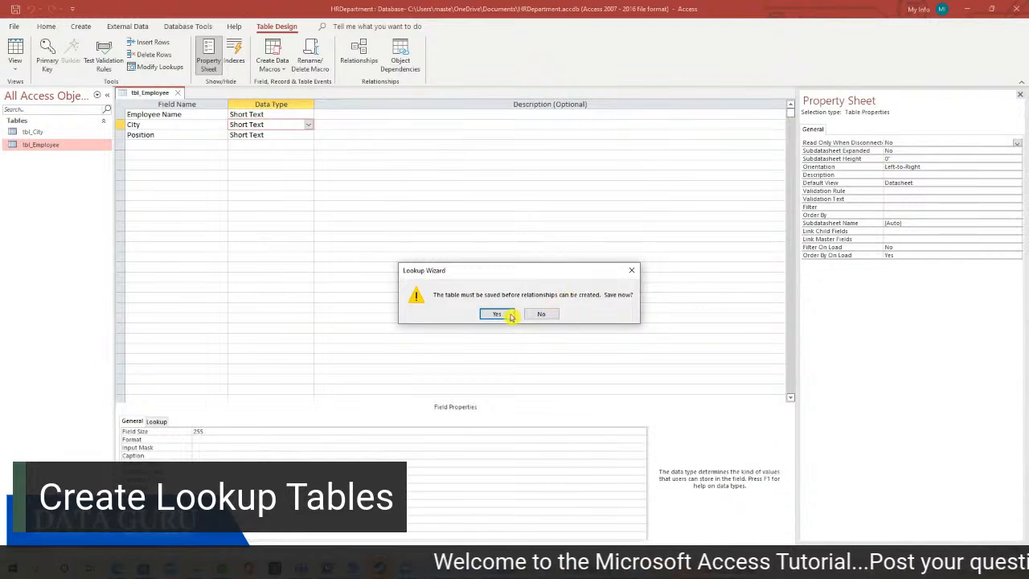
pyautogui.click(497, 315)
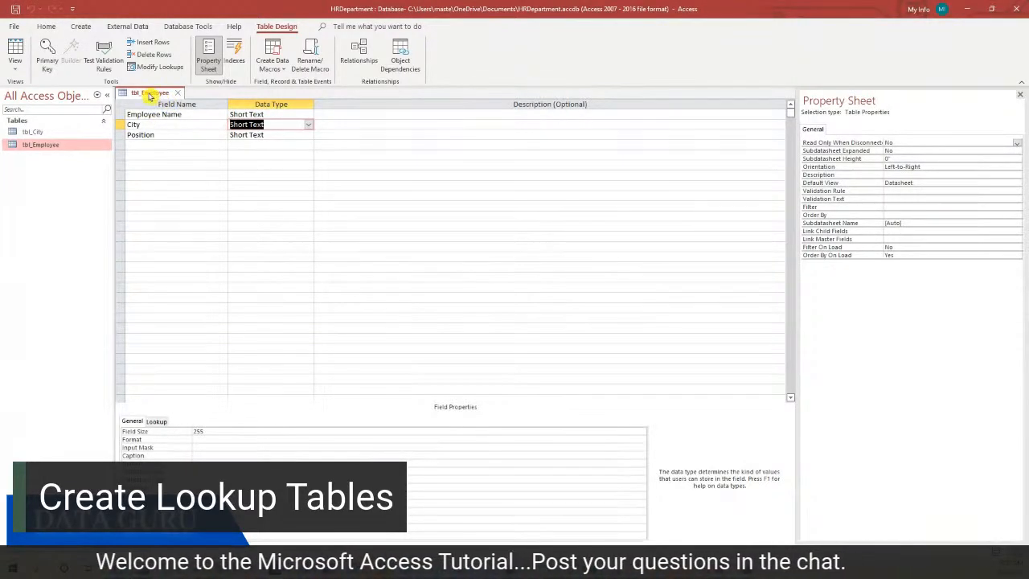
# Return tbl_Employee to Datasheet View, check the new record's City dropdown, and select the Position column
pyautogui.rightClick(151, 92)
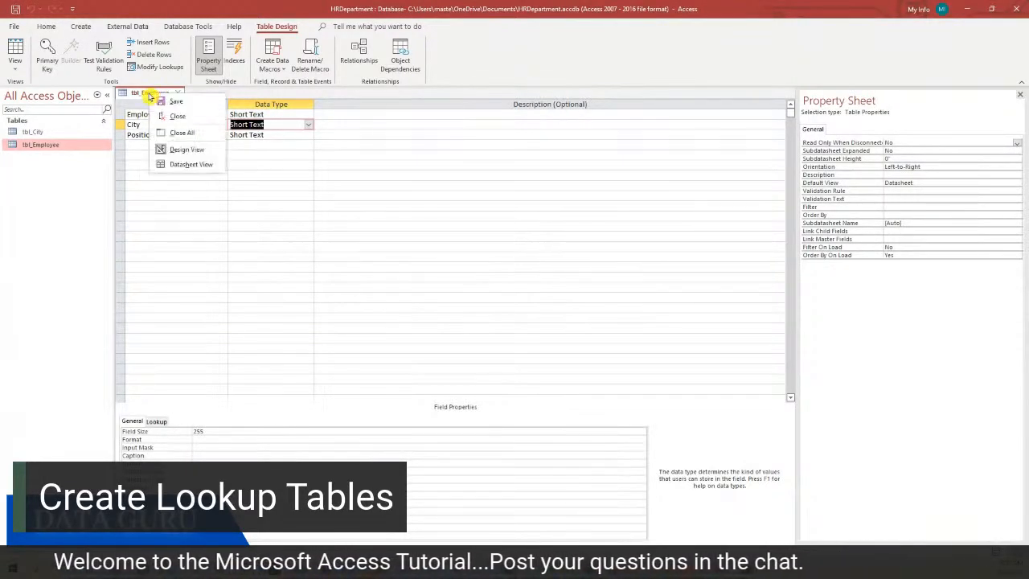
pyautogui.click(201, 165)
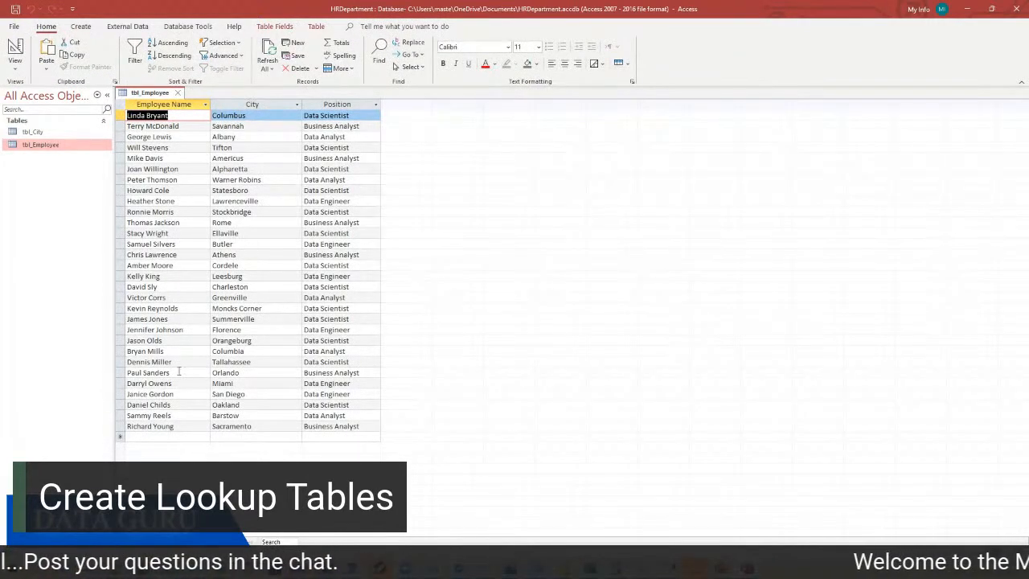
pyautogui.click(154, 430)
pyautogui.click(156, 437)
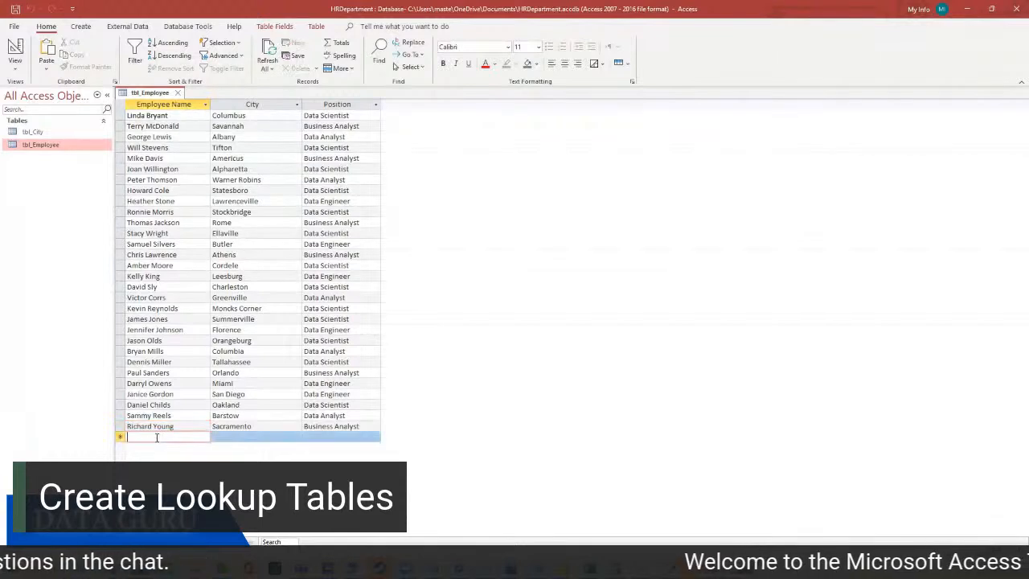
pyautogui.click(234, 438)
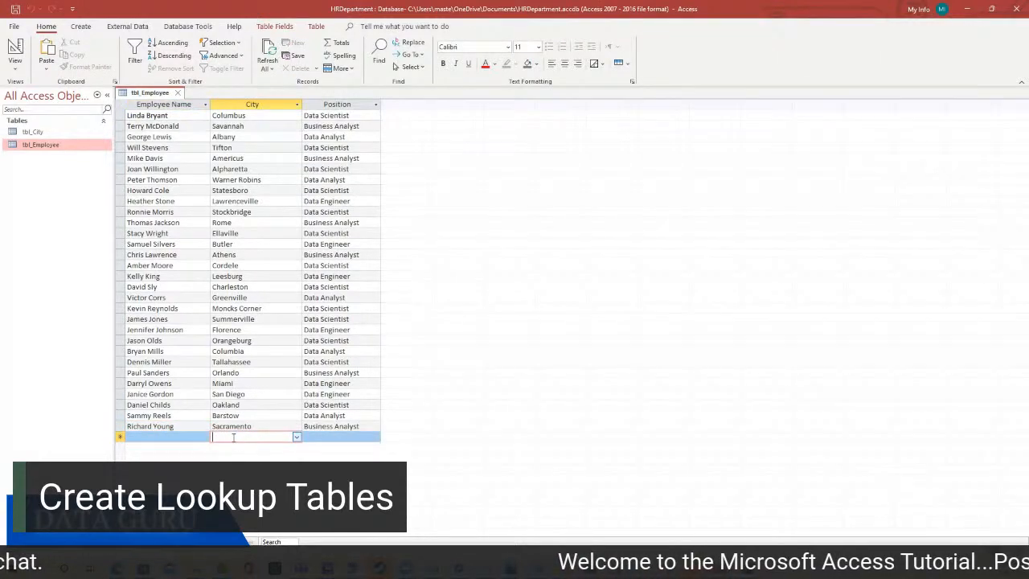
pyautogui.click(295, 438)
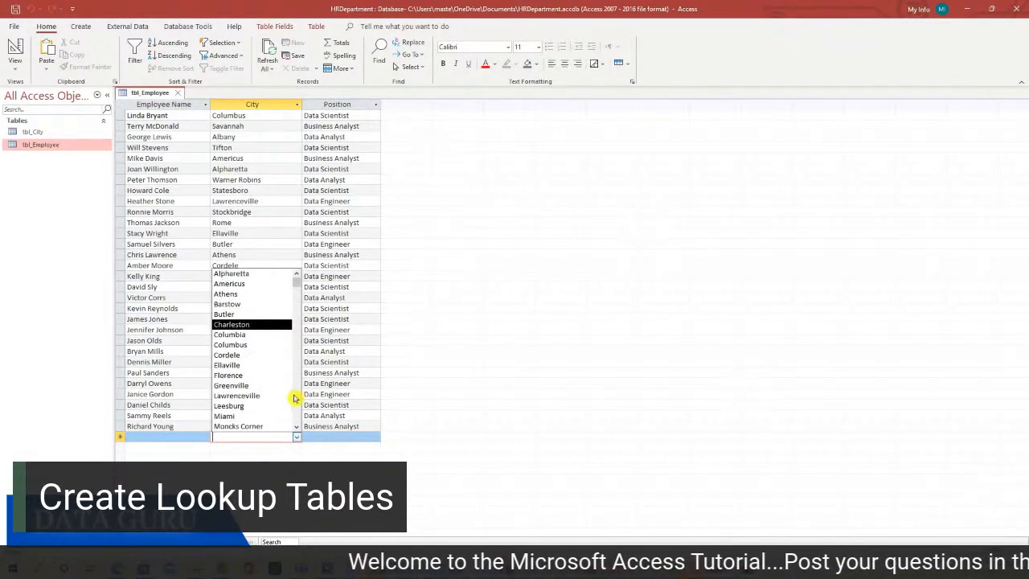
pyautogui.click(185, 436)
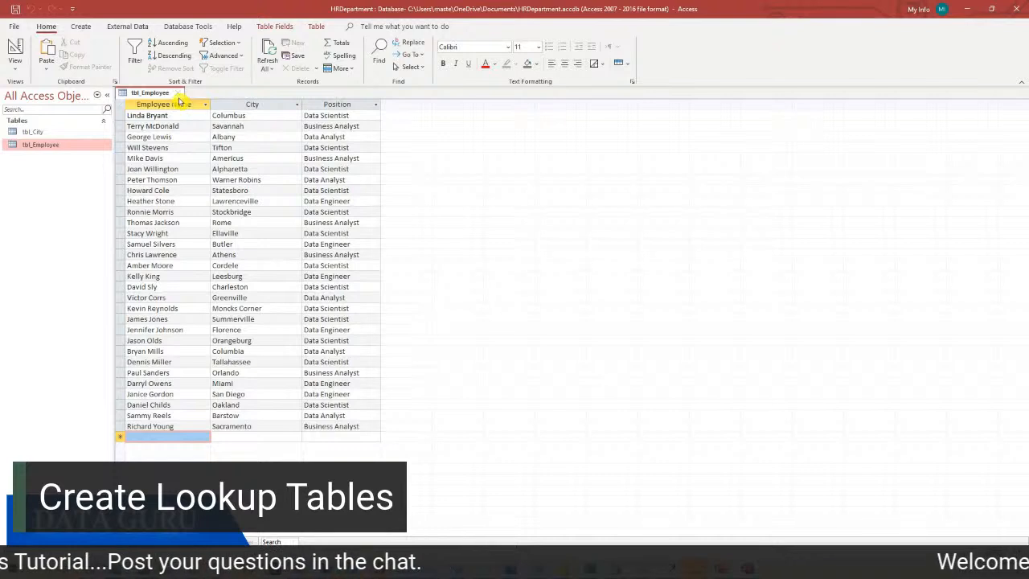
pyautogui.click(316, 105)
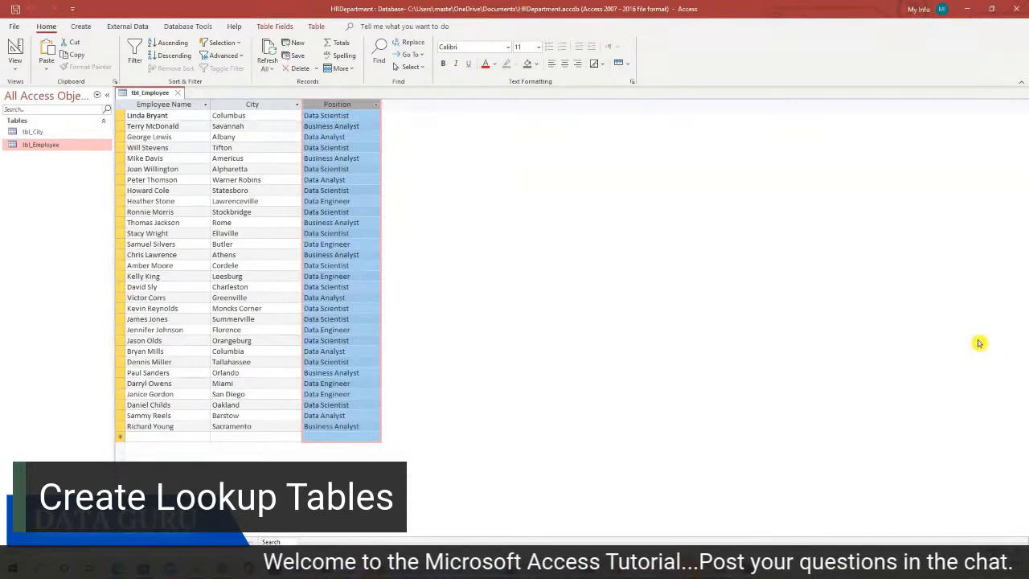
# Paste the Position column into a blank Excel sheet and remove duplicates, leaving four job titles
pyautogui.click(540, 569)
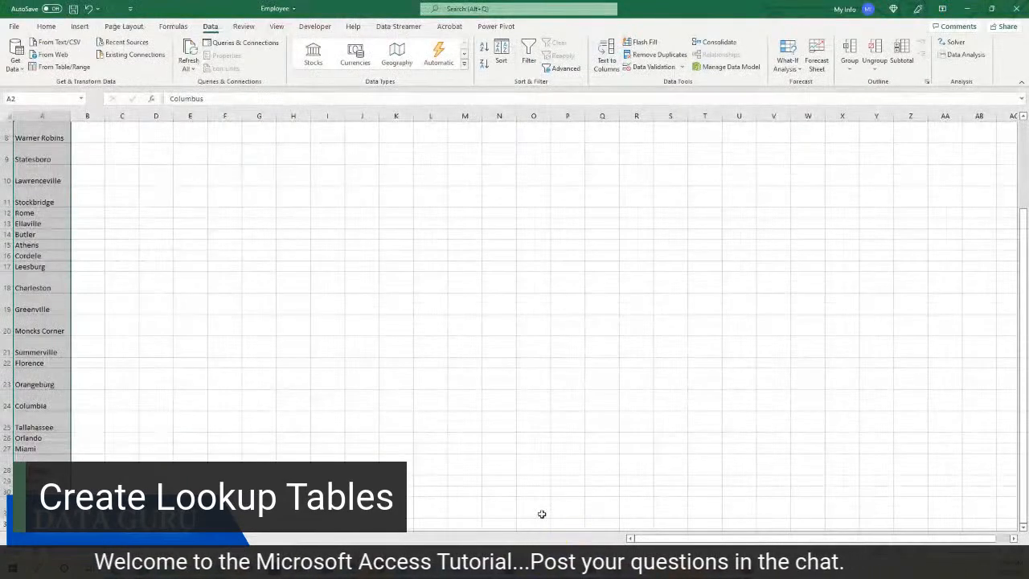
pyautogui.click(127, 538)
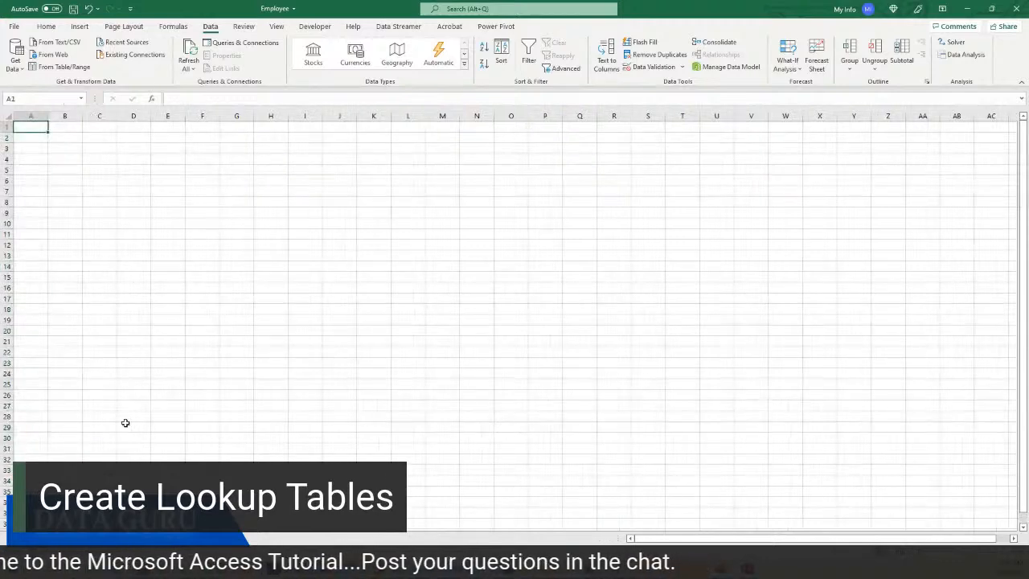
pyautogui.hotkey('ctrl', 'v')
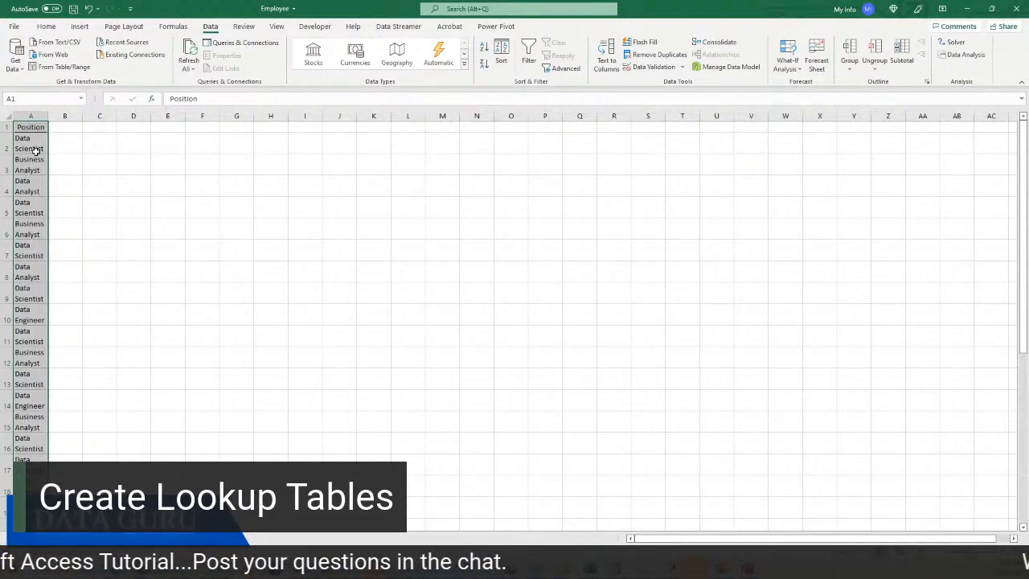
pyautogui.click(35, 150)
pyautogui.click(653, 55)
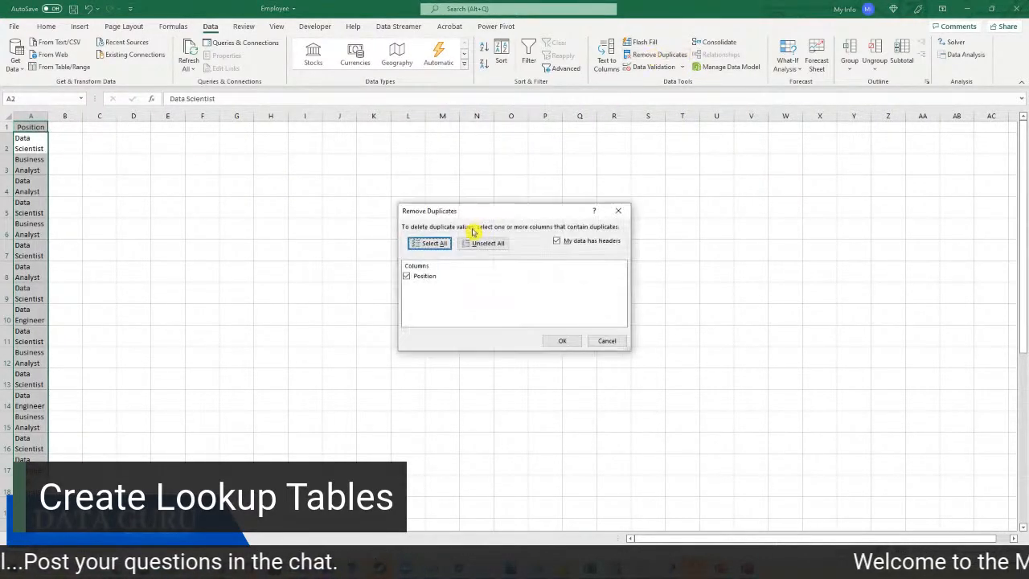
pyautogui.click(556, 339)
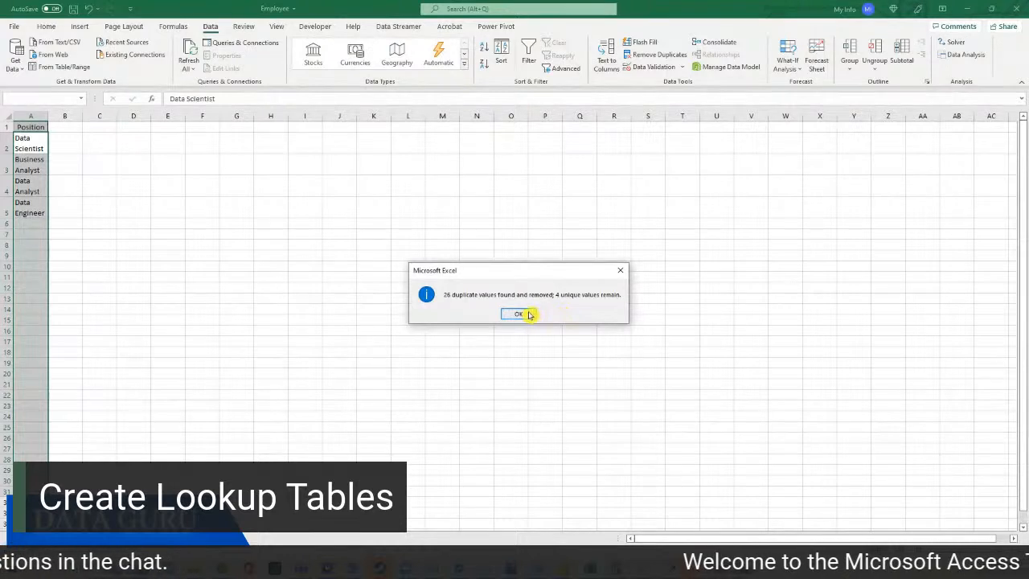
pyautogui.click(518, 314)
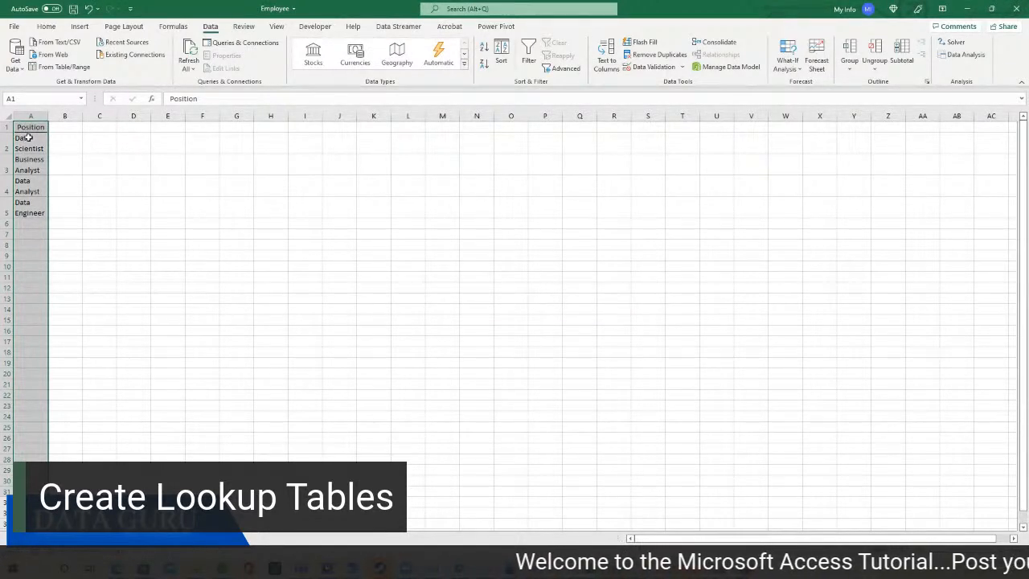
# Copy the four unique job titles in A2:A5 and return to the HRDepartment database
pyautogui.moveTo(28, 138); pyautogui.dragTo(26, 207)
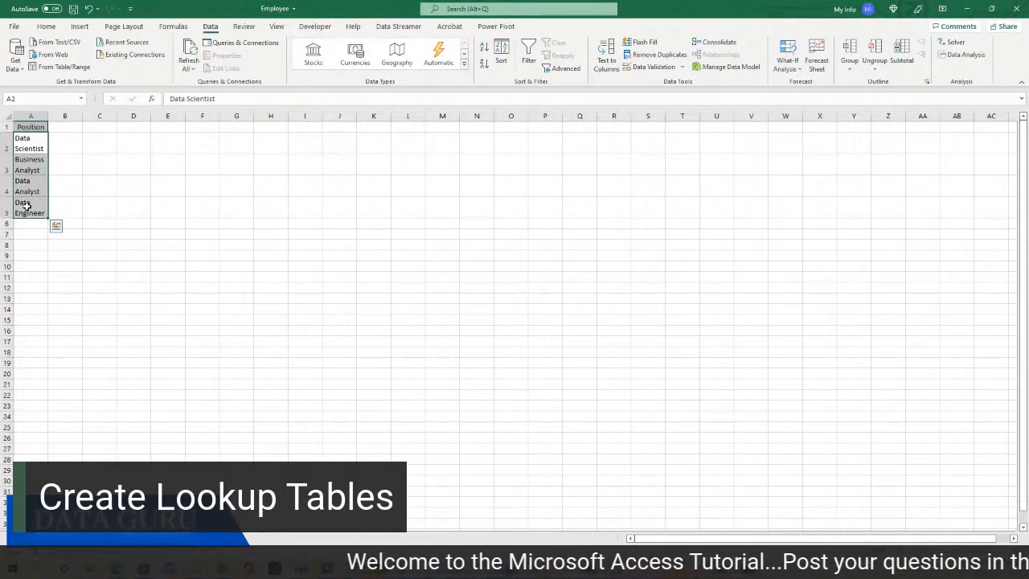
pyautogui.hotkey('ctrl', 'c')
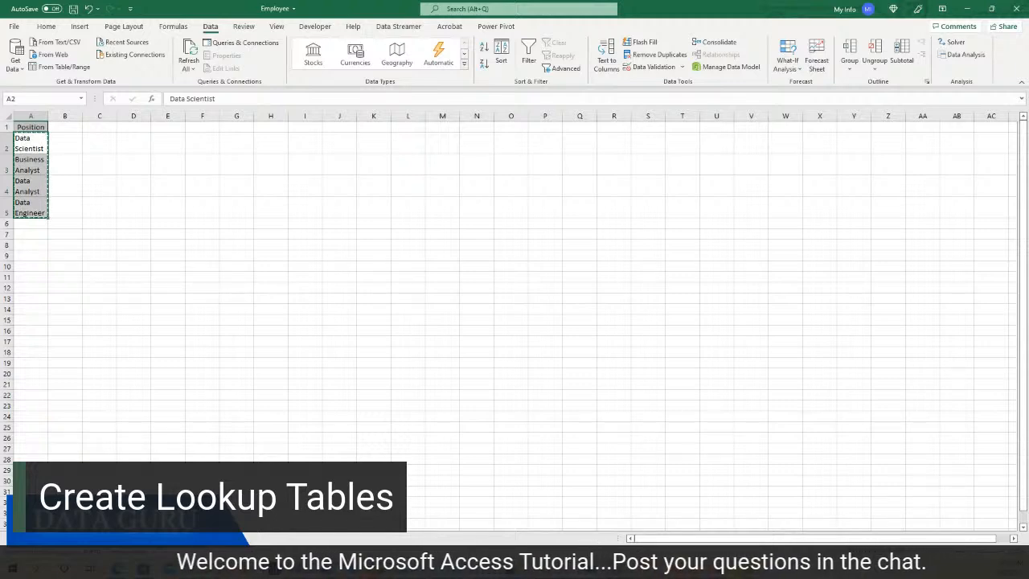
pyautogui.click(748, 568)
pyautogui.click(793, 524)
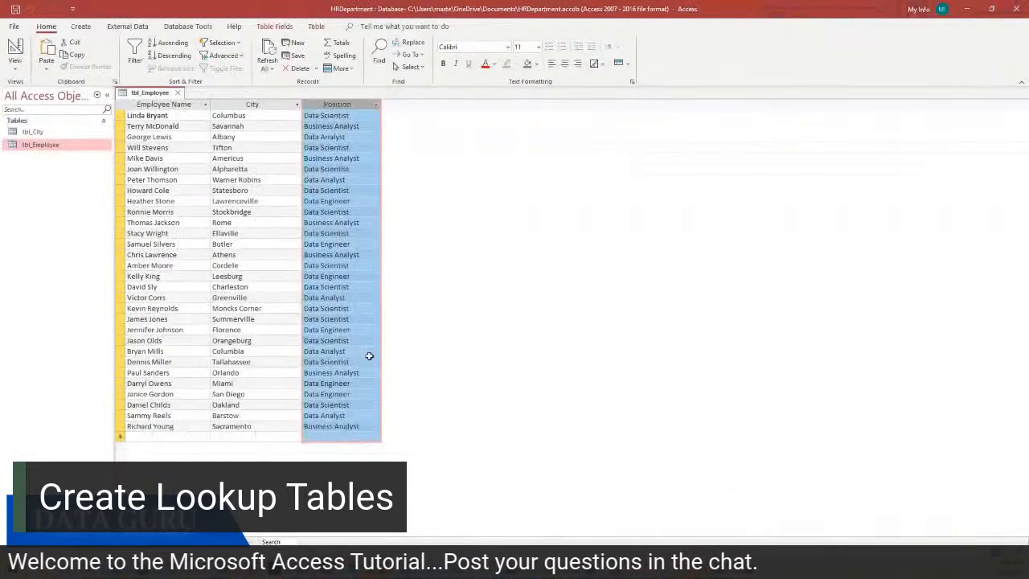
# Design a new table with a single Short Text field named Position
pyautogui.click(80, 27)
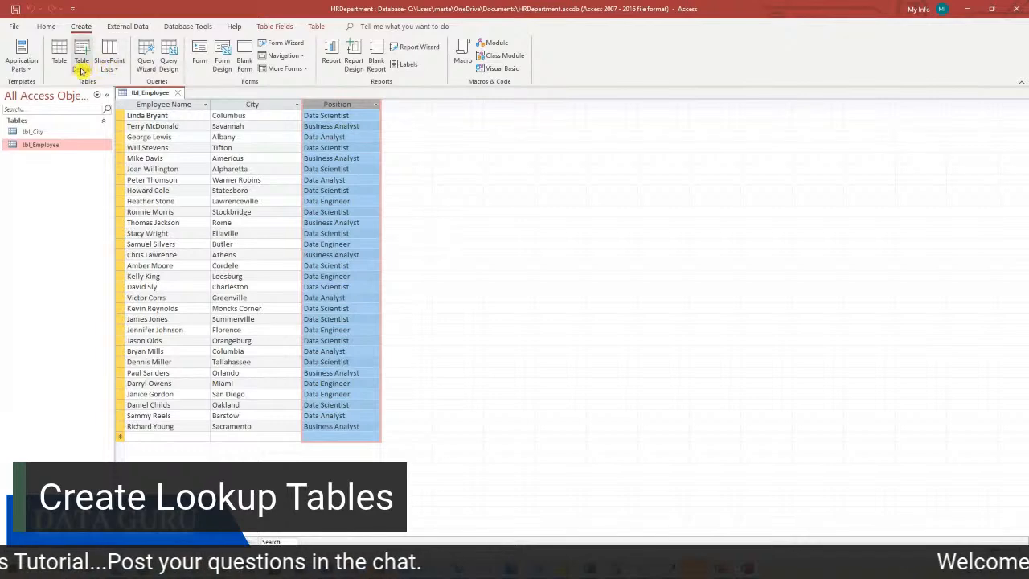
pyautogui.click(82, 68)
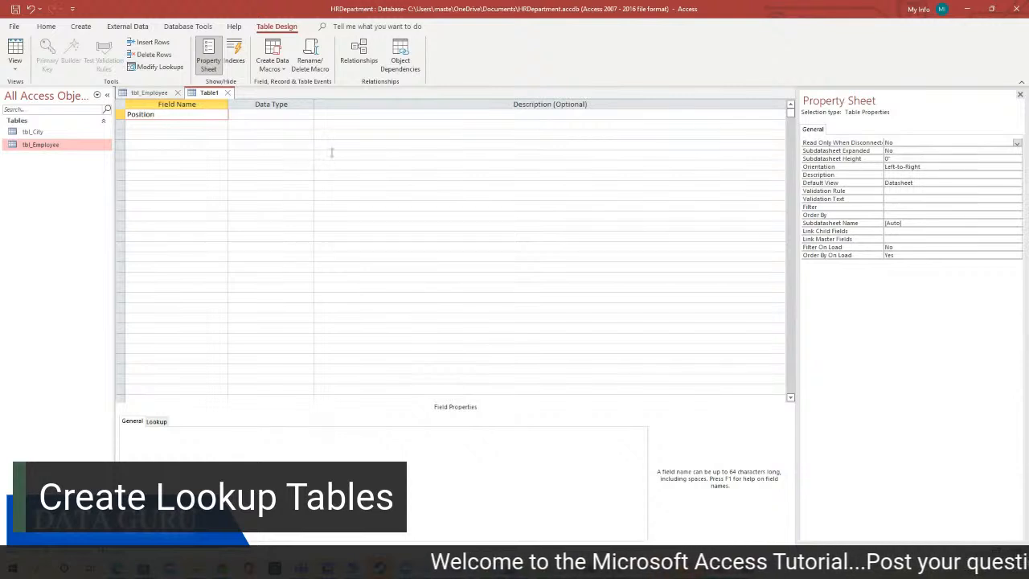
pyautogui.write('Position')
pyautogui.click(274, 118)
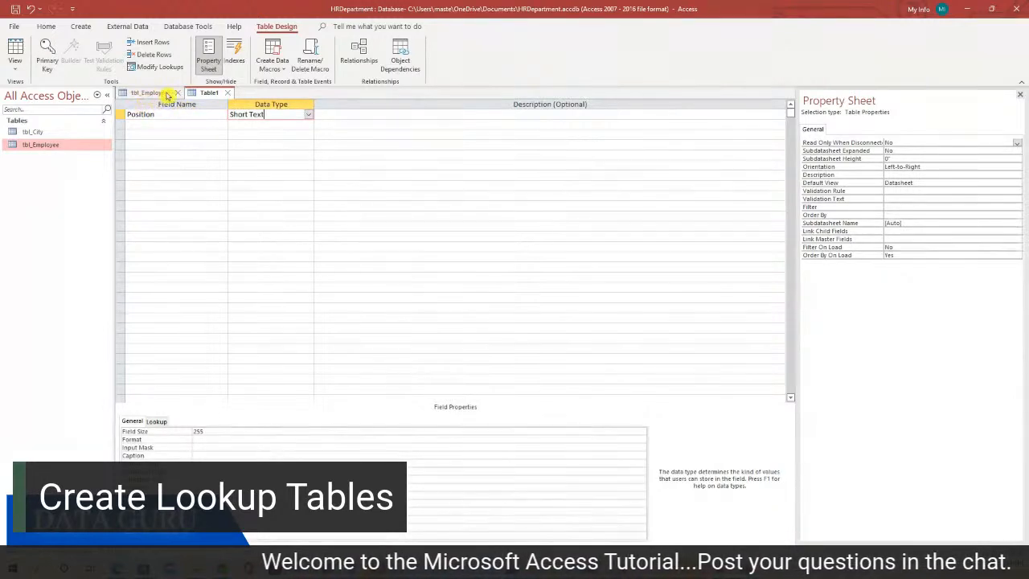
# Save the table as tbl_Position without a primary key and show it in Datasheet View
pyautogui.rightClick(207, 96)
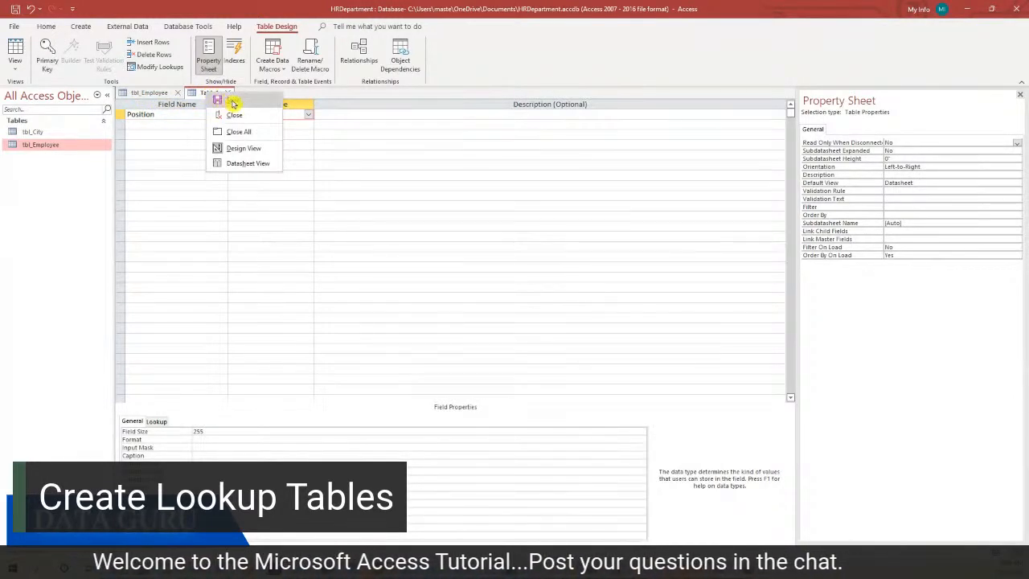
pyautogui.click(233, 103)
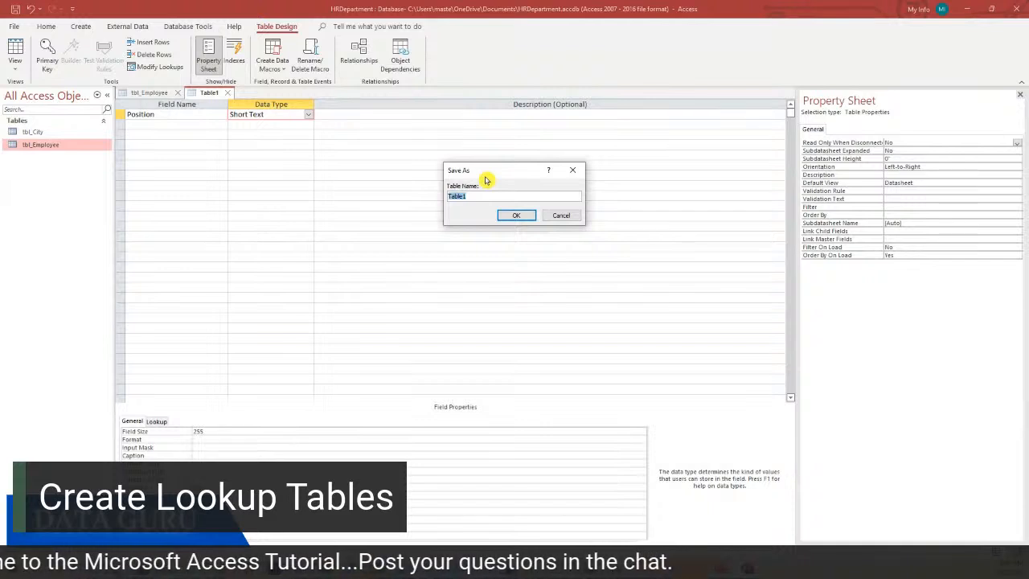
pyautogui.write('tbl_Position')
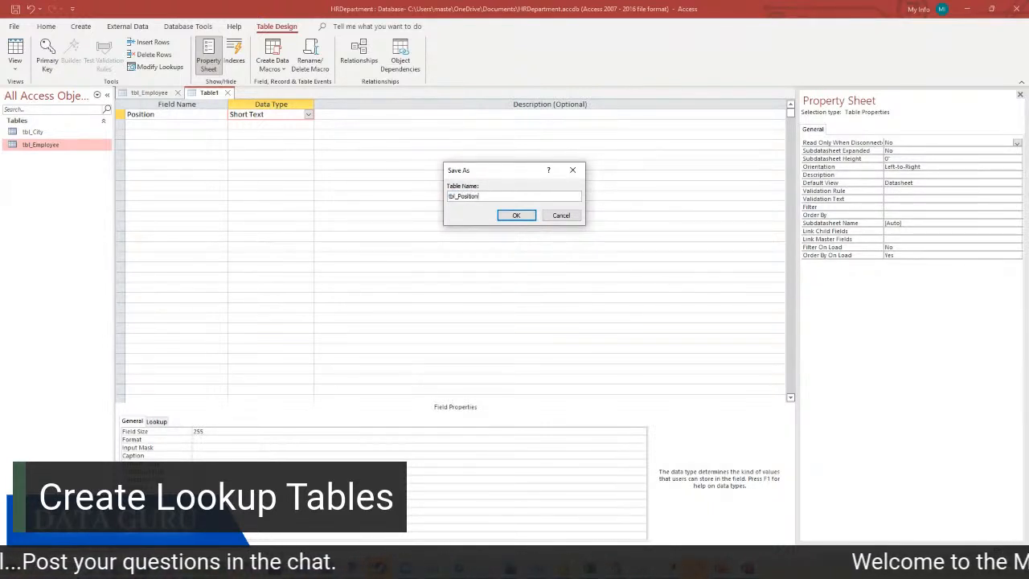
pyautogui.click(518, 217)
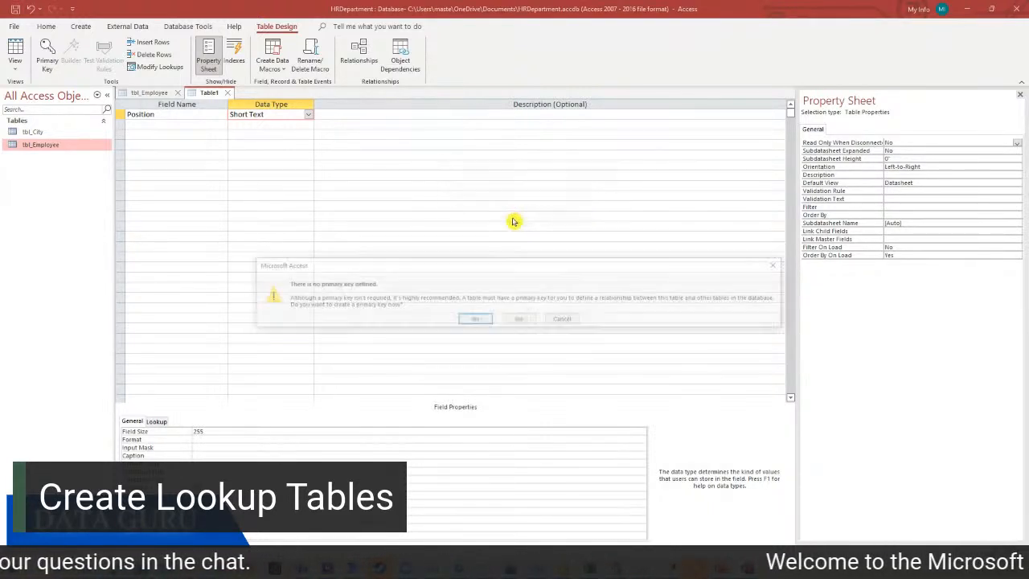
pyautogui.click(526, 321)
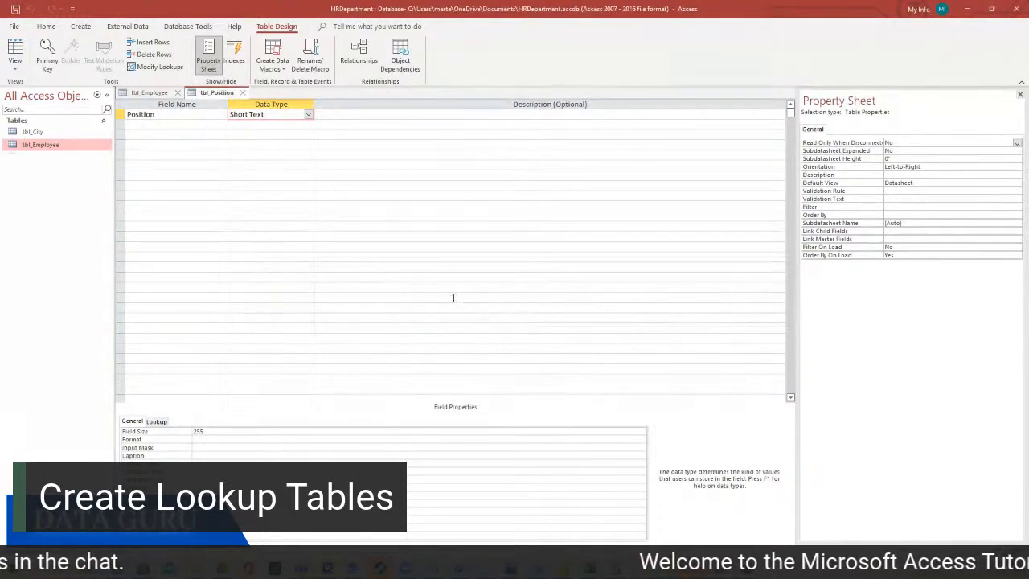
pyautogui.rightClick(210, 93)
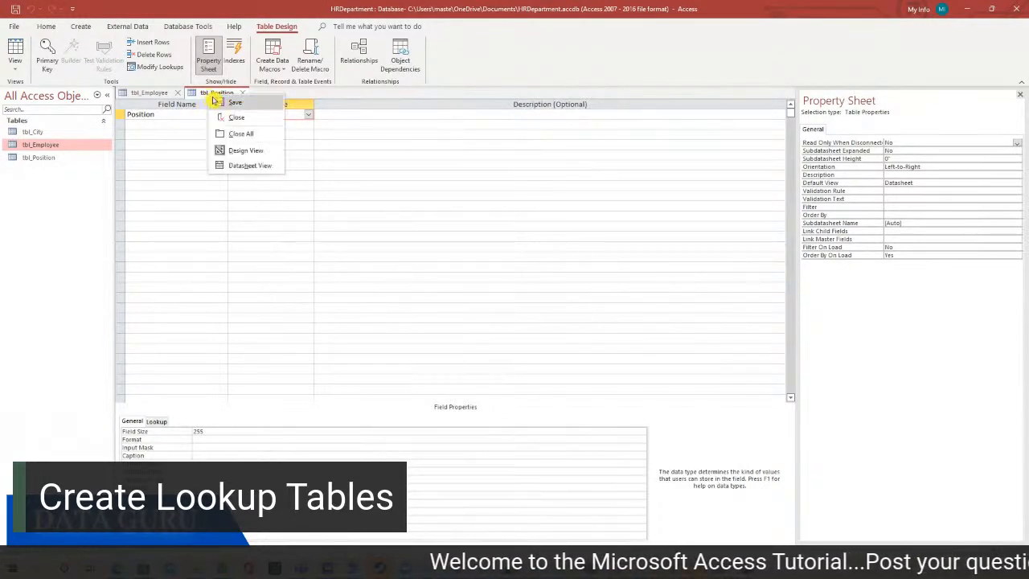
pyautogui.click(250, 166)
# Paste the four job titles into tbl_Position, widen its Position column, then save and close it
pyautogui.rightClick(125, 115)
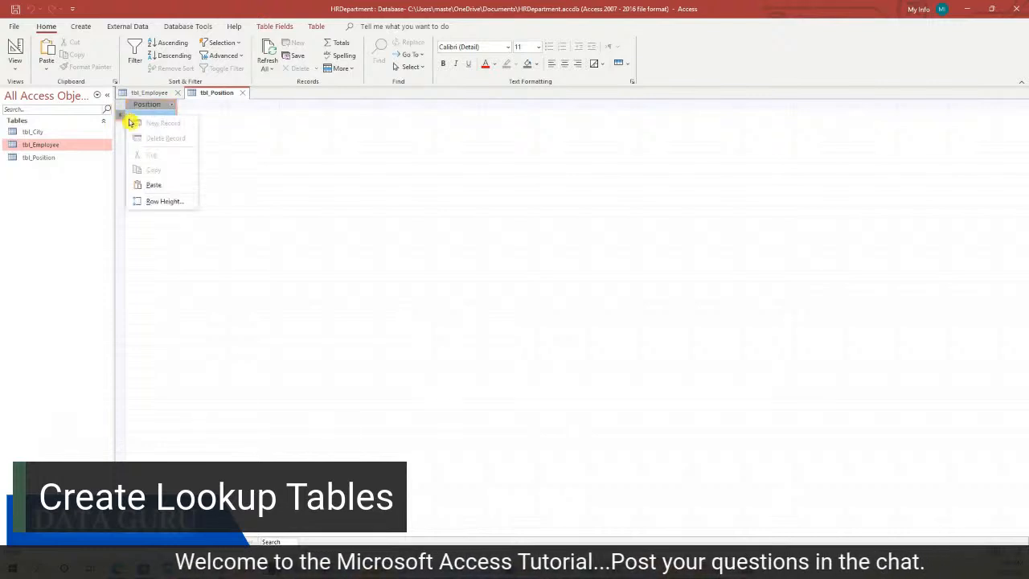
pyautogui.click(166, 191)
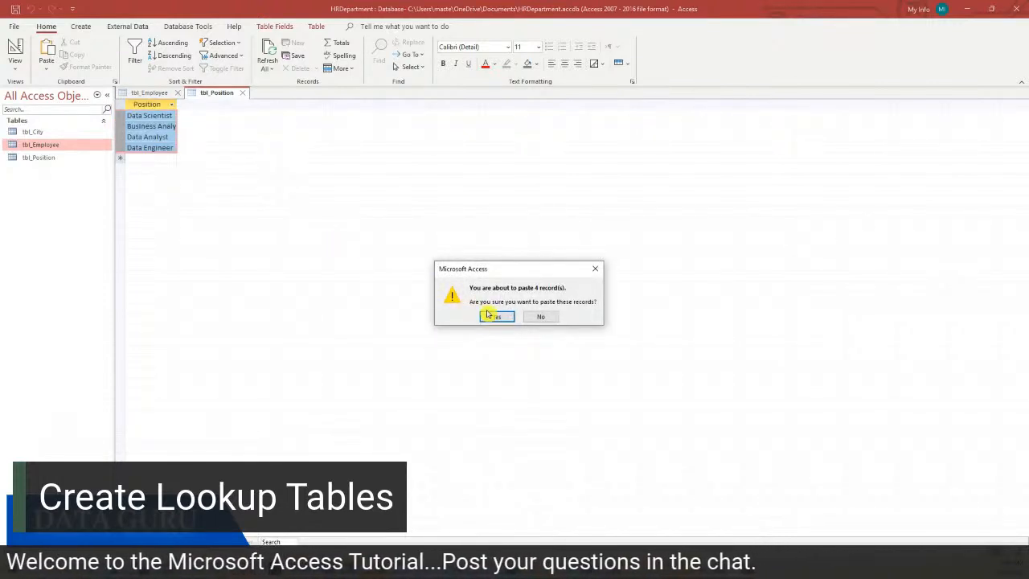
pyautogui.click(492, 316)
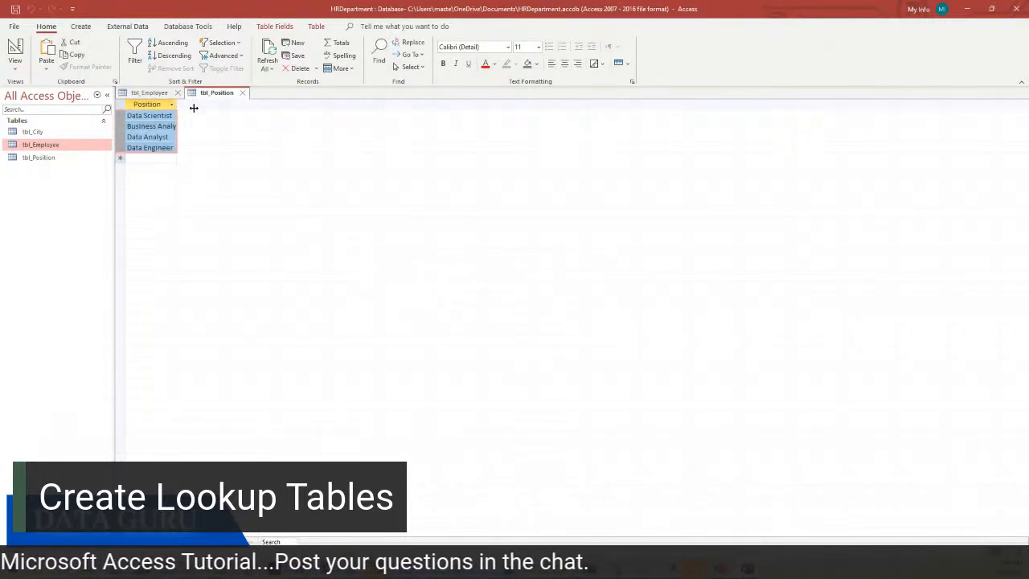
pyautogui.moveTo(194, 108); pyautogui.dragTo(192, 108)
pyautogui.click(242, 92)
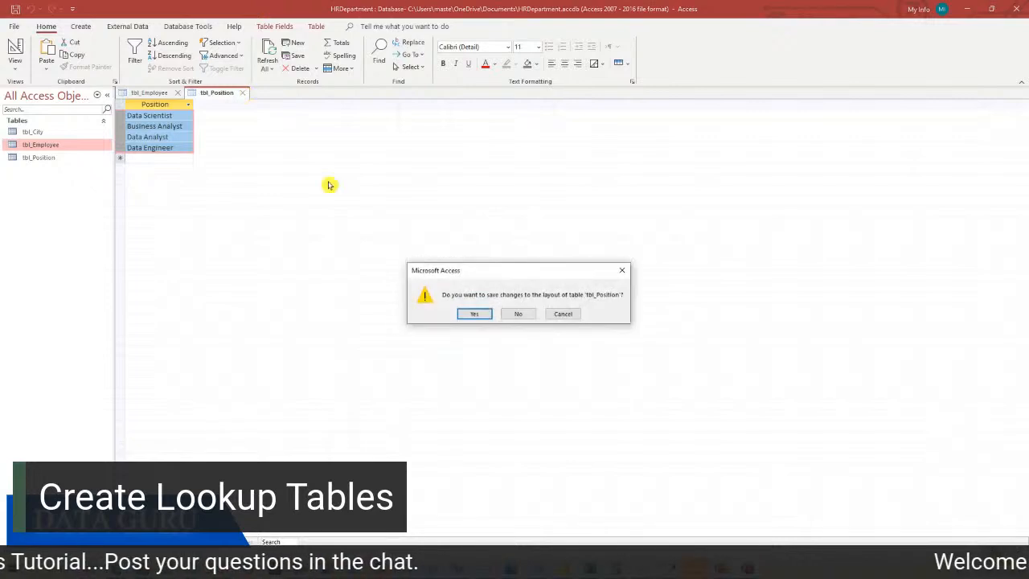
pyautogui.click(475, 314)
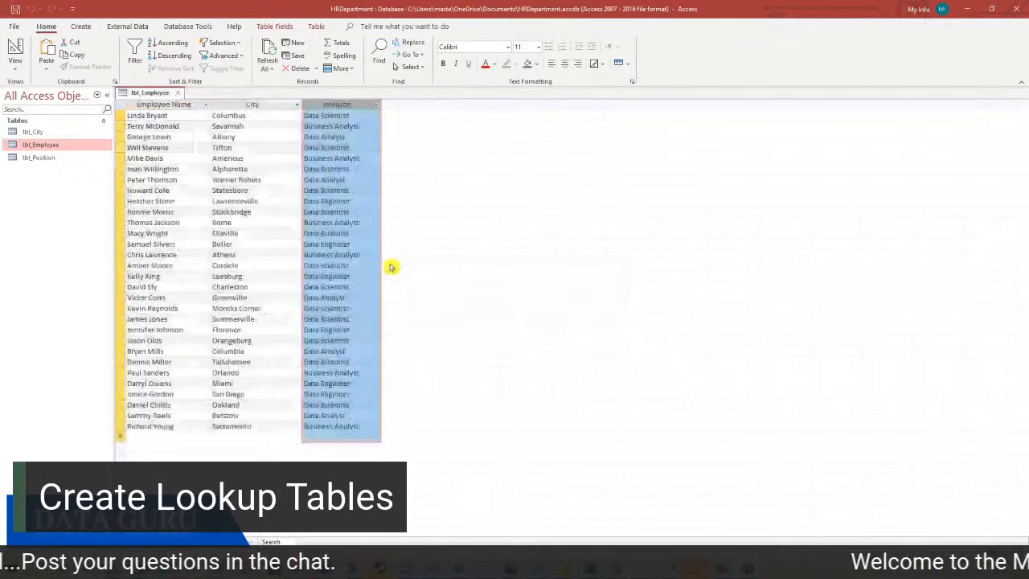
# In tbl_Employee's design, make Position a Lookup Wizard field drawing on tbl_Position's Position field
pyautogui.rightClick(148, 94)
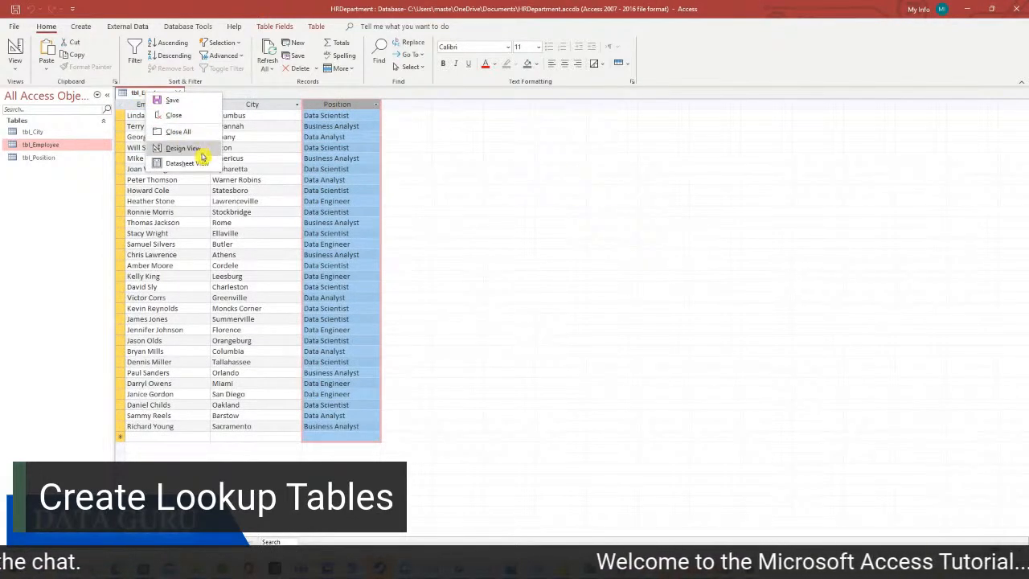
pyautogui.click(195, 153)
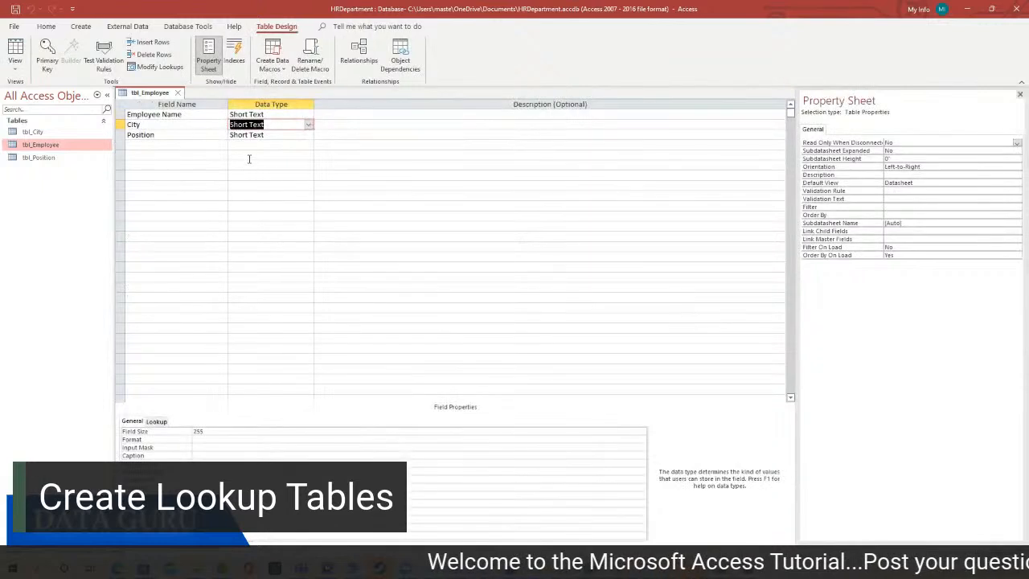
pyautogui.click(290, 135)
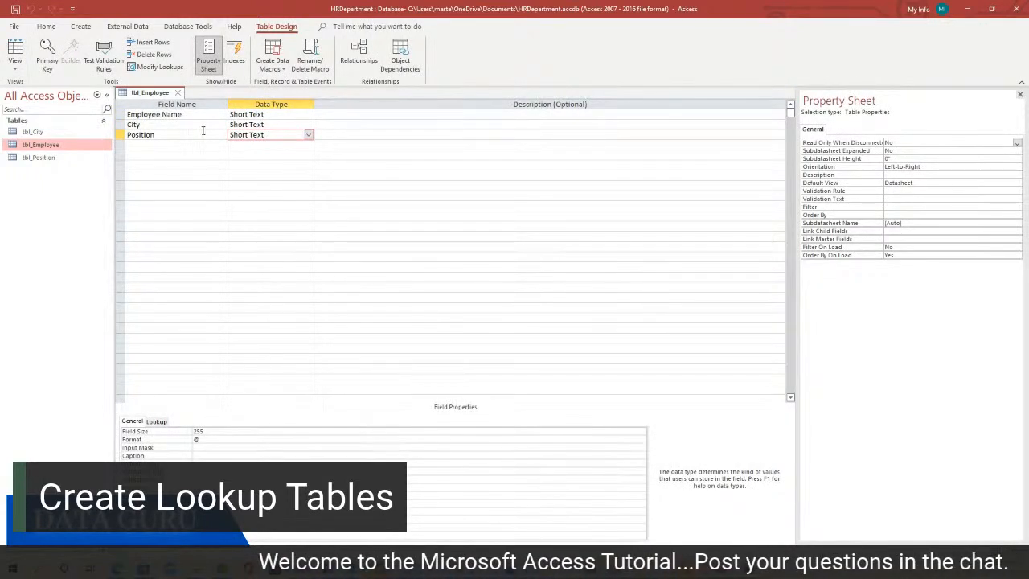
pyautogui.click(308, 134)
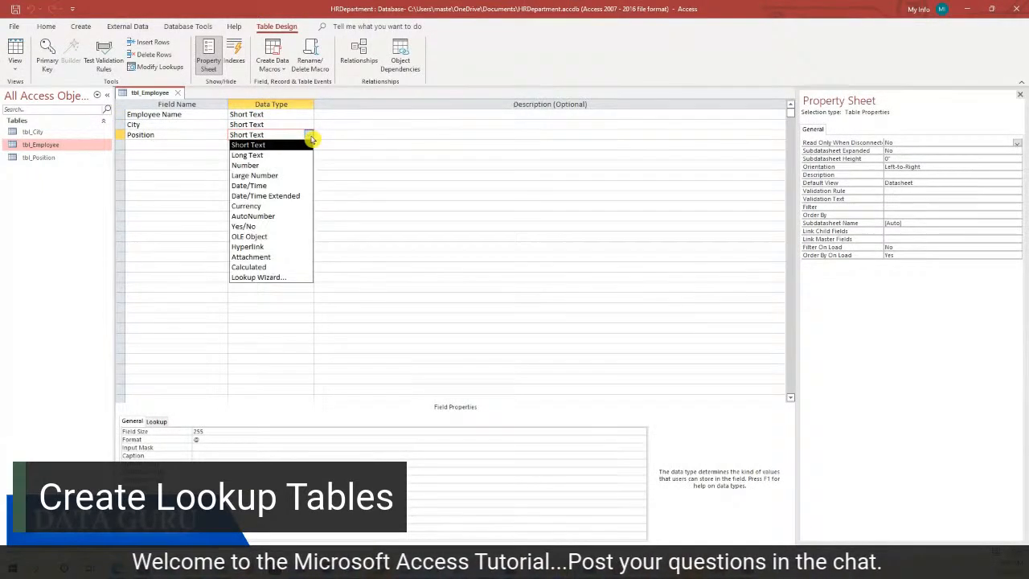
pyautogui.click(283, 277)
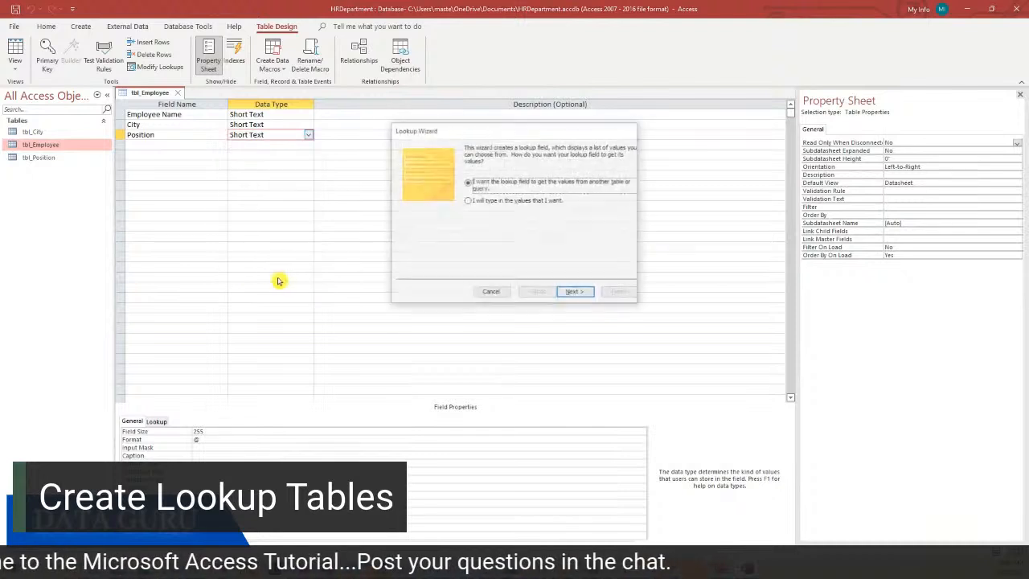
pyautogui.click(569, 292)
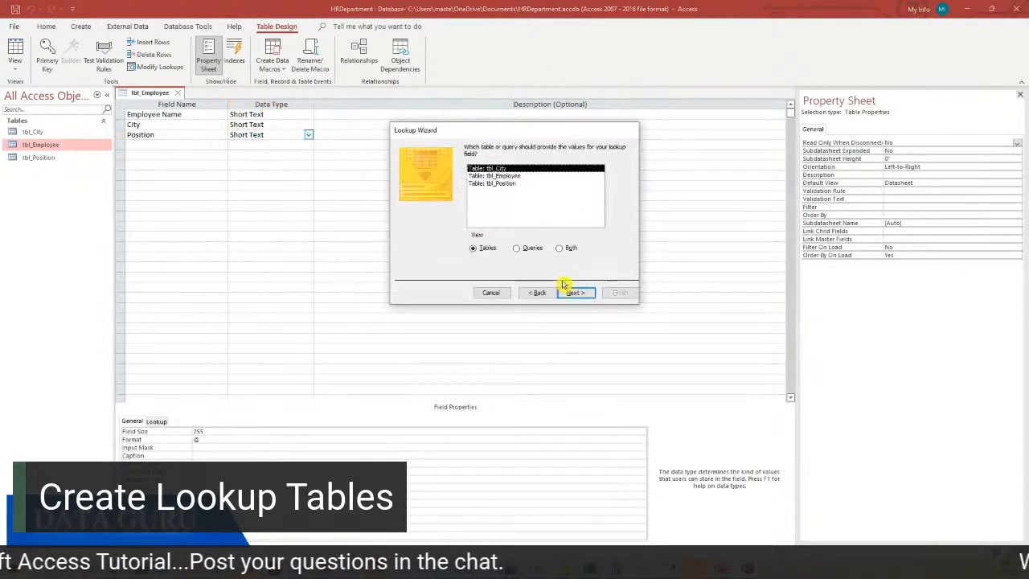
pyautogui.click(505, 185)
pyautogui.click(579, 295)
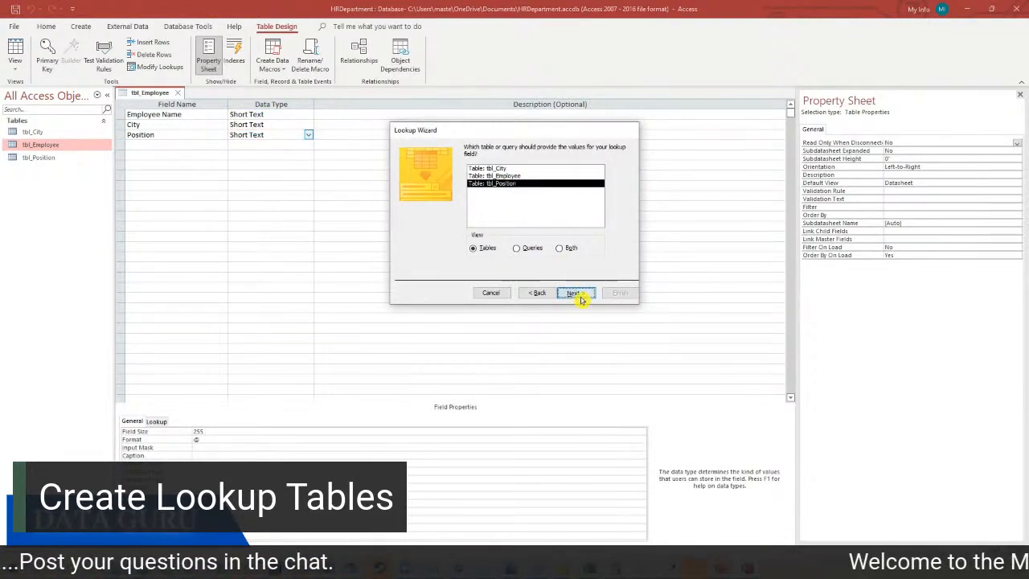
pyautogui.click(501, 236)
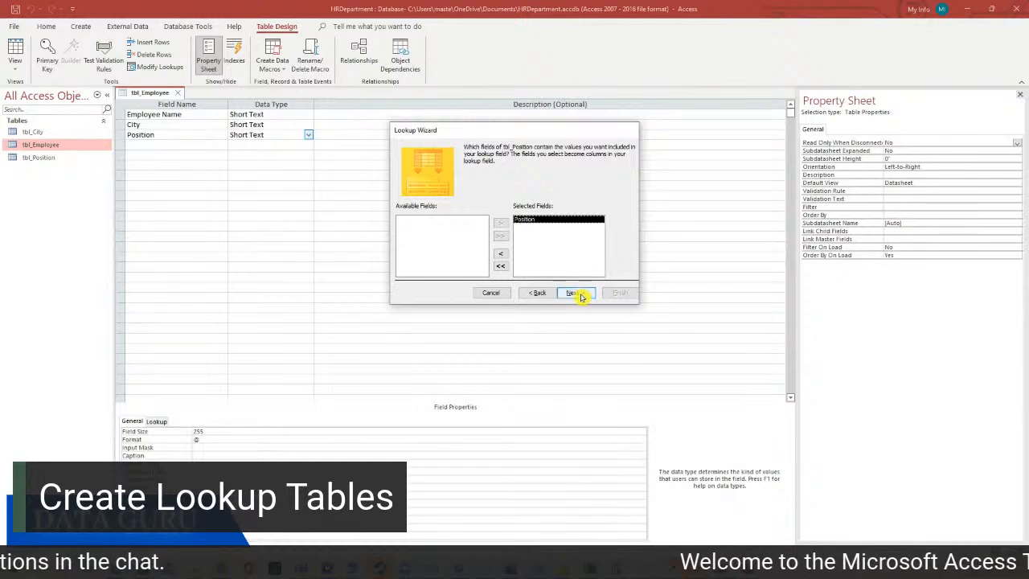
pyautogui.click(576, 292)
# Sort the lookup by Position, finish the wizard, save the design, and return to Datasheet View
pyautogui.click(484, 182)
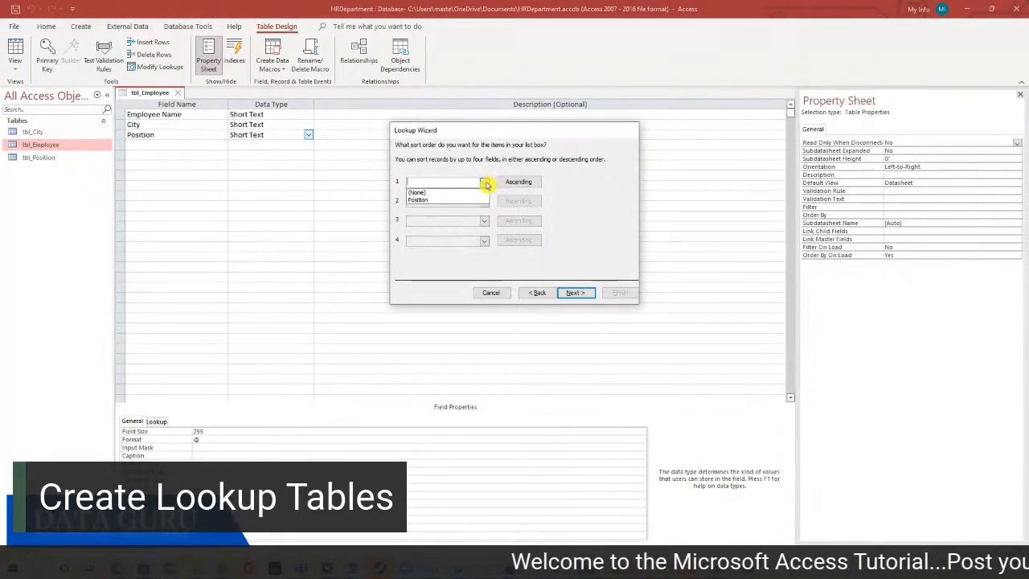
pyautogui.click(466, 202)
pyautogui.click(586, 293)
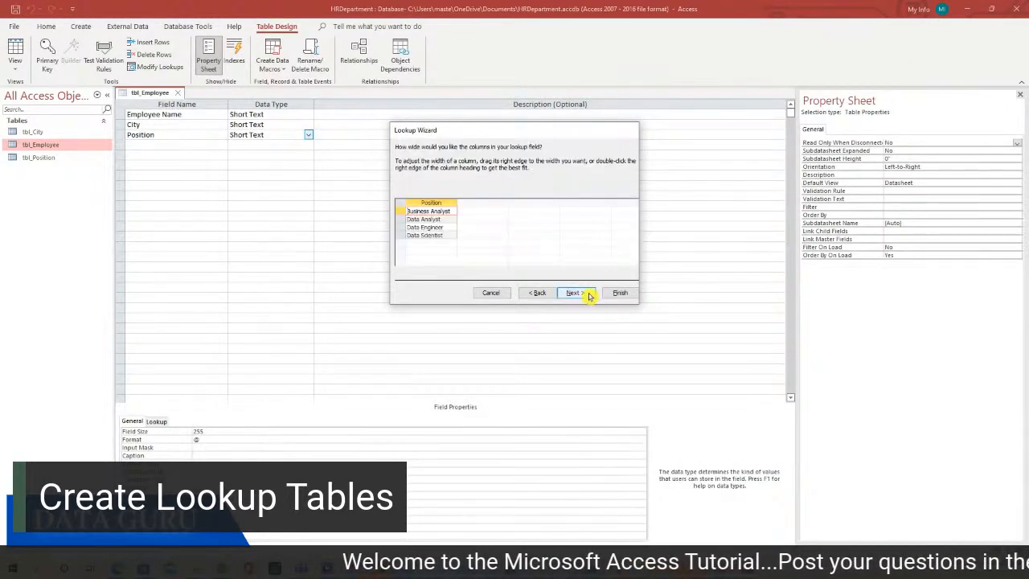
pyautogui.click(584, 295)
pyautogui.click(617, 293)
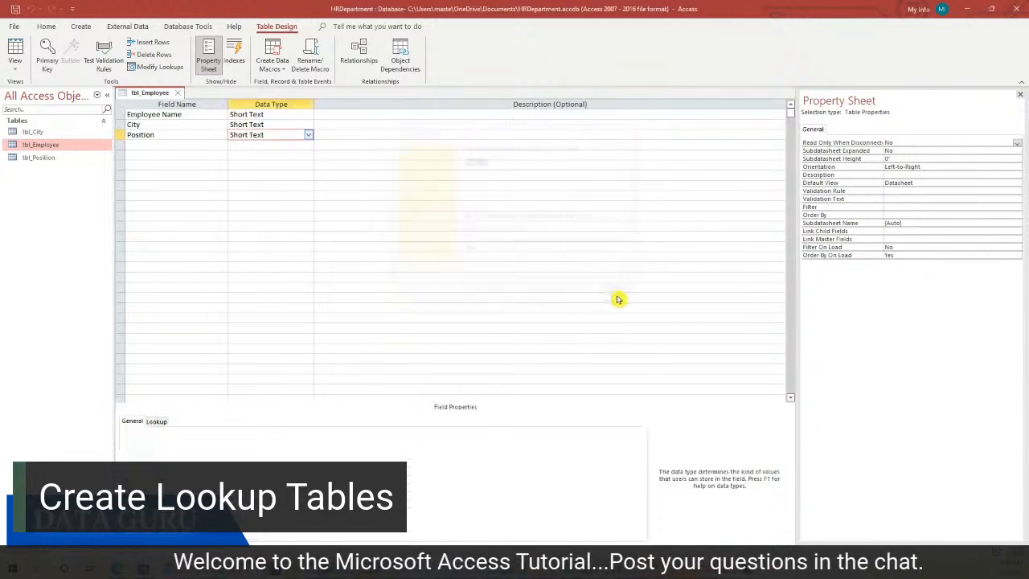
pyautogui.click(506, 313)
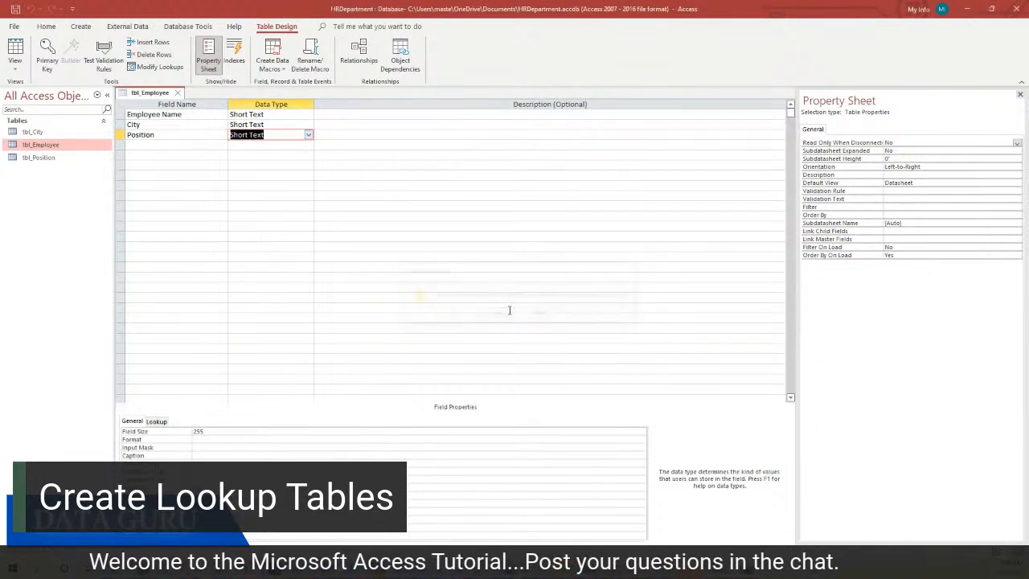
pyautogui.rightClick(160, 94)
pyautogui.click(179, 98)
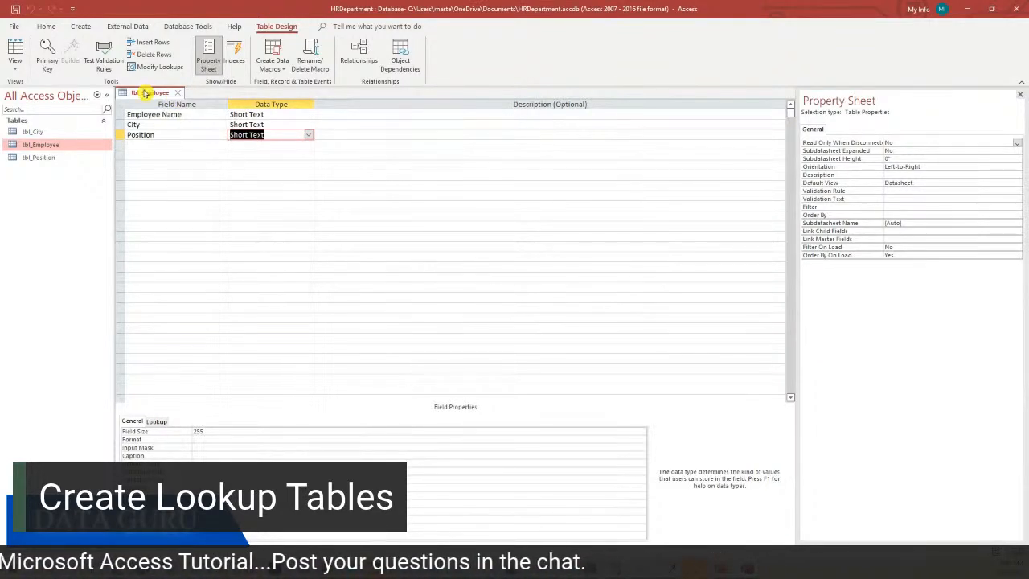
pyautogui.rightClick(146, 93)
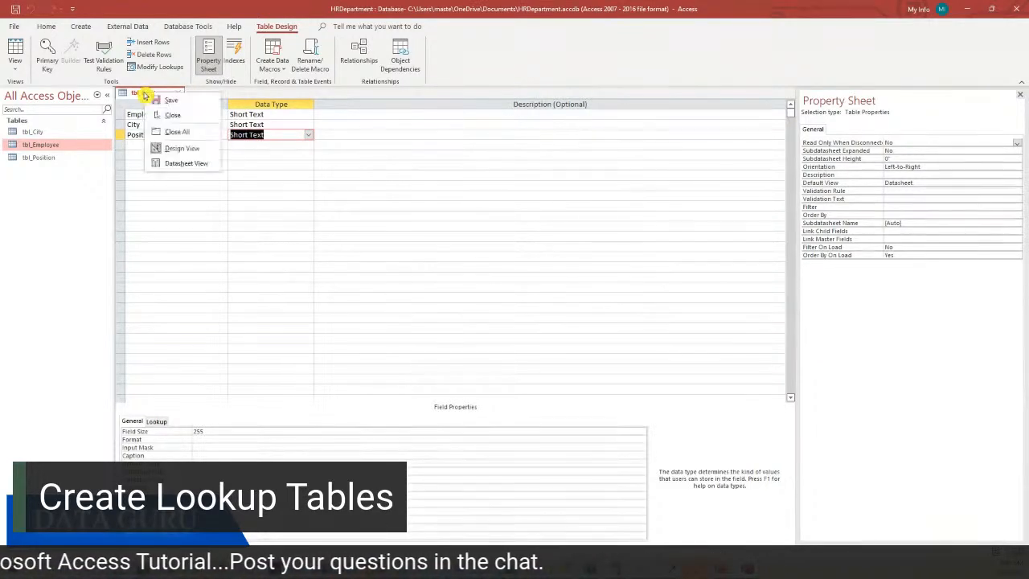
pyautogui.click(190, 164)
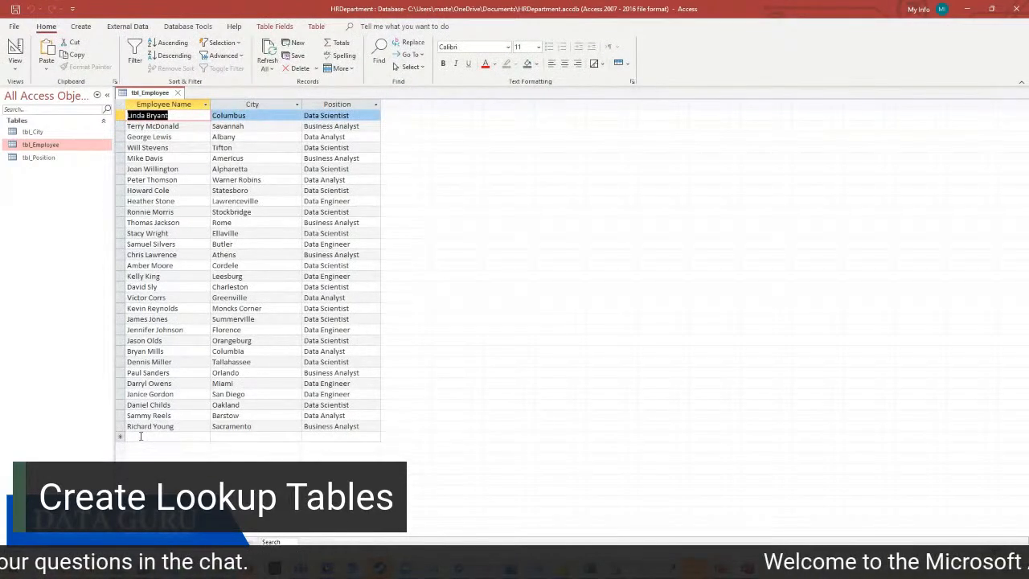
# Add a new employee record with the employee's full name and City Greenville from the dropdown
pyautogui.click(142, 435)
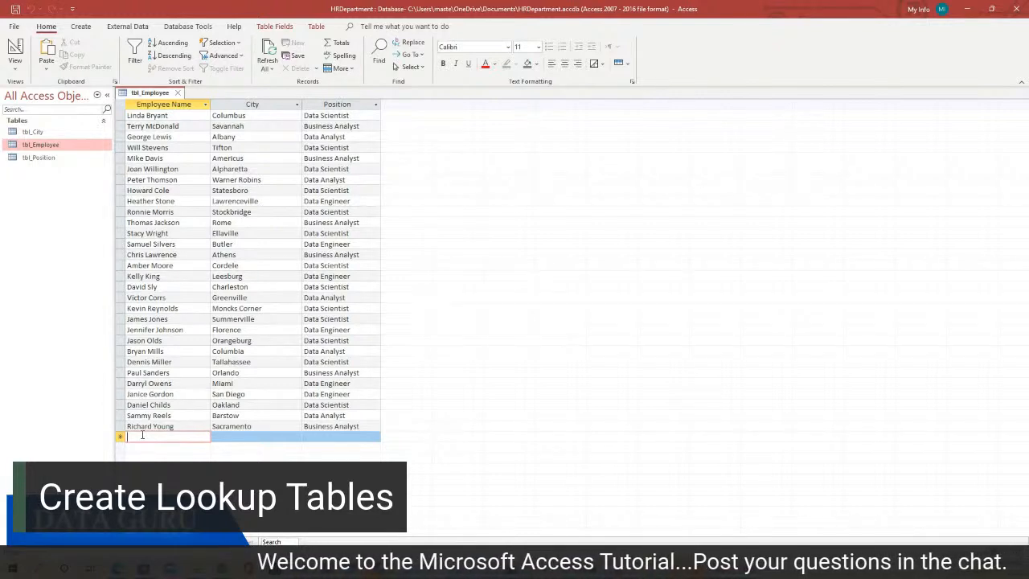
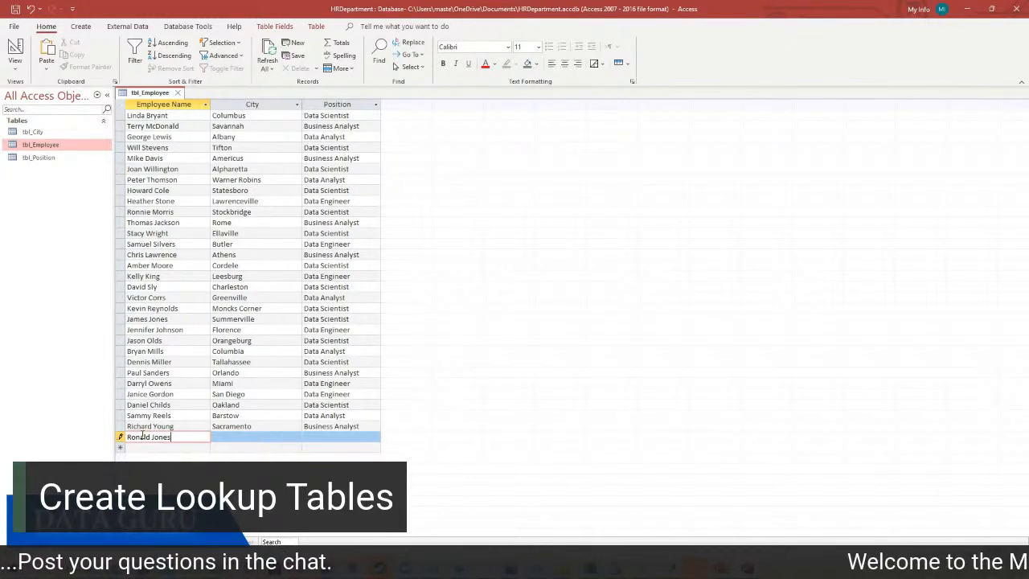
pyautogui.click(275, 442)
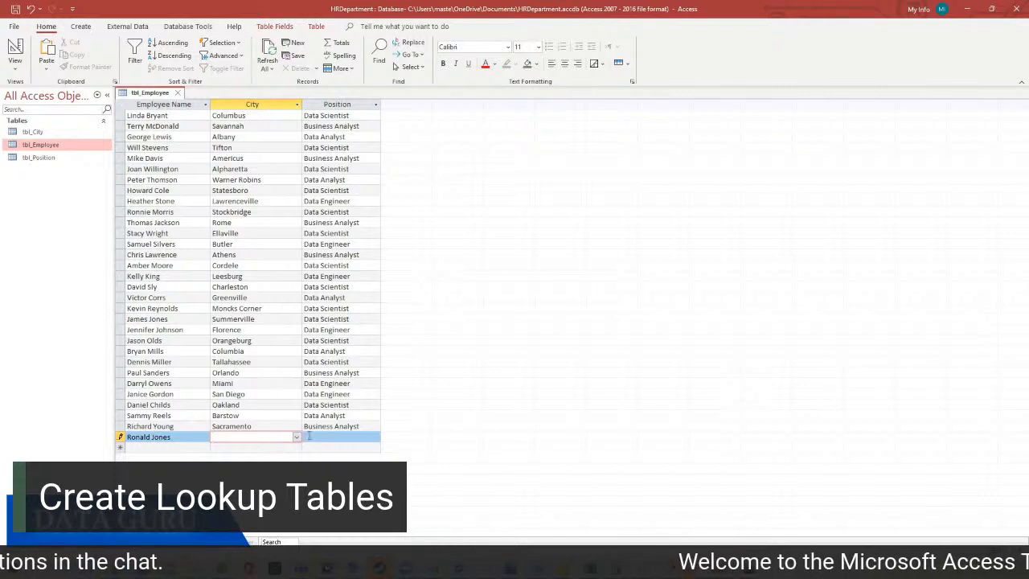
pyautogui.click(295, 438)
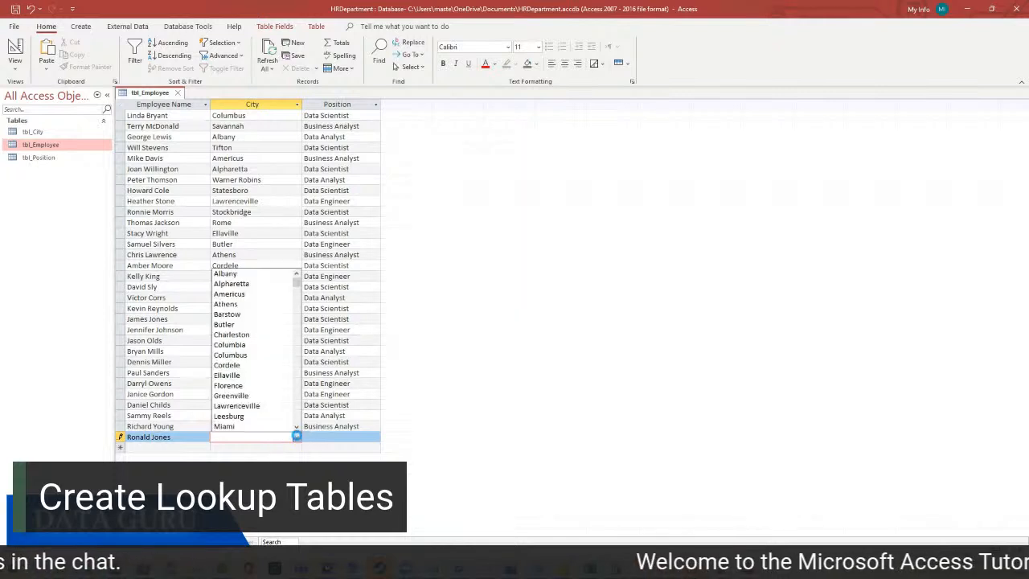
pyautogui.click(275, 396)
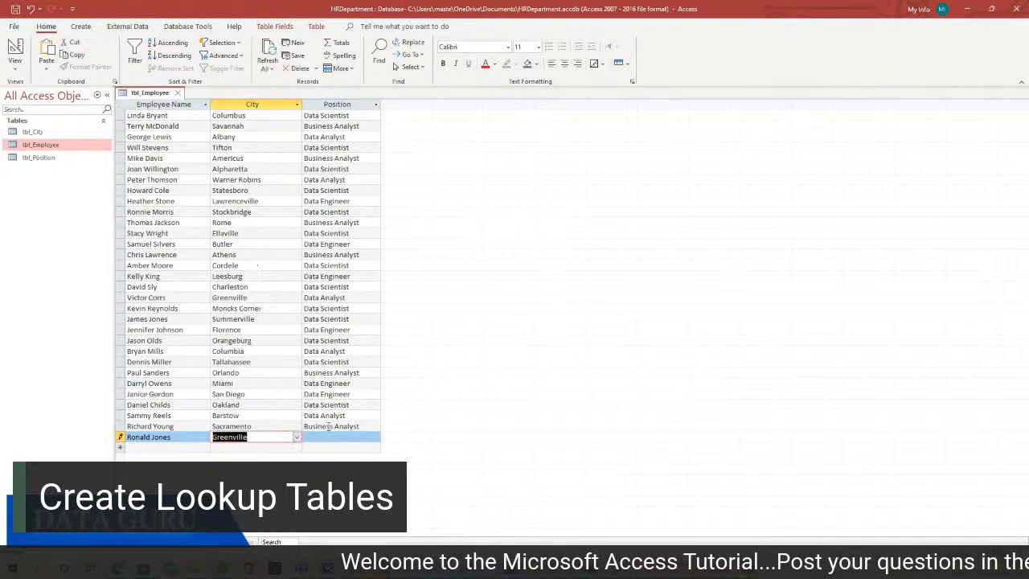
# Set the new employee's Position to Data Engineer, then close tbl_Employee and switch to PowerPoint
pyautogui.click(372, 438)
pyautogui.click(373, 438)
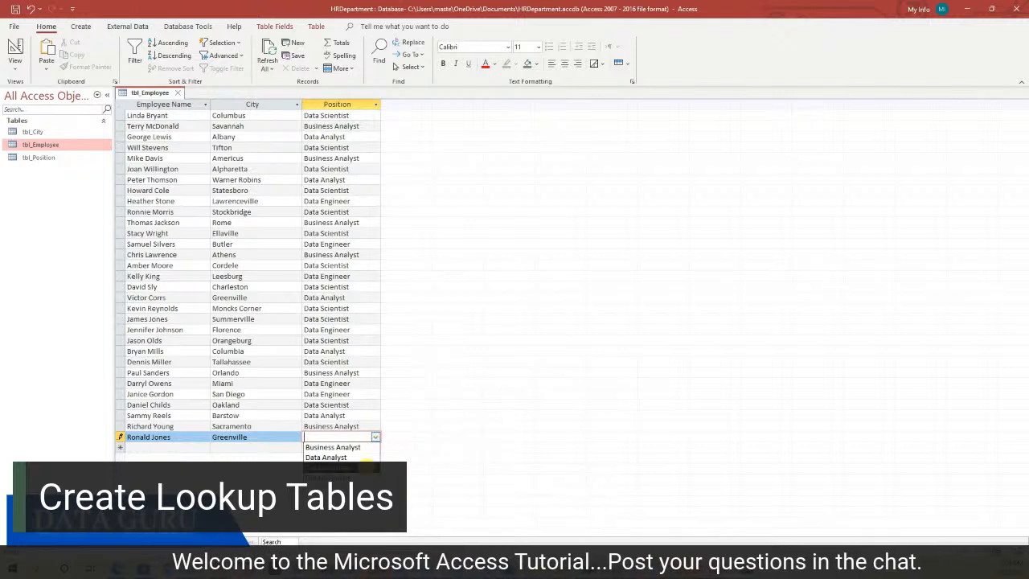
pyautogui.click(330, 468)
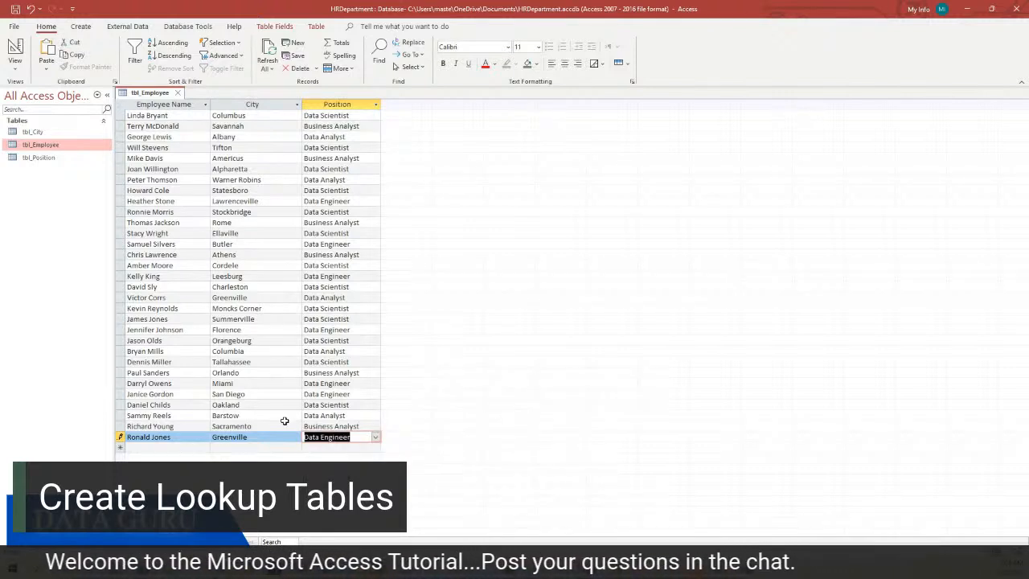
pyautogui.click(245, 436)
pyautogui.click(321, 437)
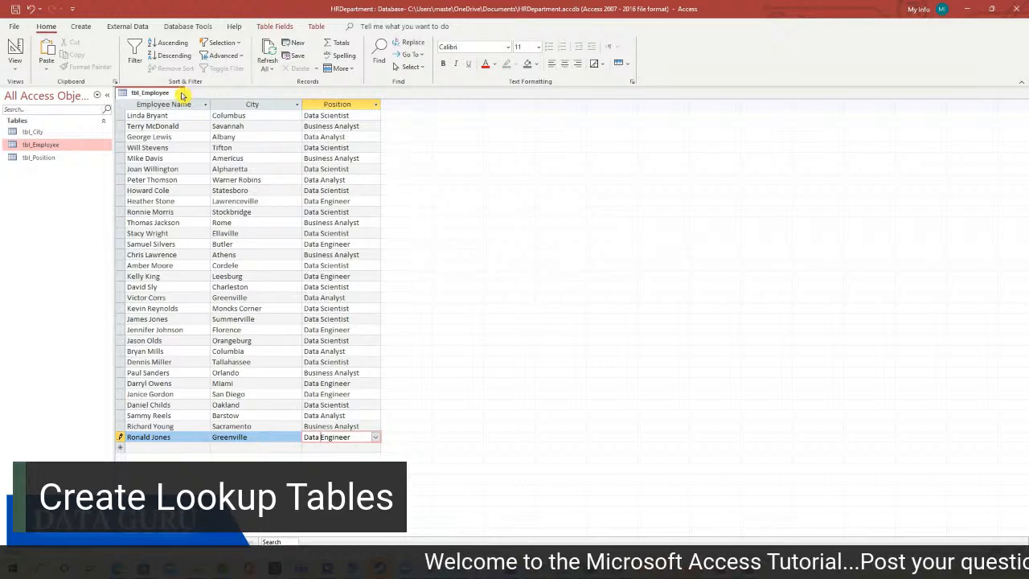
pyautogui.click(177, 93)
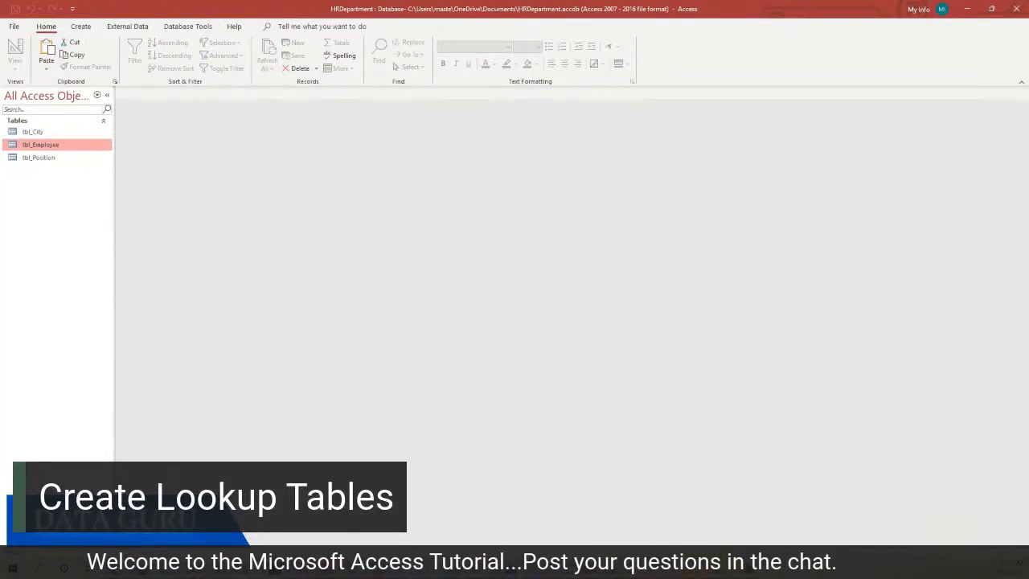
pyautogui.hotkey('alt', 'Tab')
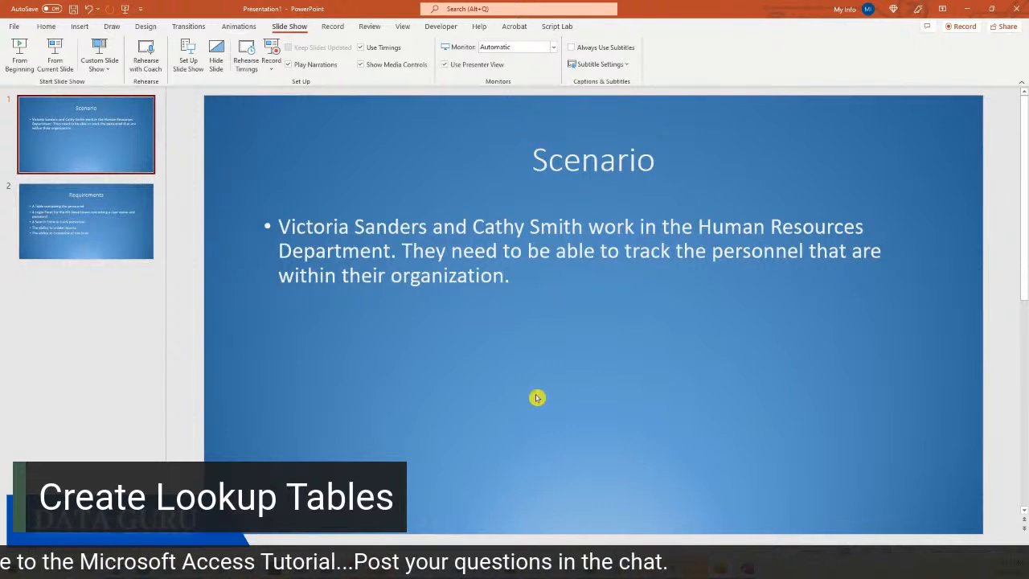
# Show the Requirements slide and highlight its first bullet about a personnel table
pyautogui.click(101, 212)
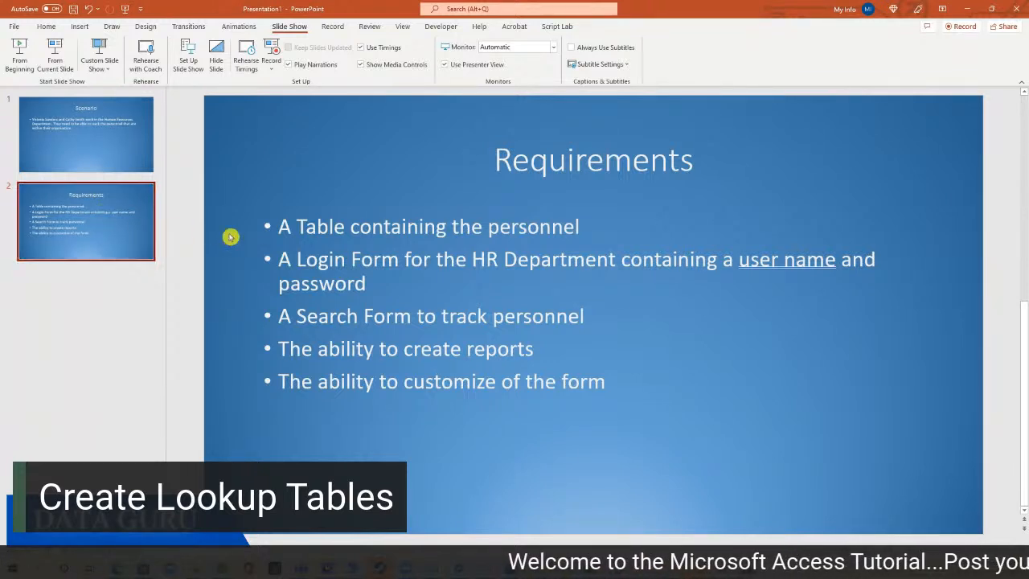
pyautogui.moveTo(279, 226); pyautogui.dragTo(586, 227)
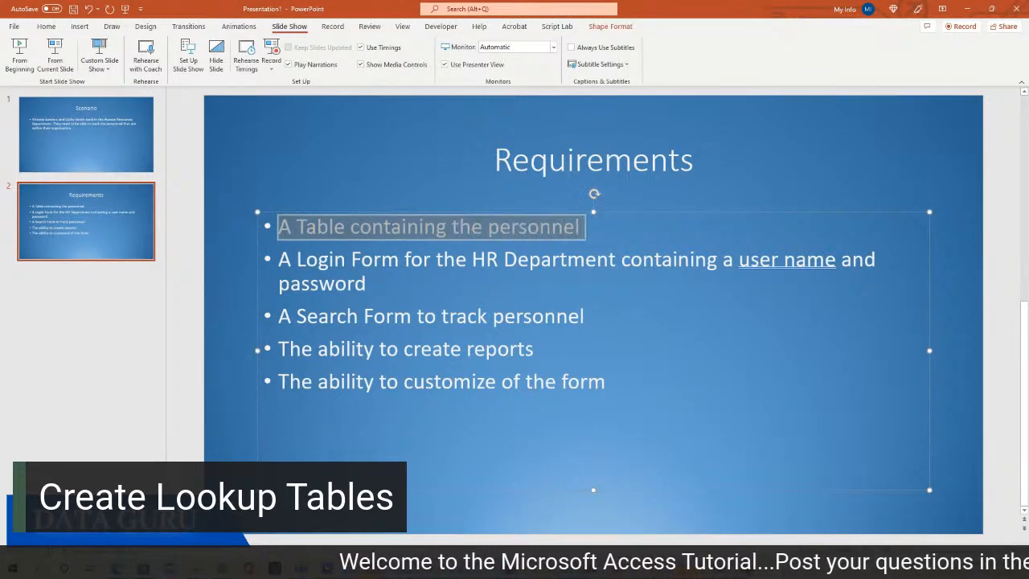
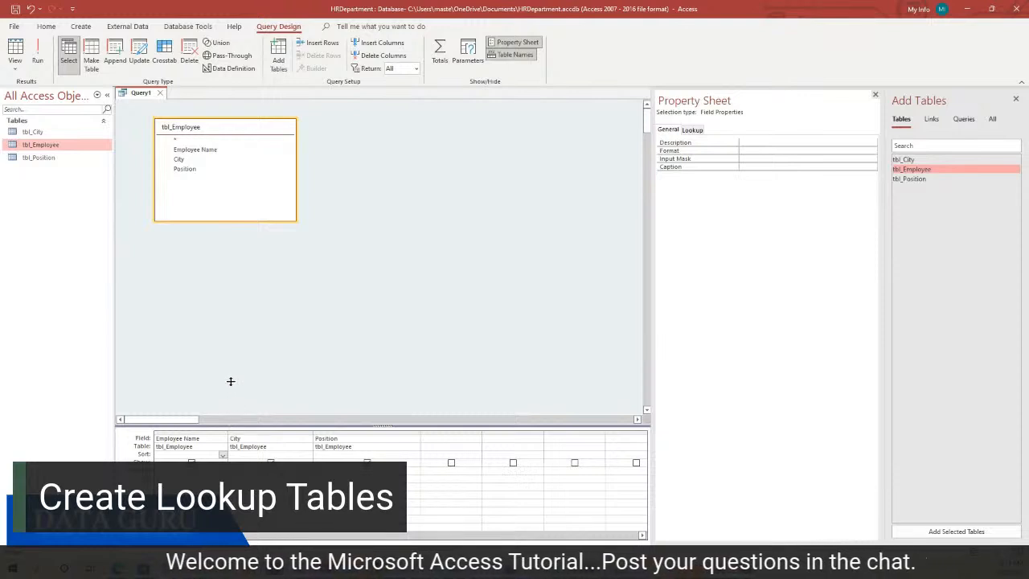
# Widen the City column, enter [Enter the City] as its criterion, and run the query to get the city prompt
pyautogui.moveTo(230, 381); pyautogui.dragTo(231, 379)
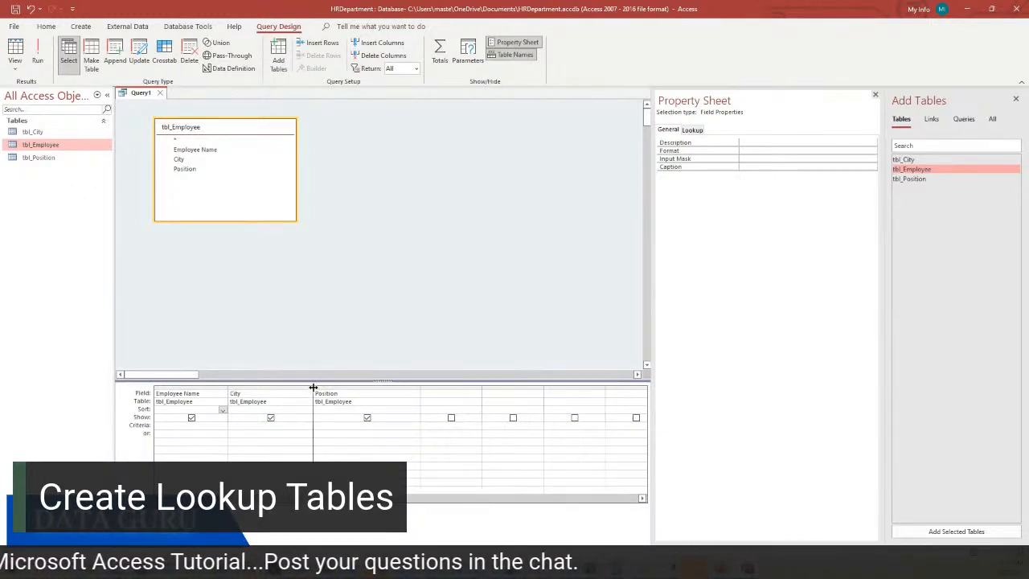
pyautogui.moveTo(313, 389); pyautogui.dragTo(329, 389)
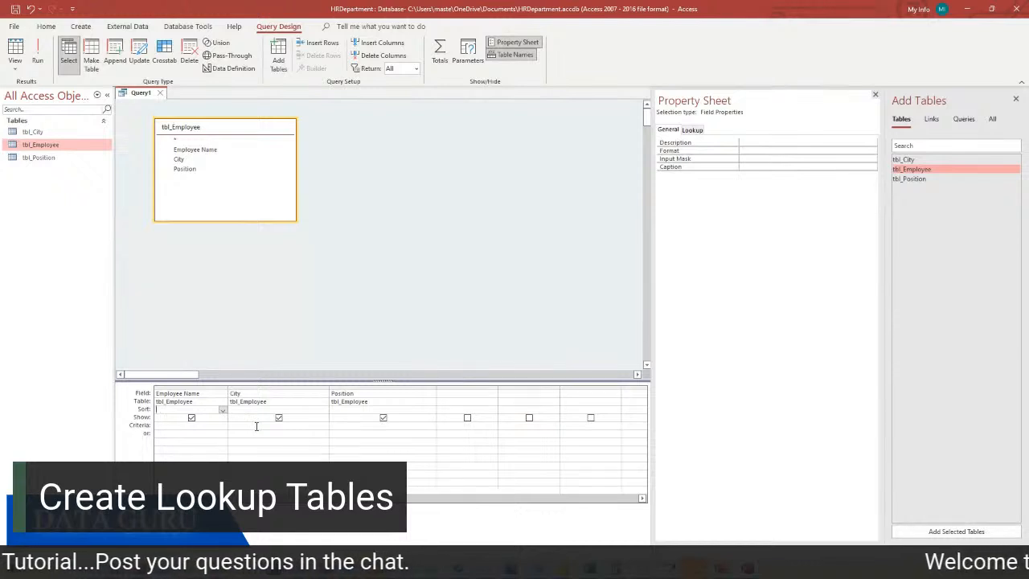
pyautogui.click(258, 426)
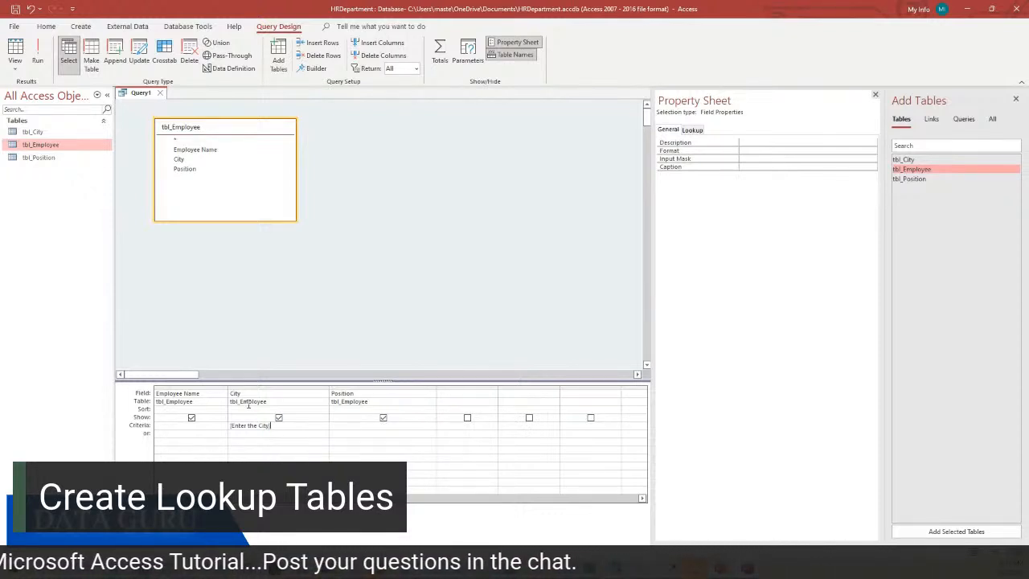
pyautogui.click(37, 53)
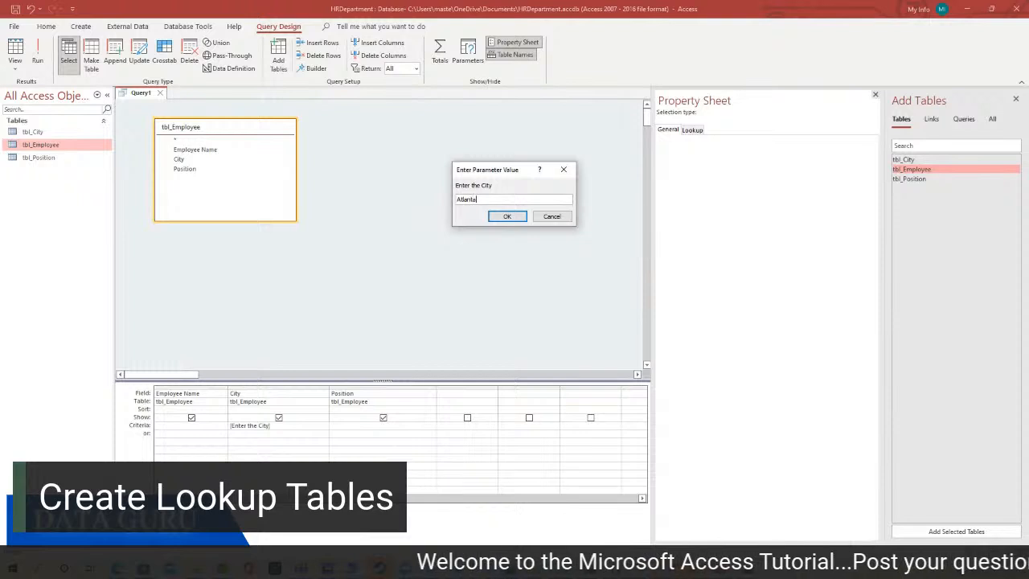
# Submit Atlanta at the prompt, then check tbl_City's city names, selecting Charleston
pyautogui.click(508, 217)
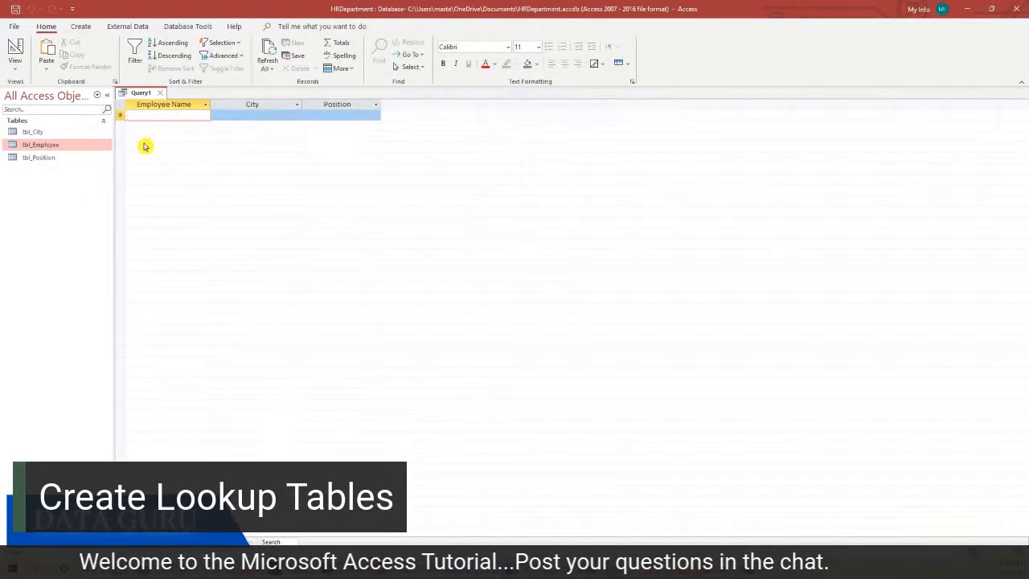
pyautogui.doubleClick(63, 135)
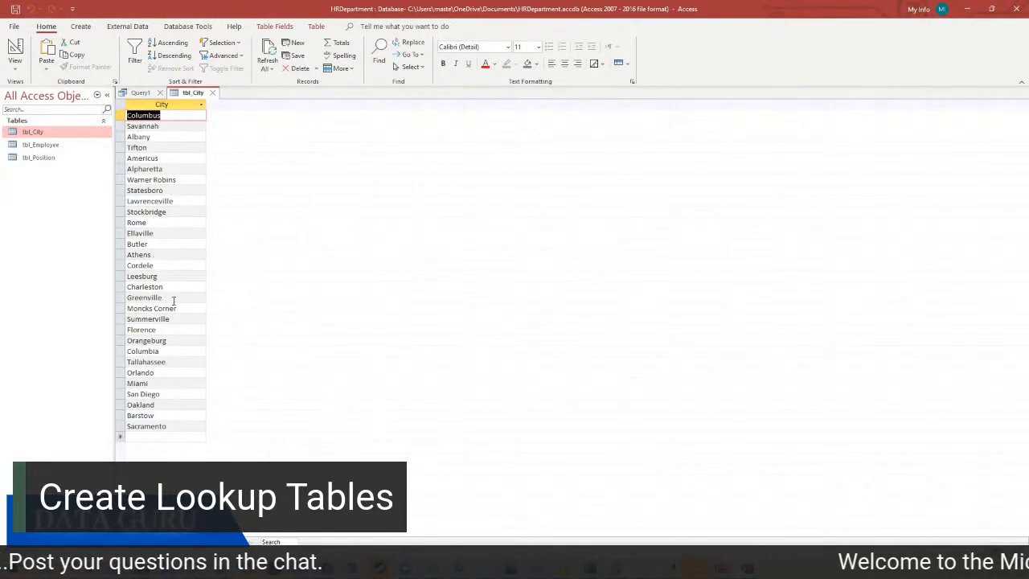
pyautogui.click(172, 300)
pyautogui.moveTo(172, 287); pyautogui.dragTo(94, 287)
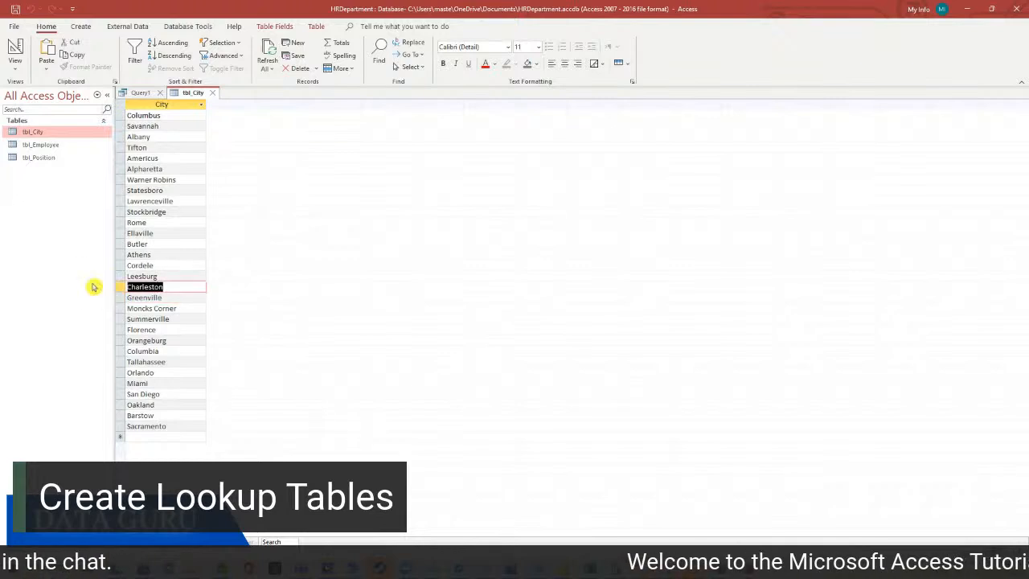
pyautogui.click(212, 93)
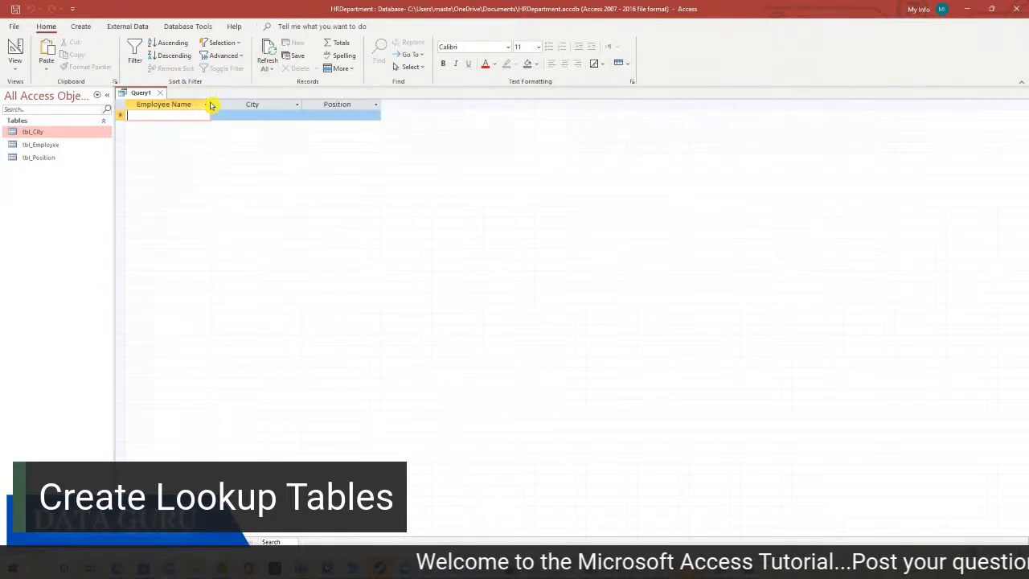
# Rerun the query from Design view with Charleston as the city
pyautogui.click(15, 64)
pyautogui.click(40, 138)
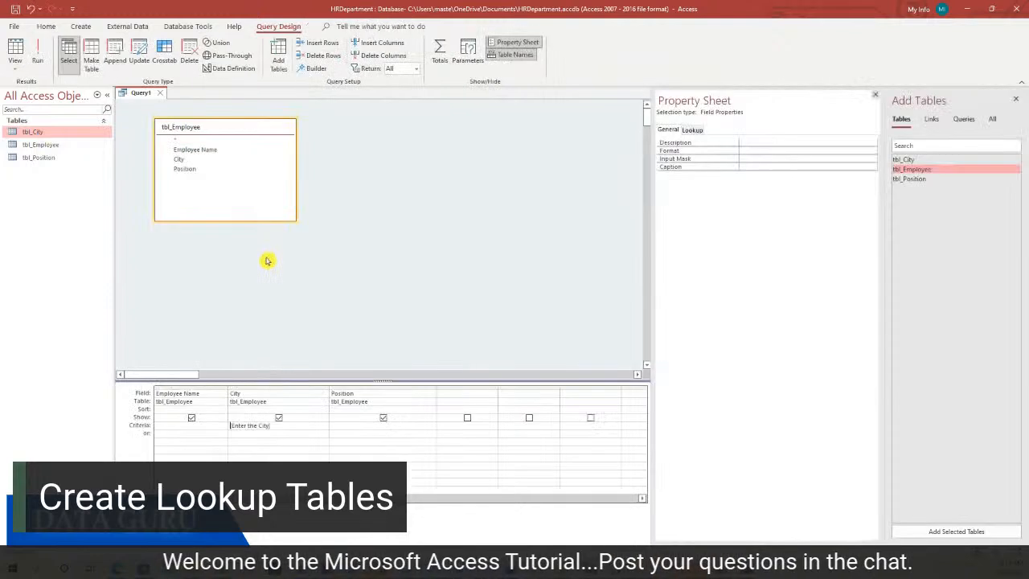
pyautogui.click(37, 55)
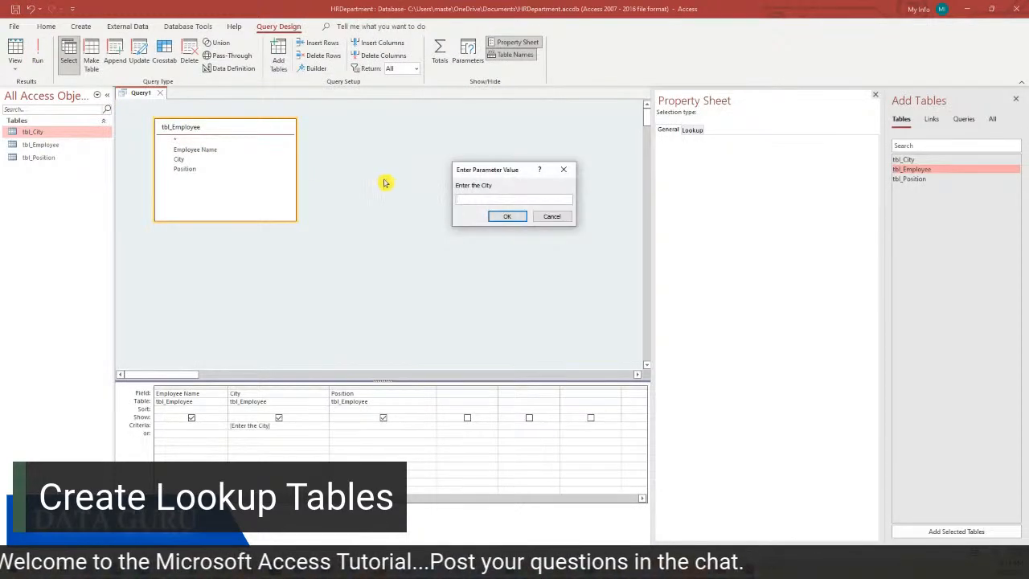
pyautogui.write('Charleston')
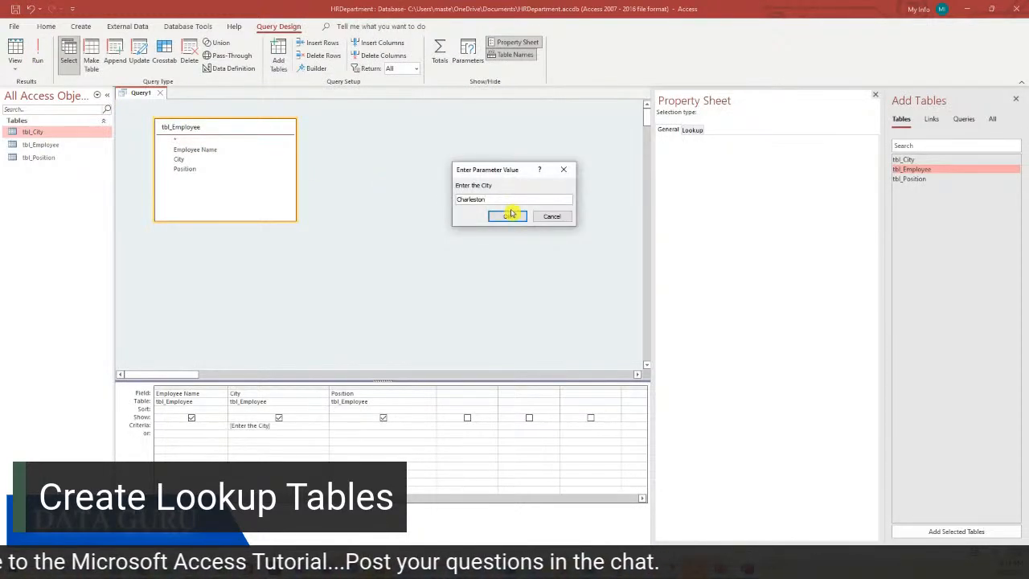
pyautogui.click(508, 216)
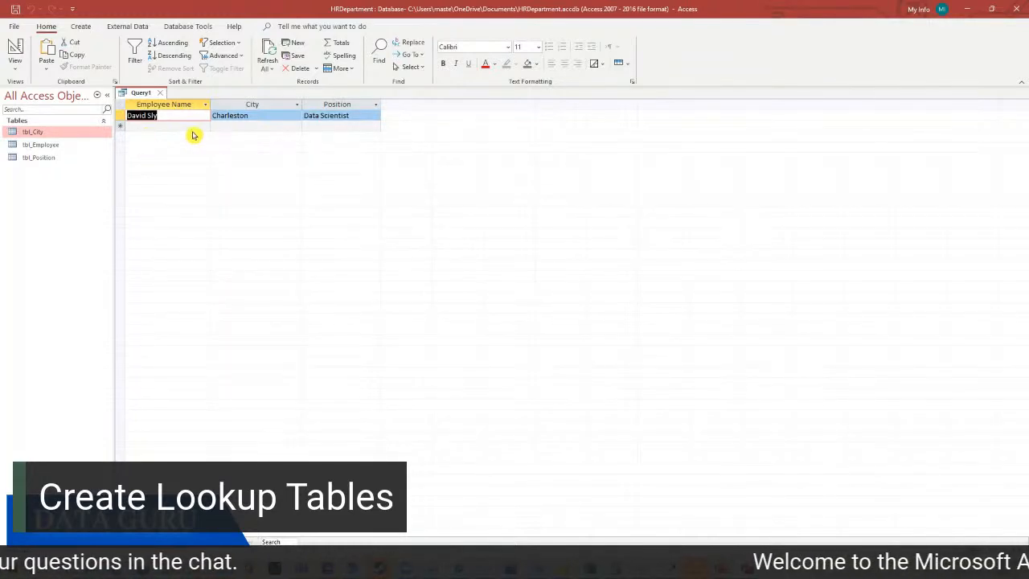
# Run another city test from Design view, then return the query to Design view
pyautogui.click(15, 61)
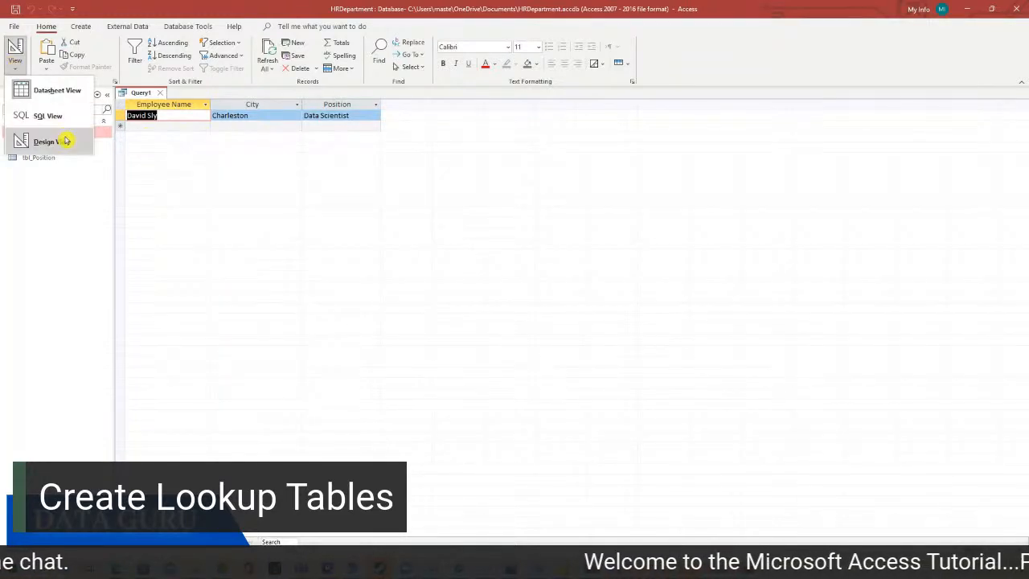
pyautogui.click(67, 141)
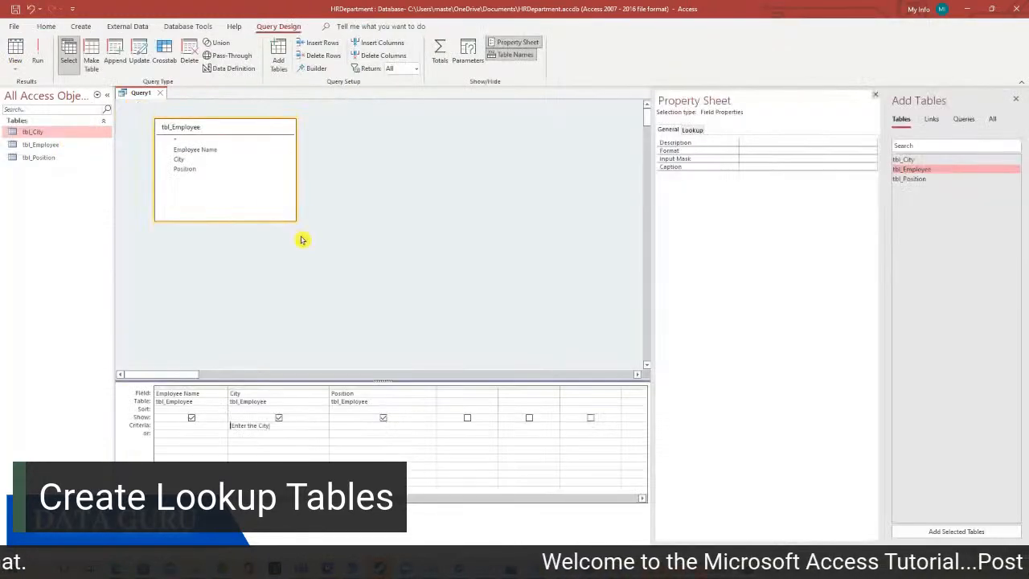
pyautogui.click(42, 68)
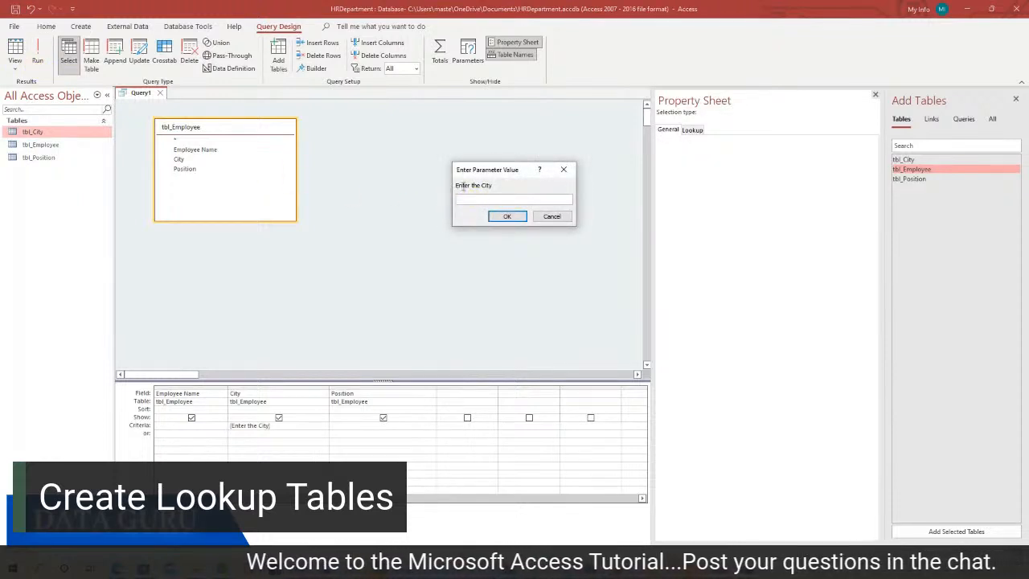
pyautogui.moveTo(463, 165); pyautogui.dragTo(445, 180)
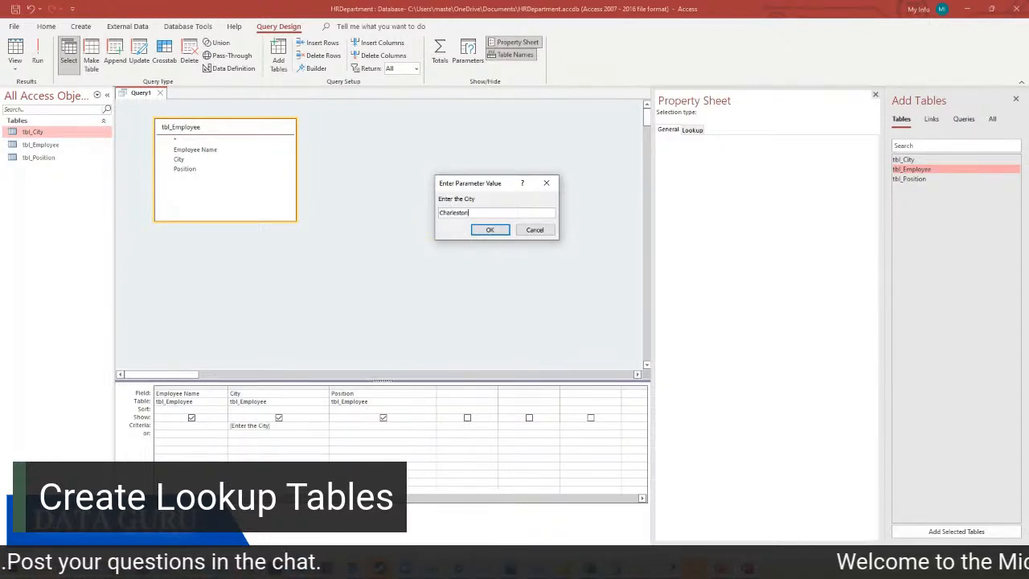
pyautogui.click(489, 230)
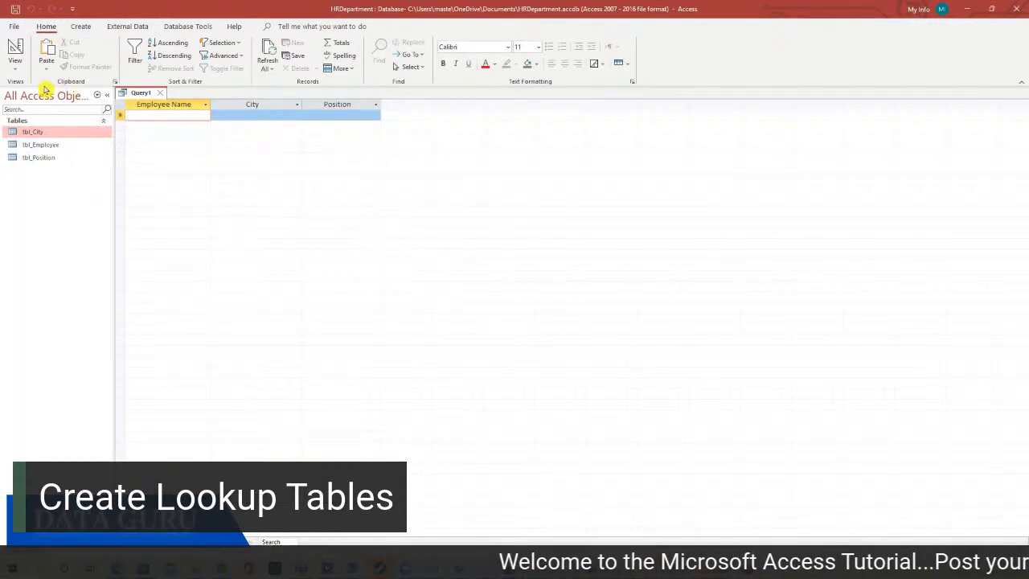
pyautogui.click(14, 66)
pyautogui.click(58, 142)
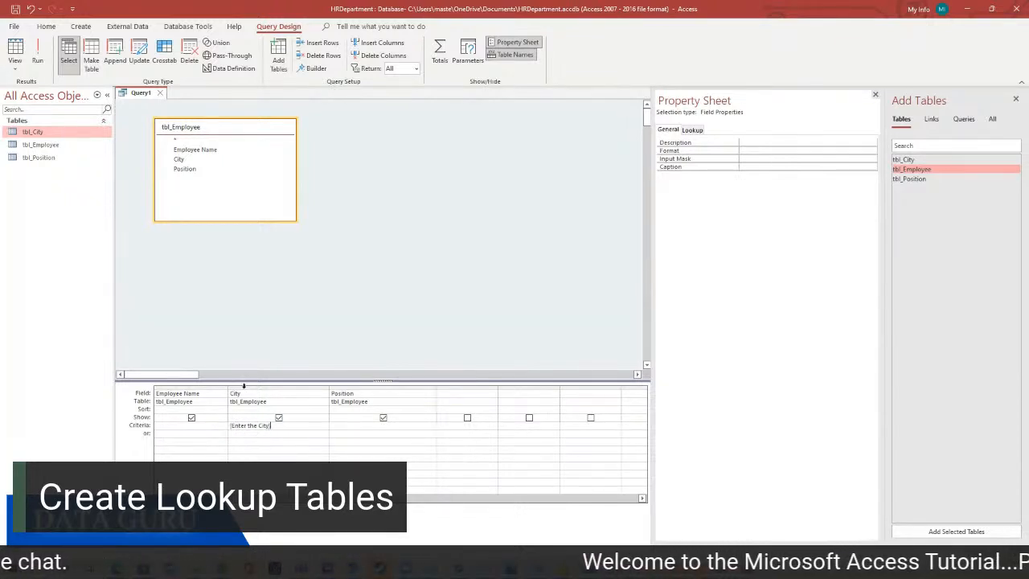
# Create a blank form in Design view, fill its Detail area purple, and draw a combo box
pyautogui.click(80, 28)
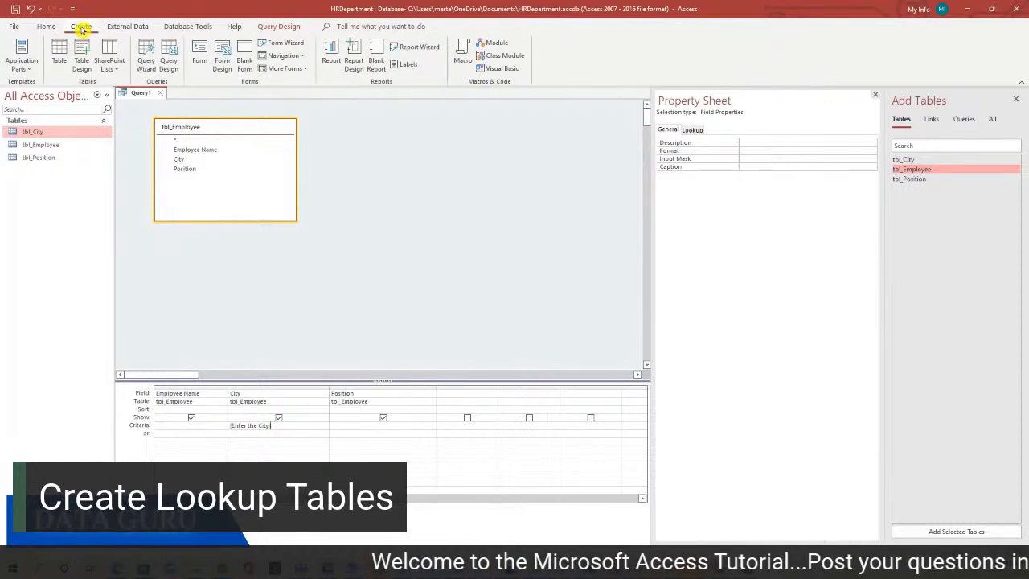
pyautogui.click(221, 61)
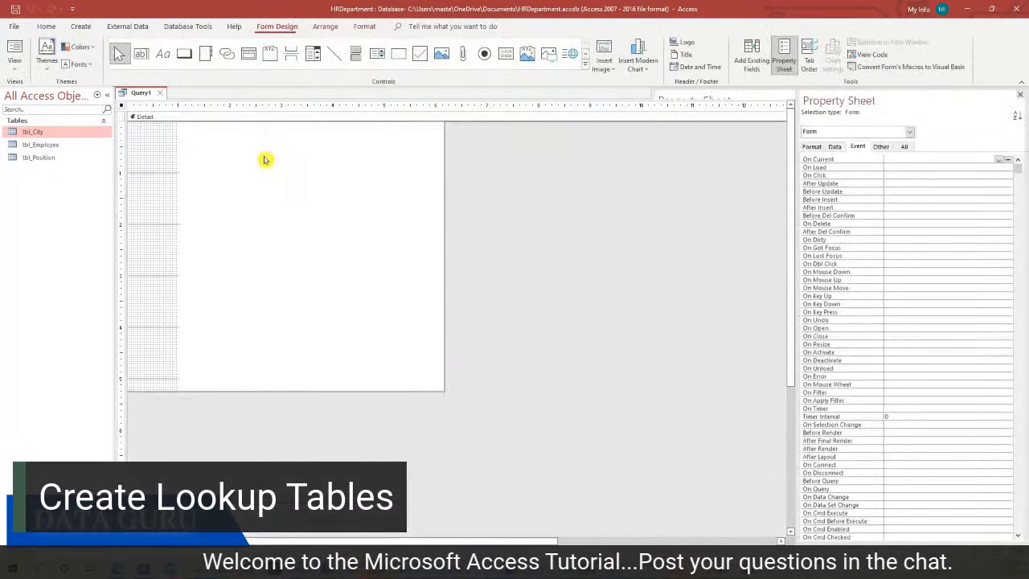
pyautogui.rightClick(343, 181)
pyautogui.moveTo(421, 226)
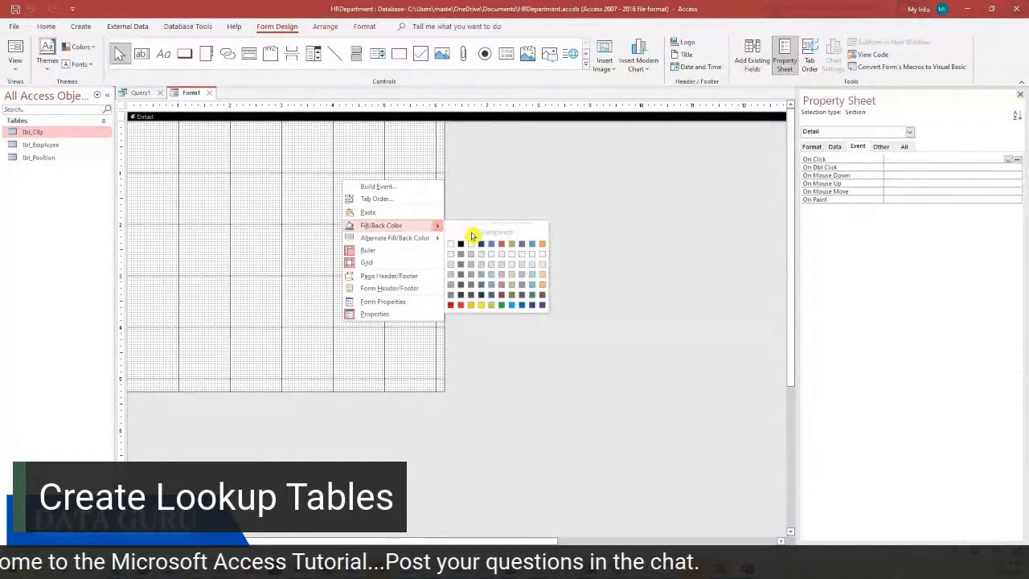
pyautogui.click(520, 297)
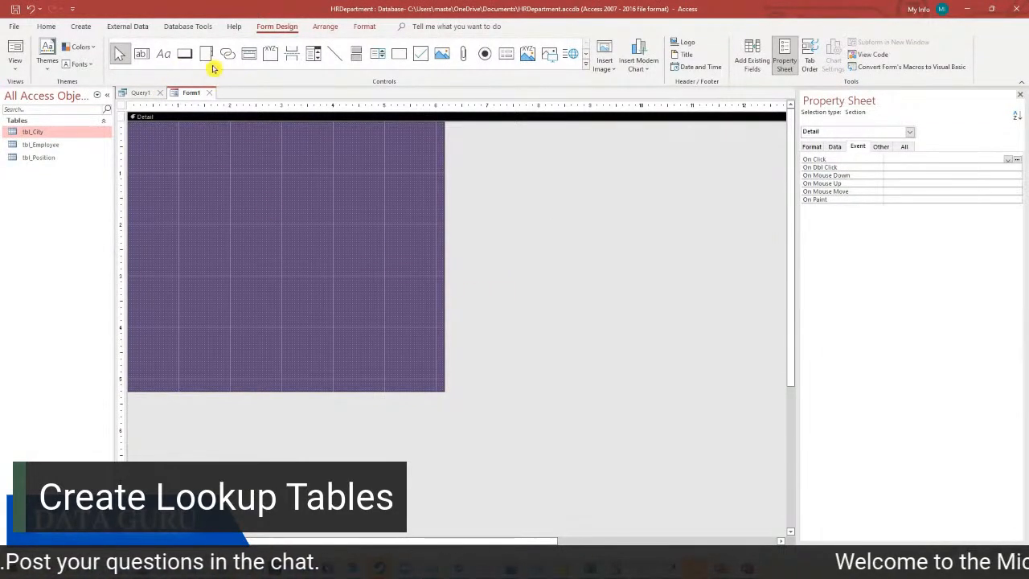
pyautogui.click(312, 60)
pyautogui.moveTo(224, 204); pyautogui.dragTo(339, 219)
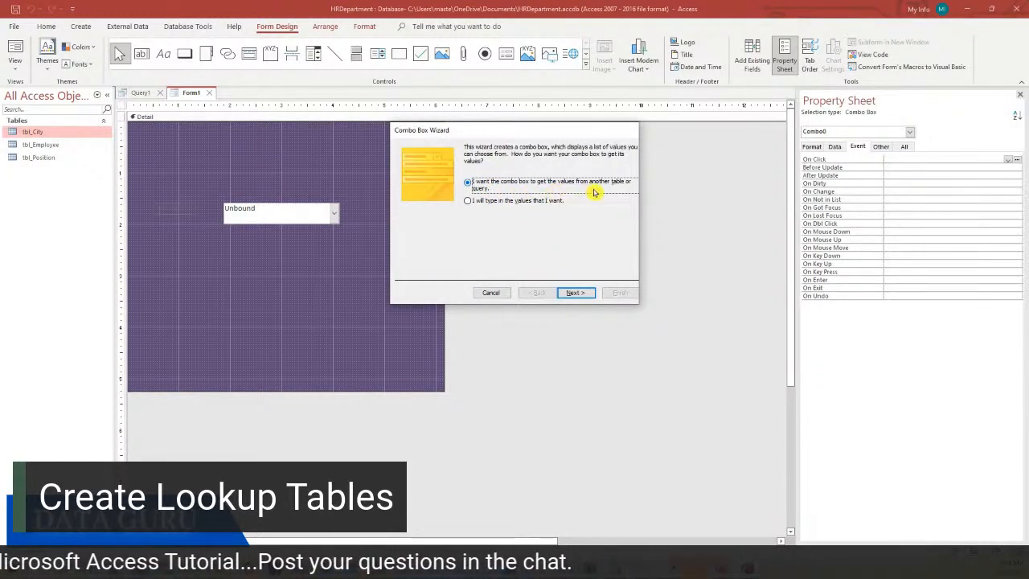
# Build the combo box from tbl_City's City field, sorted by City, labelled 'Select the City'
pyautogui.click(576, 294)
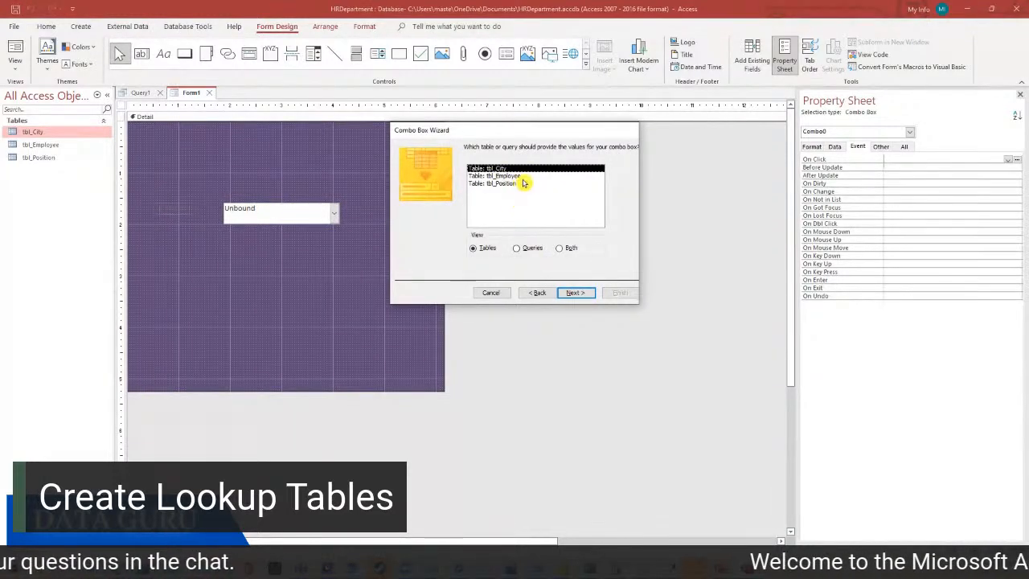
pyautogui.click(575, 296)
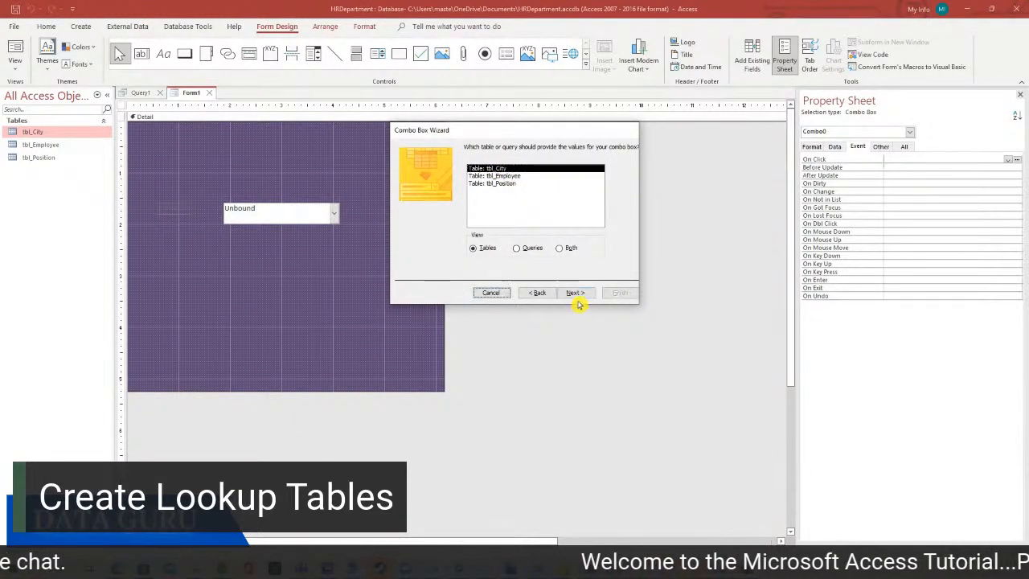
pyautogui.click(576, 295)
pyautogui.click(501, 224)
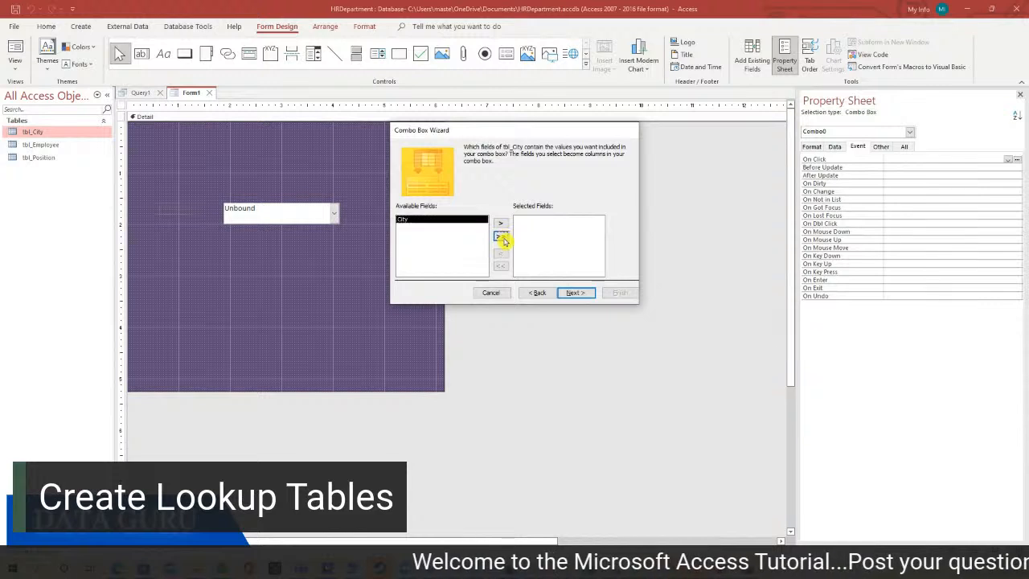
pyautogui.click(574, 291)
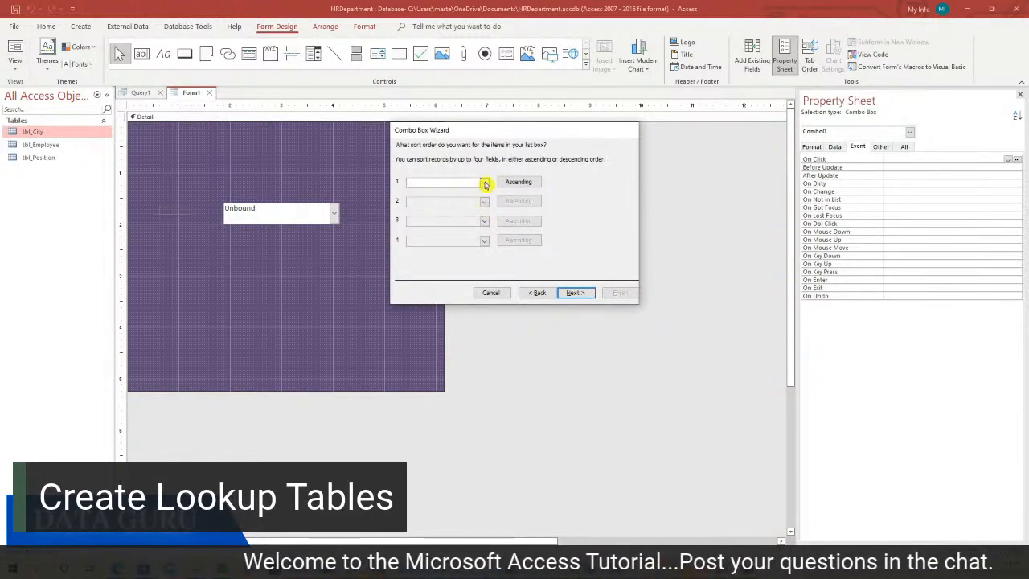
pyautogui.click(485, 184)
pyautogui.click(468, 197)
pyautogui.click(570, 292)
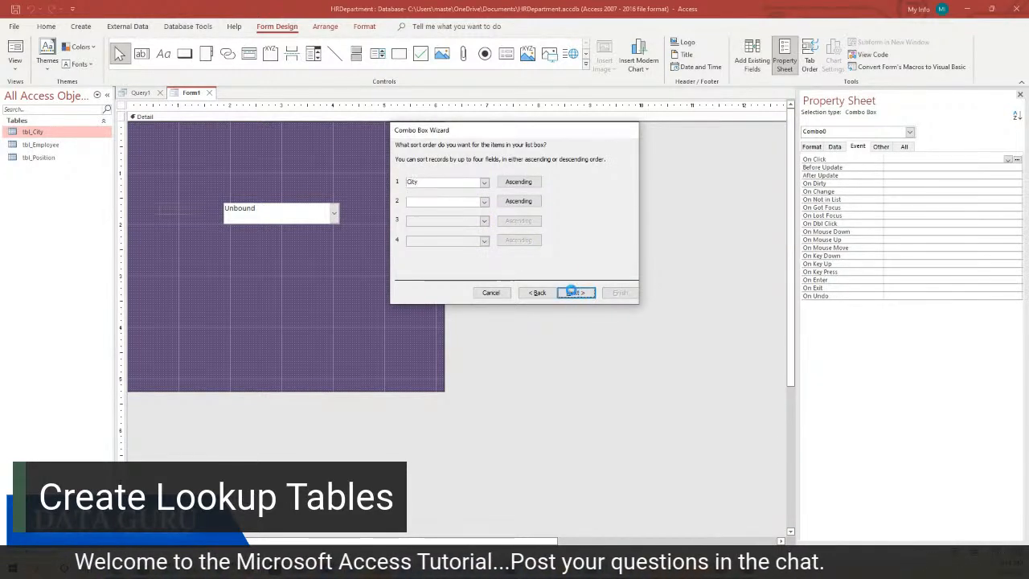
pyautogui.click(574, 292)
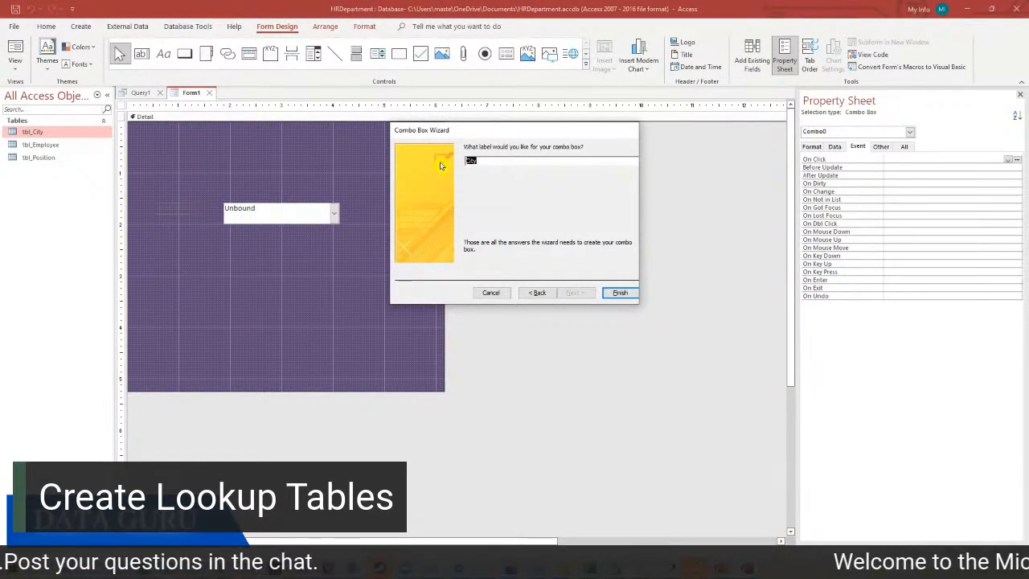
pyautogui.write('Select')
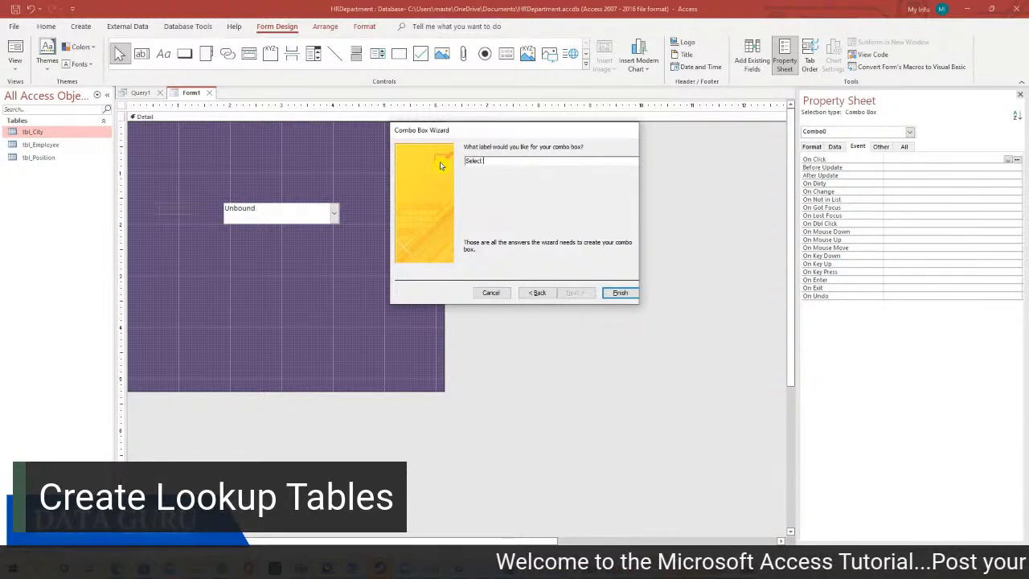
pyautogui.write(' the City')
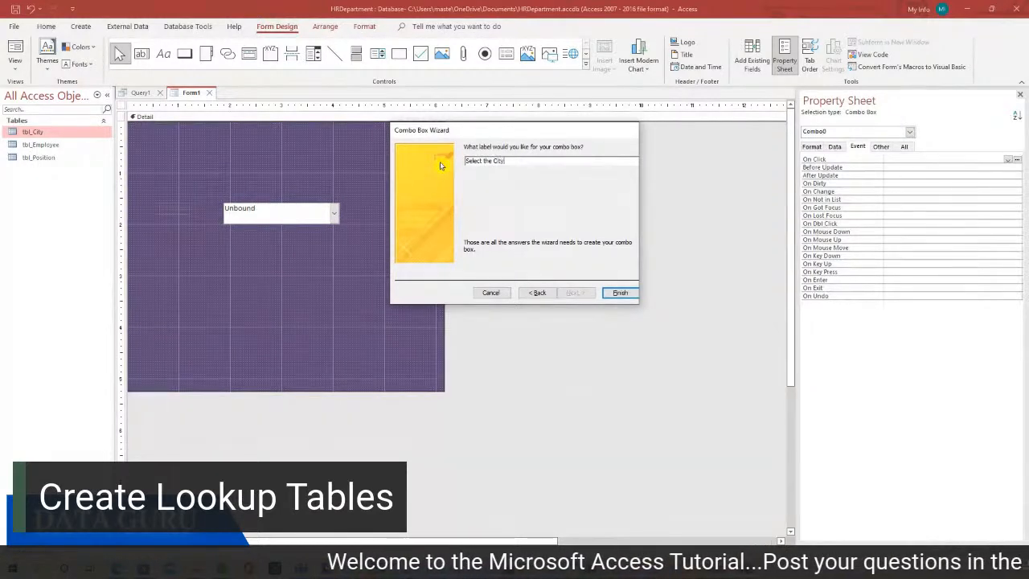
pyautogui.click(616, 293)
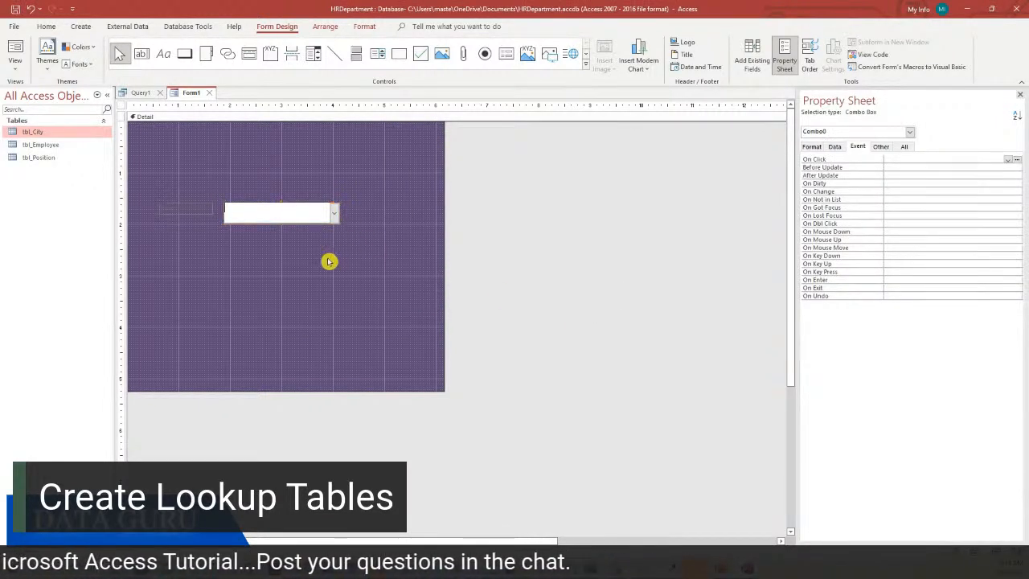
# Make the Select the City label white at 14 pt, adding a colon and enlarging its box
pyautogui.click(187, 210)
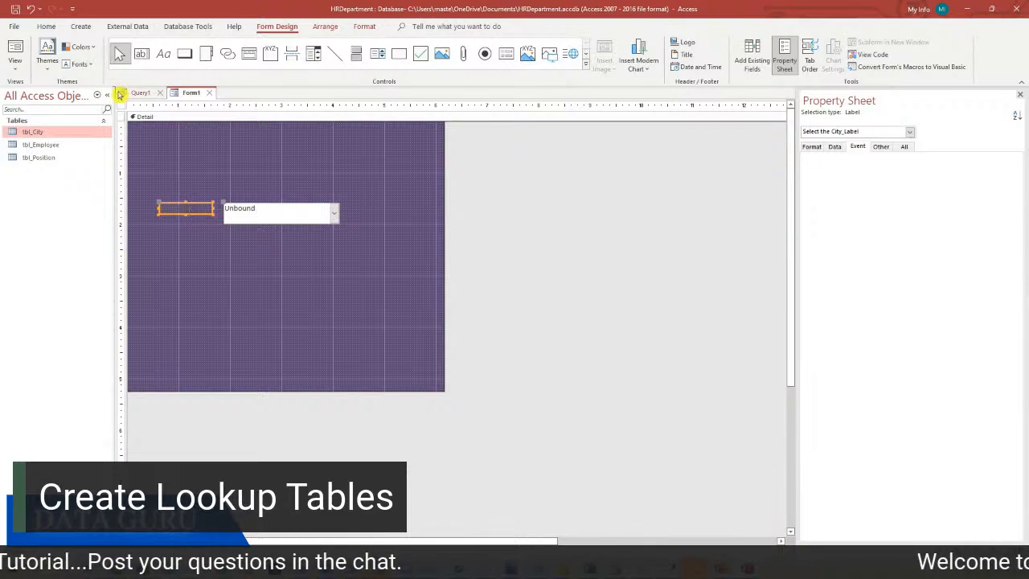
pyautogui.click(45, 27)
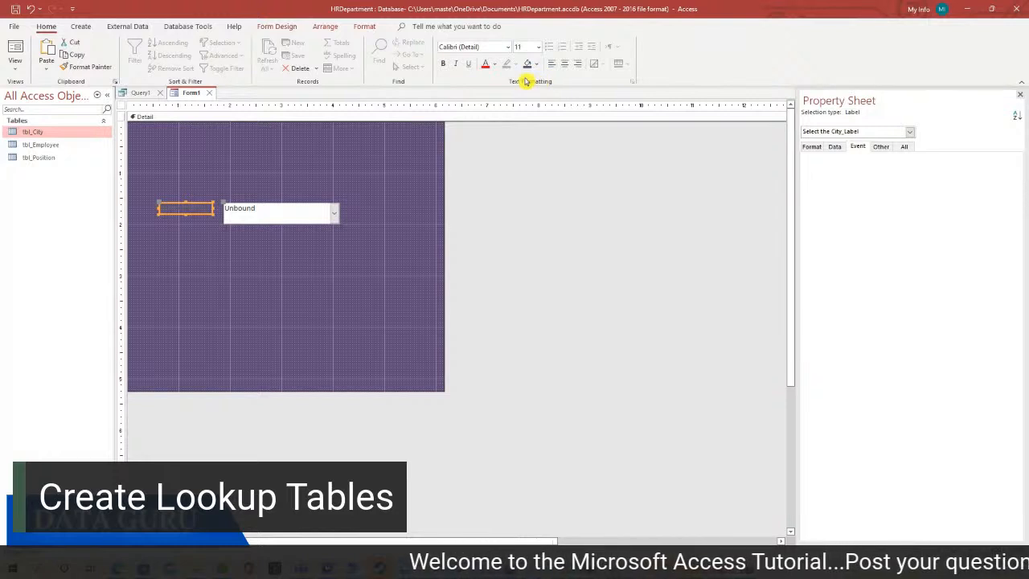
pyautogui.click(538, 66)
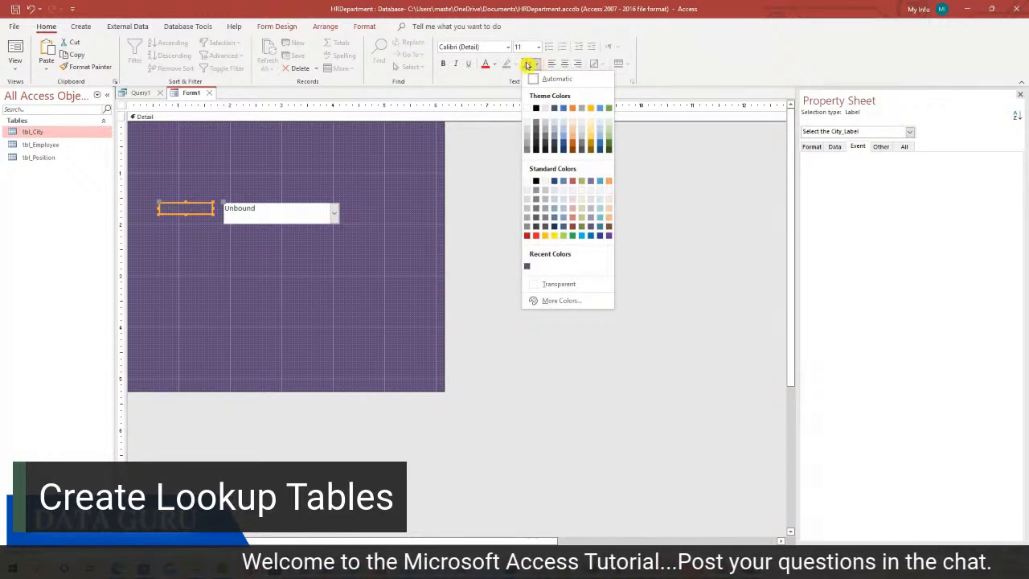
pyautogui.click(494, 65)
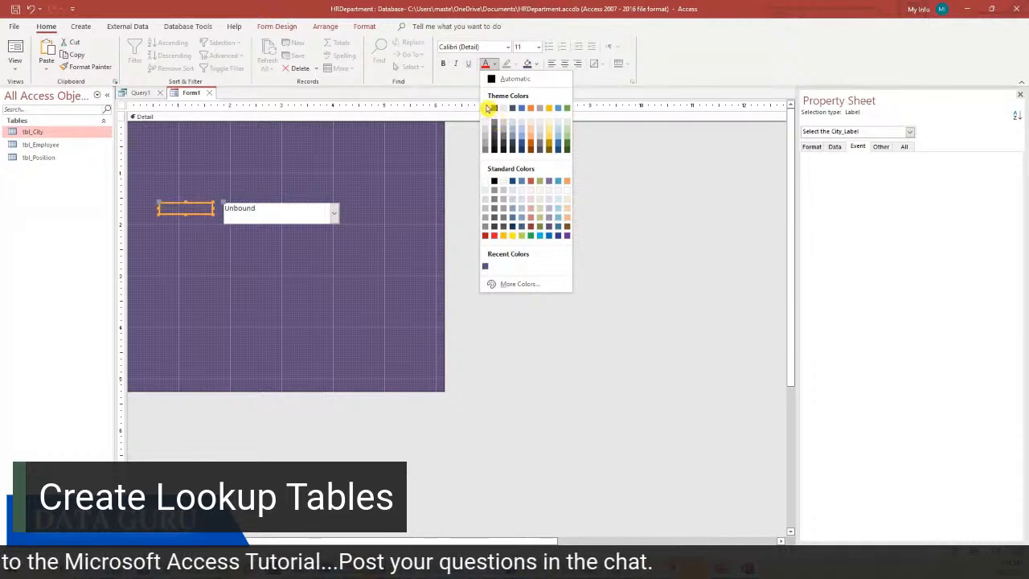
pyautogui.click(486, 108)
pyautogui.write(':')
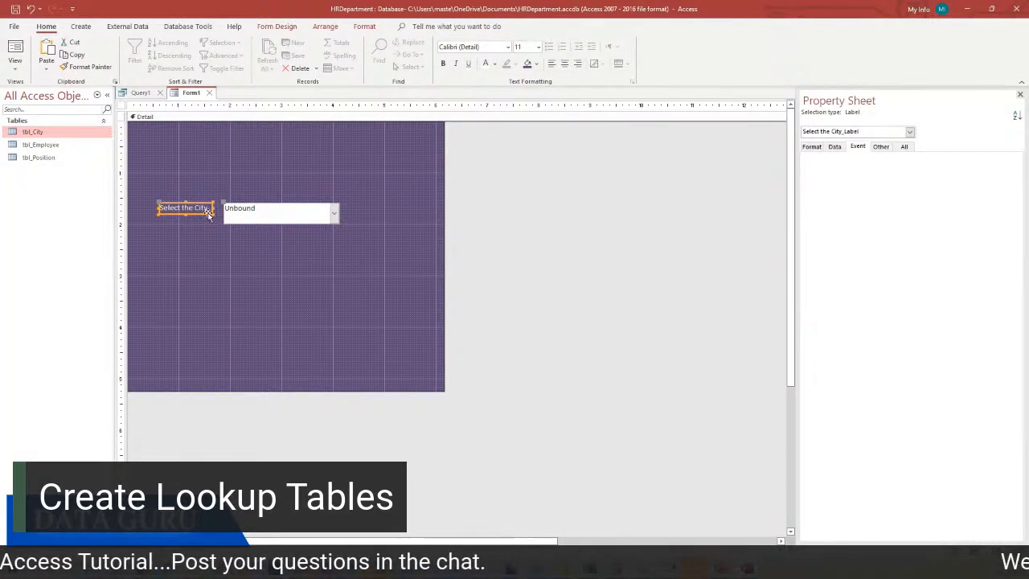
pyautogui.moveTo(213, 214); pyautogui.dragTo(216, 218)
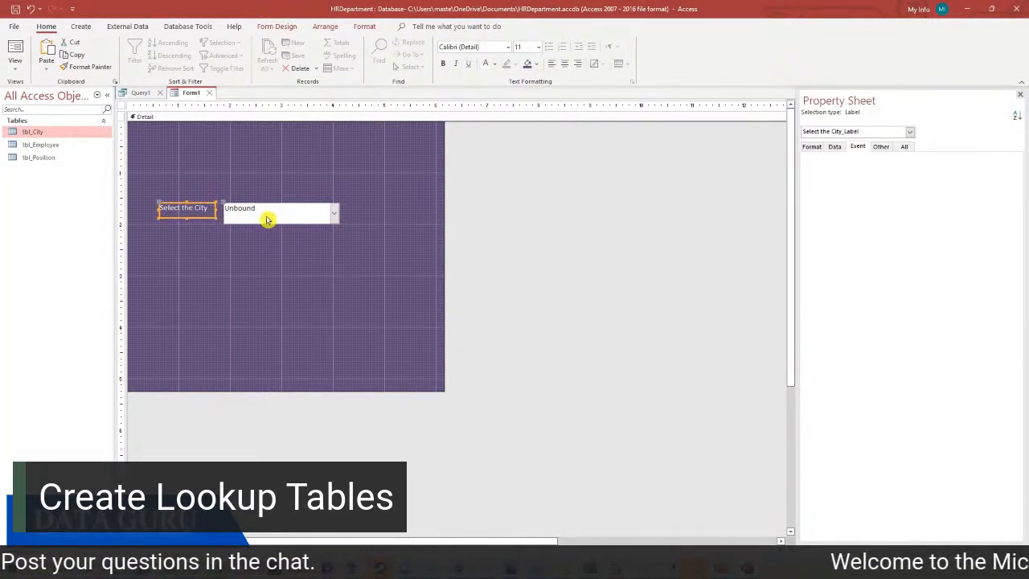
pyautogui.click(538, 47)
pyautogui.click(531, 125)
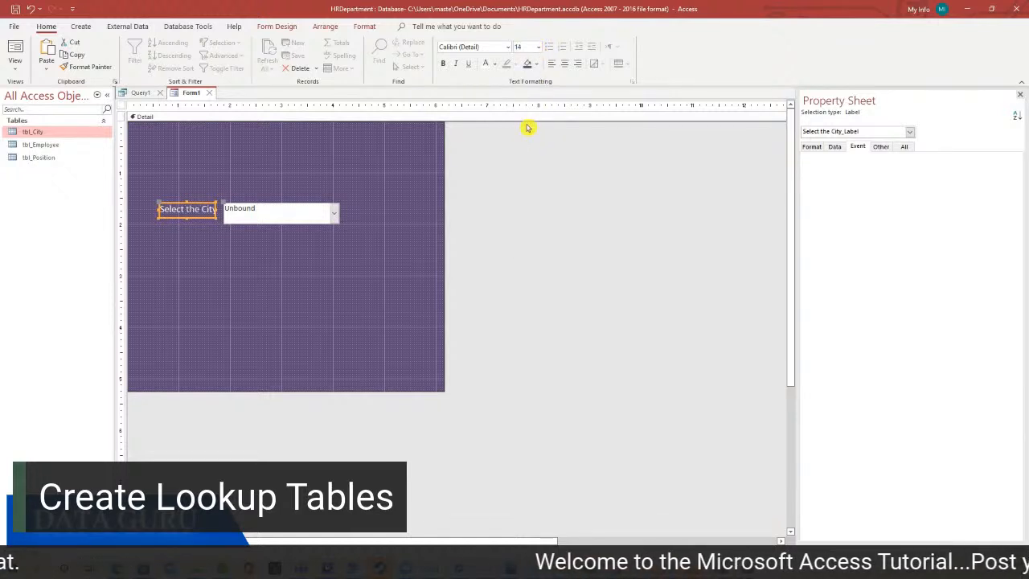
# Widen the city combo box to the right and shift its left edge over
pyautogui.click(275, 217)
pyautogui.moveTo(337, 214); pyautogui.dragTo(365, 213)
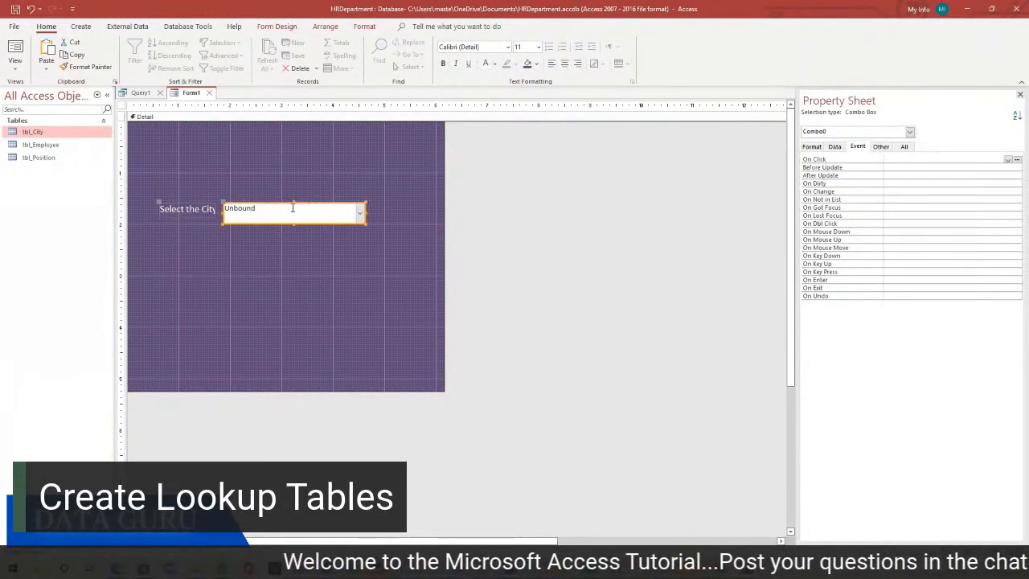
pyautogui.moveTo(226, 213)
pyautogui.mouseDown()
pyautogui.moveTo(239, 213)
pyautogui.moveTo(230, 210)
pyautogui.mouseUp()
pyautogui.click(207, 209)
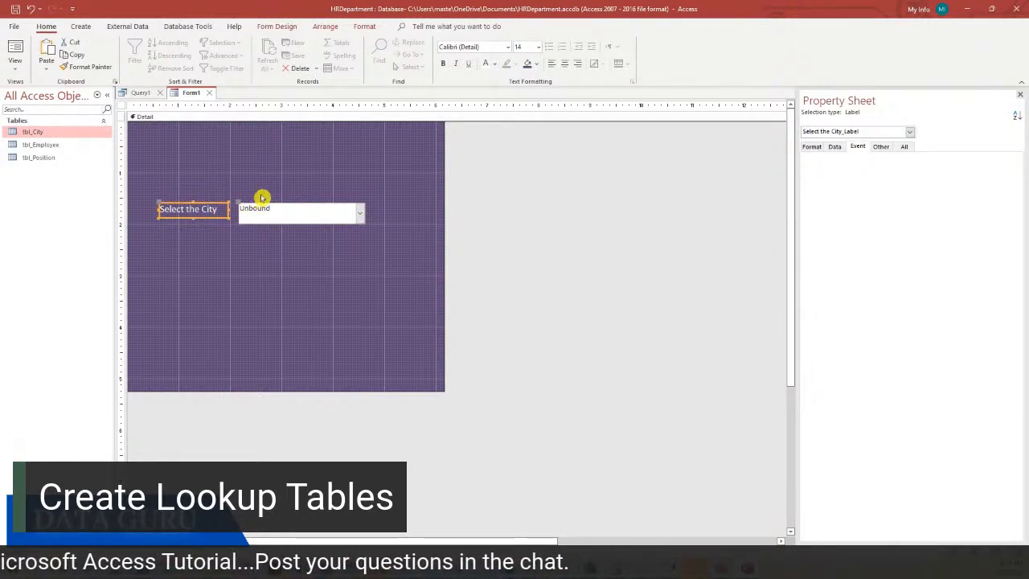
pyautogui.click(15, 71)
# Switch to Form view and pick Charleston, then Lawrenceville, from the city list
pyautogui.click(44, 93)
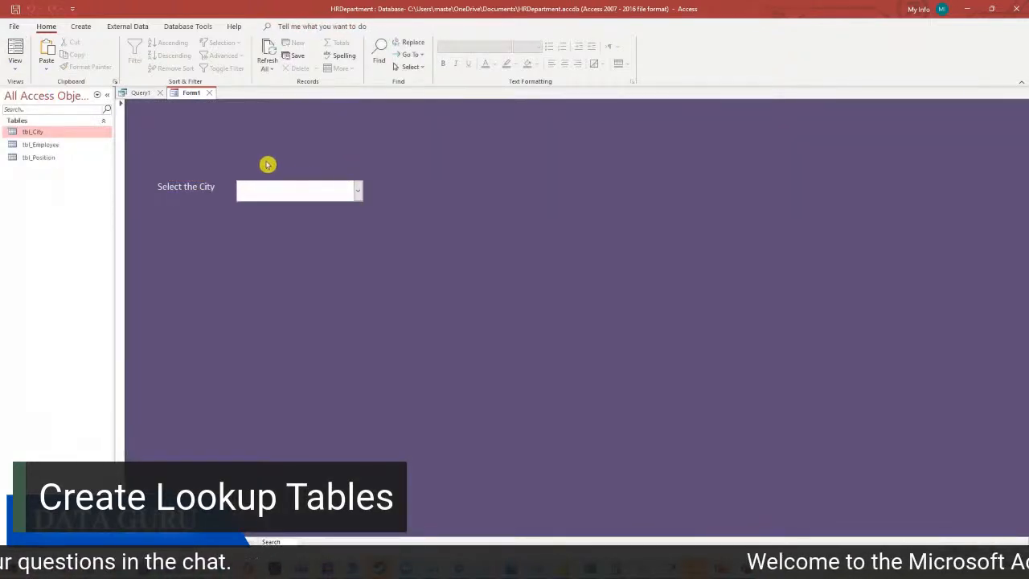
pyautogui.click(358, 191)
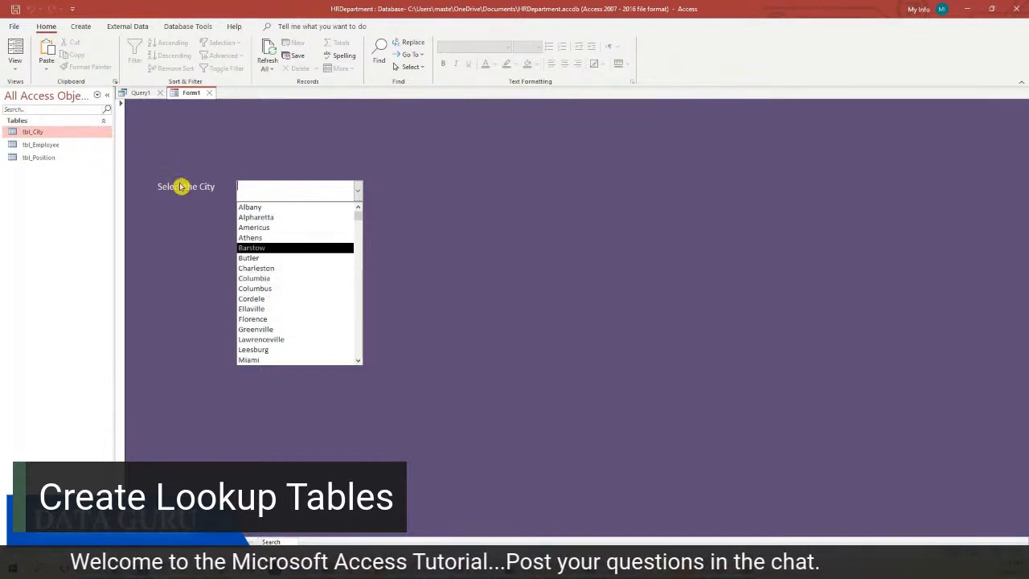
pyautogui.click(421, 200)
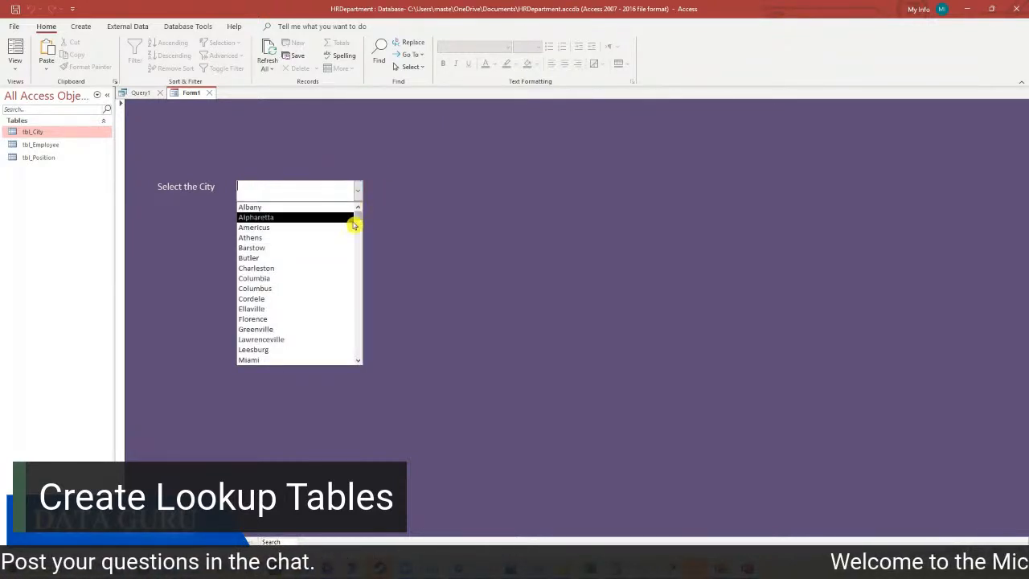
pyautogui.click(399, 207)
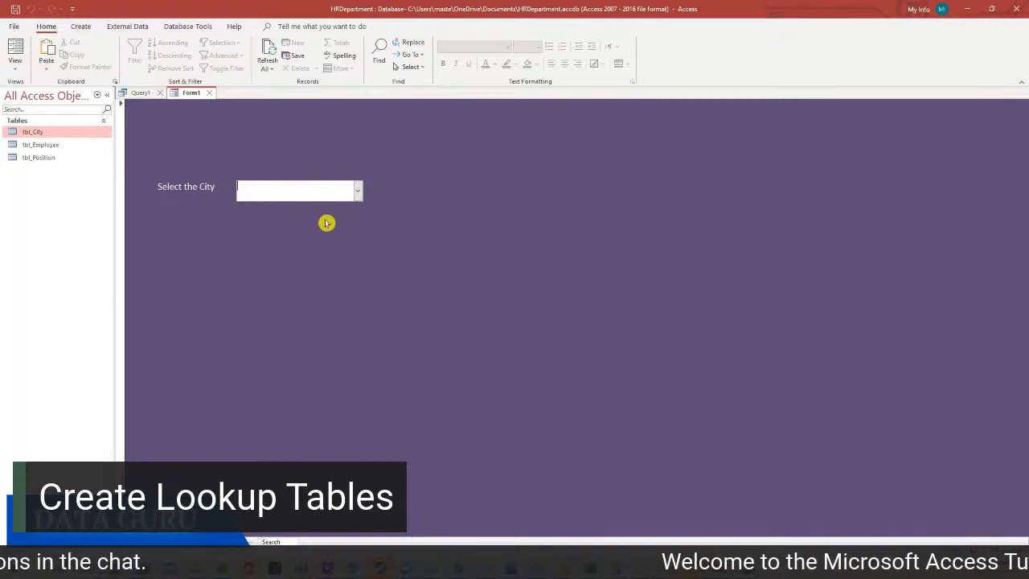
pyautogui.click(359, 191)
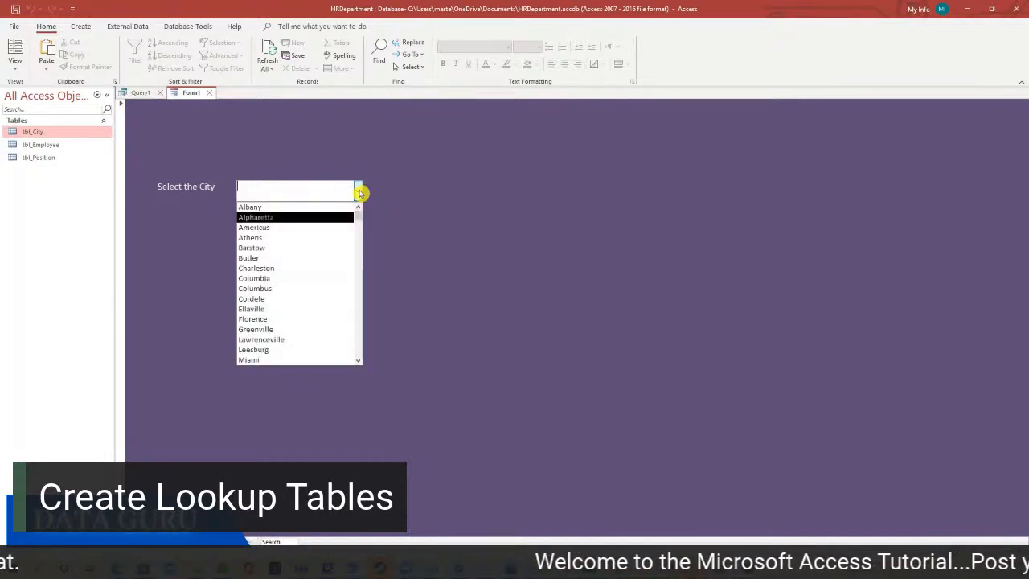
pyautogui.click(294, 270)
pyautogui.click(359, 190)
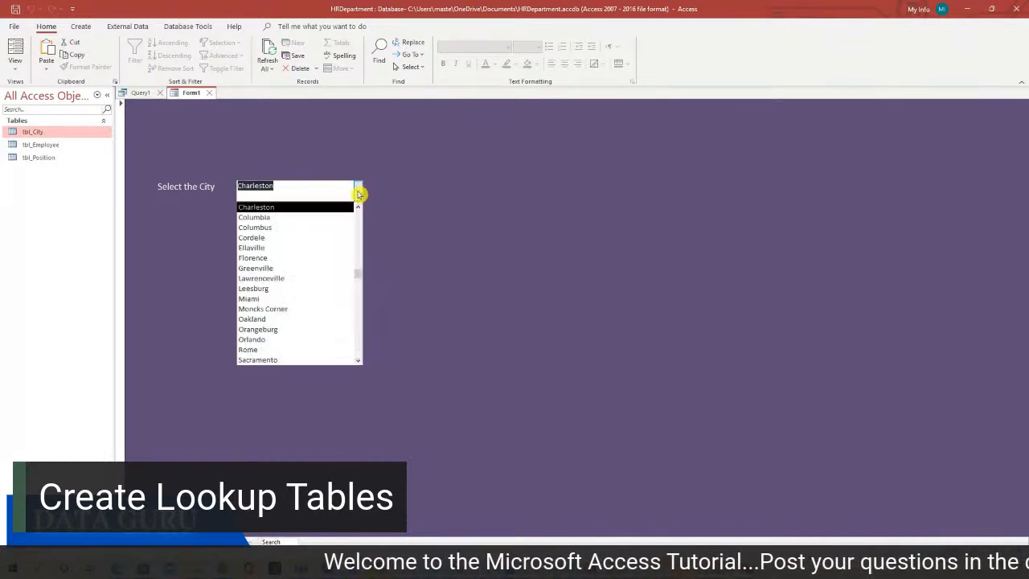
pyautogui.click(272, 279)
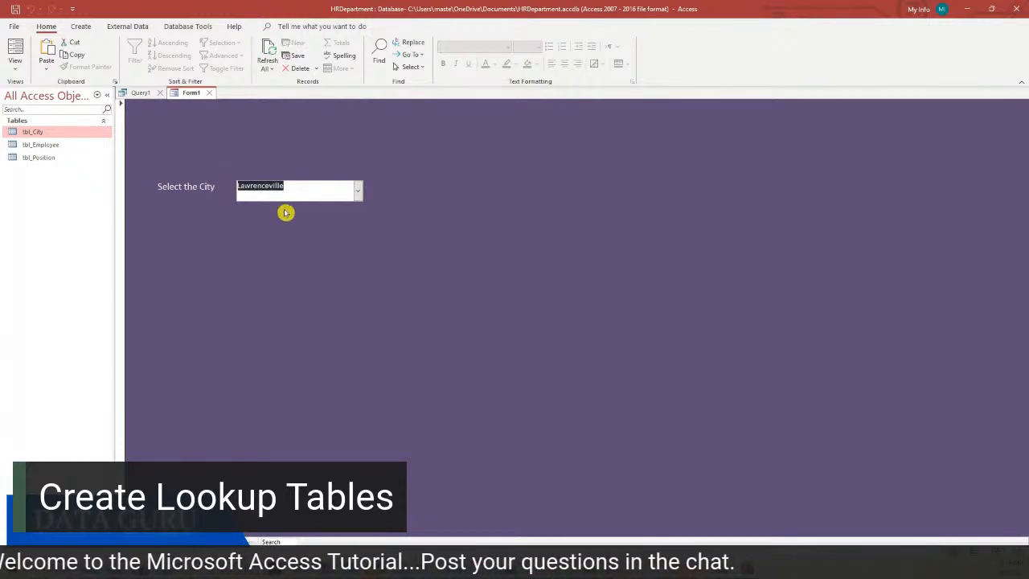
# Return to Design view and name the combo box CityCombobox in the Property Sheet
pyautogui.rightClick(420, 220)
pyautogui.click(452, 258)
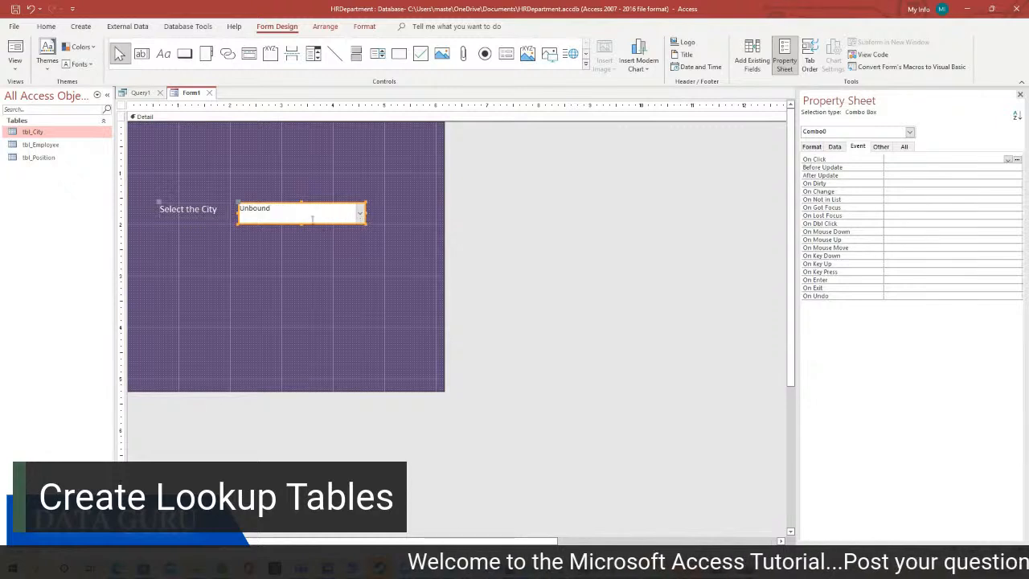
pyautogui.click(388, 219)
pyautogui.click(342, 216)
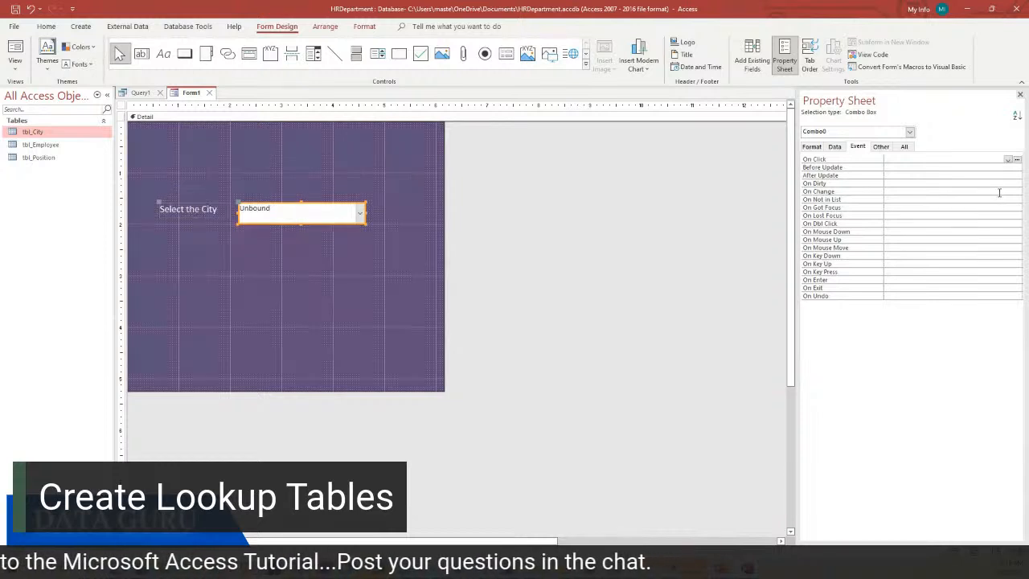
pyautogui.click(905, 147)
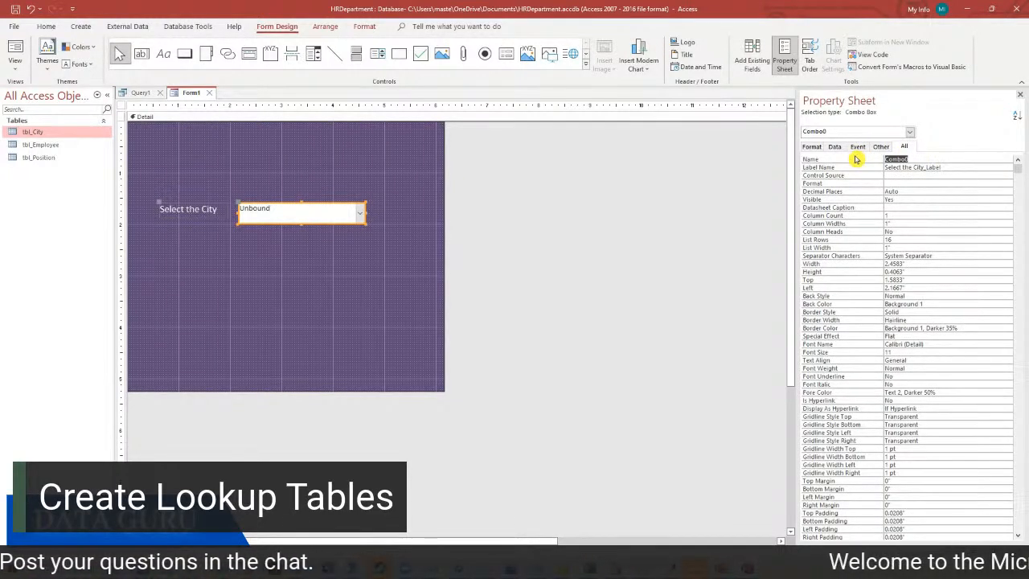
pyautogui.write('c')
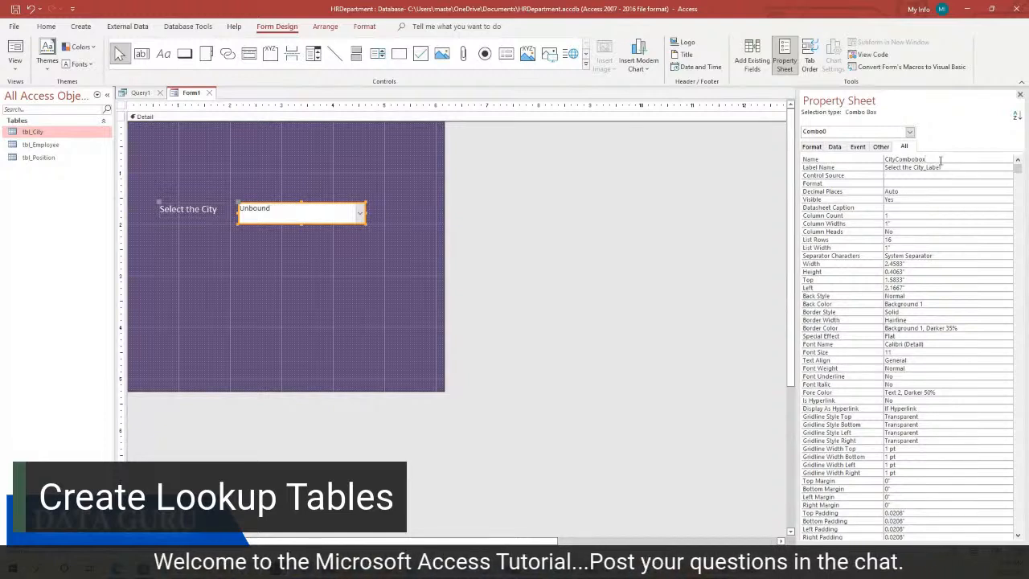
pyautogui.click(293, 271)
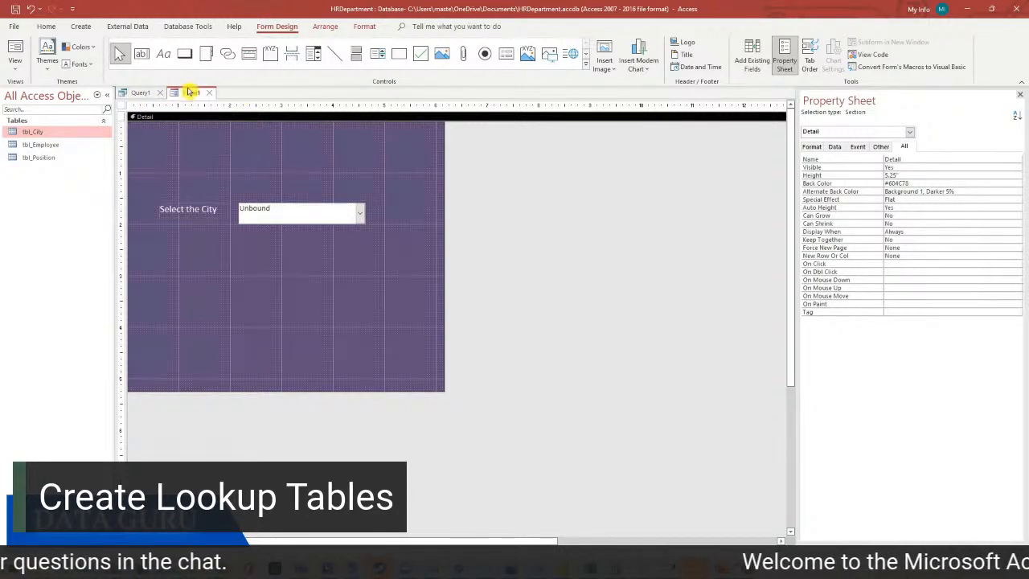
# Glance at the Query1 design, then go back to Form1 and reselect CityCombobox
pyautogui.click(141, 94)
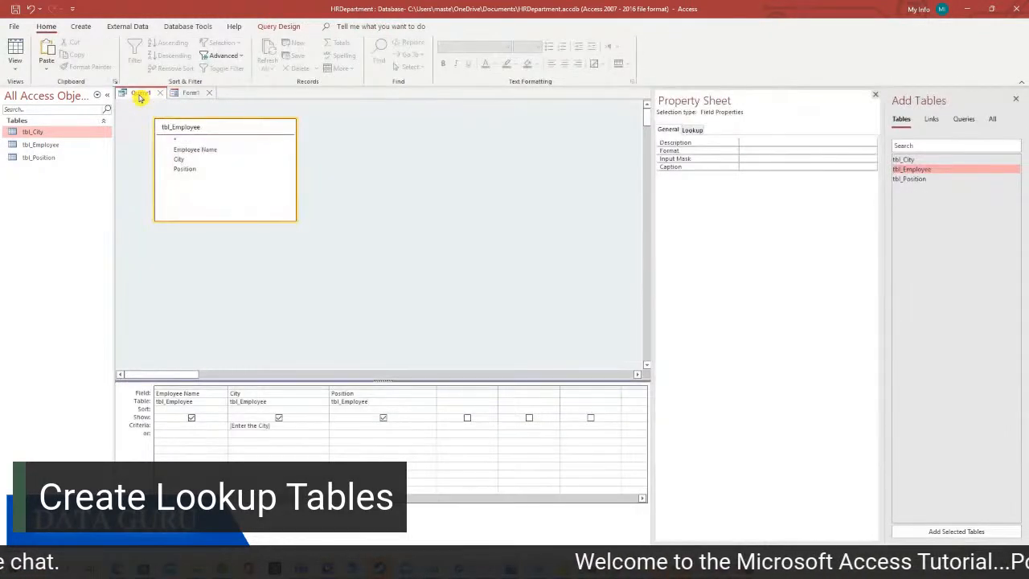
pyautogui.rightClick(144, 95)
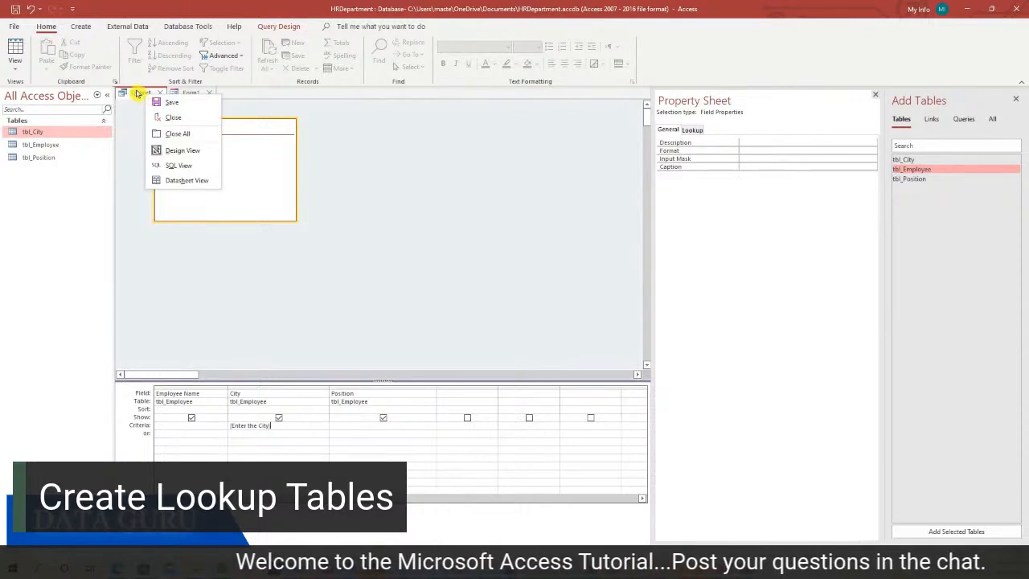
pyautogui.click(179, 94)
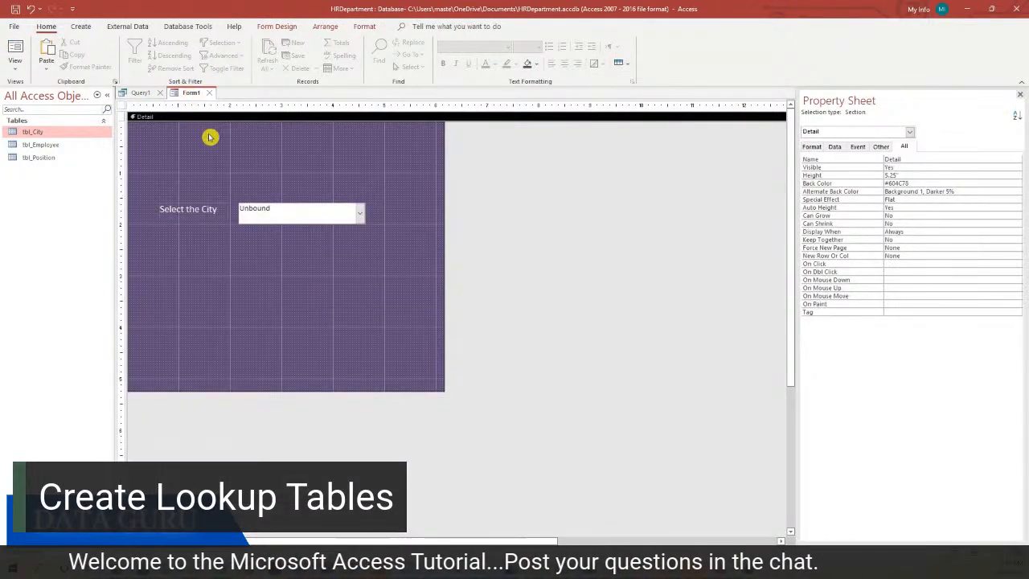
pyautogui.click(265, 209)
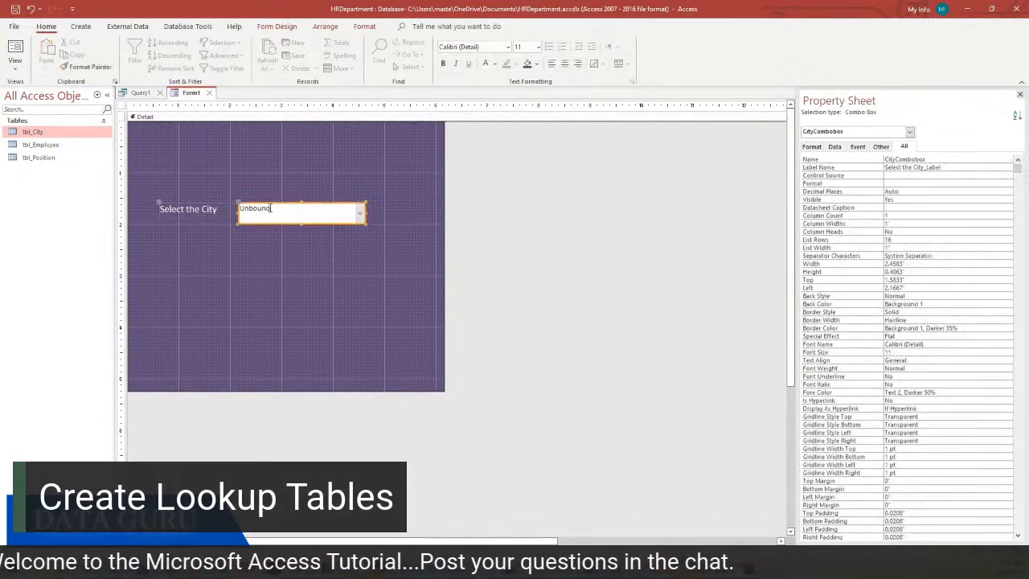
# Save Form1 as frm_City and reselect the city combo box in its design
pyautogui.rightClick(188, 93)
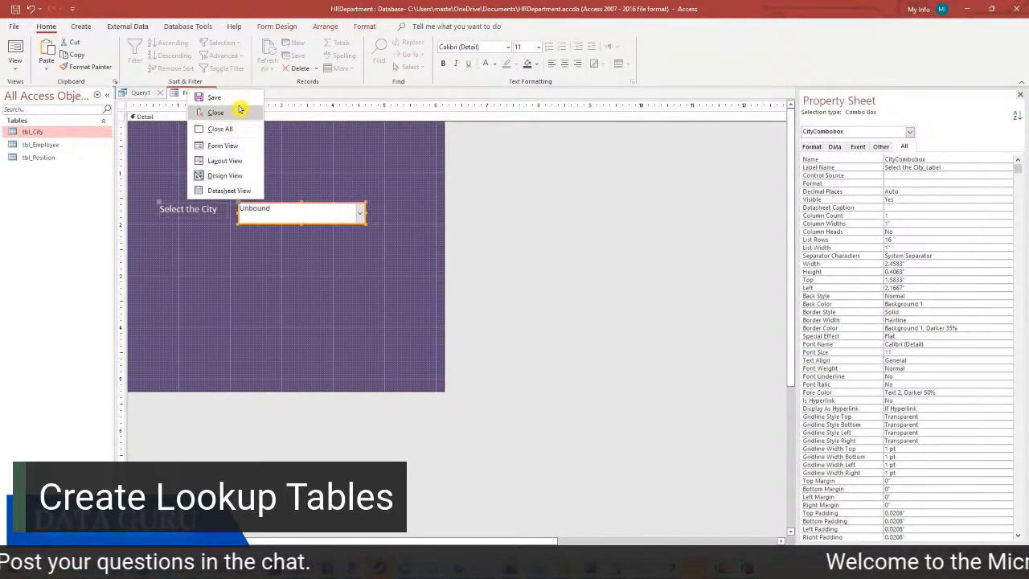
pyautogui.click(236, 100)
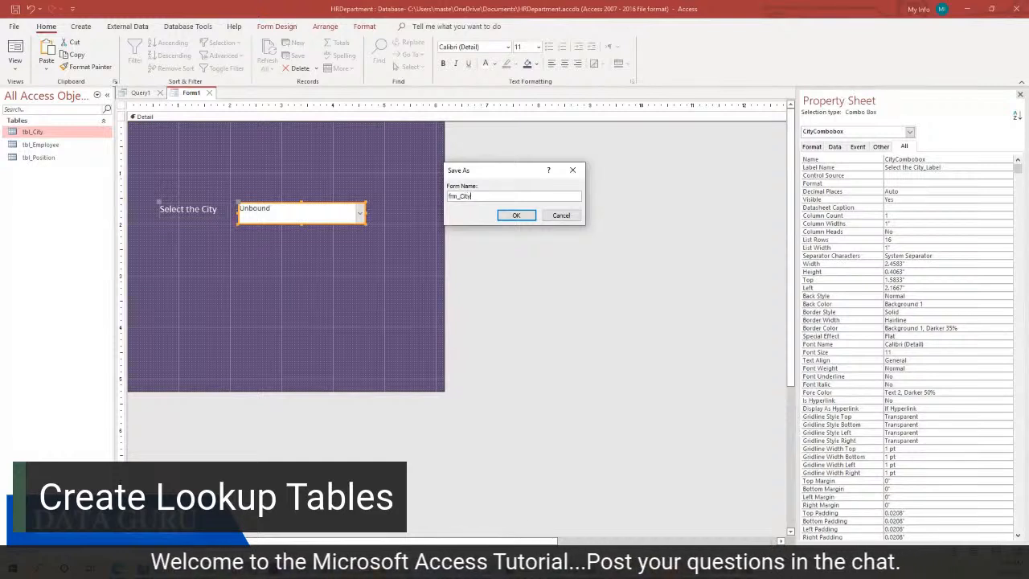
pyautogui.write('frm_City')
pyautogui.click(512, 215)
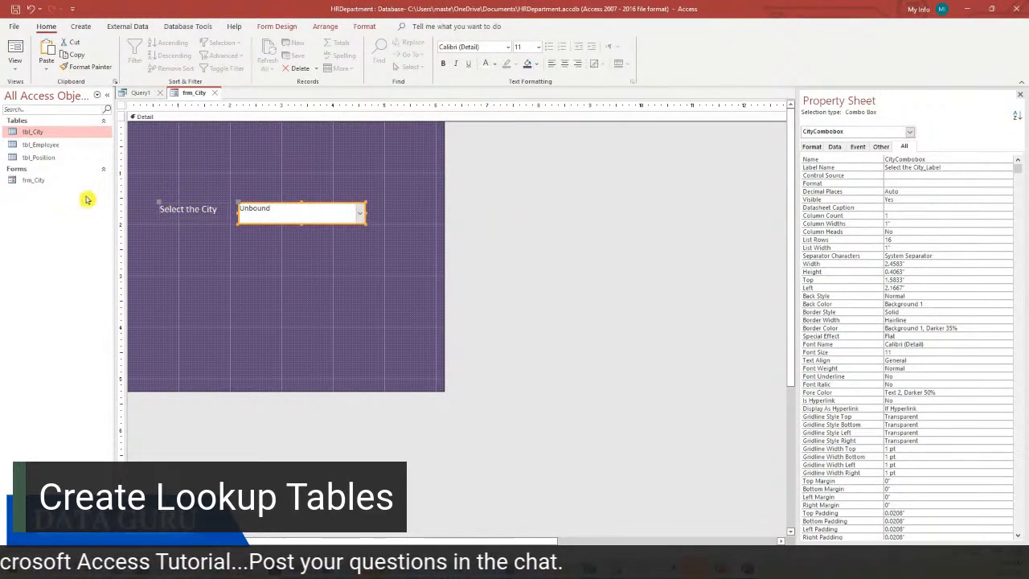
pyautogui.click(45, 180)
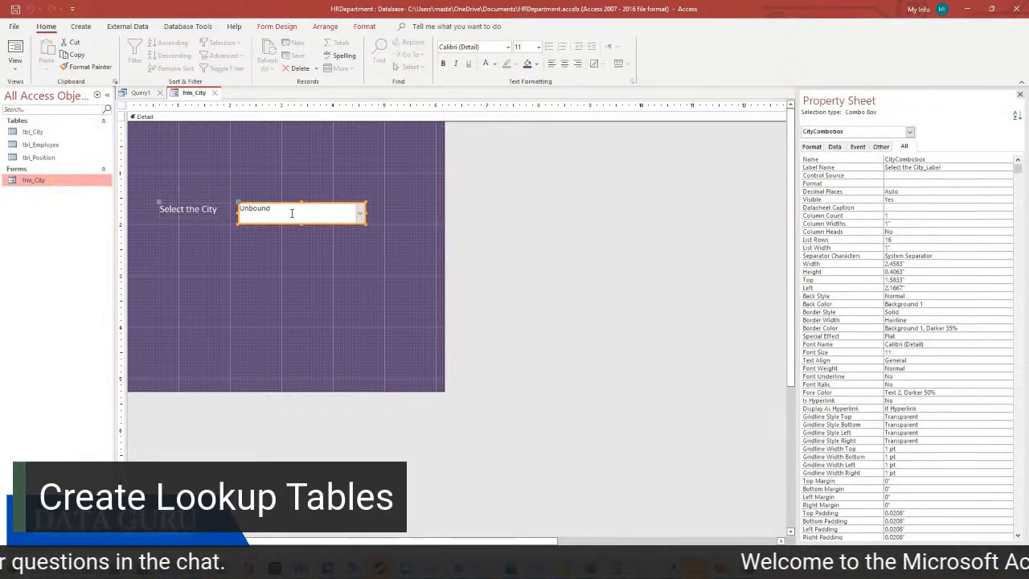
pyautogui.click(314, 231)
pyautogui.click(313, 211)
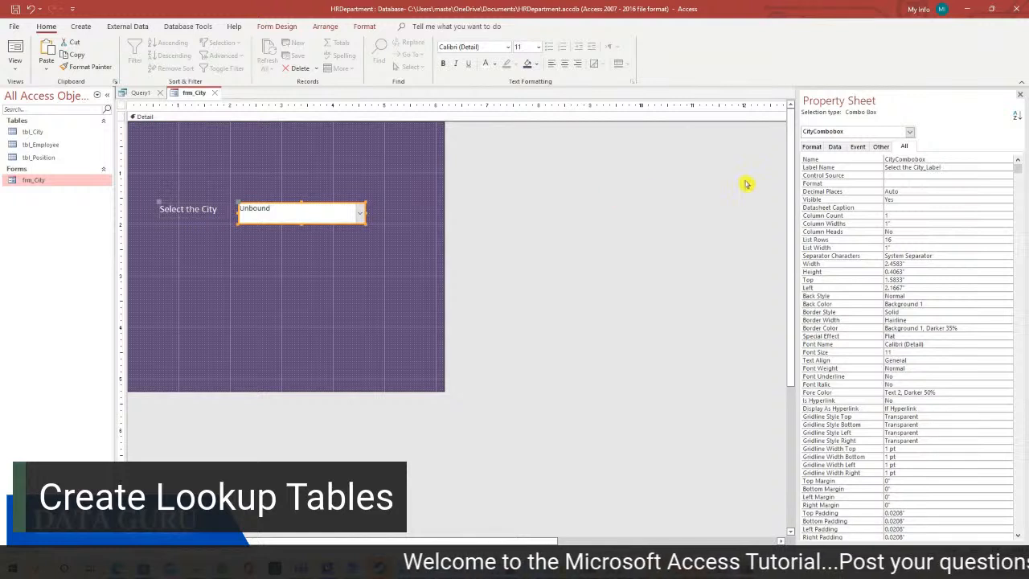
# Replace Query1's City criterion with [Forms]![frm_City]![CityCombobox] and widen the column
pyautogui.click(141, 93)
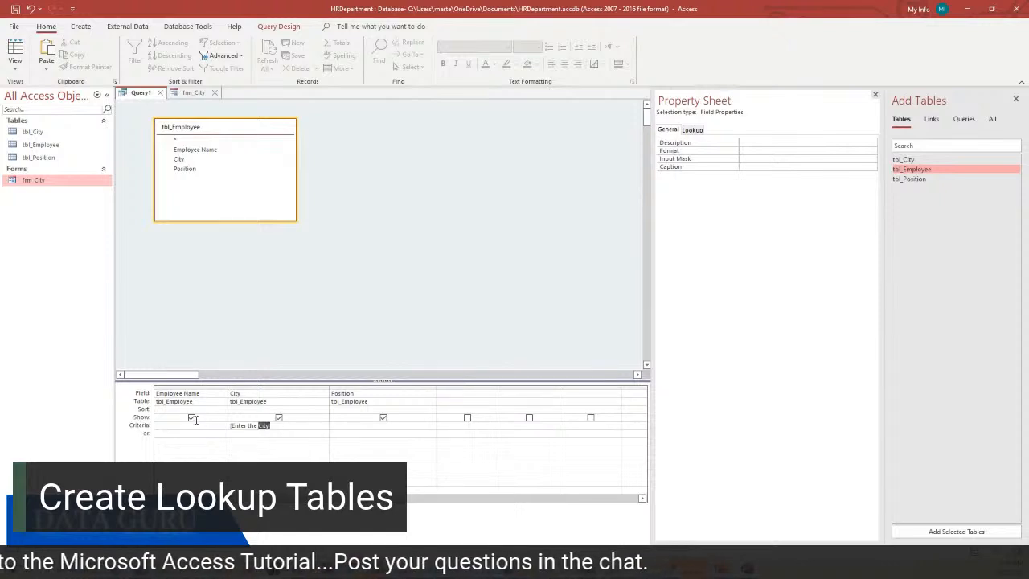
pyautogui.moveTo(195, 419); pyautogui.dragTo(178, 421)
pyautogui.press('Delete')
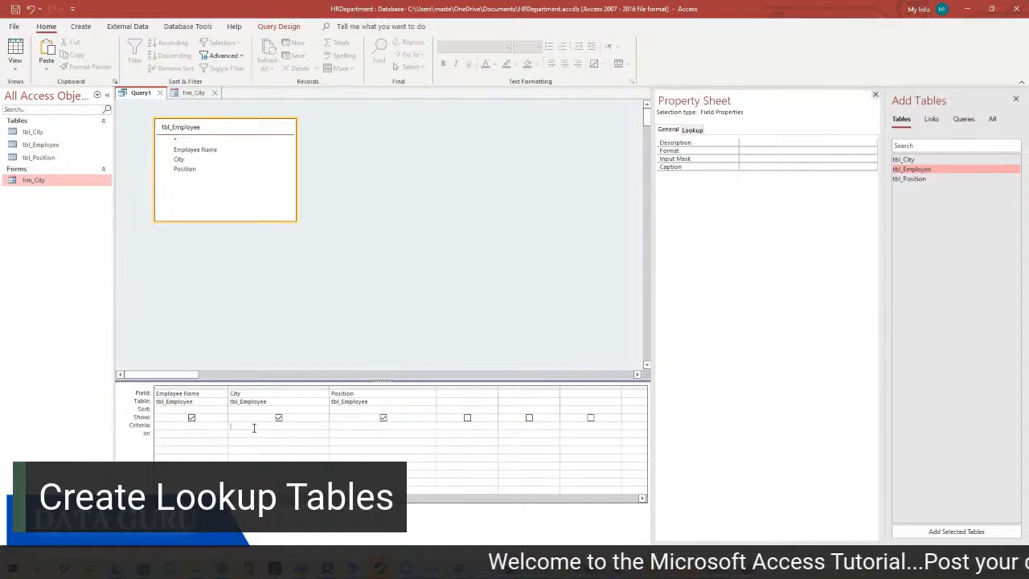
pyautogui.write('[Forms')
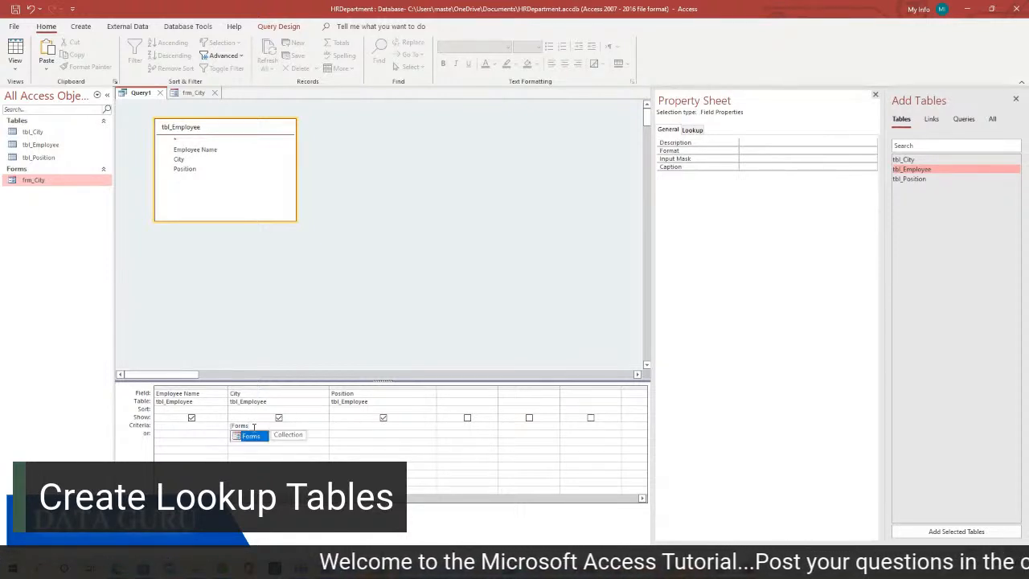
pyautogui.write(']')
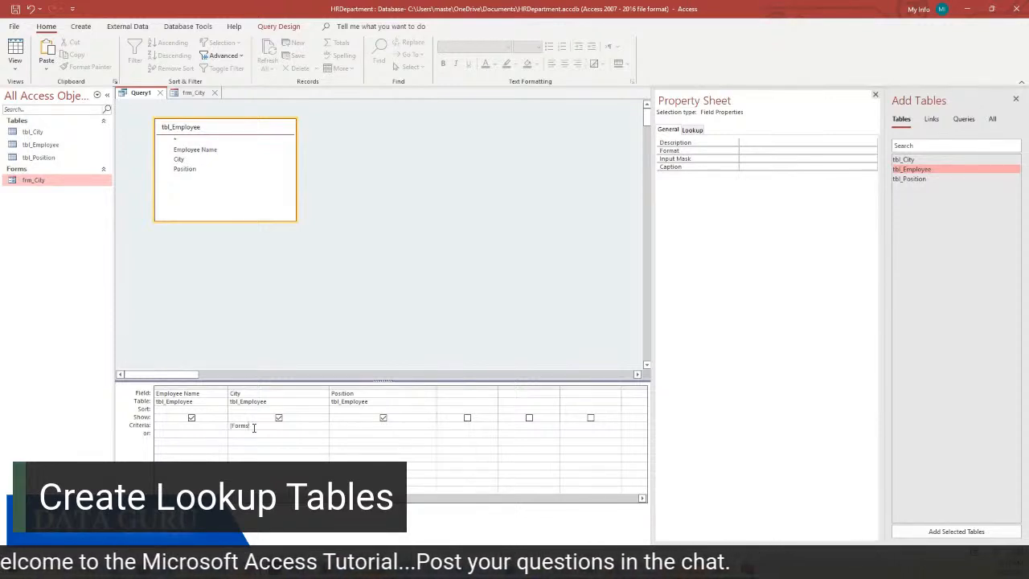
pyautogui.write('!')
pyautogui.write(']')
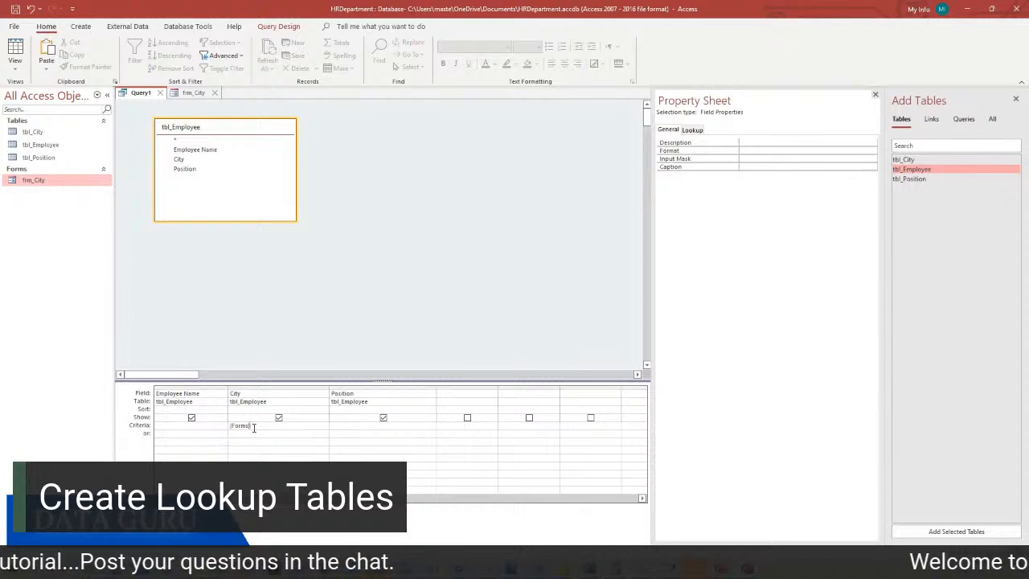
pyautogui.write('!')
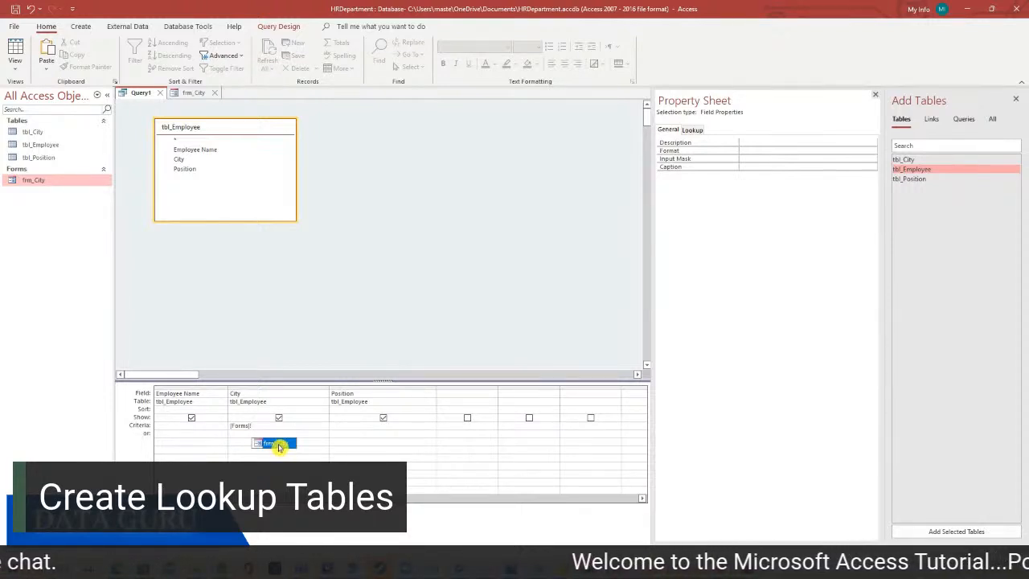
pyautogui.doubleClick(273, 443)
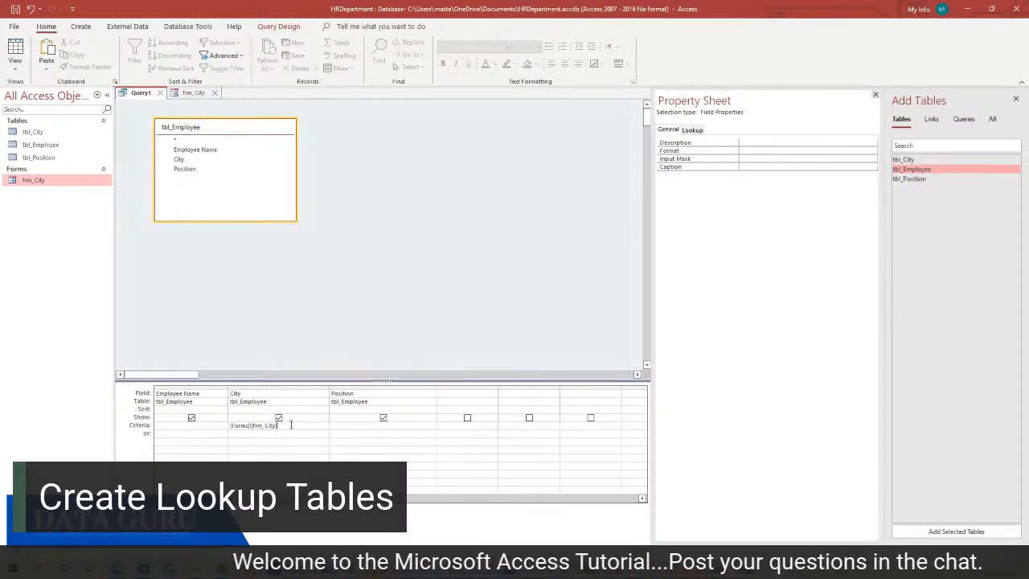
pyautogui.write('!')
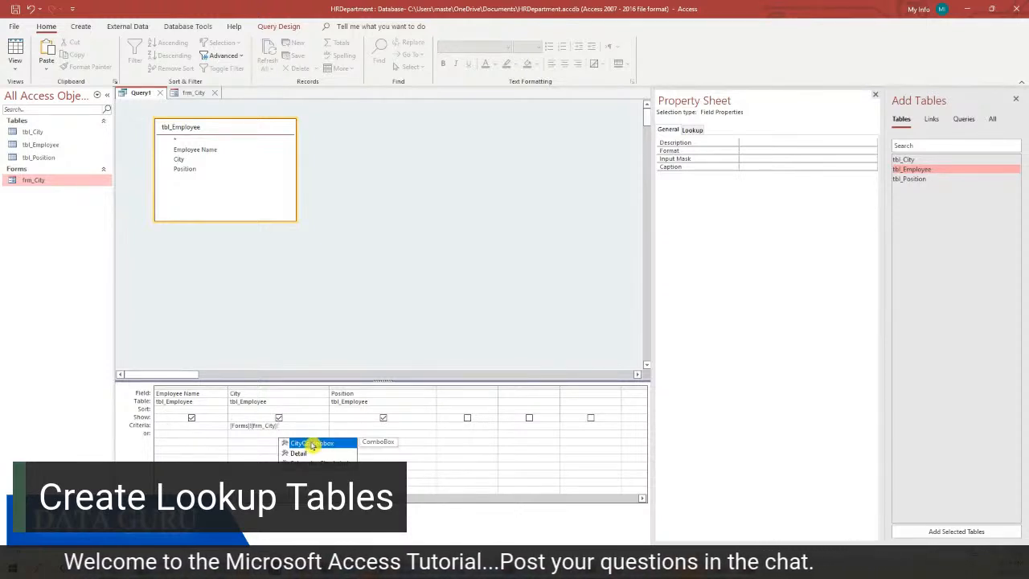
pyautogui.doubleClick(308, 444)
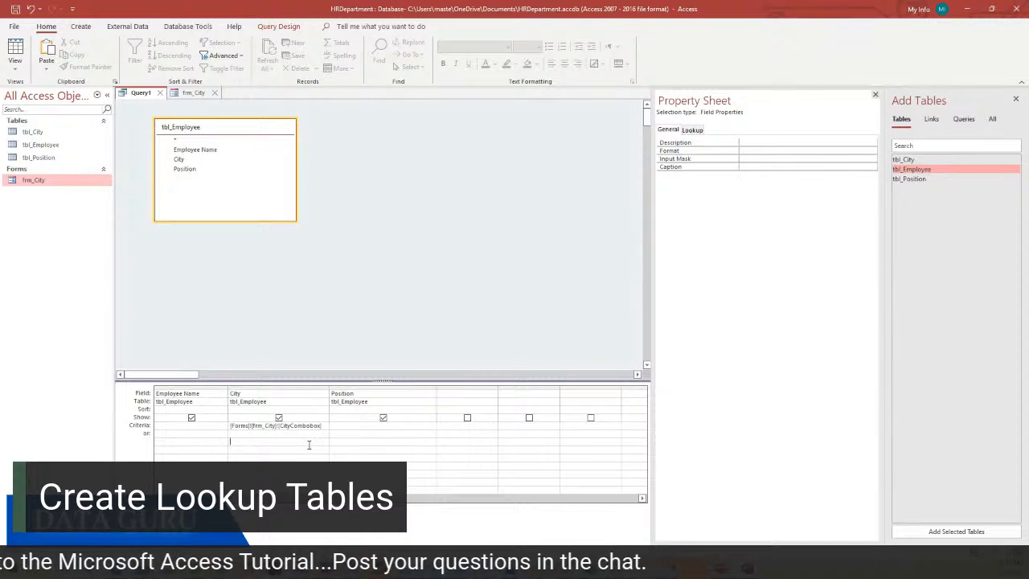
pyautogui.moveTo(329, 387); pyautogui.dragTo(348, 386)
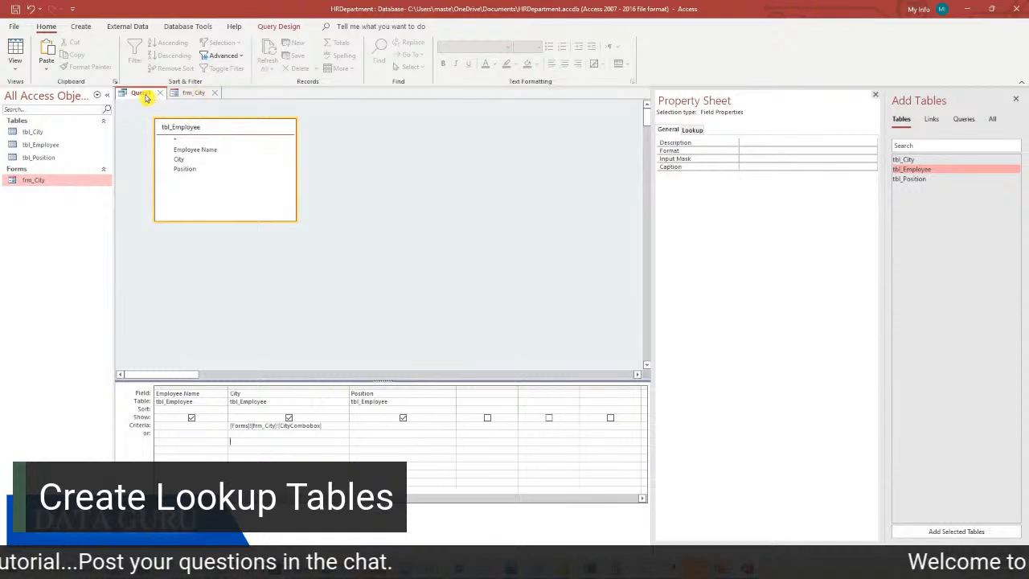
# Save Query1 as qry_City, close it, and return to frm_City's design
pyautogui.rightClick(140, 94)
pyautogui.click(166, 102)
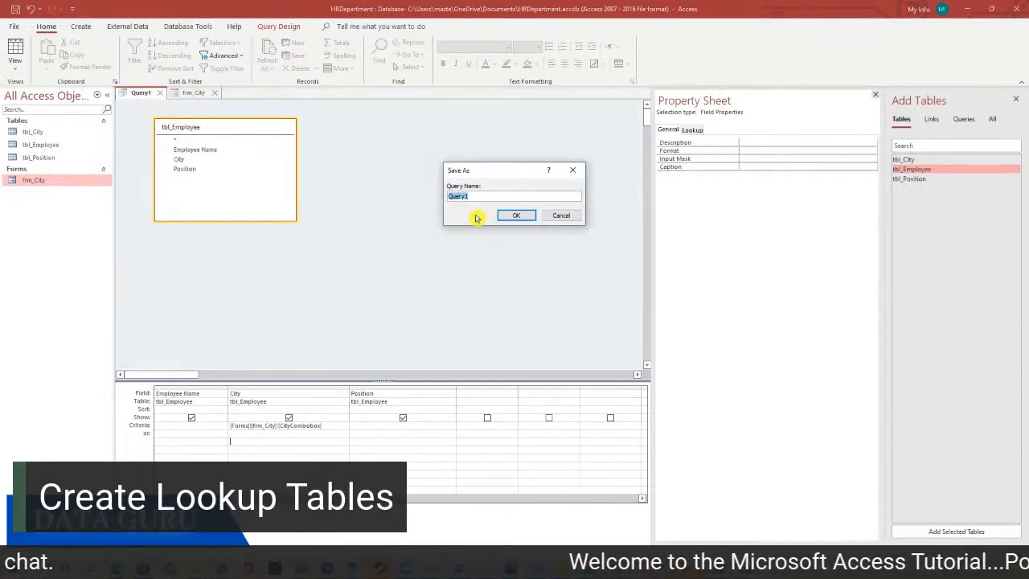
pyautogui.write('qry_City')
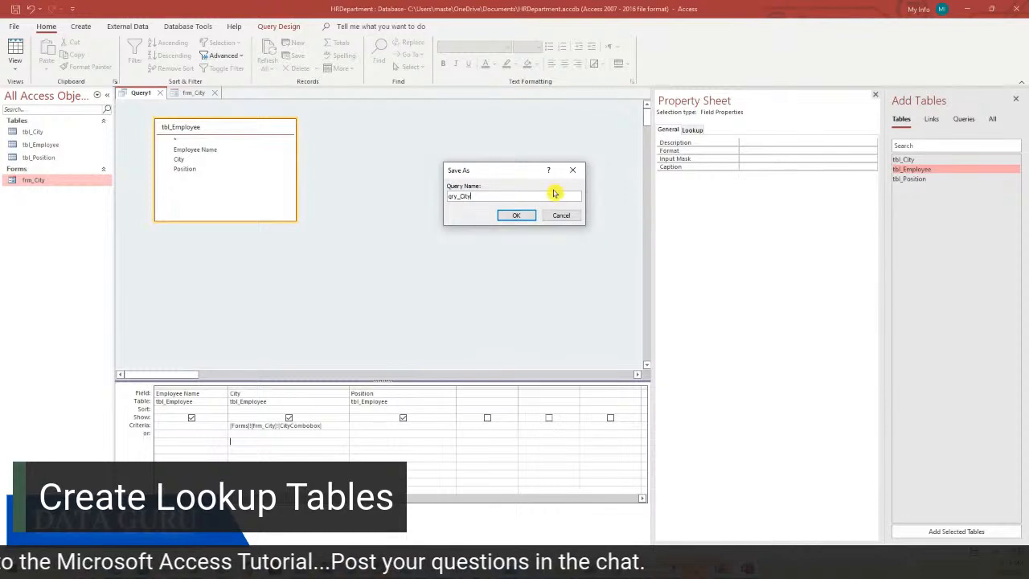
pyautogui.click(517, 216)
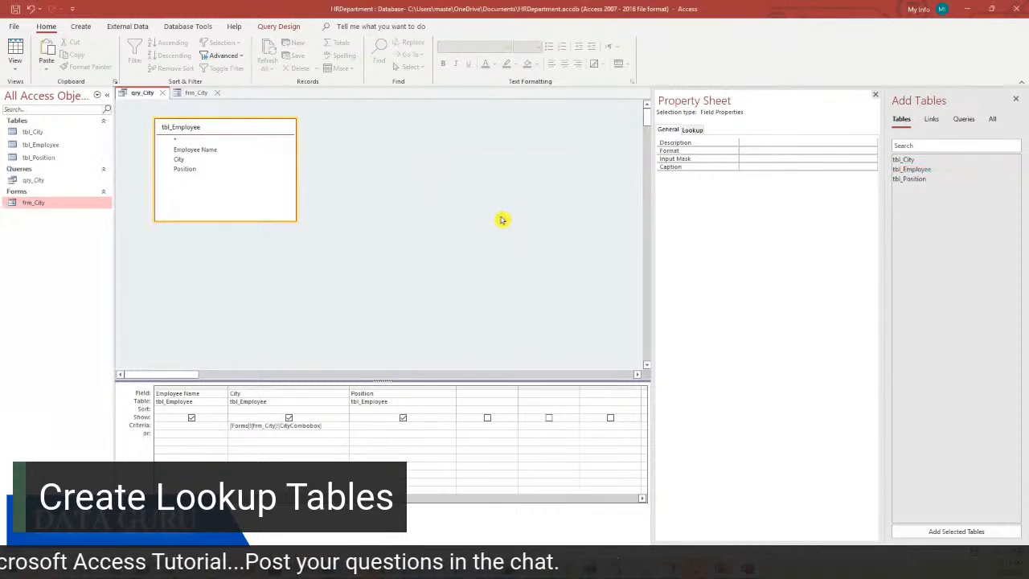
pyautogui.click(163, 94)
pyautogui.click(319, 258)
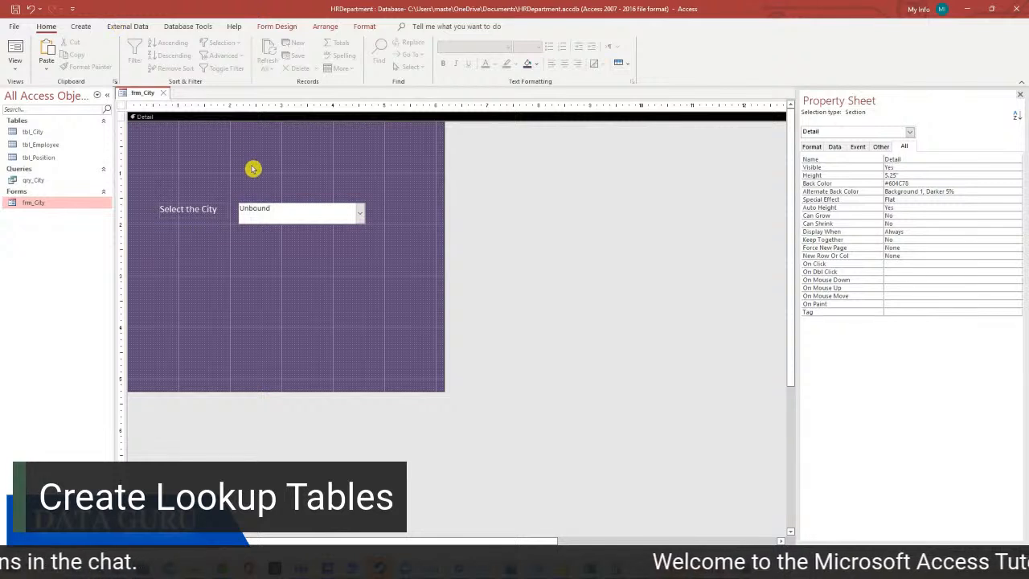
# Draw a new button beneath the city box on frm_City
pyautogui.click(81, 27)
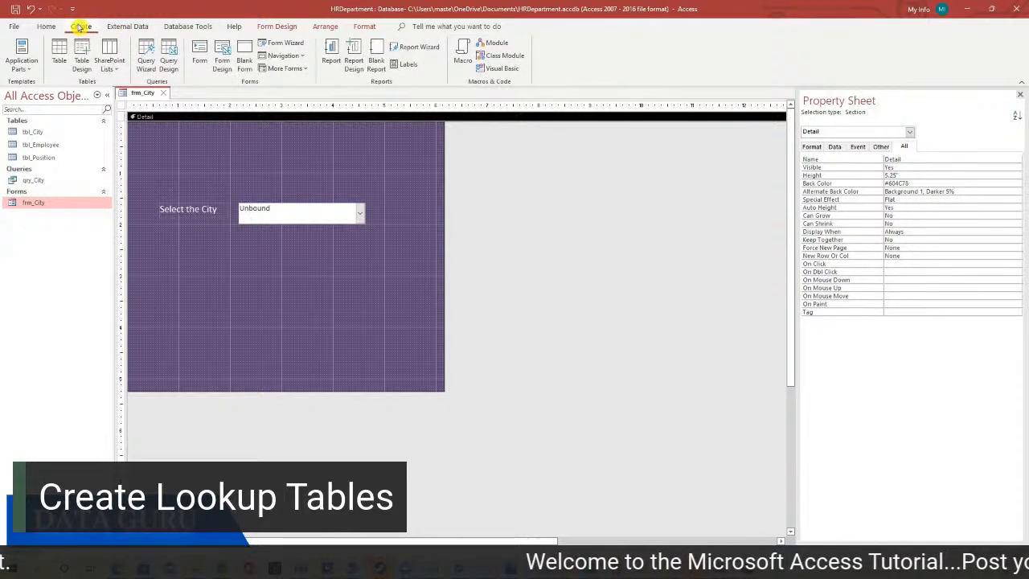
pyautogui.click(275, 26)
pyautogui.click(185, 56)
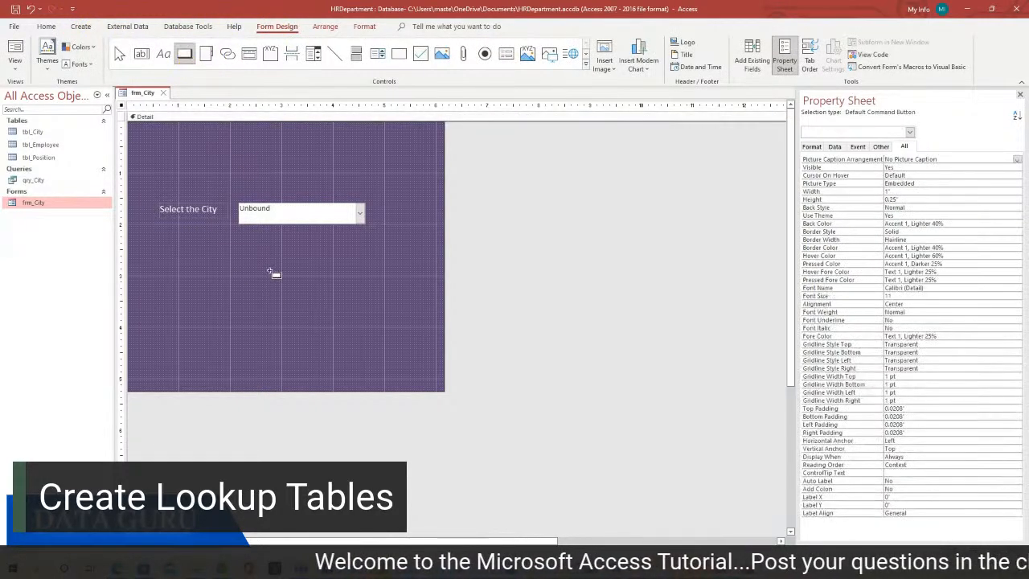
pyautogui.moveTo(254, 260); pyautogui.dragTo(347, 290)
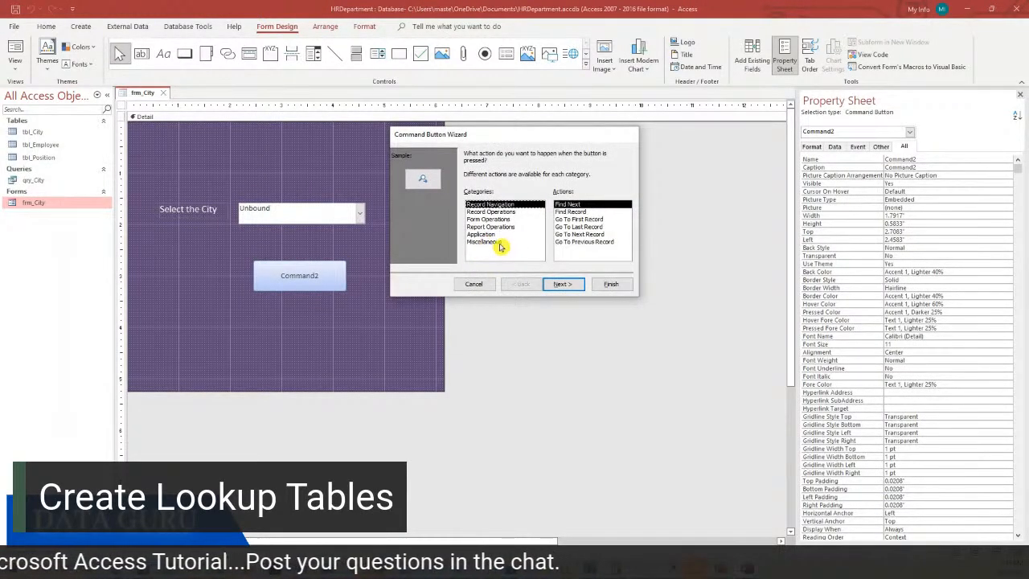
# Make the button run qry_City with the text 'Run Query', then enlarge it slightly
pyautogui.click(497, 242)
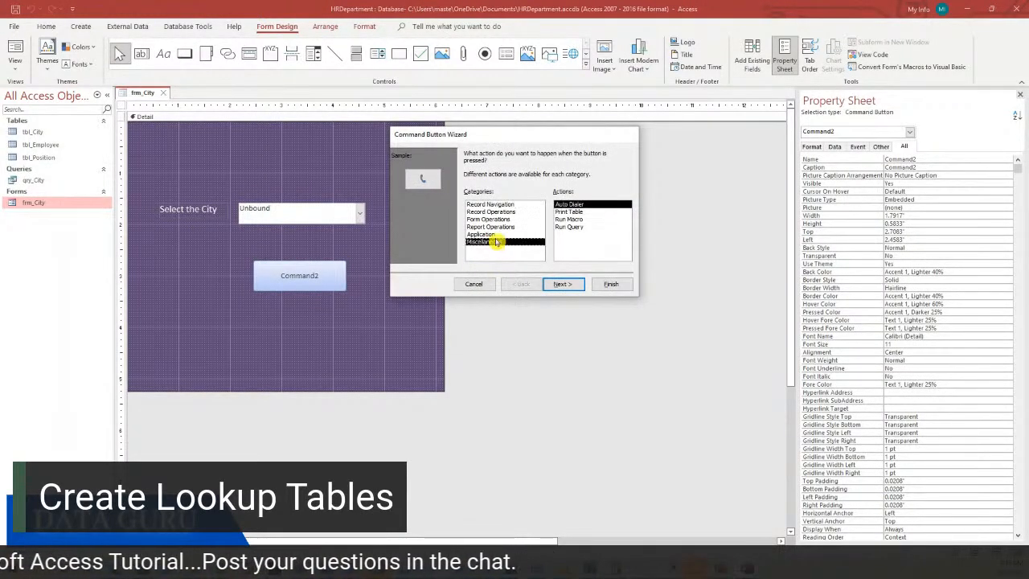
pyautogui.click(566, 227)
pyautogui.click(562, 284)
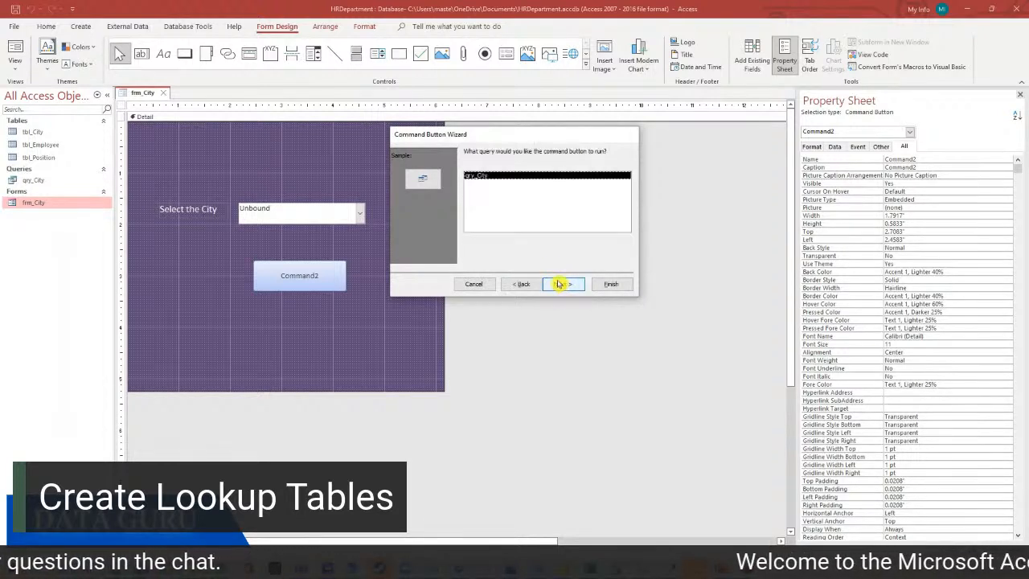
pyautogui.click(561, 284)
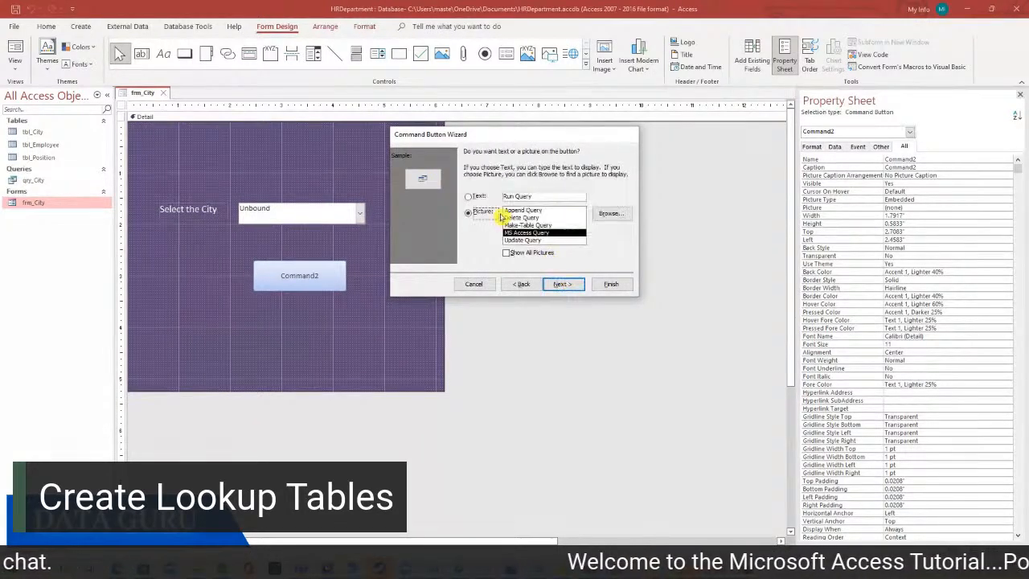
pyautogui.click(468, 196)
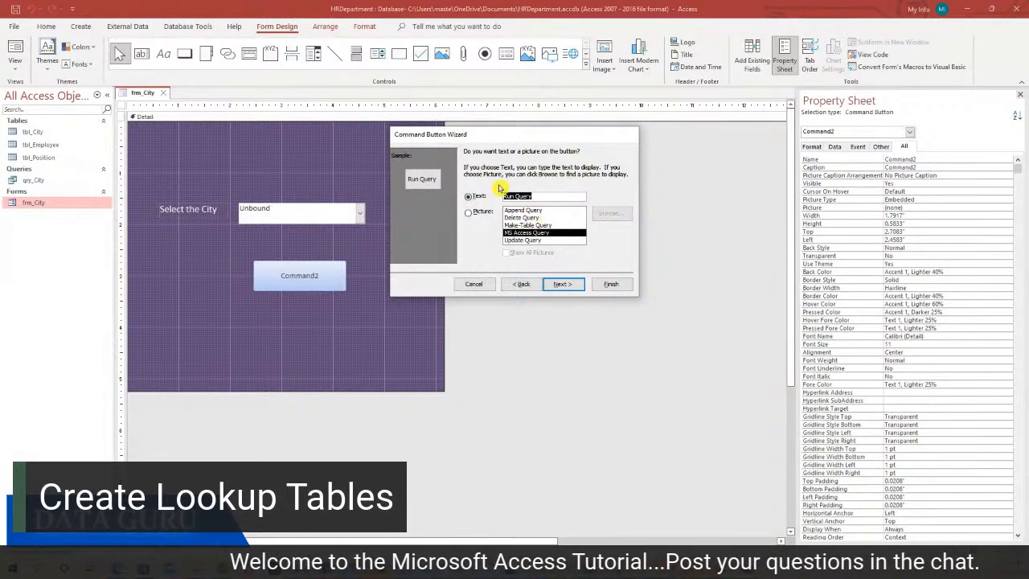
pyautogui.click(566, 285)
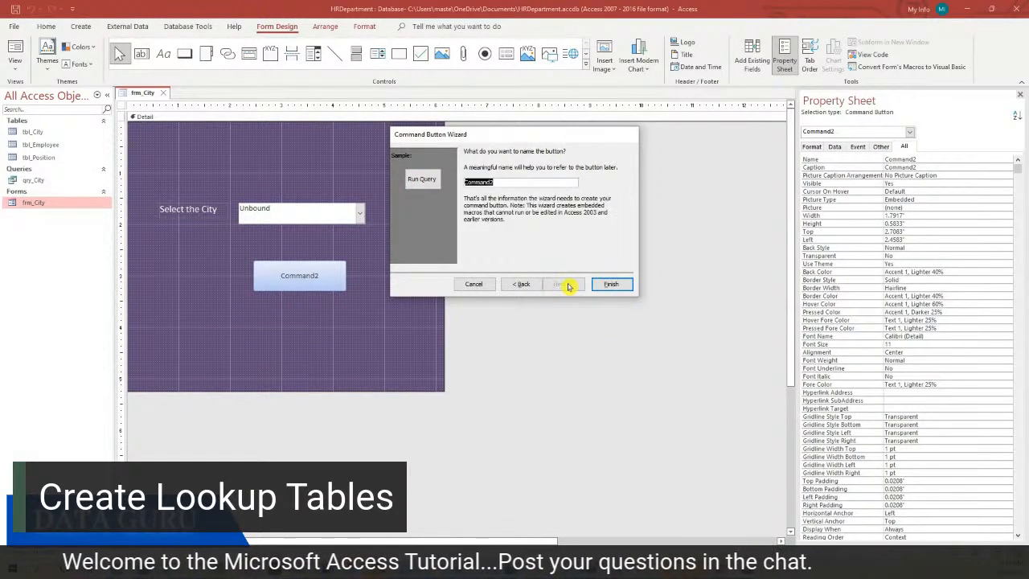
pyautogui.click(611, 284)
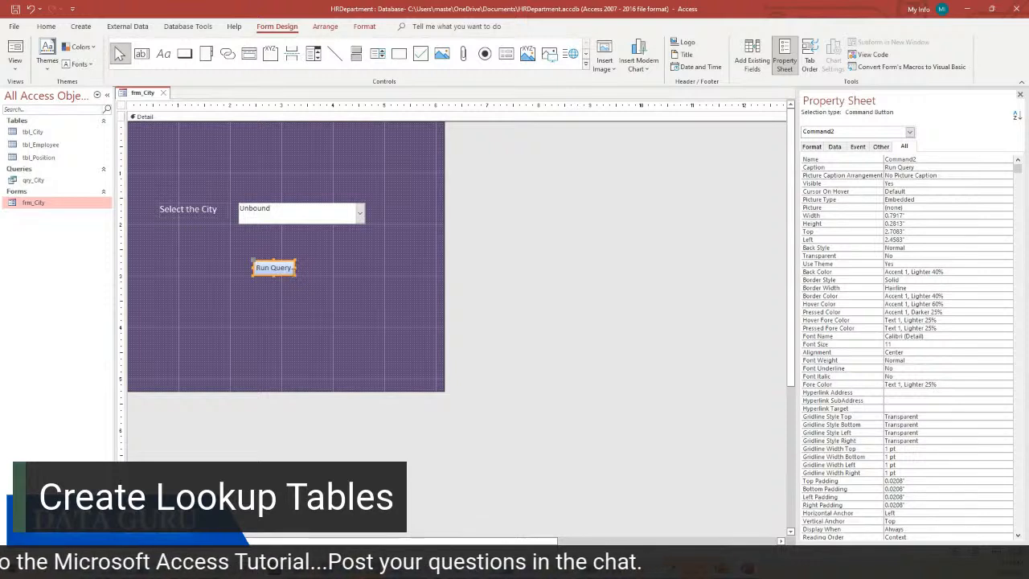
pyautogui.moveTo(296, 278); pyautogui.dragTo(325, 290)
pyautogui.click(290, 272)
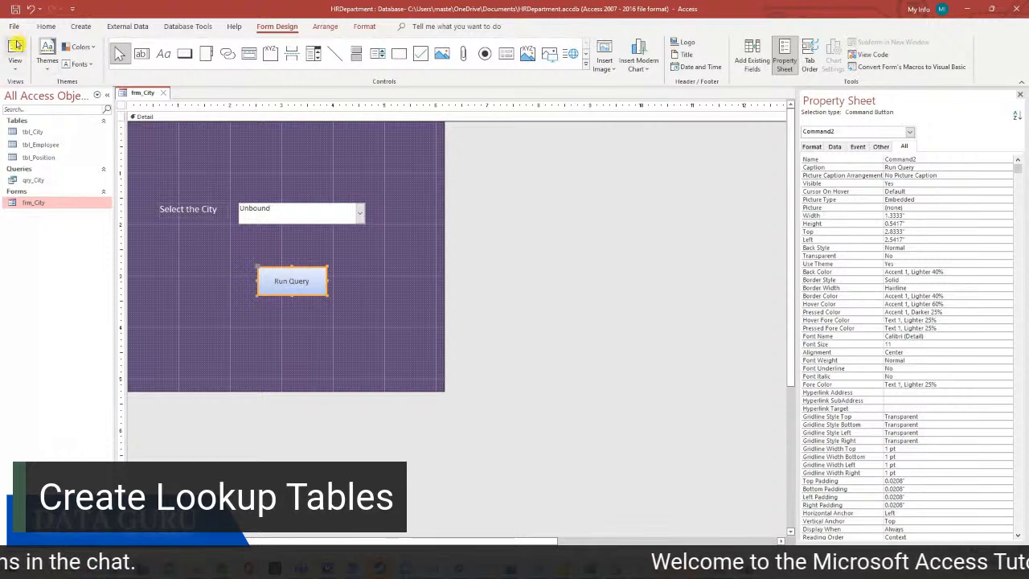
# Switch frm_City to Form View and run the query for Miami
pyautogui.click(15, 65)
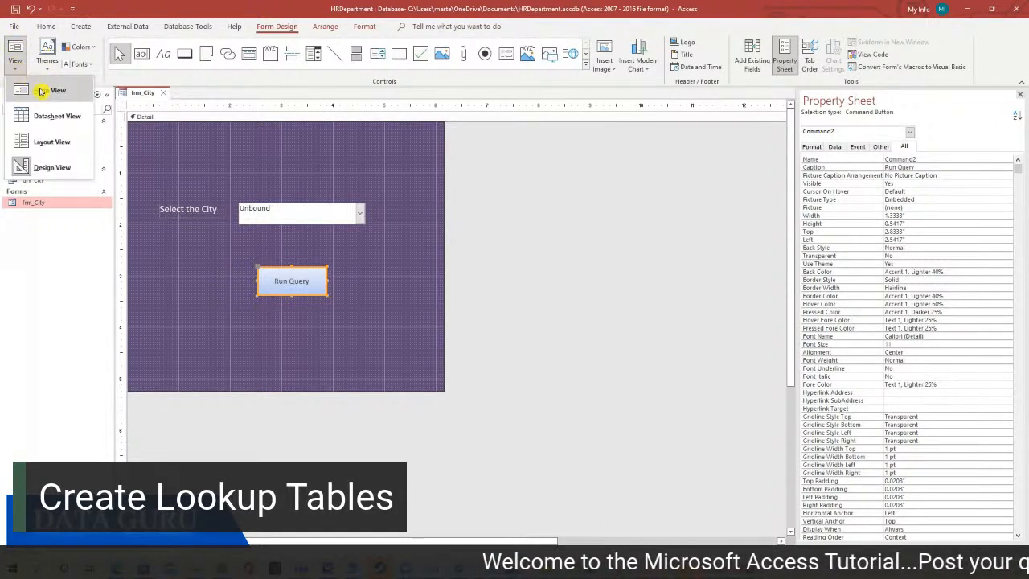
pyautogui.click(42, 90)
pyautogui.click(359, 190)
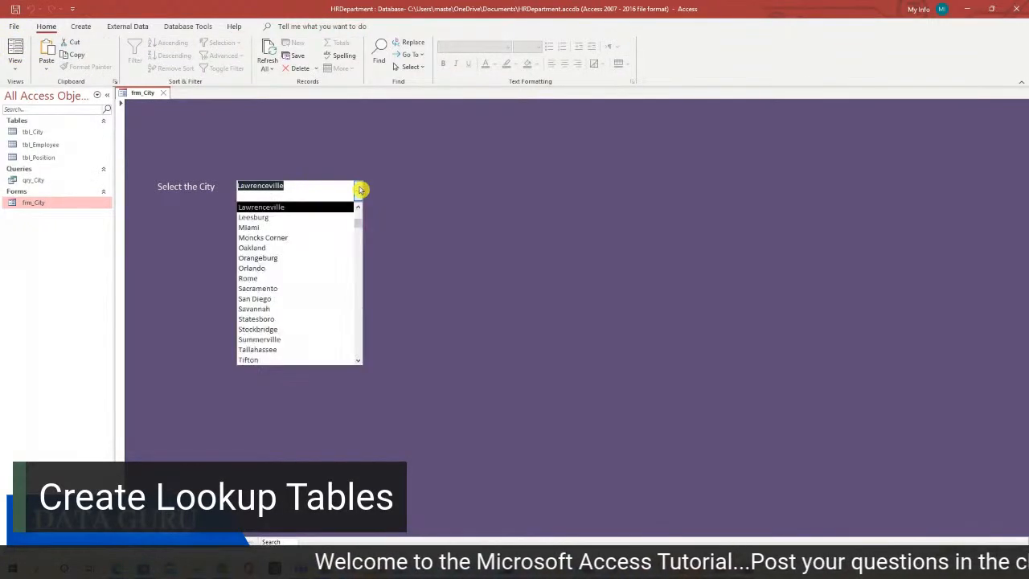
pyautogui.click(312, 231)
pyautogui.click(291, 259)
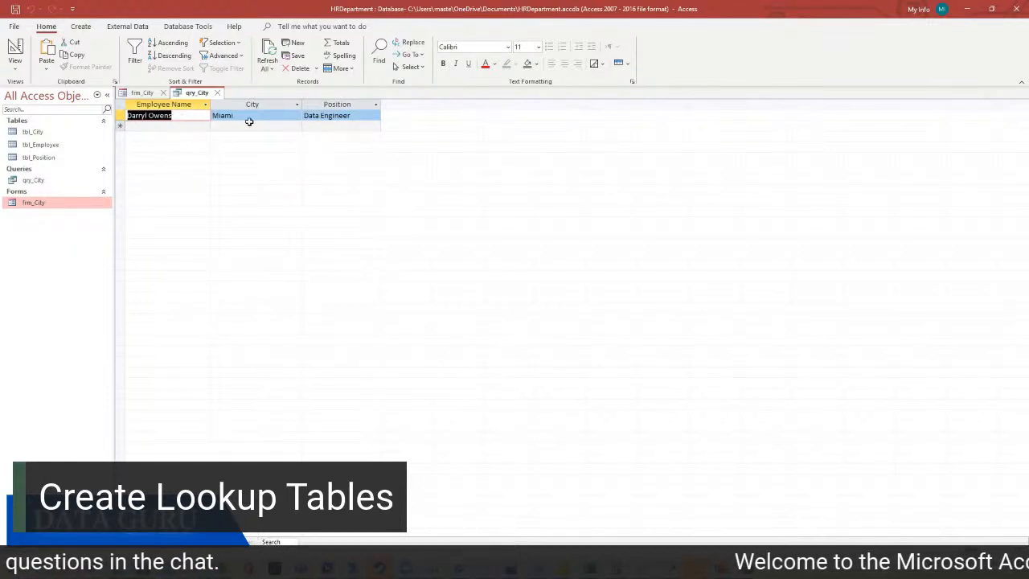
pyautogui.click(218, 94)
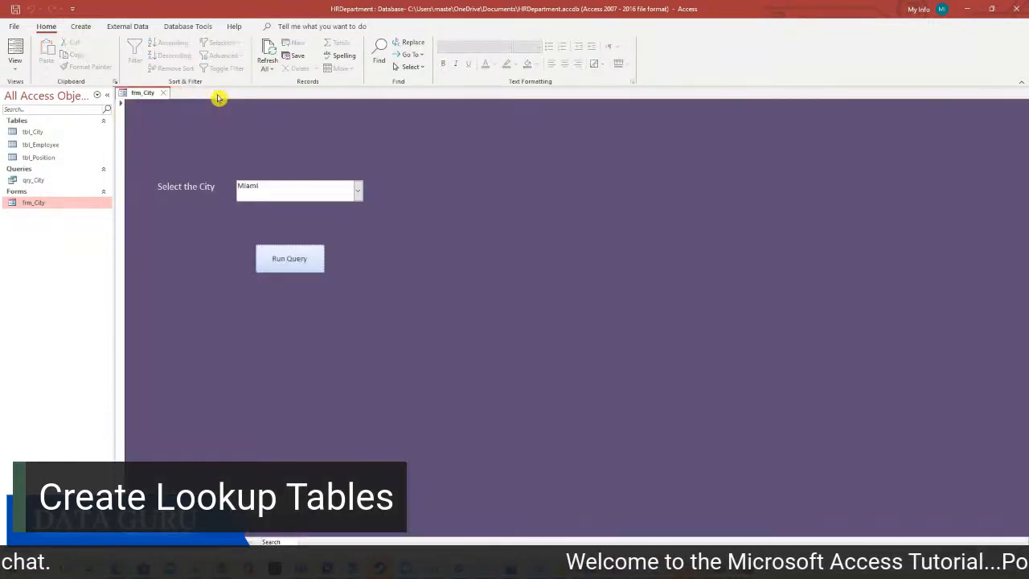
# Run the query again for Summerville and close its results
pyautogui.click(357, 189)
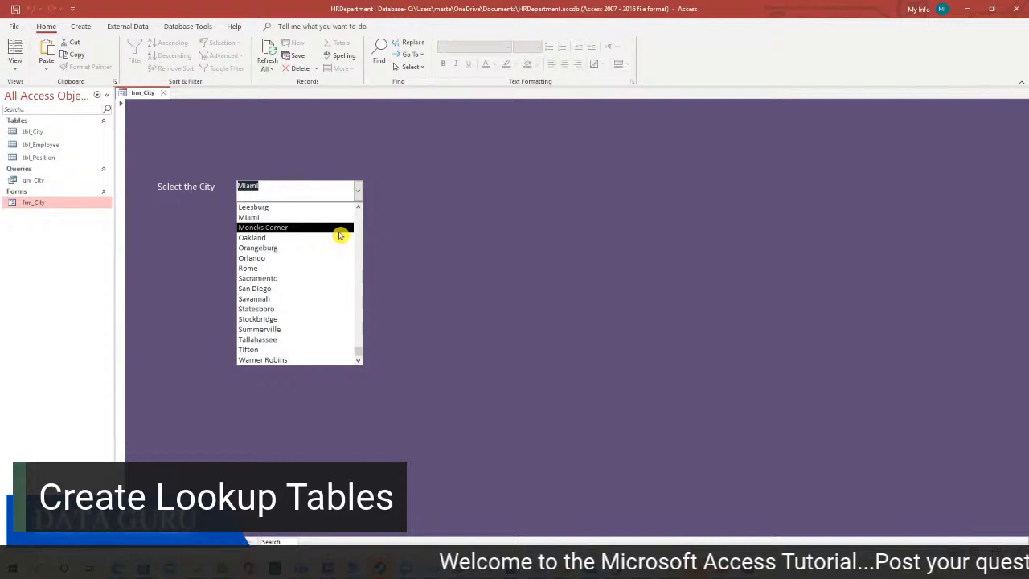
pyautogui.click(303, 329)
pyautogui.click(285, 257)
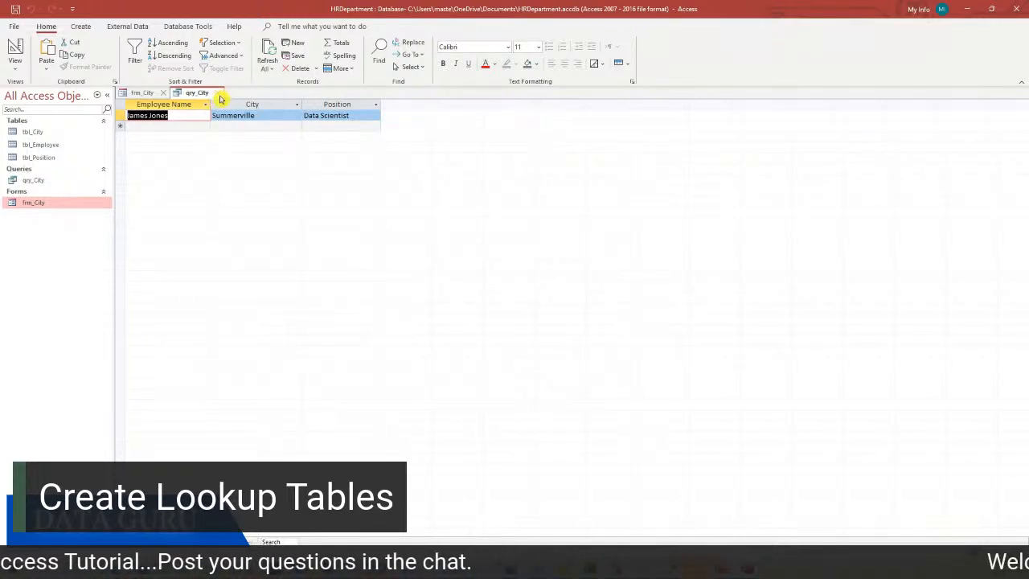
pyautogui.click(221, 96)
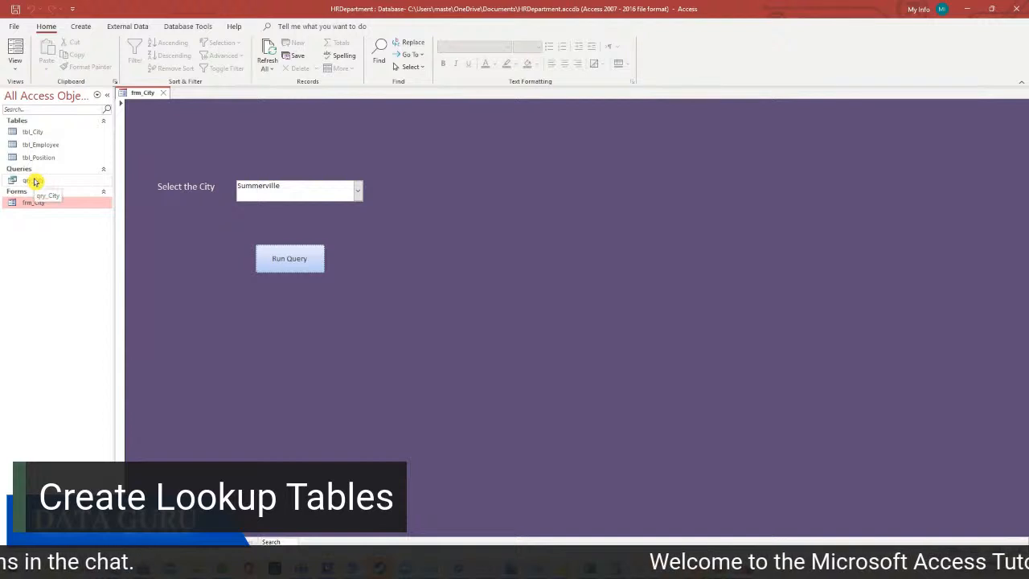
# Close the city list, leaving Summerville chosen, and close the frm_City form
pyautogui.click(358, 193)
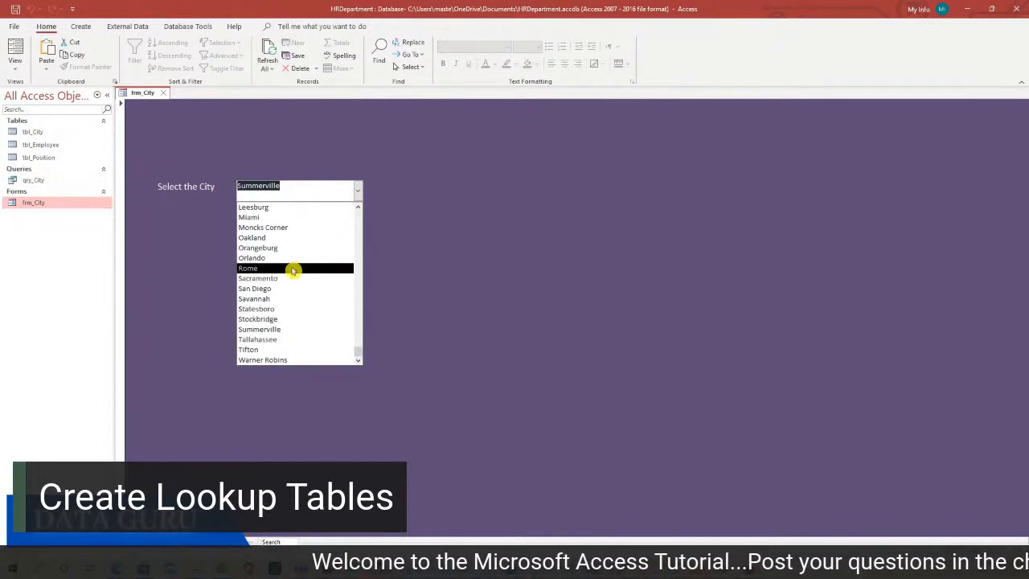
pyautogui.click(418, 244)
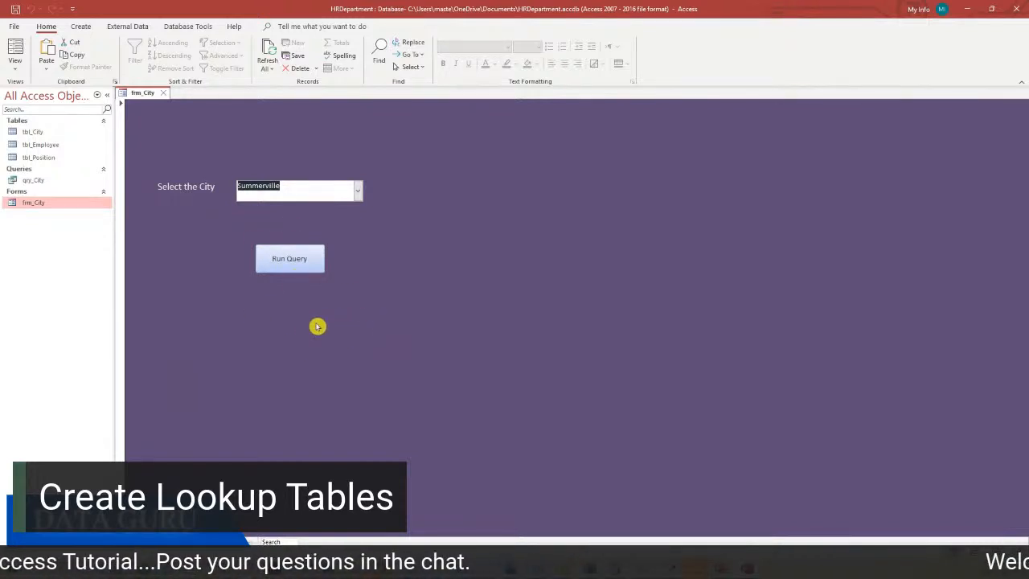
pyautogui.click(165, 97)
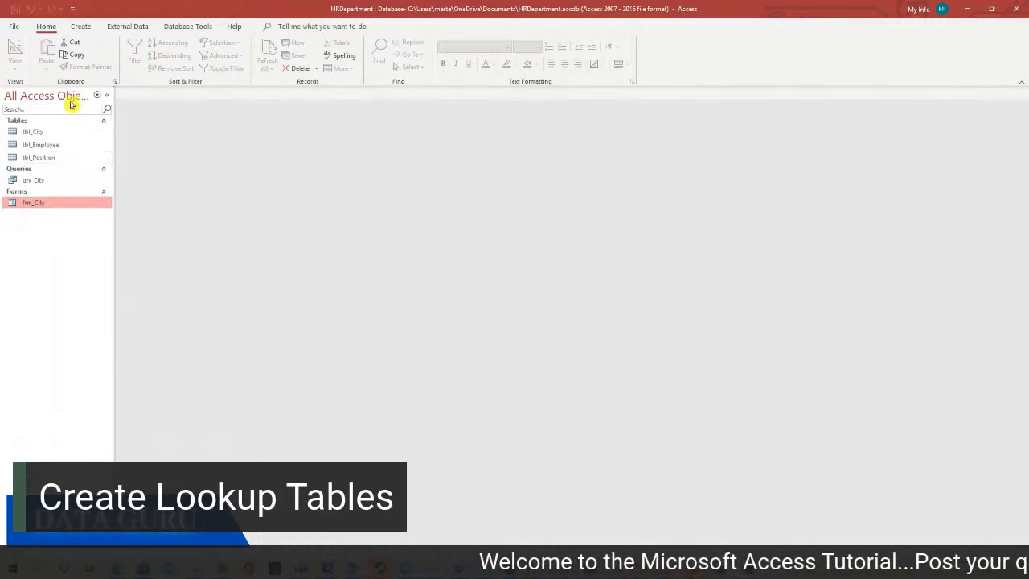
pyautogui.click(80, 26)
# Start a new query design, adding, previewing, then removing tbl_Position
pyautogui.click(168, 68)
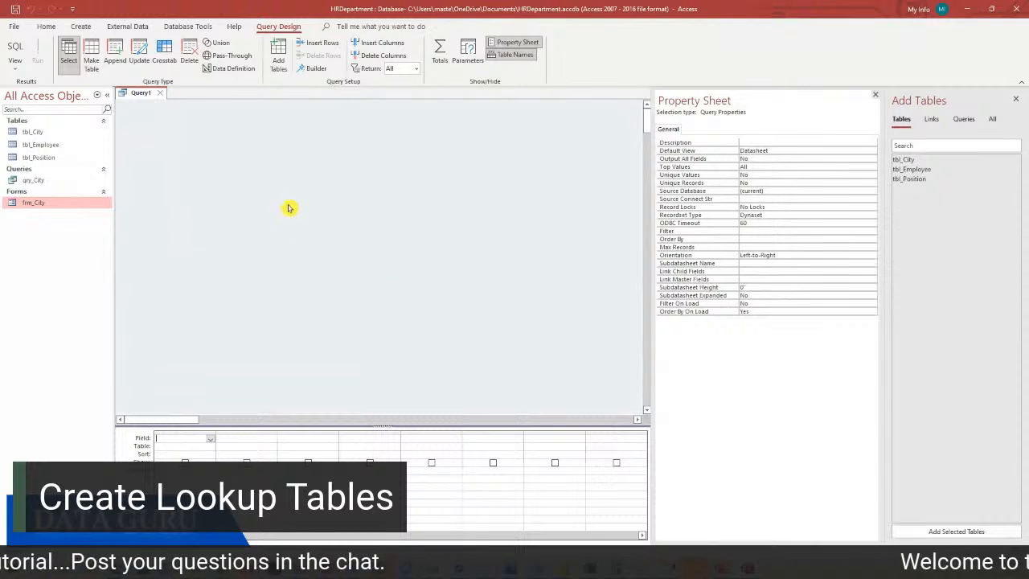
pyautogui.rightClick(253, 200)
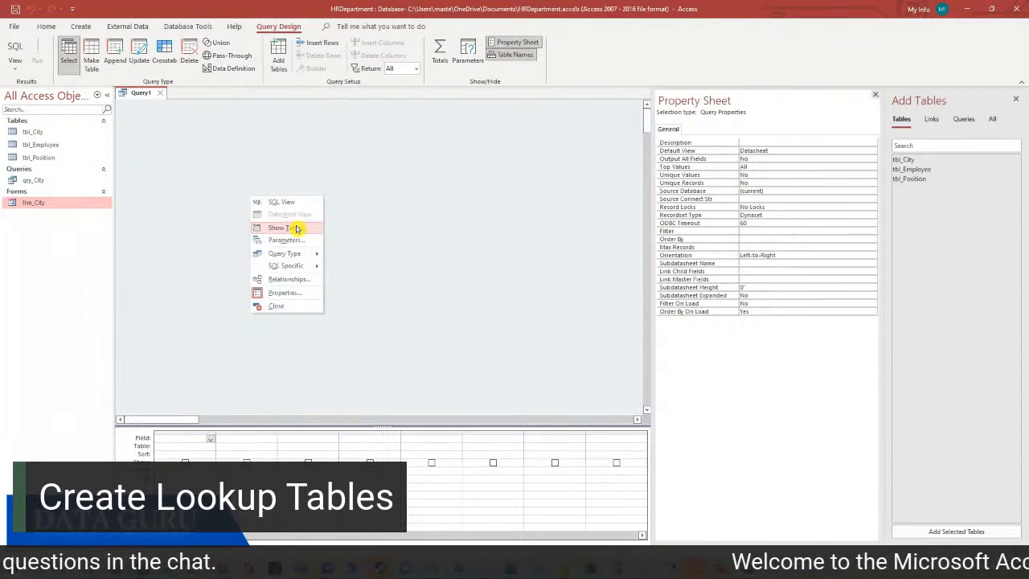
pyautogui.click(447, 208)
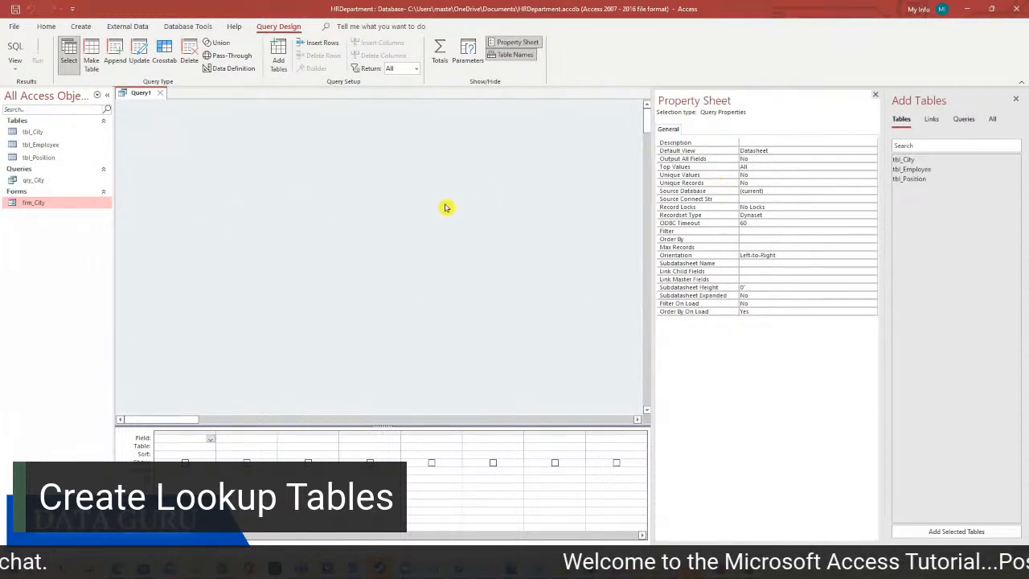
pyautogui.doubleClick(927, 180)
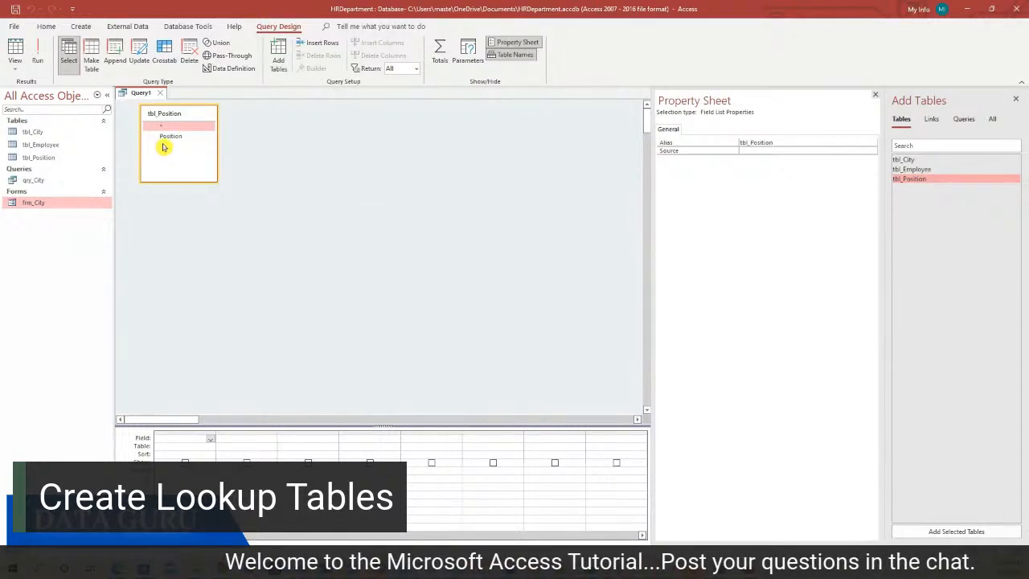
pyautogui.rightClick(213, 119)
pyautogui.click(244, 120)
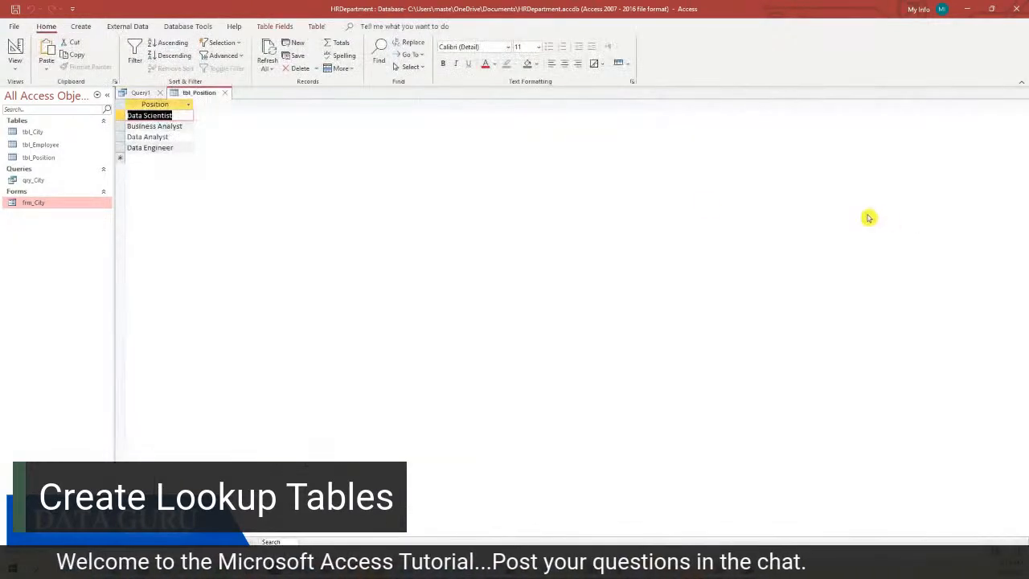
pyautogui.click(227, 94)
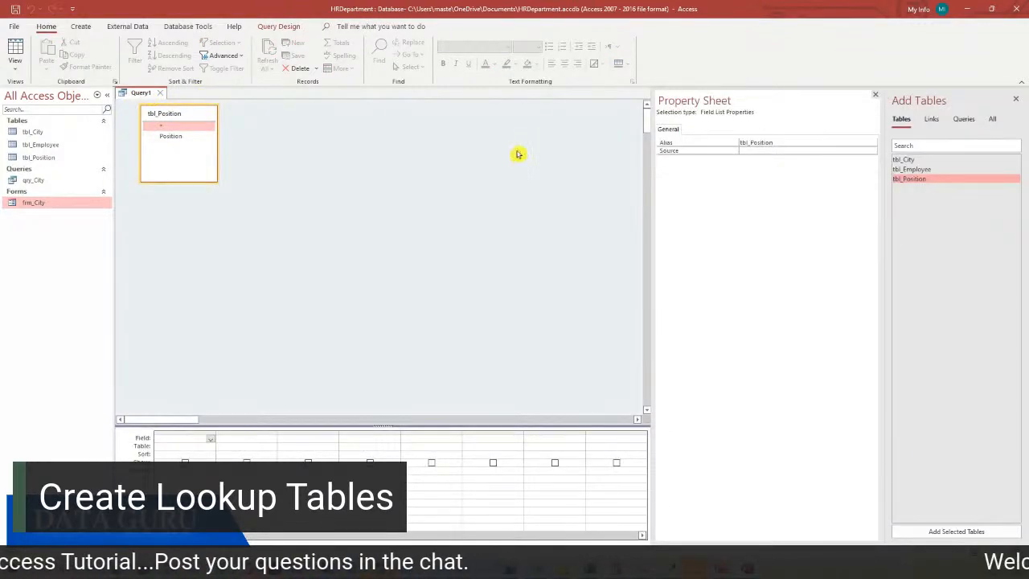
pyautogui.rightClick(166, 112)
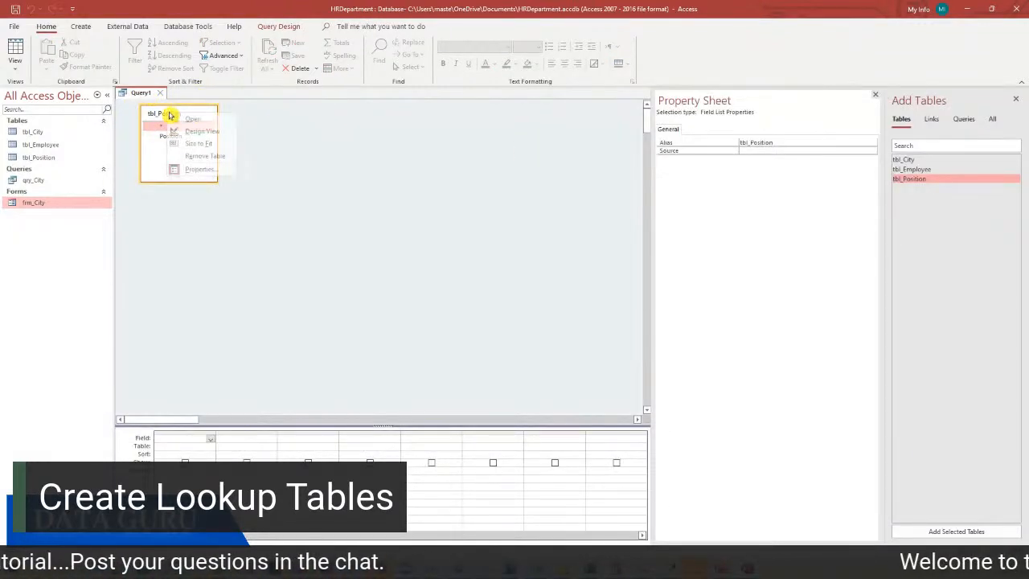
pyautogui.click(216, 158)
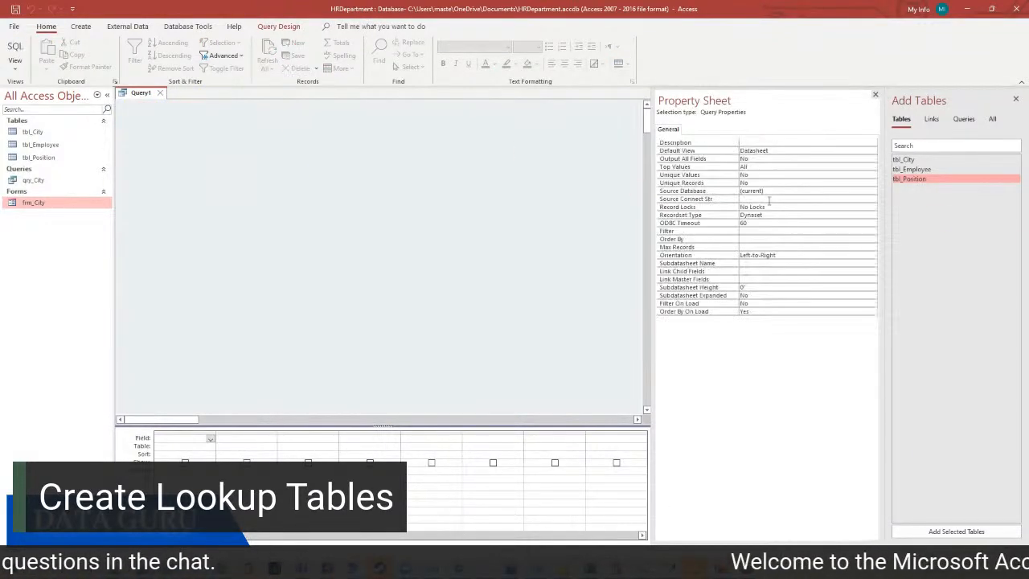
# Add tbl_Employee and place Employee Name, City and Position in the query grid
pyautogui.doubleClick(917, 170)
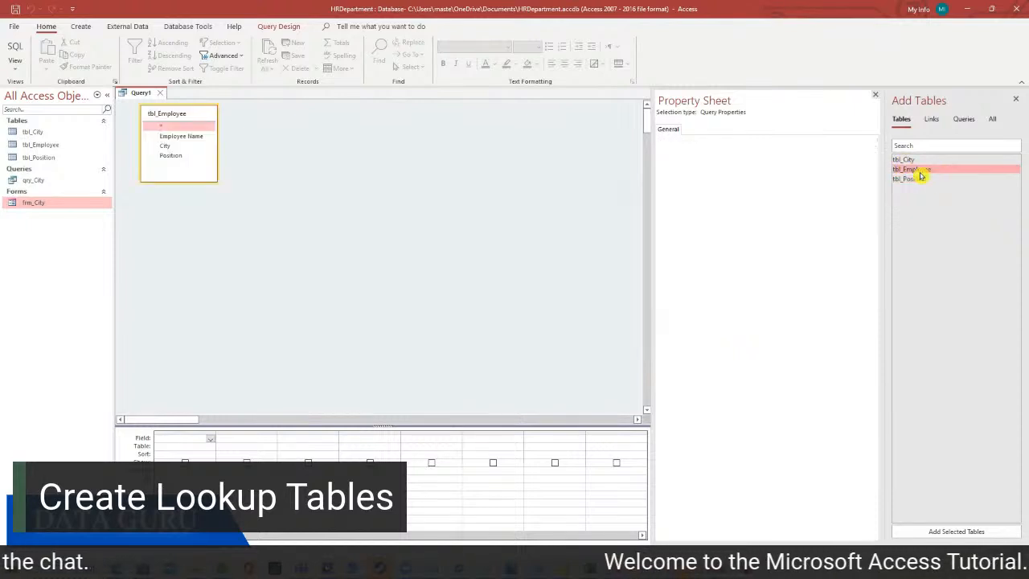
pyautogui.click(193, 137)
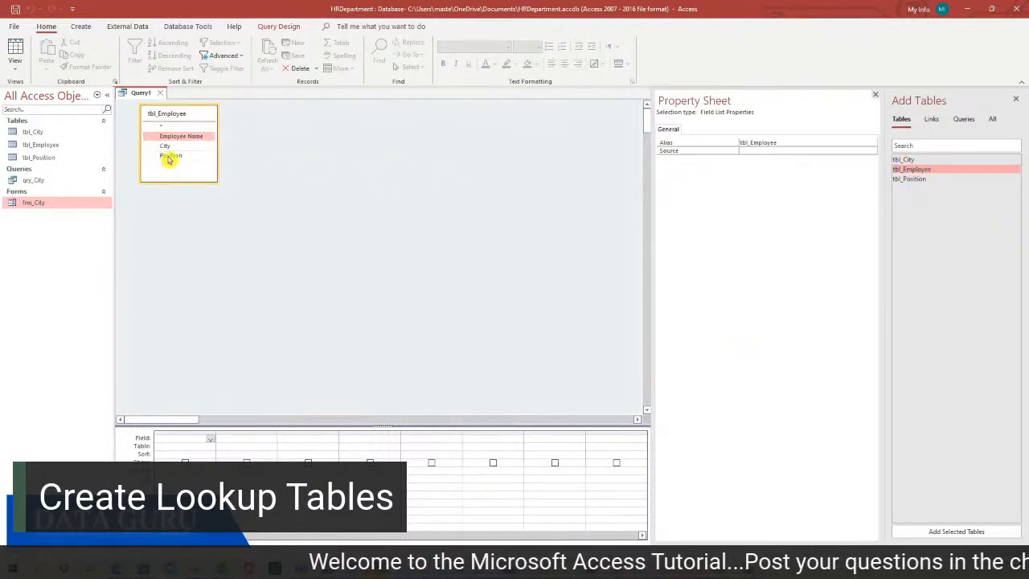
pyautogui.keyDown('shift'); pyautogui.click(169, 156); pyautogui.keyUp('shift')
pyautogui.moveTo(177, 137); pyautogui.dragTo(202, 378)
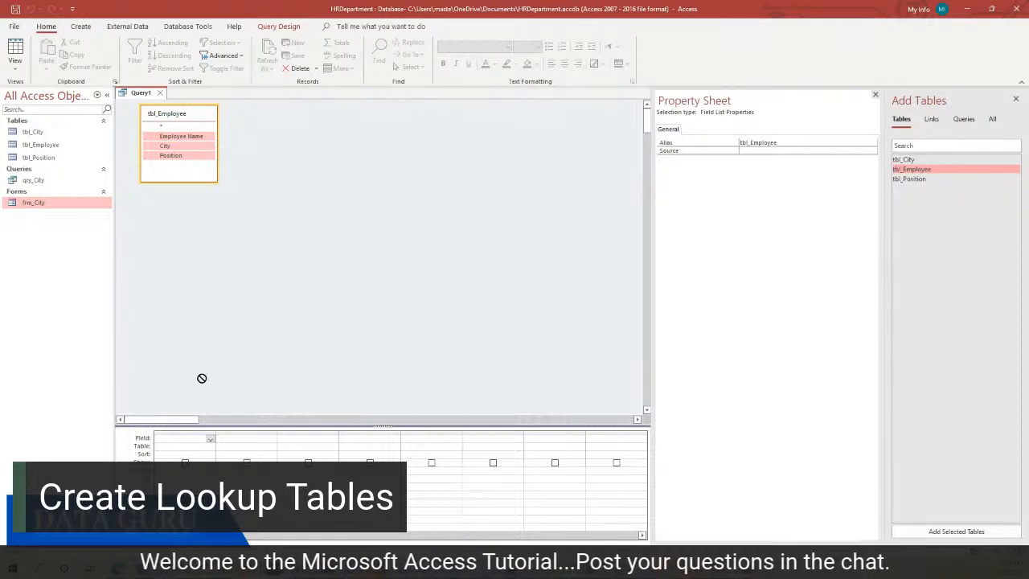
pyautogui.moveTo(199, 455); pyautogui.dragTo(201, 438)
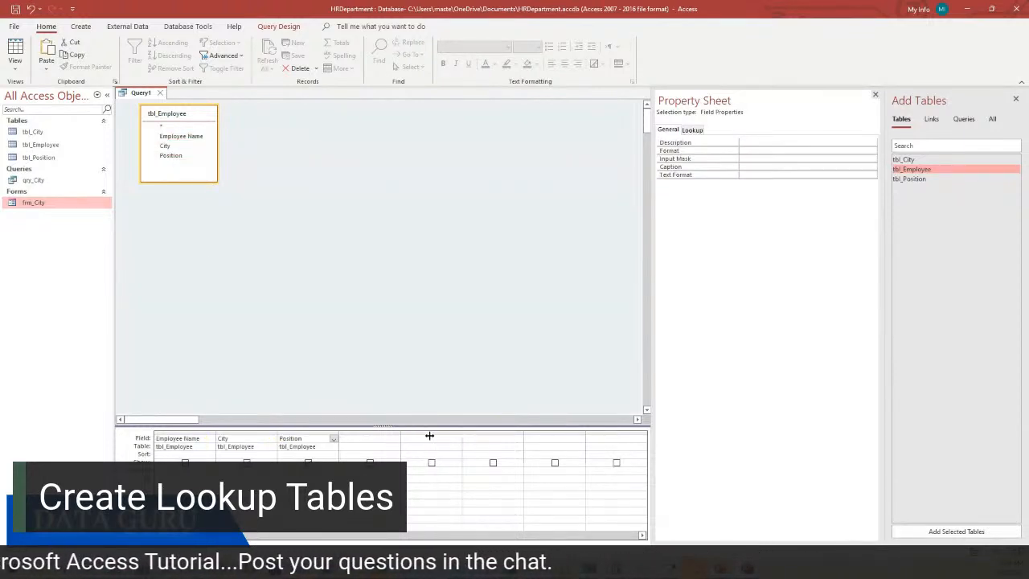
pyautogui.moveTo(429, 435); pyautogui.dragTo(433, 436)
# Save the query as qry_Position
pyautogui.rightClick(141, 92)
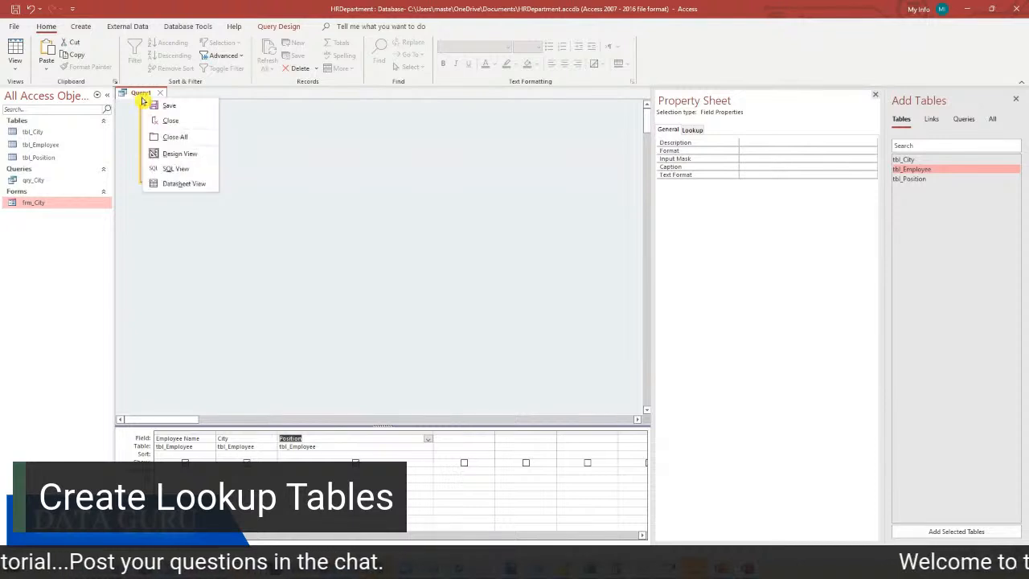
pyautogui.click(190, 107)
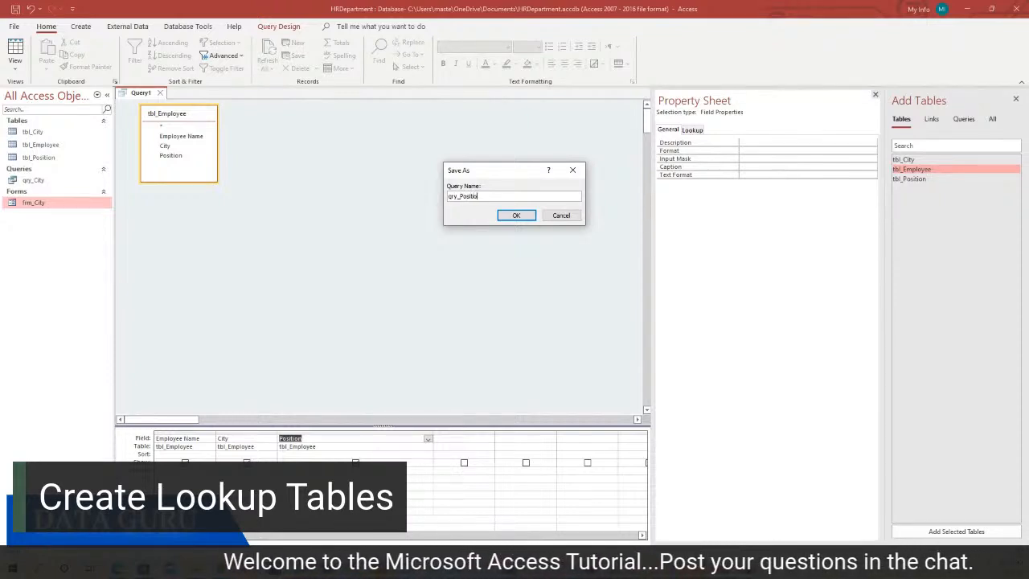
pyautogui.write('qry_Position')
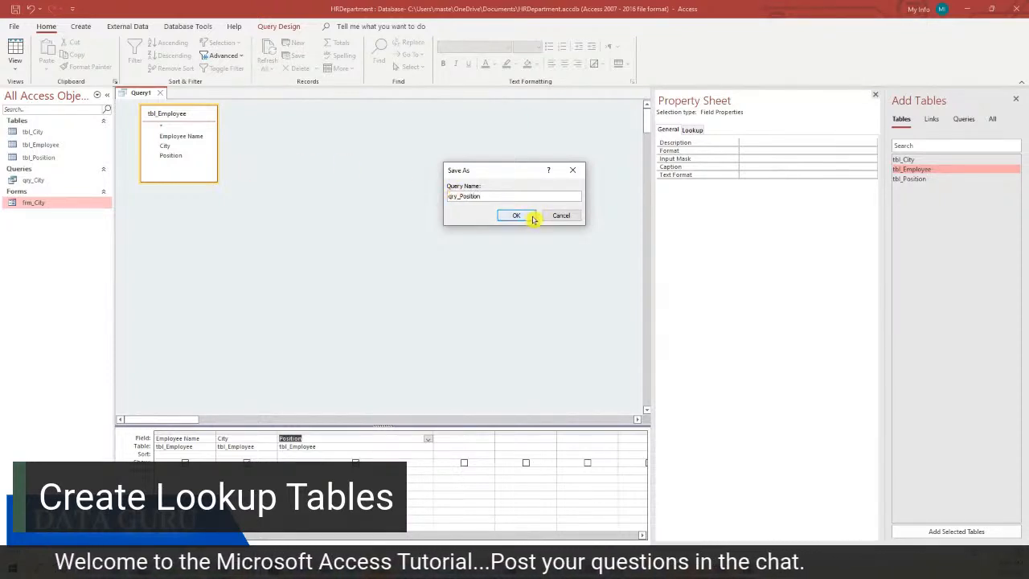
pyautogui.click(516, 215)
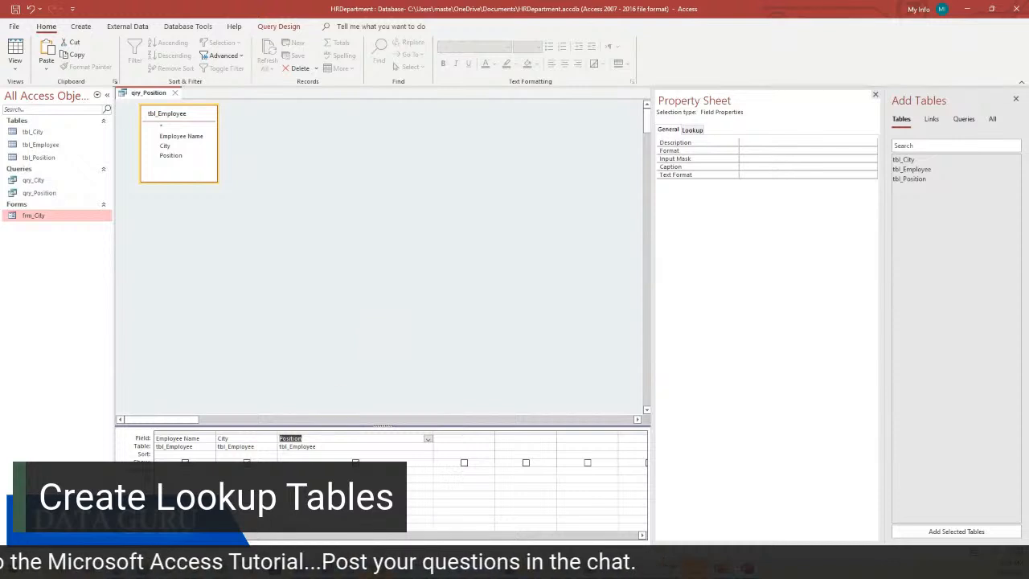
pyautogui.click(301, 468)
pyautogui.click(355, 463)
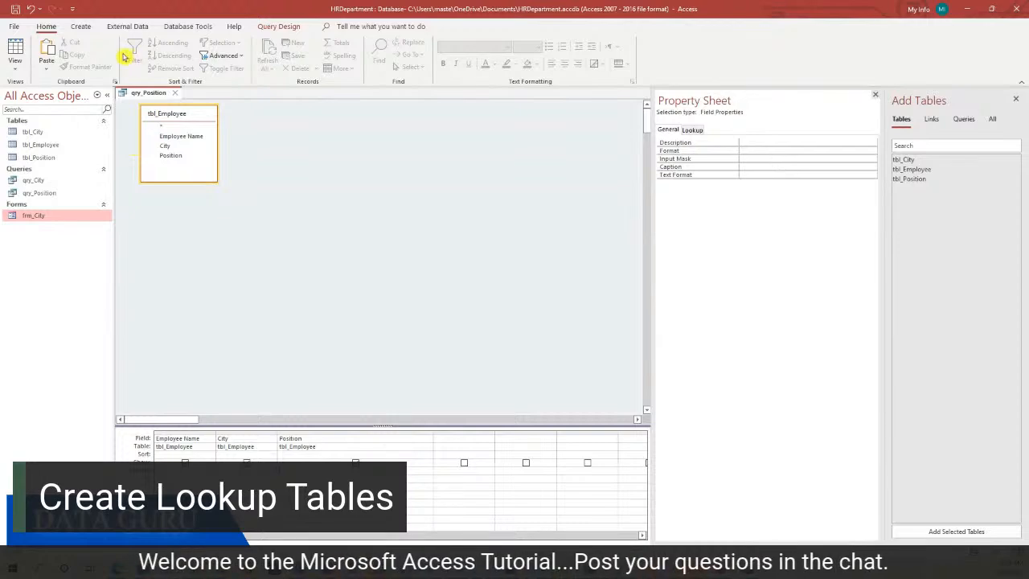
# Create a new blank form in Design View with a purple background
pyautogui.click(80, 25)
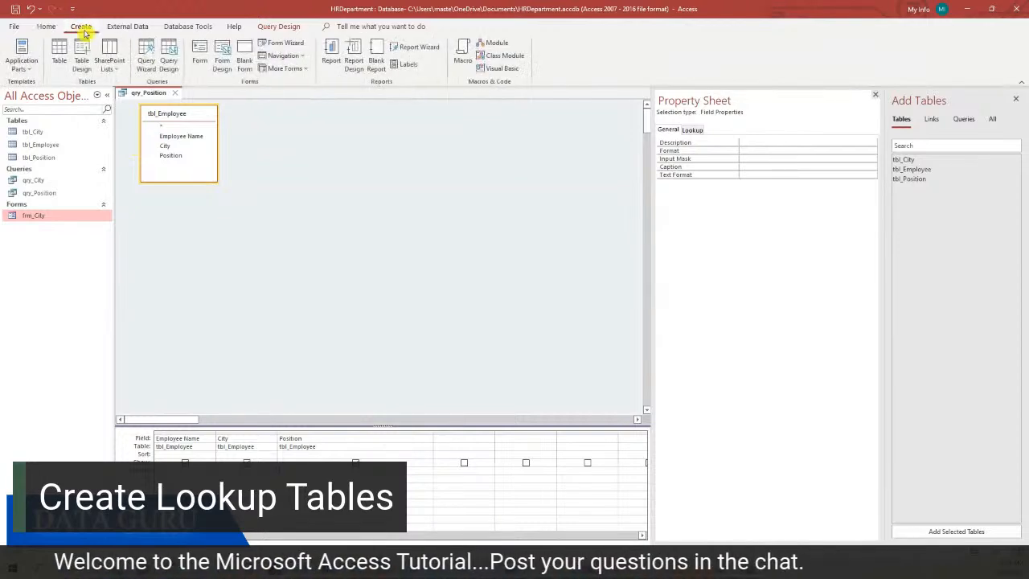
pyautogui.click(219, 66)
pyautogui.rightClick(359, 202)
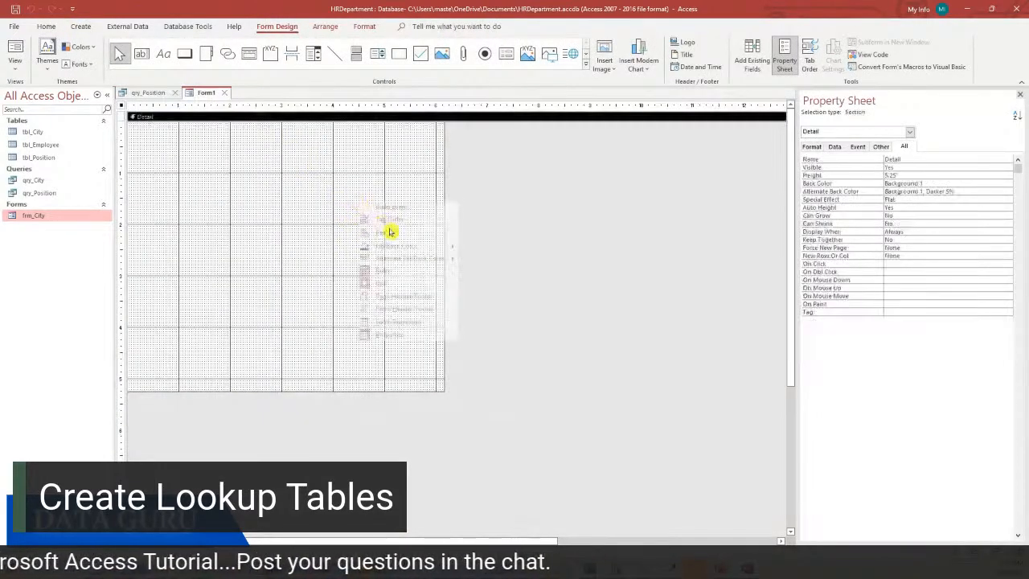
pyautogui.click(427, 251)
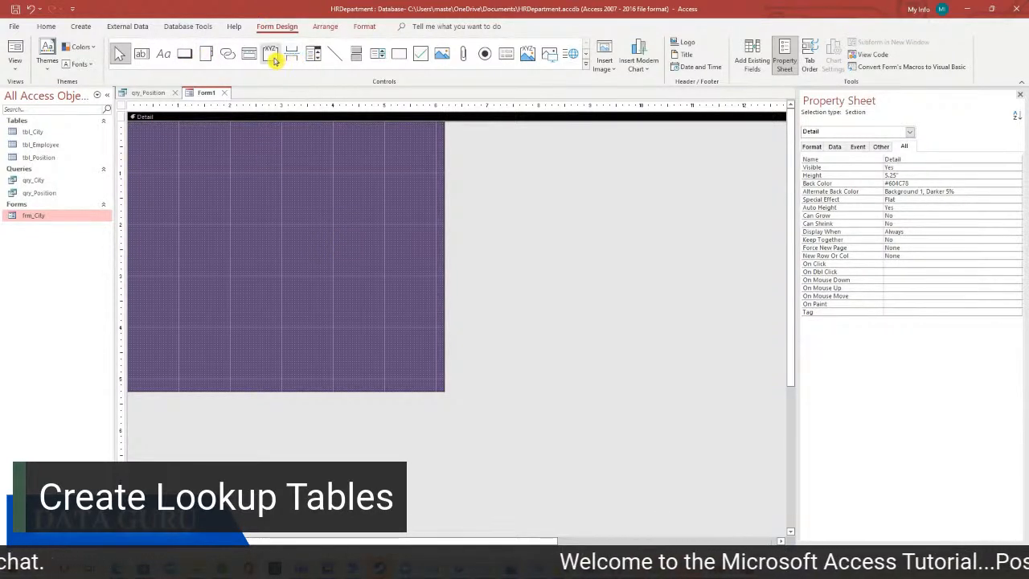
# Draw a combo box that lists the Position field from tbl_Position
pyautogui.click(313, 56)
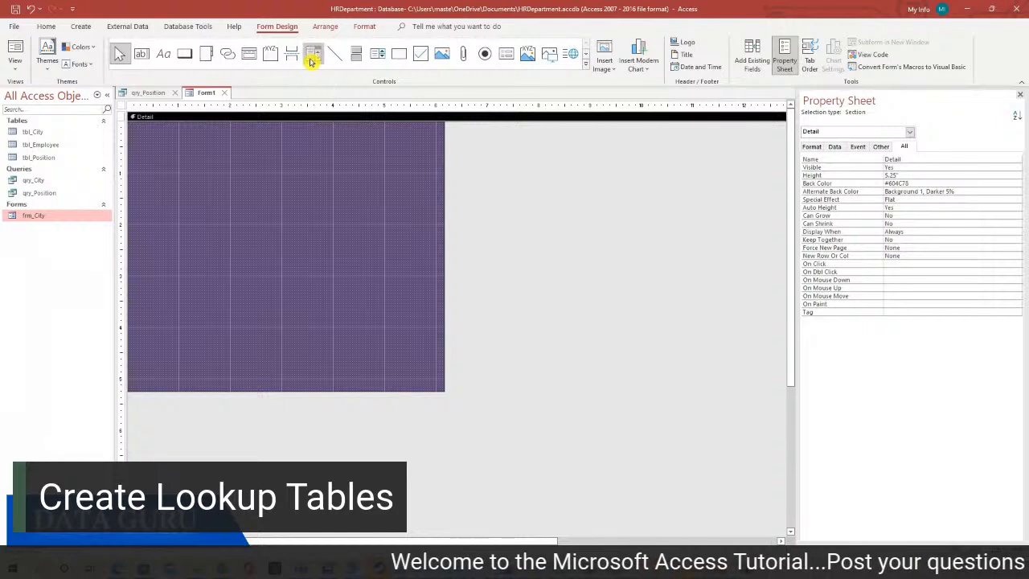
pyautogui.moveTo(295, 226); pyautogui.dragTo(377, 236)
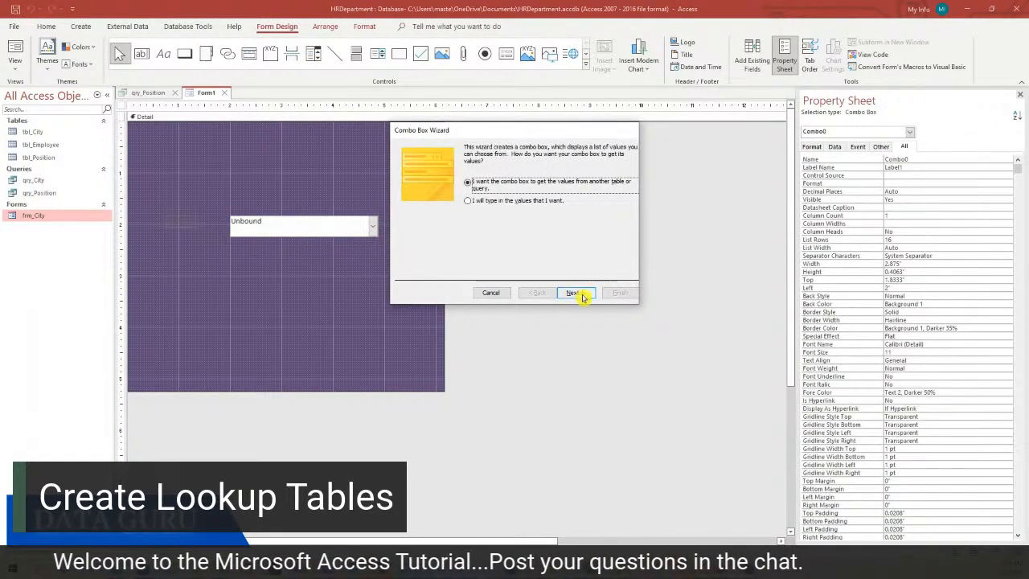
pyautogui.click(579, 292)
pyautogui.click(503, 183)
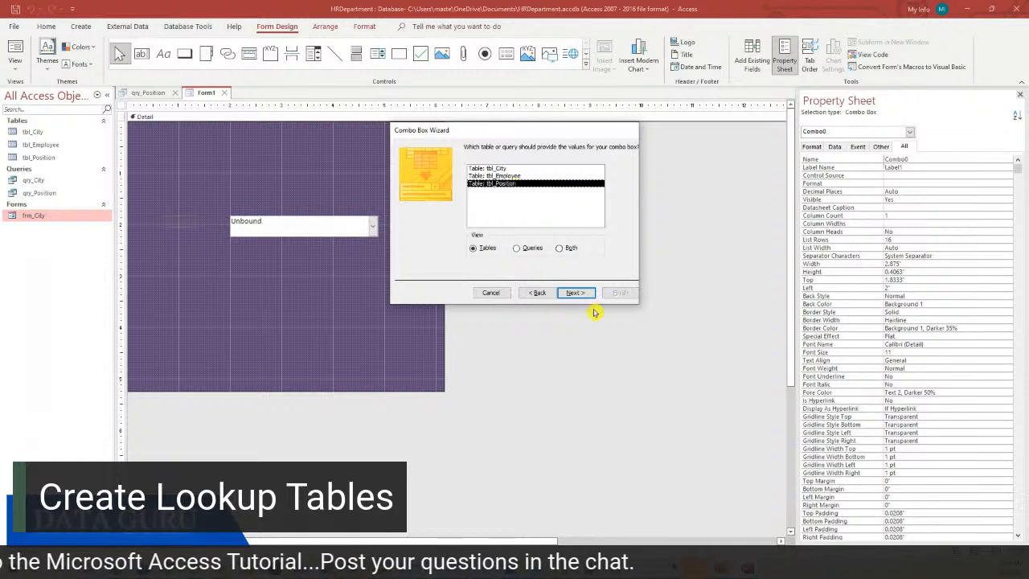
pyautogui.click(579, 293)
pyautogui.click(502, 233)
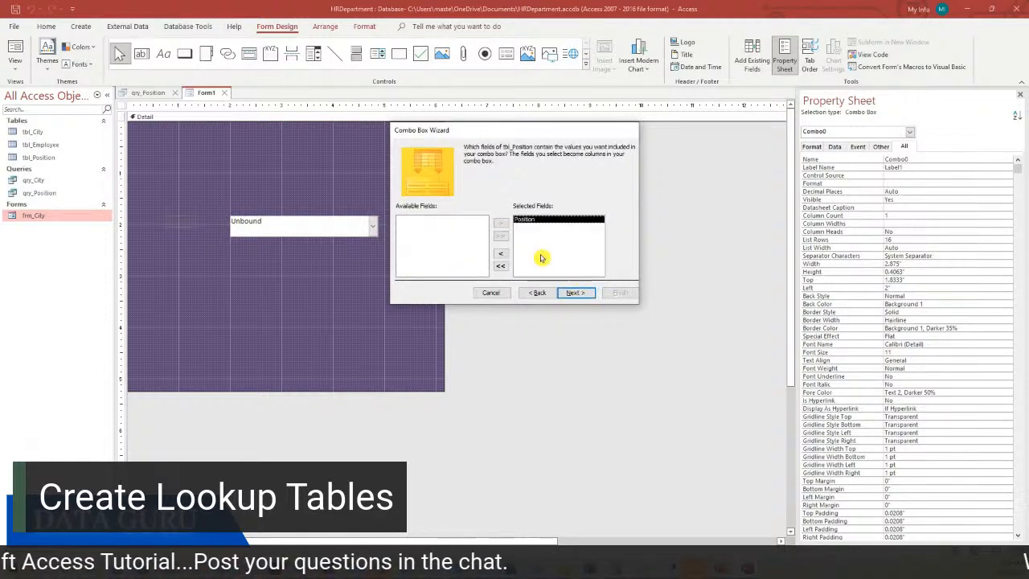
pyautogui.click(577, 292)
# Sort the list by Position and finish it with the label 'Select the Position'
pyautogui.click(484, 182)
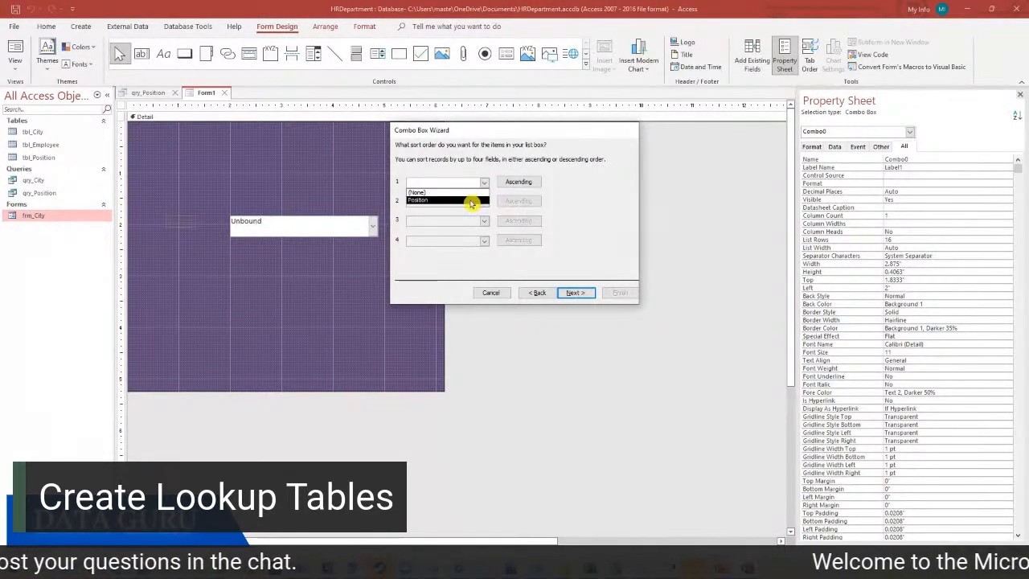
pyautogui.click(471, 201)
pyautogui.click(573, 293)
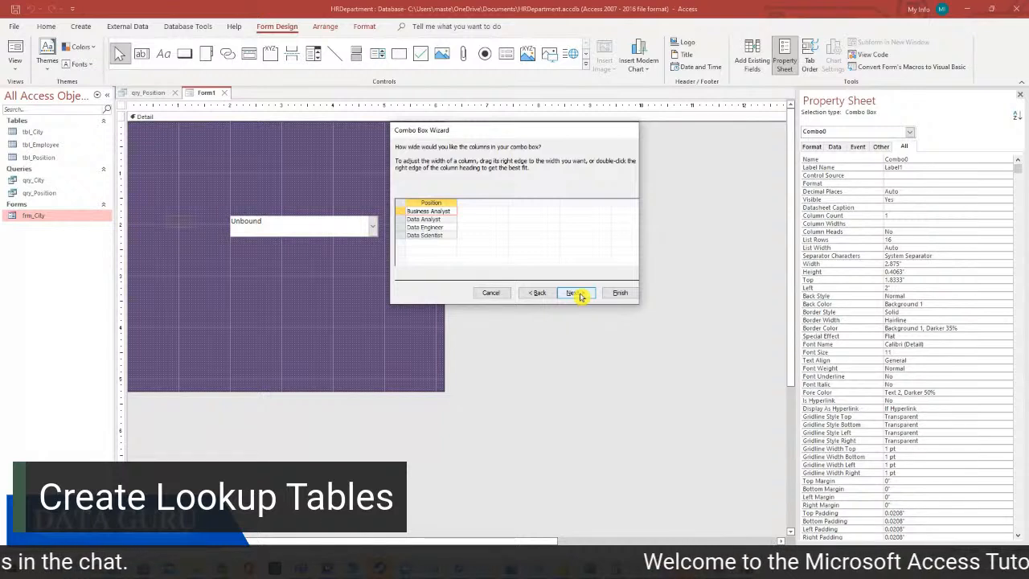
pyautogui.click(579, 294)
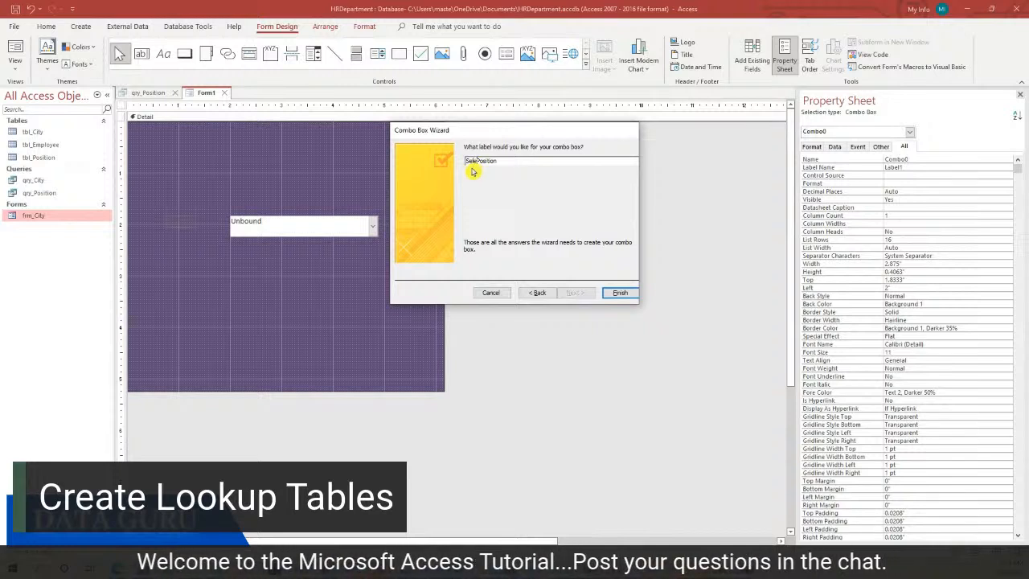
pyautogui.write('Select')
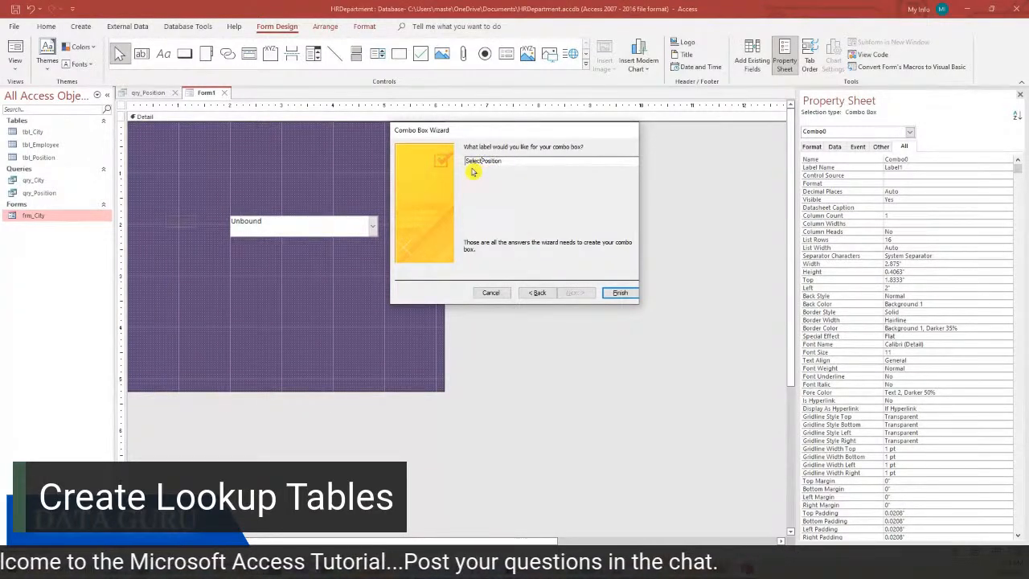
pyautogui.write(' the')
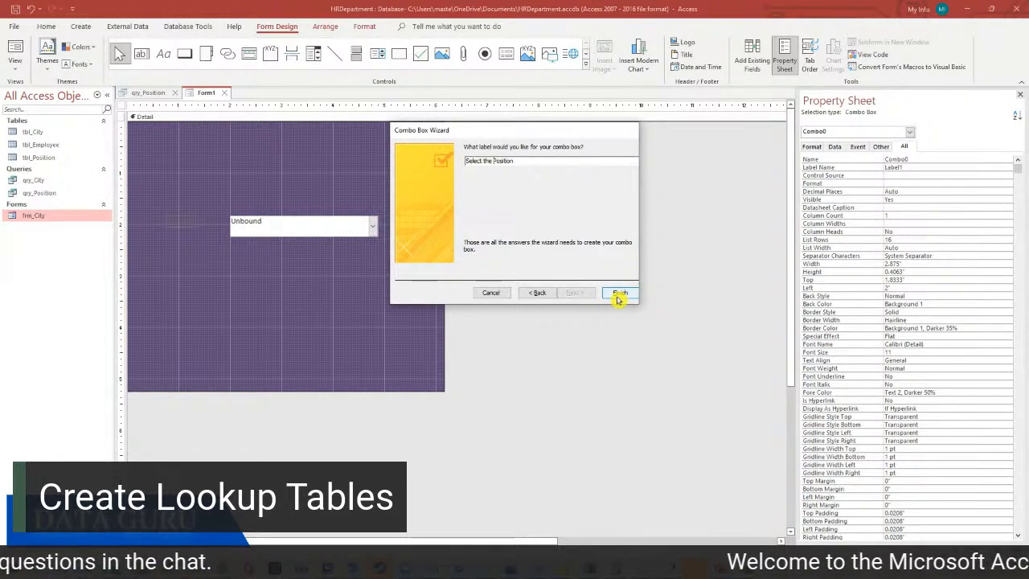
pyautogui.click(618, 294)
pyautogui.click(184, 202)
pyautogui.click(197, 222)
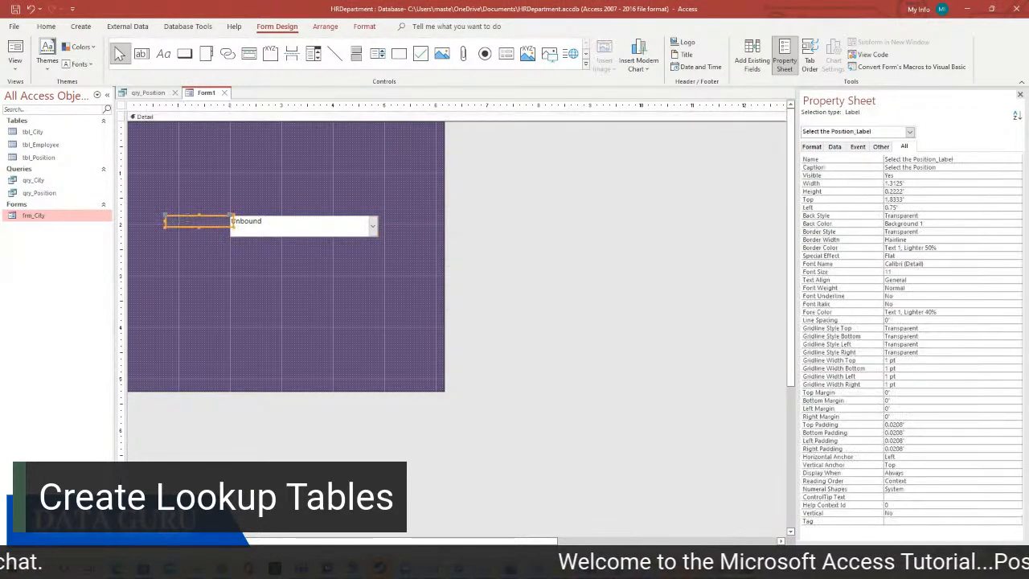
# Make the 'Select the Position' label text white and 14 pt
pyautogui.click(46, 25)
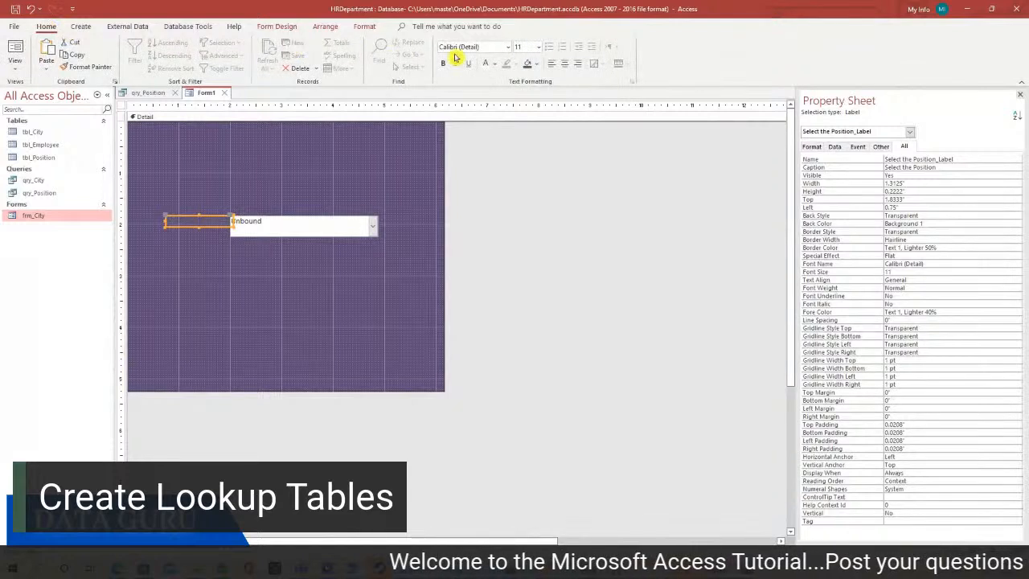
pyautogui.click(487, 69)
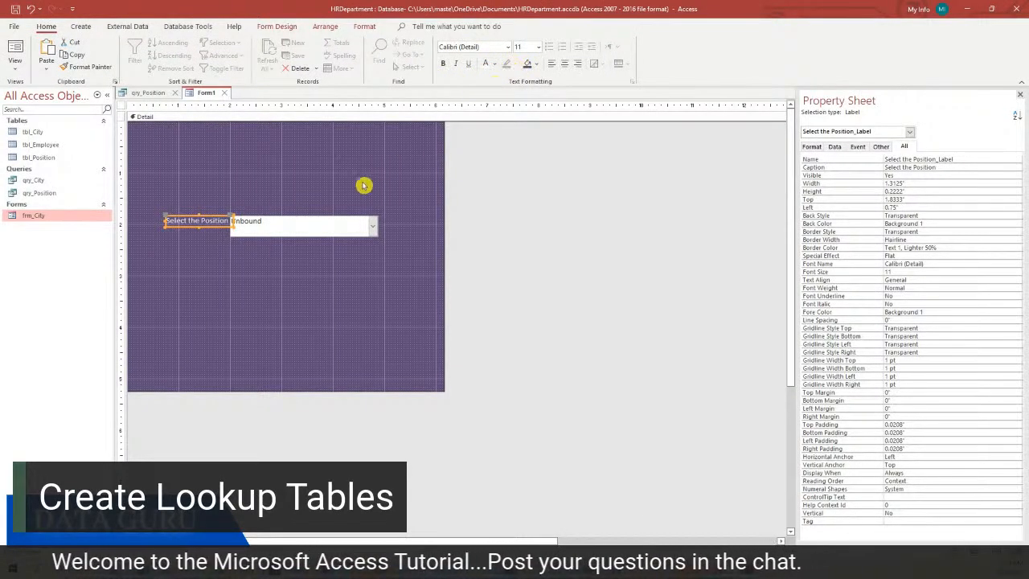
pyautogui.click(541, 51)
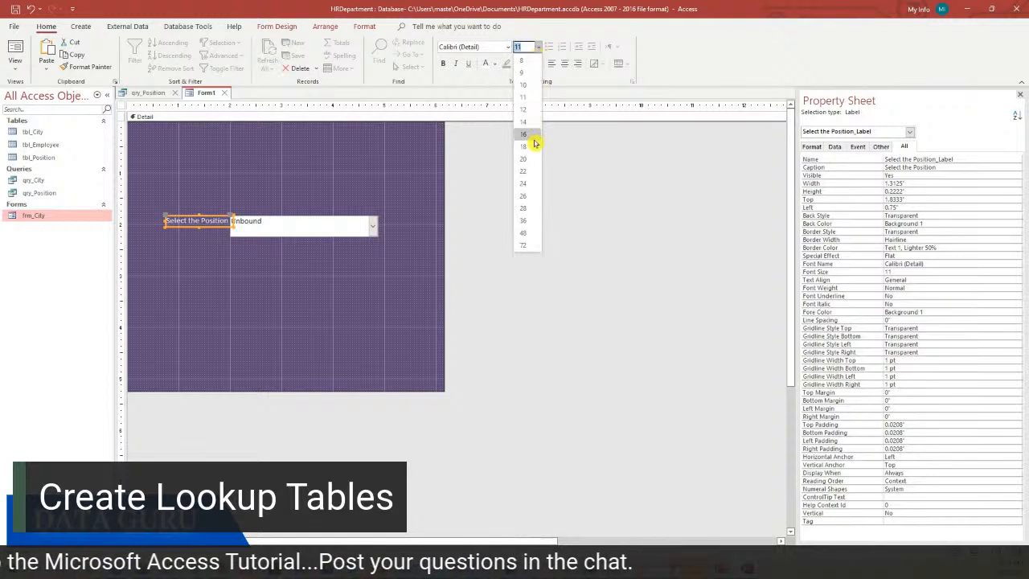
pyautogui.click(527, 130)
# Widen the position combo box and move it right, away from the label
pyautogui.click(366, 232)
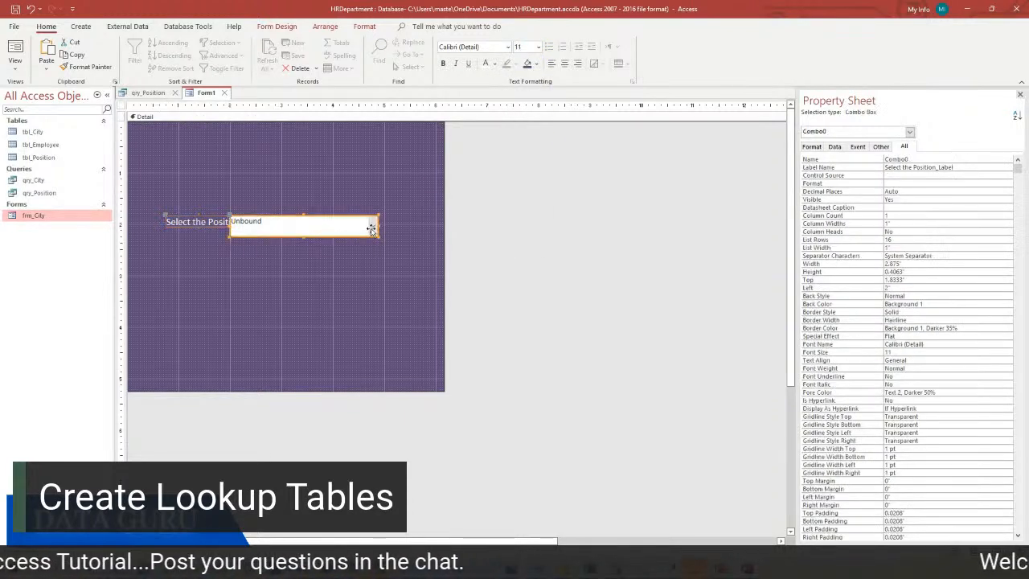
pyautogui.moveTo(378, 236); pyautogui.dragTo(393, 237)
pyautogui.moveTo(231, 226)
pyautogui.mouseDown()
pyautogui.moveTo(258, 224)
pyautogui.moveTo(236, 221)
pyautogui.moveTo(250, 221)
pyautogui.mouseUp()
pyautogui.click(231, 223)
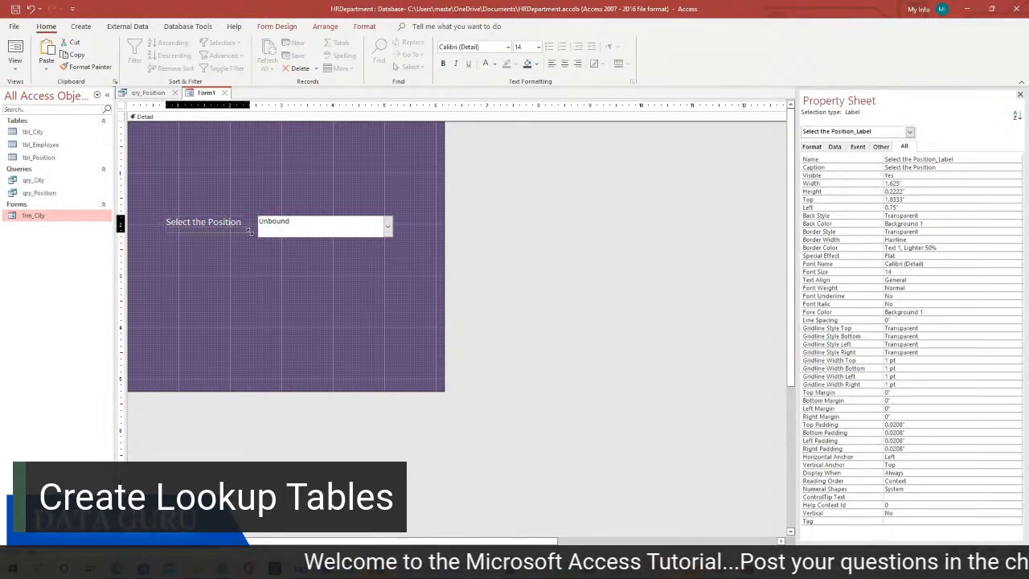
pyautogui.click(275, 211)
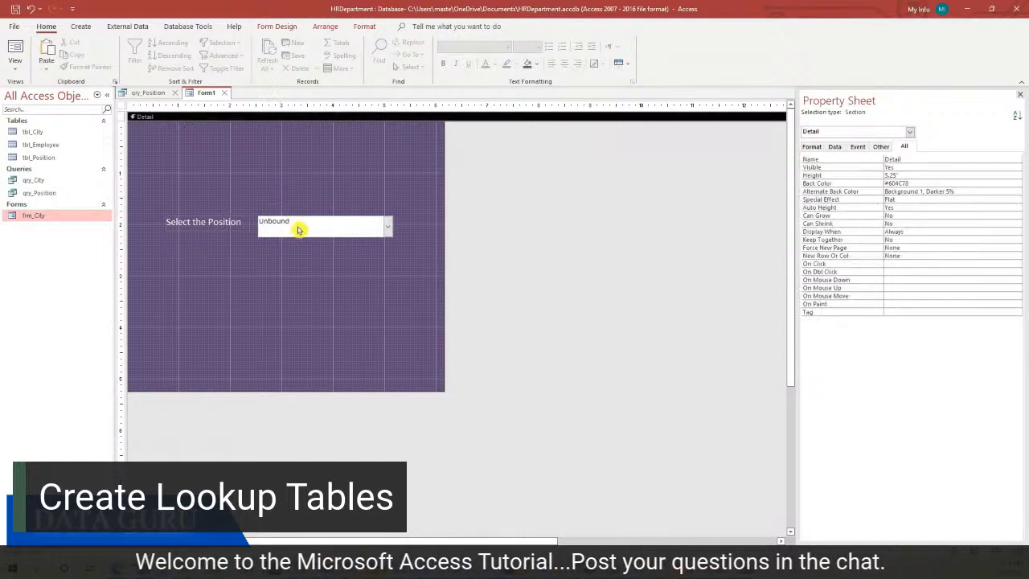
pyautogui.click(14, 64)
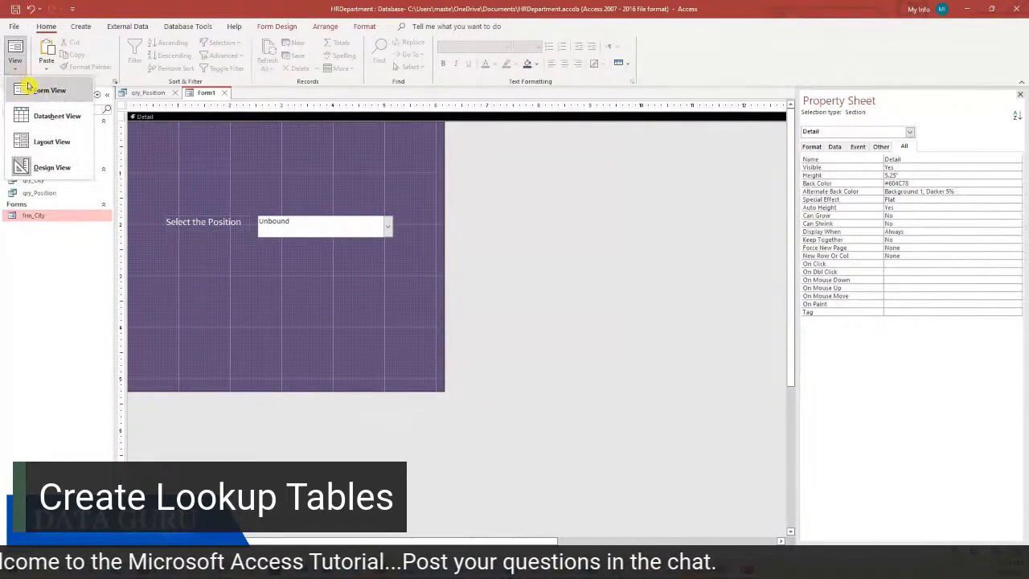
# Check the position list's entries in Form View, then return to Design View
pyautogui.click(32, 87)
pyautogui.click(384, 203)
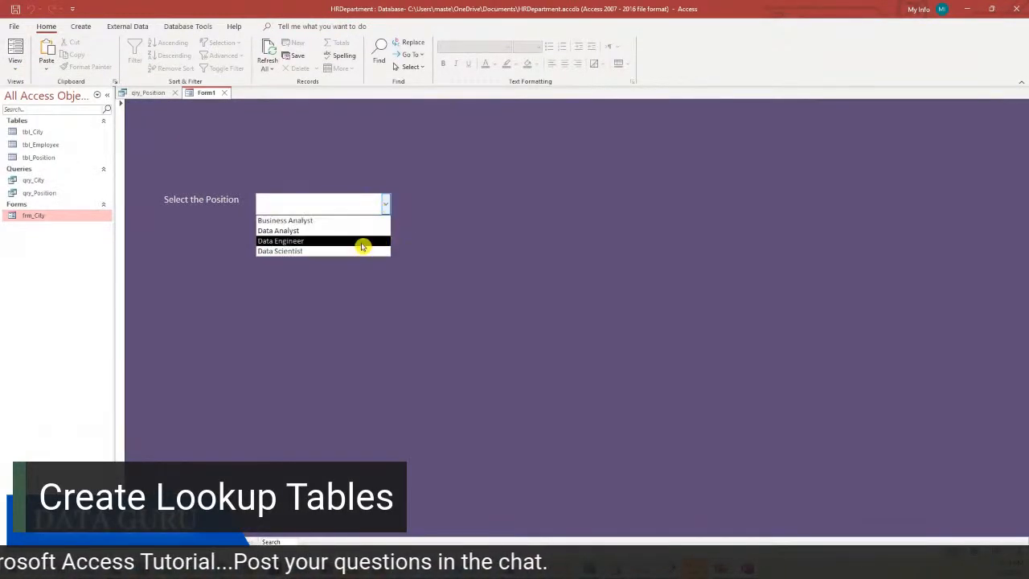
pyautogui.click(452, 205)
pyautogui.rightClick(452, 204)
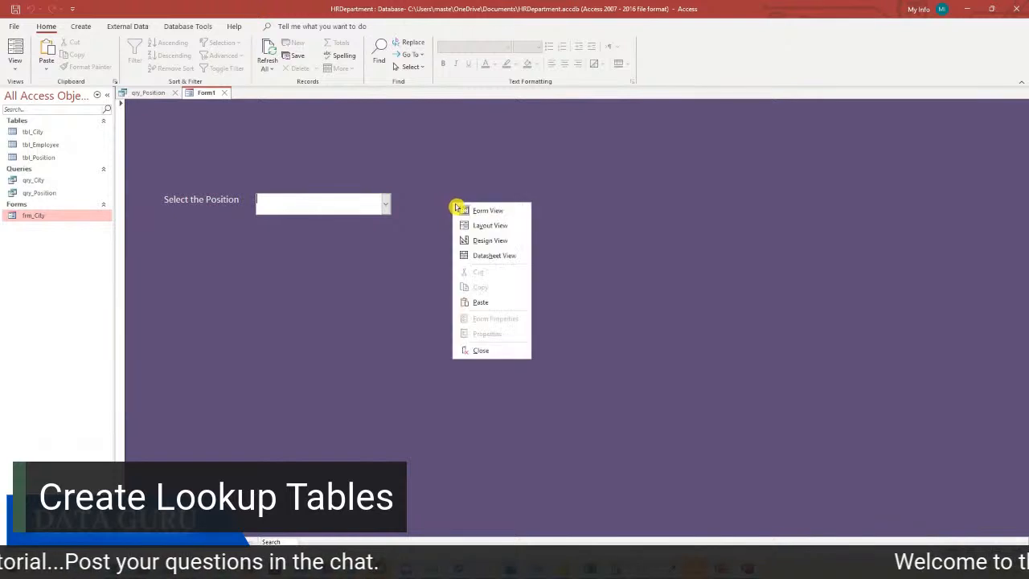
pyautogui.click(484, 241)
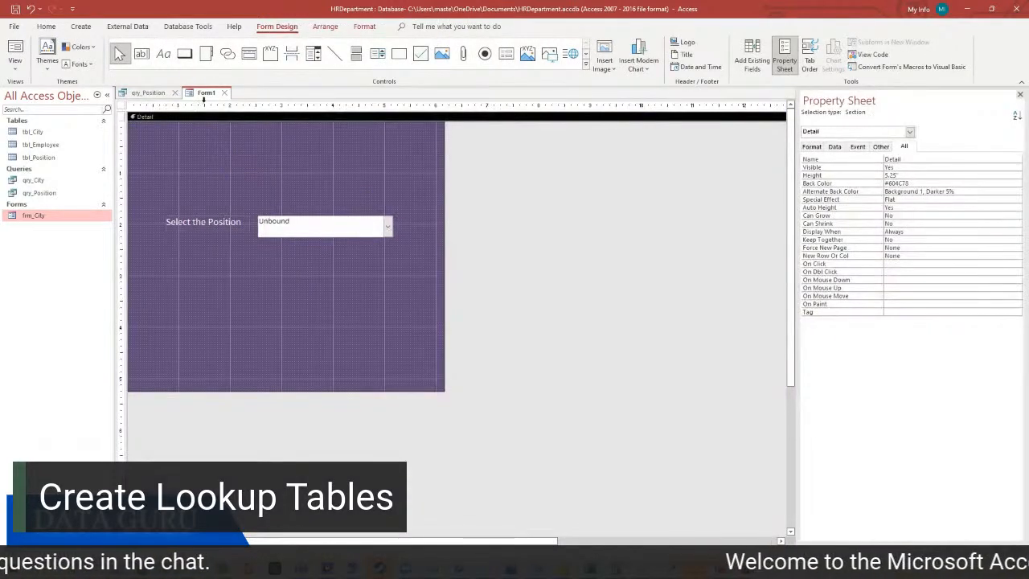
# Save the new form as frm_Position
pyautogui.rightClick(206, 95)
pyautogui.click(235, 104)
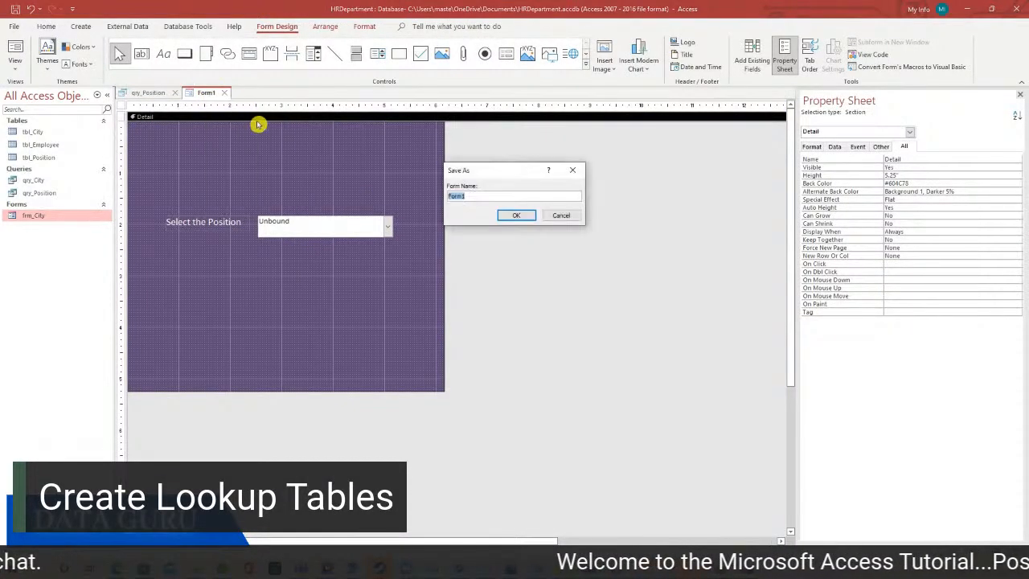
pyautogui.write('f')
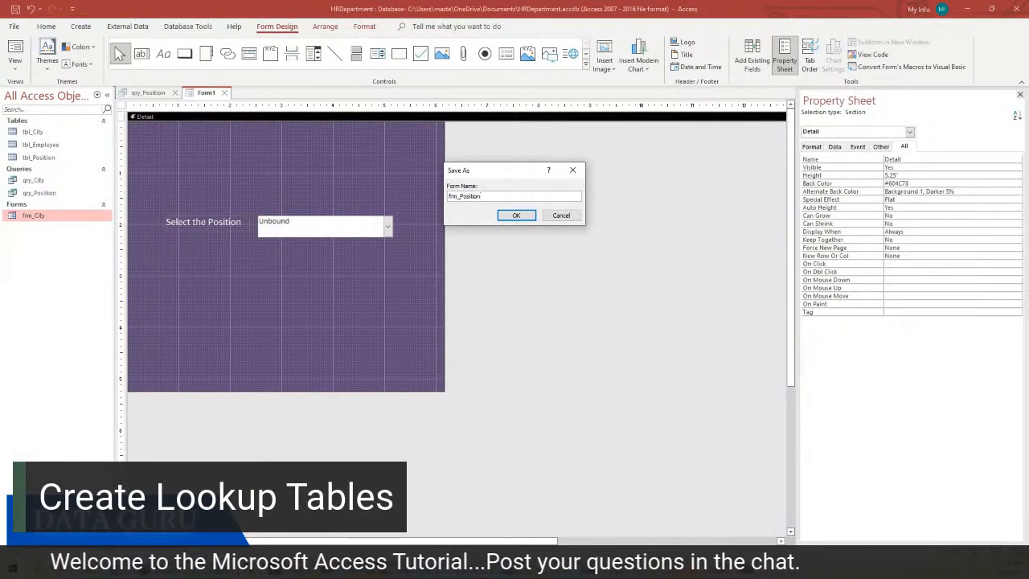
pyautogui.write('rm_Position')
pyautogui.click(518, 216)
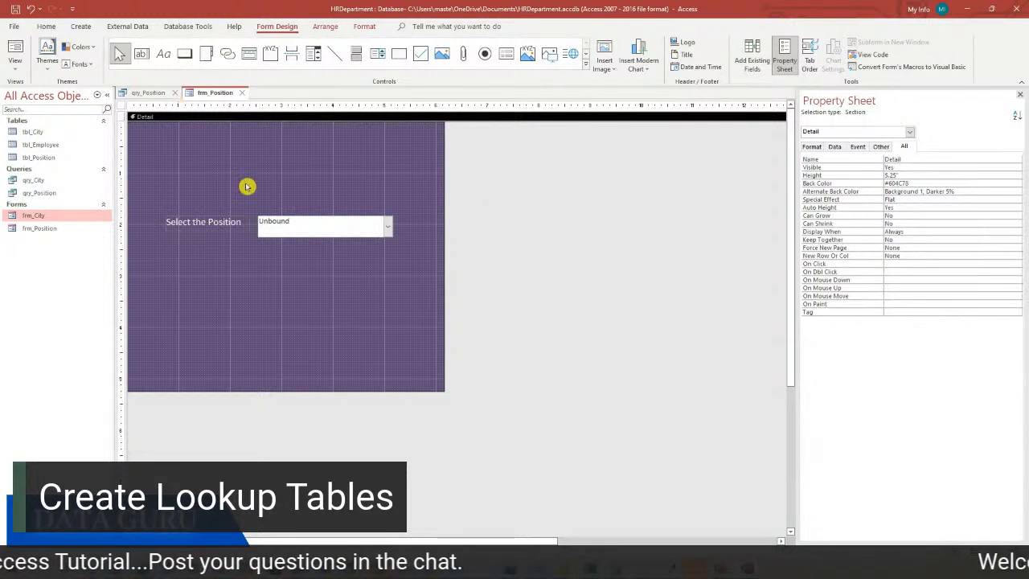
pyautogui.click(314, 222)
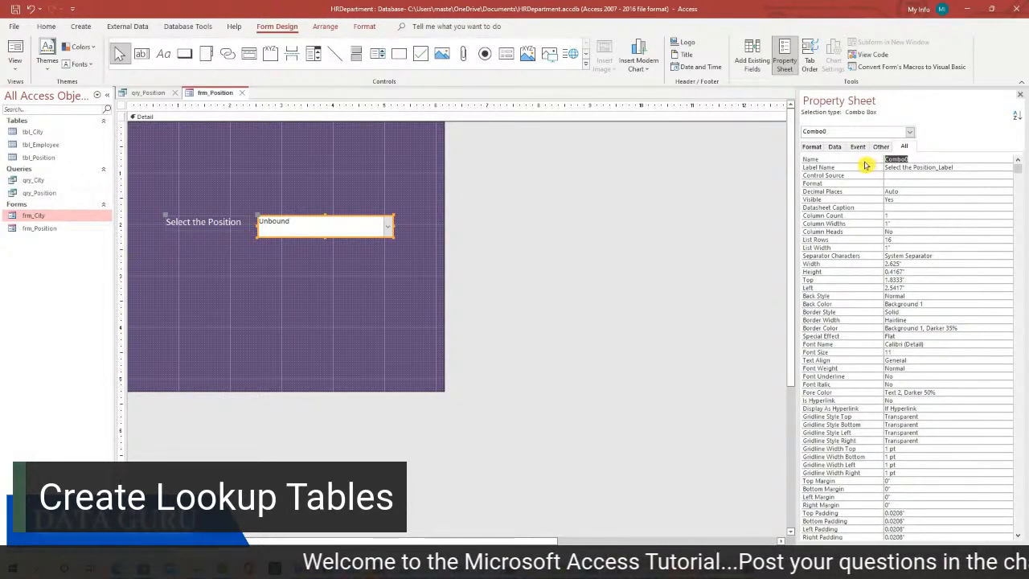
# Change the combo box's Name property to PositionCombobox
pyautogui.write('Position')
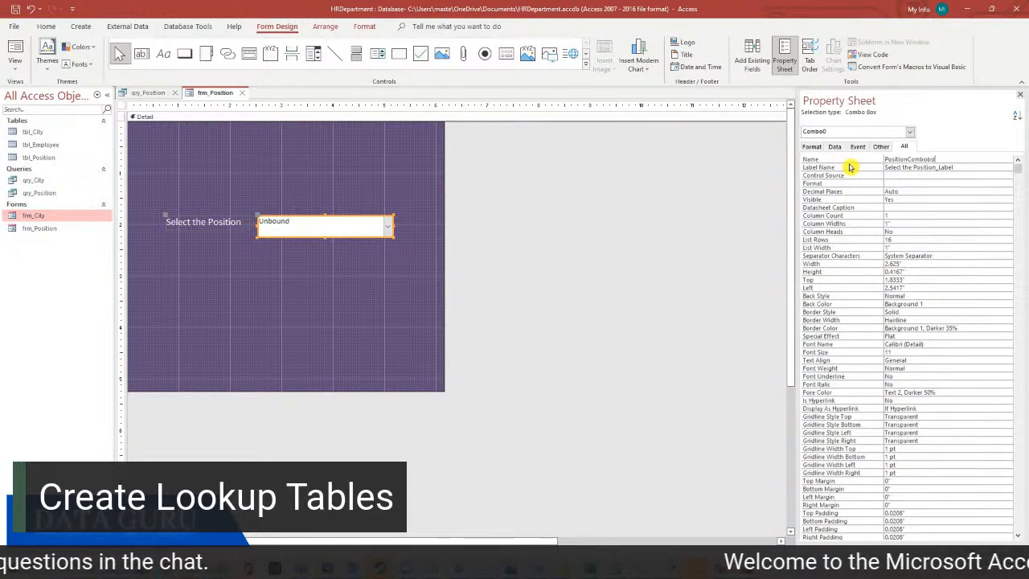
pyautogui.write('x')
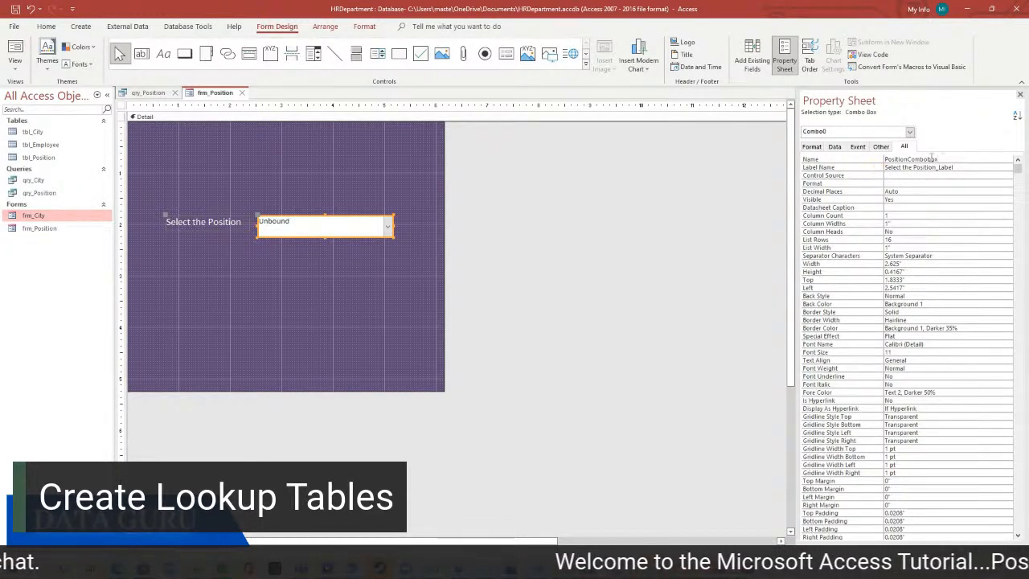
pyautogui.moveTo(937, 159); pyautogui.dragTo(884, 159)
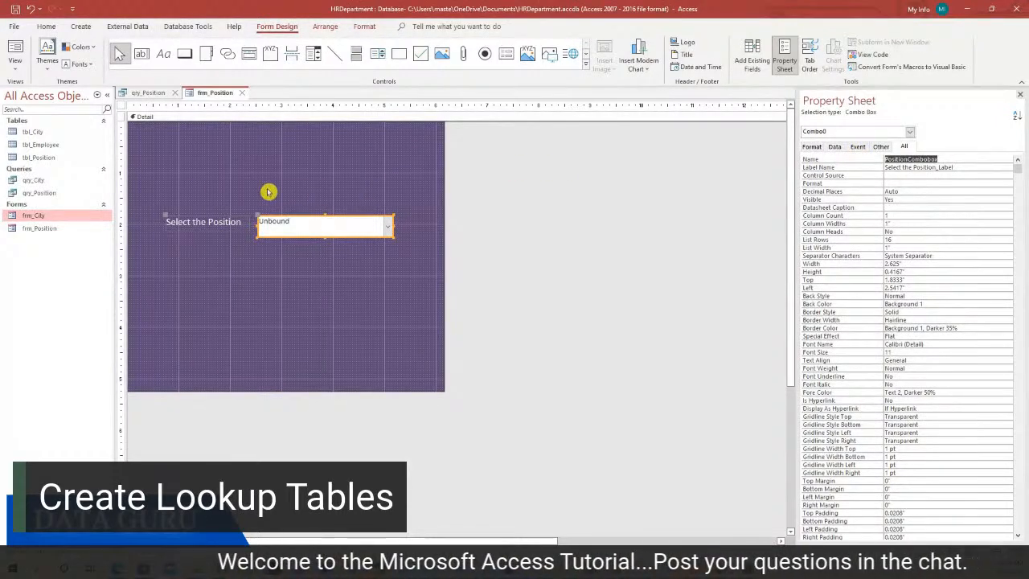
# Save qry_Position from its tab and go back to the frm_Position design
pyautogui.click(152, 92)
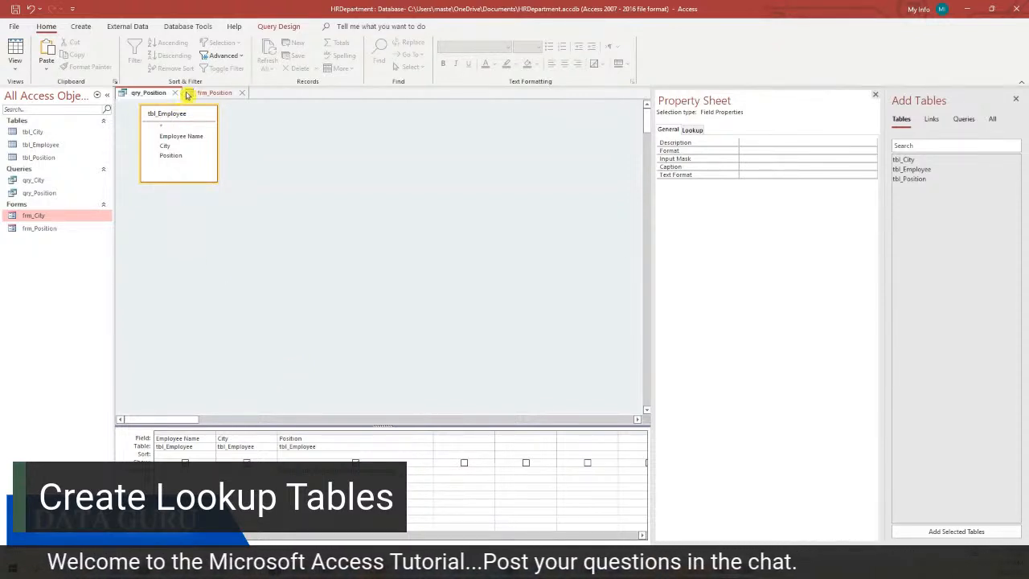
pyautogui.rightClick(157, 95)
pyautogui.click(185, 104)
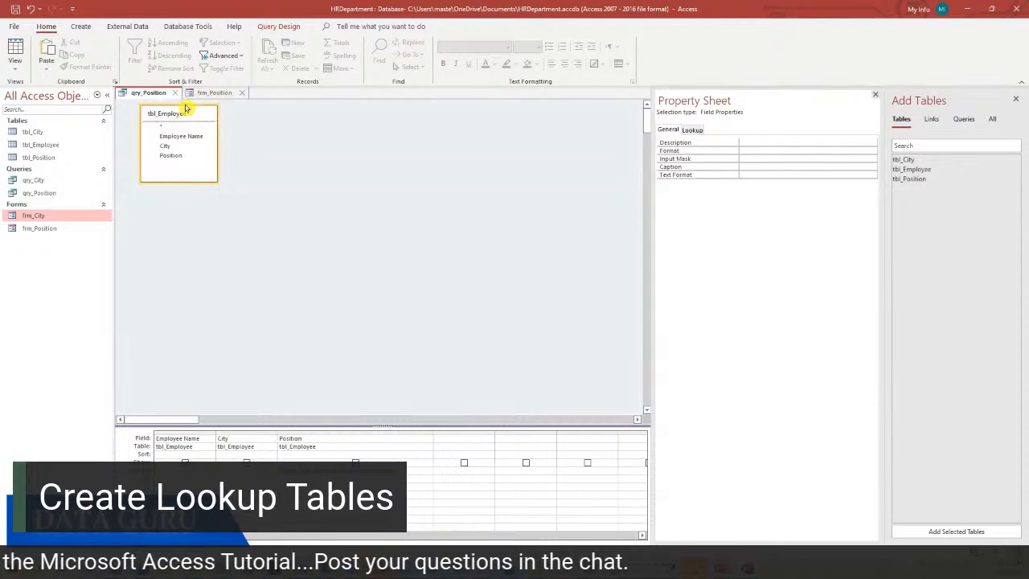
pyautogui.click(206, 94)
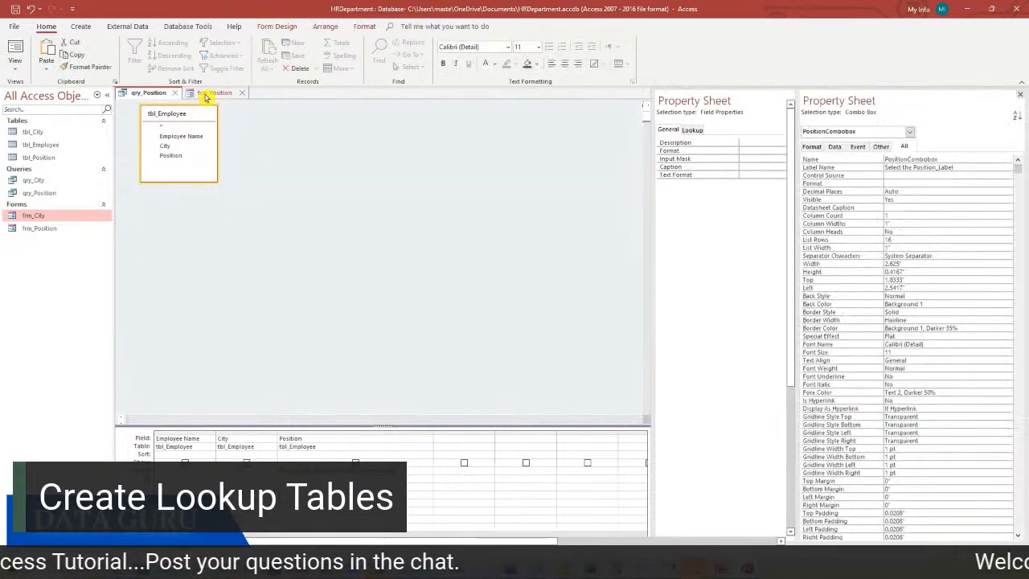
pyautogui.click(218, 149)
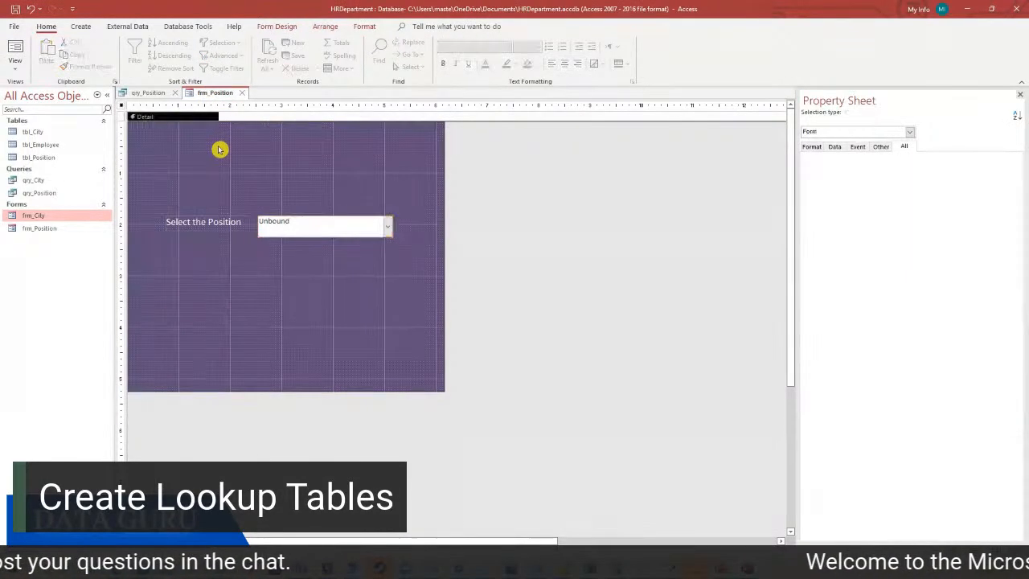
pyautogui.click(288, 27)
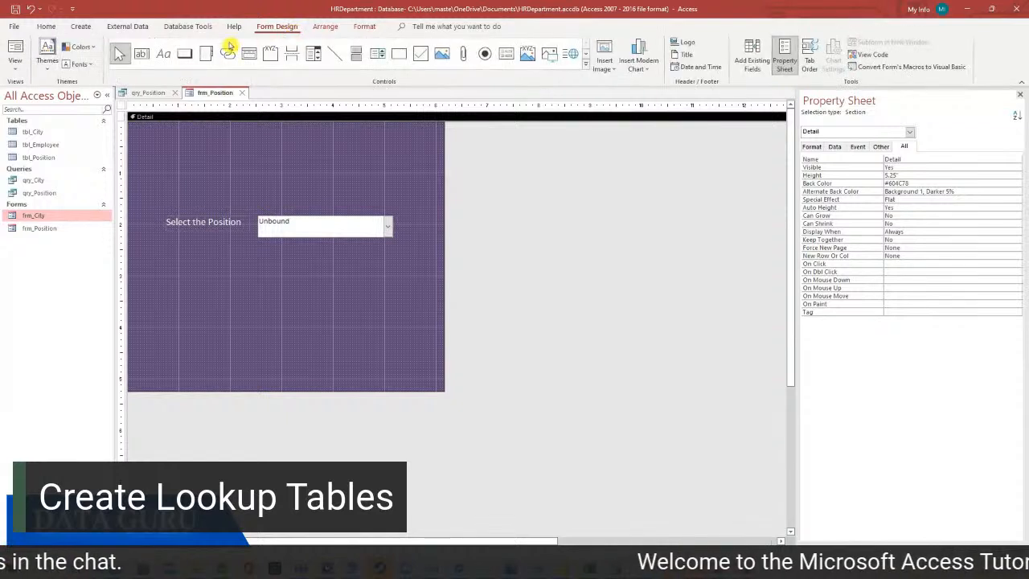
# Draw a button below the combo box that runs qry_Position
pyautogui.click(183, 58)
pyautogui.moveTo(272, 266); pyautogui.dragTo(362, 297)
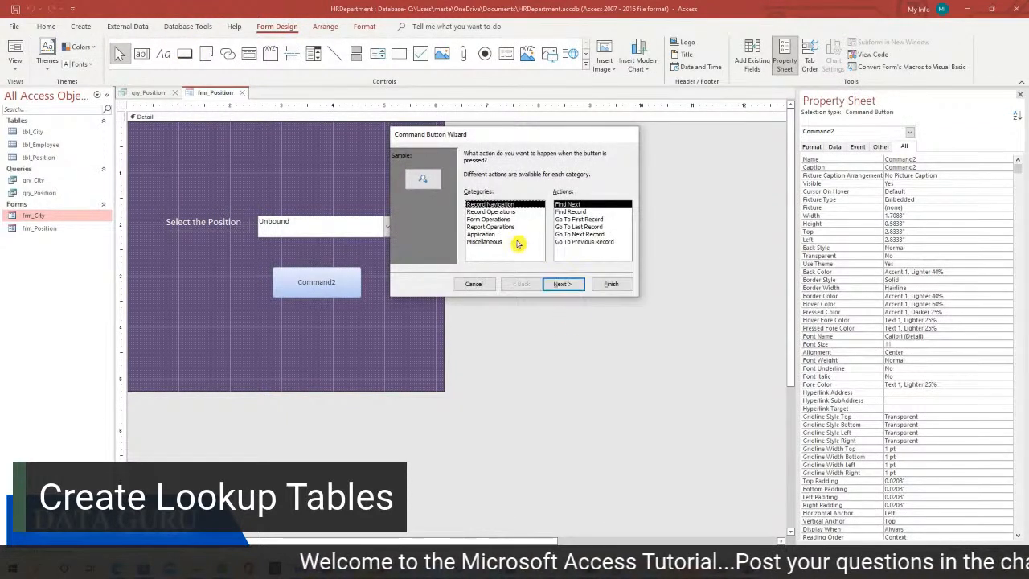
pyautogui.click(507, 242)
pyautogui.click(587, 228)
pyautogui.click(563, 284)
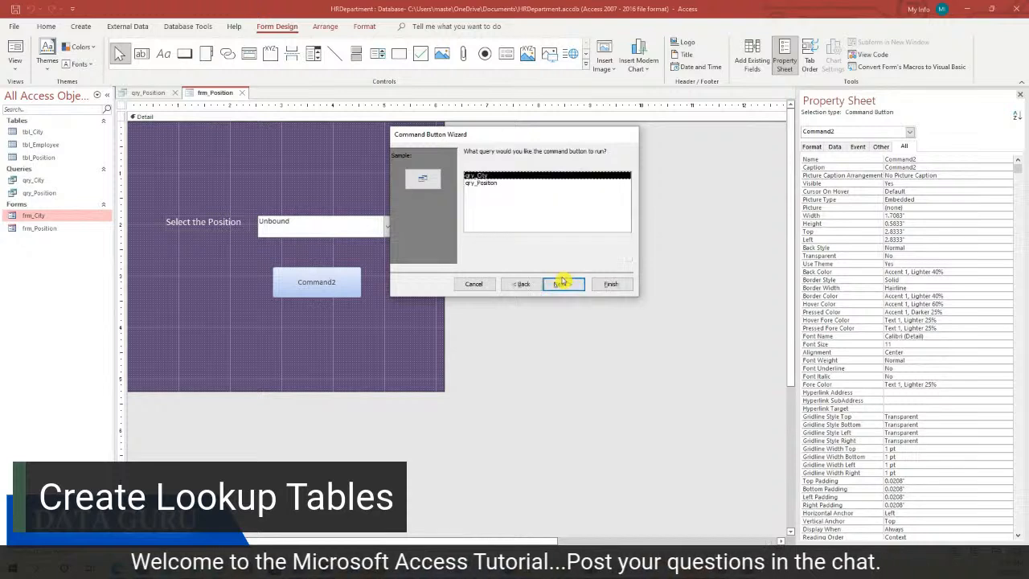
pyautogui.click(515, 182)
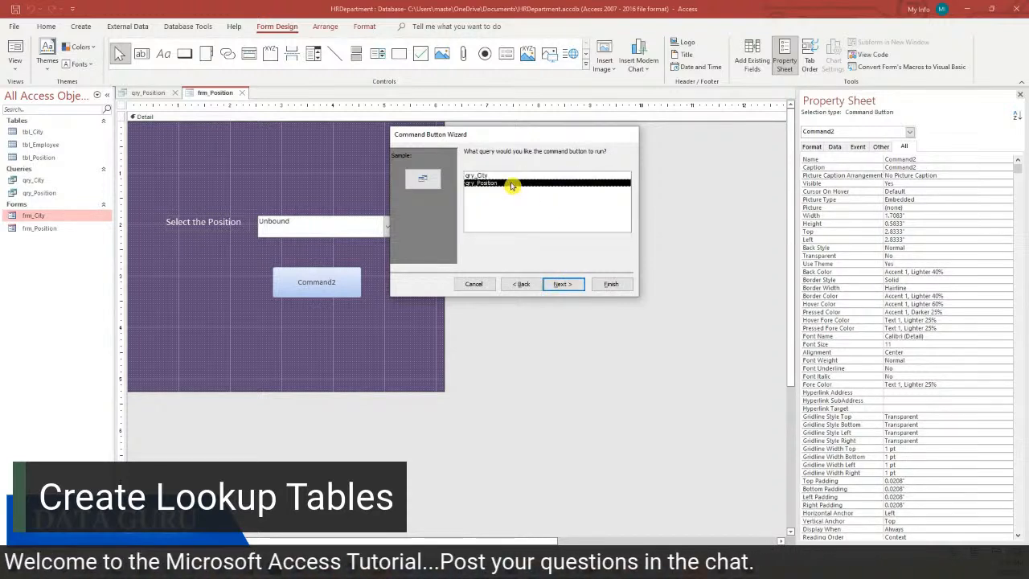
# Caption the button 'Run Query', finish the wizard, and enlarge it
pyautogui.click(555, 280)
pyautogui.click(473, 197)
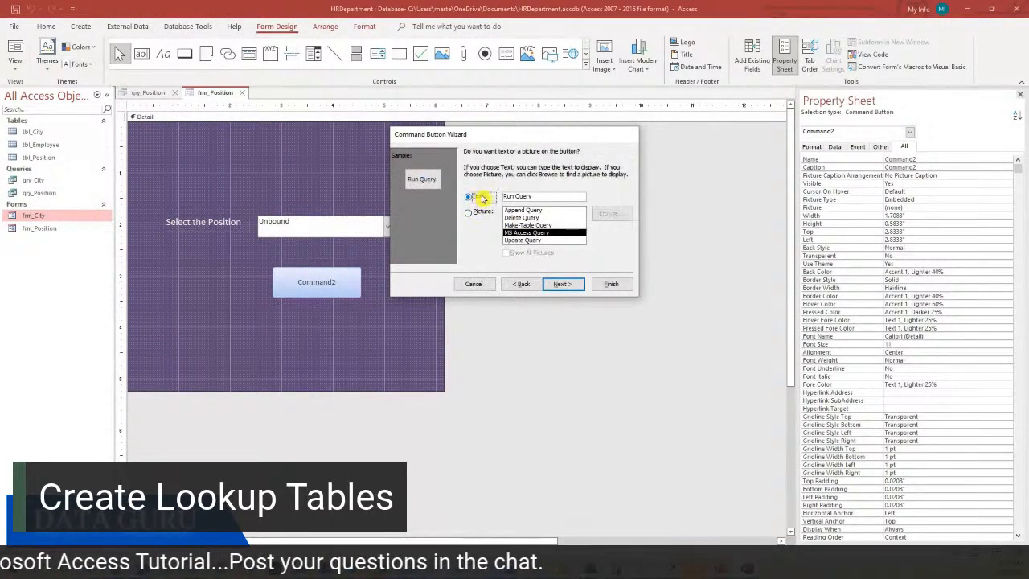
pyautogui.click(563, 284)
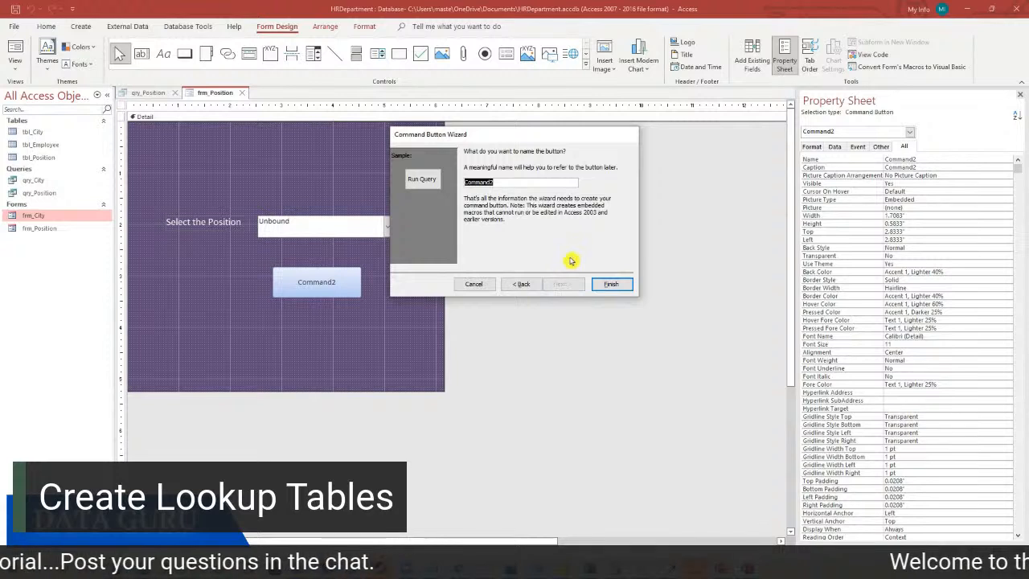
pyautogui.click(612, 284)
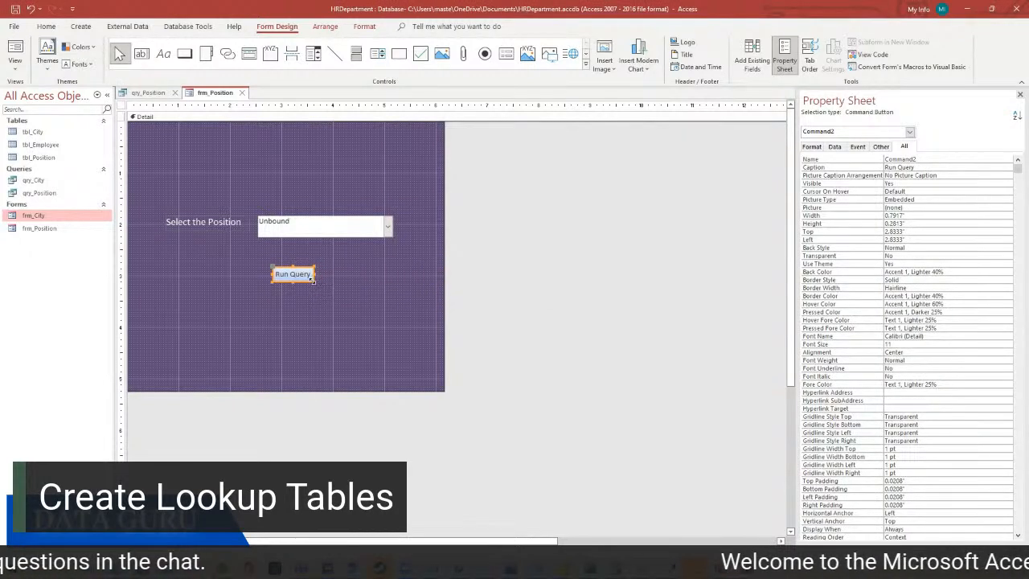
pyautogui.moveTo(328, 285)
pyautogui.mouseDown()
pyautogui.moveTo(352, 292)
pyautogui.moveTo(336, 276)
pyautogui.mouseUp()
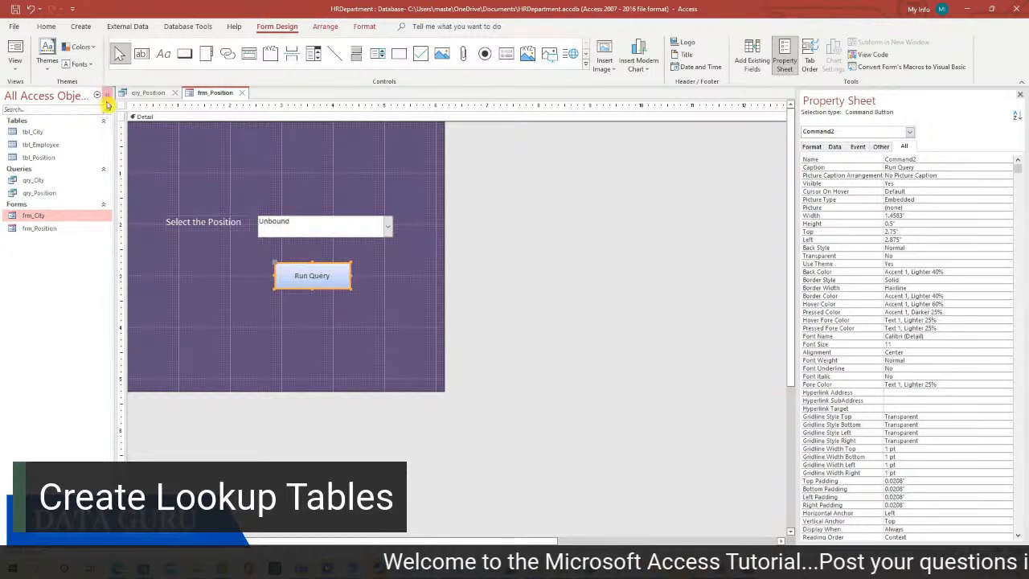
pyautogui.click(15, 64)
# In Form View, search for Data Analyst employees and close the results
pyautogui.click(41, 90)
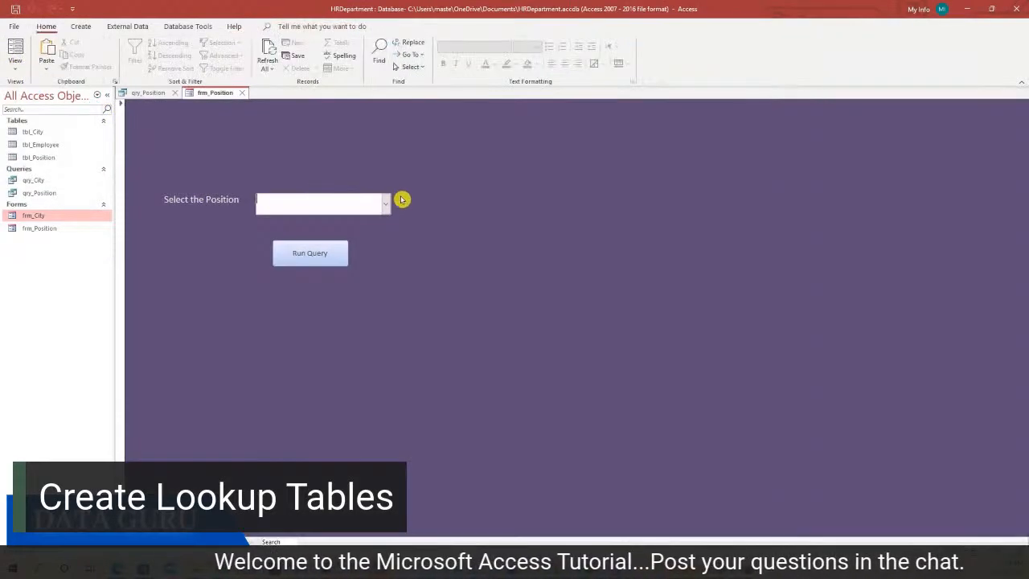
pyautogui.click(386, 206)
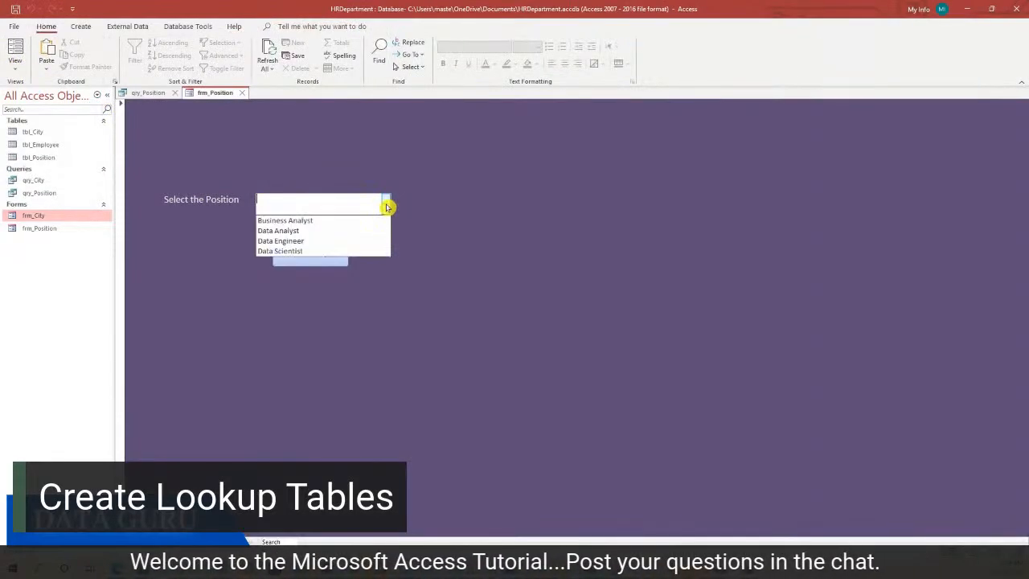
pyautogui.click(352, 231)
pyautogui.click(329, 261)
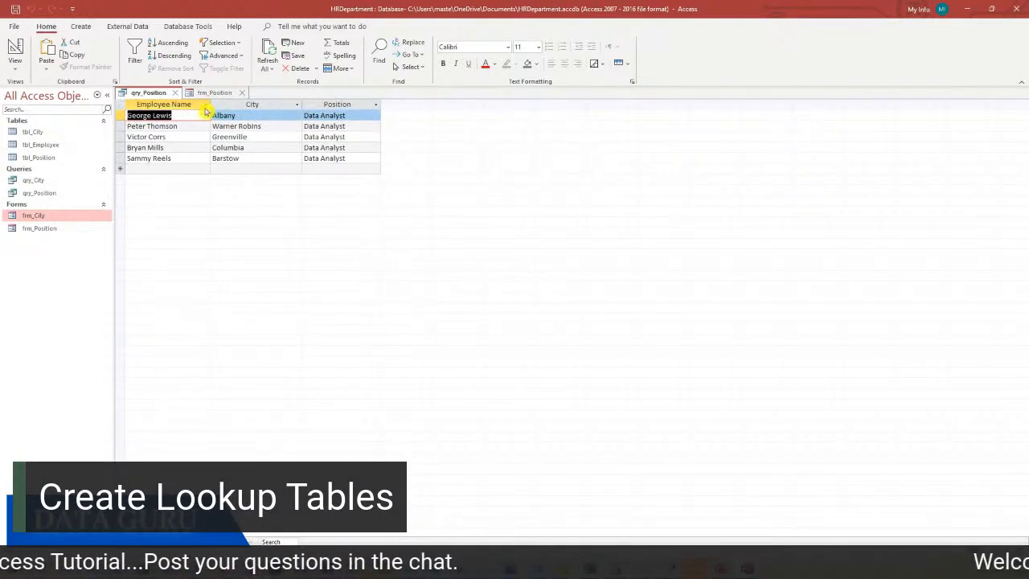
pyautogui.click(175, 94)
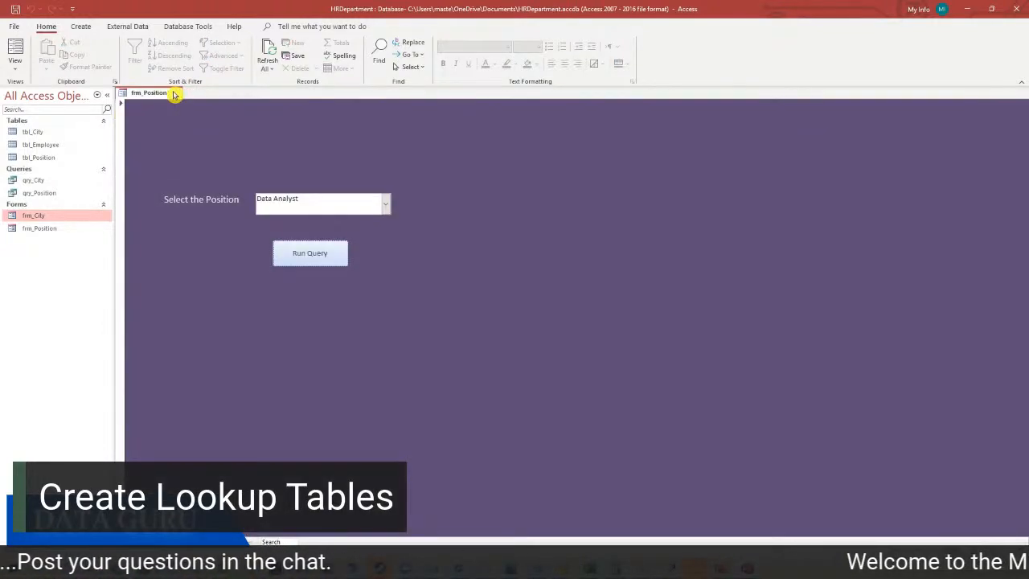
# Search for Data Engineer employees and close the results
pyautogui.click(386, 204)
pyautogui.click(338, 242)
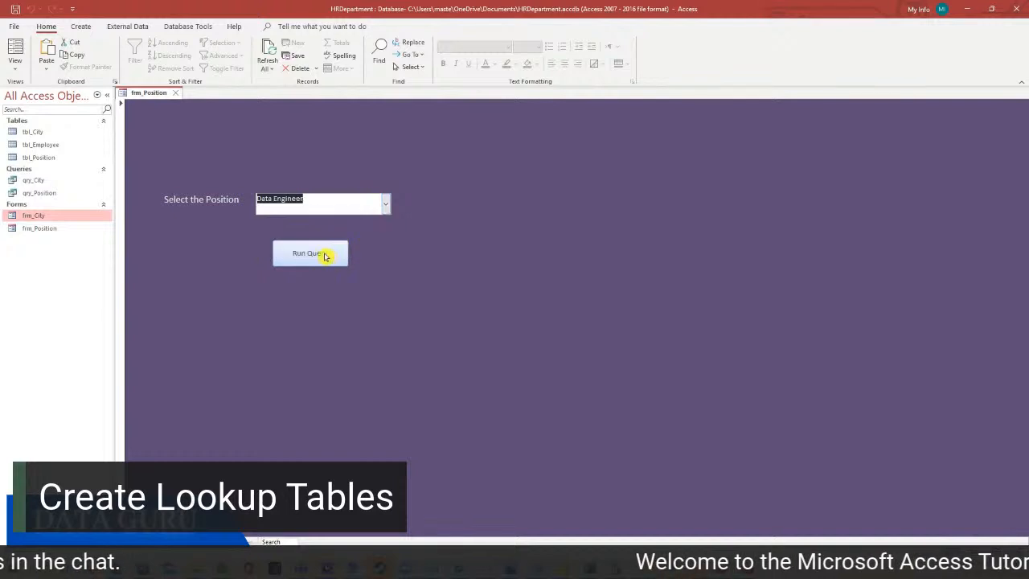
pyautogui.click(326, 257)
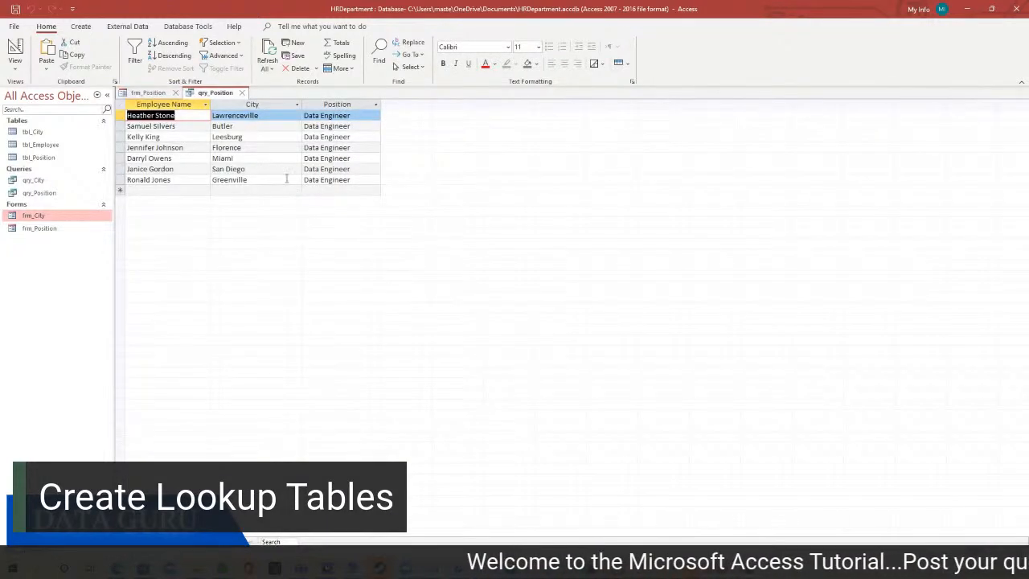
pyautogui.click(242, 93)
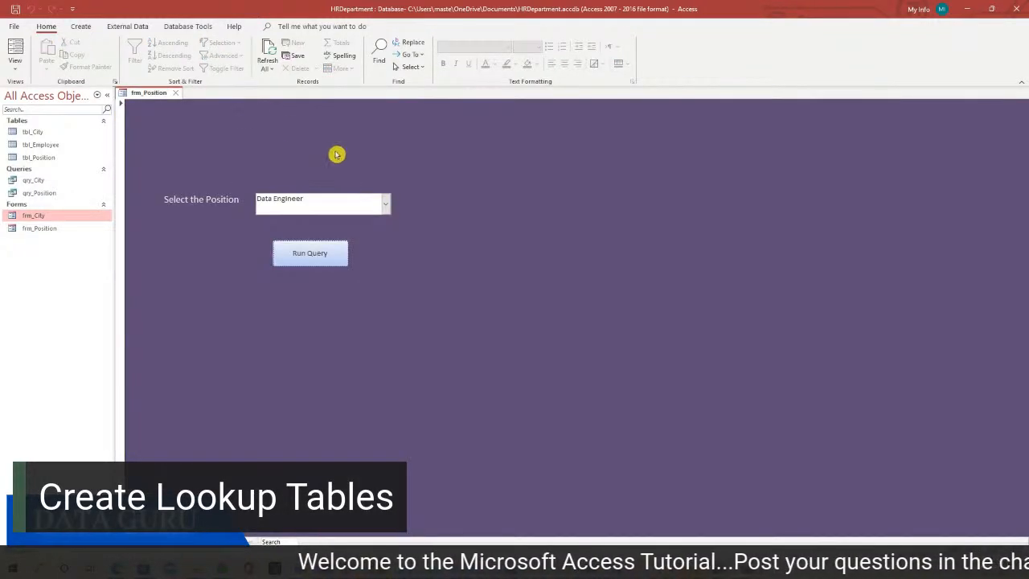
# Save frm_Position and switch to the PowerPoint Requirements slide
pyautogui.rightClick(329, 155)
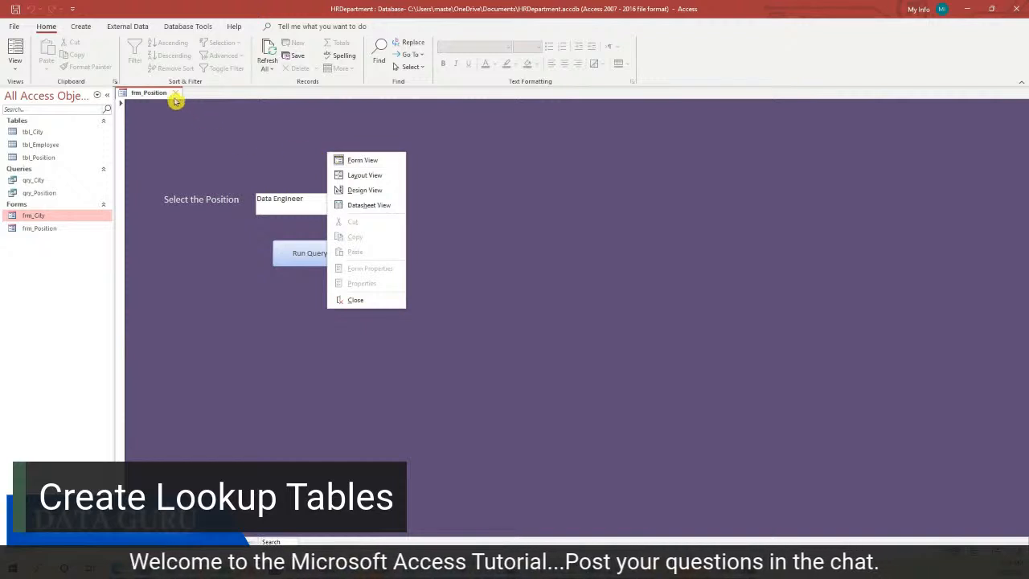
pyautogui.rightClick(149, 93)
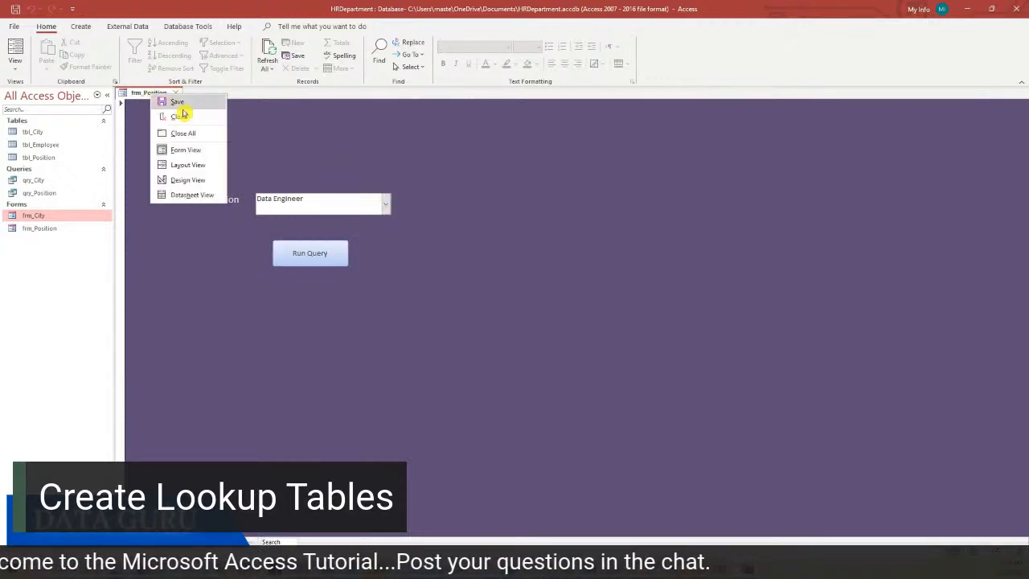
pyautogui.click(190, 109)
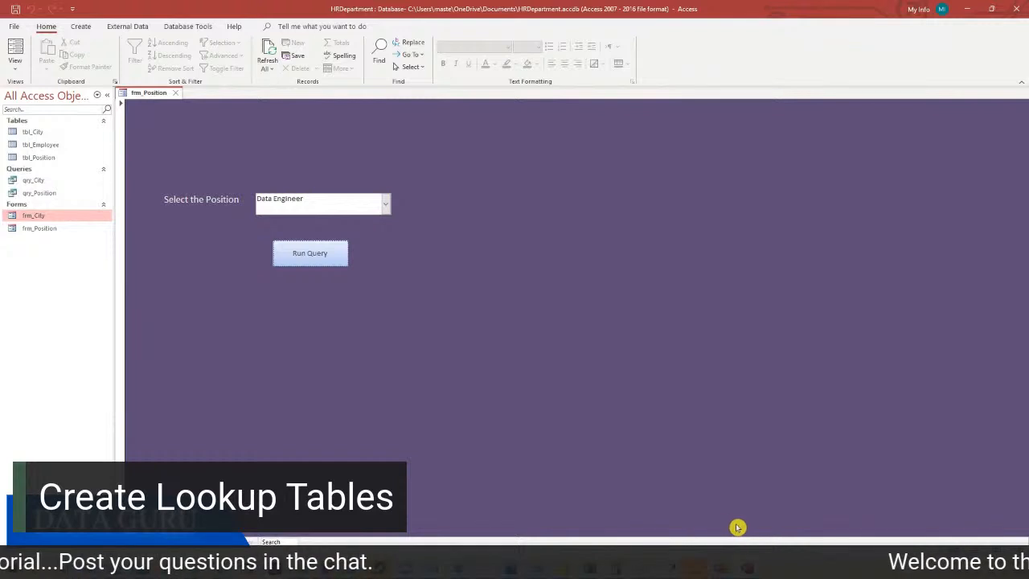
pyautogui.click(746, 567)
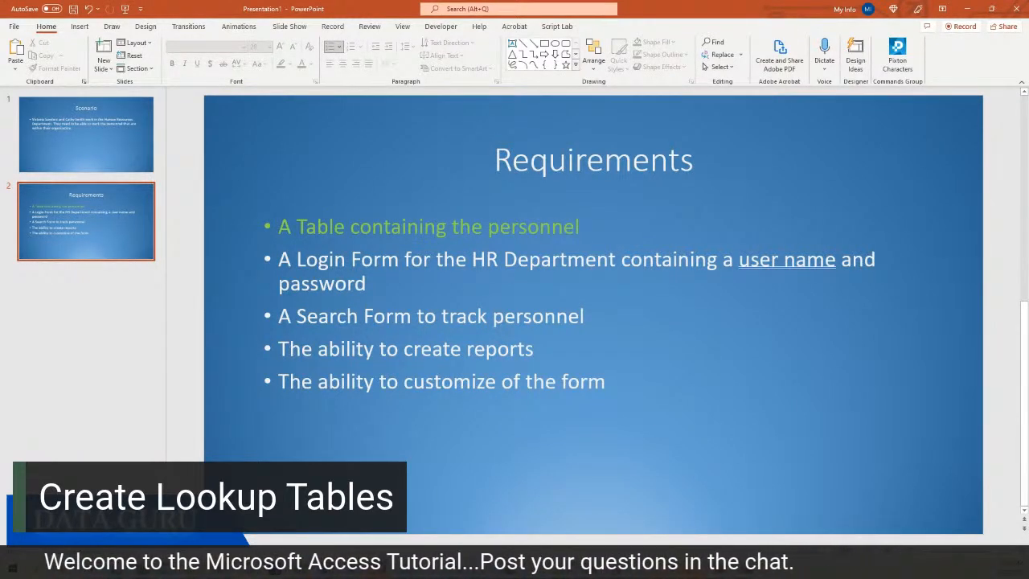
# Color the 'A Search Form to track personnel' bullet green, then switch back to the HRDepartment database
pyautogui.moveTo(282, 316); pyautogui.dragTo(595, 316)
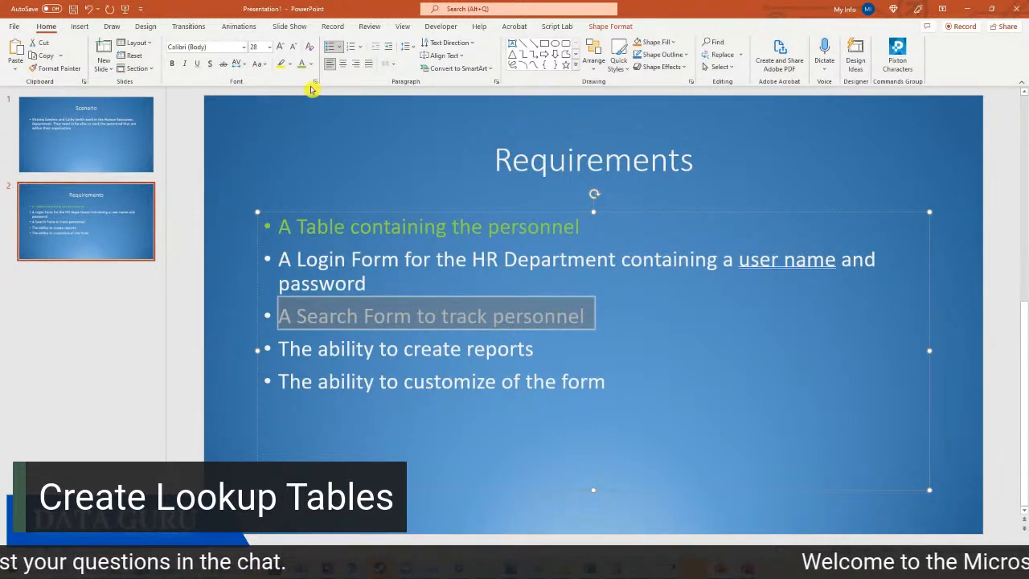
pyautogui.click(301, 64)
pyautogui.click(479, 330)
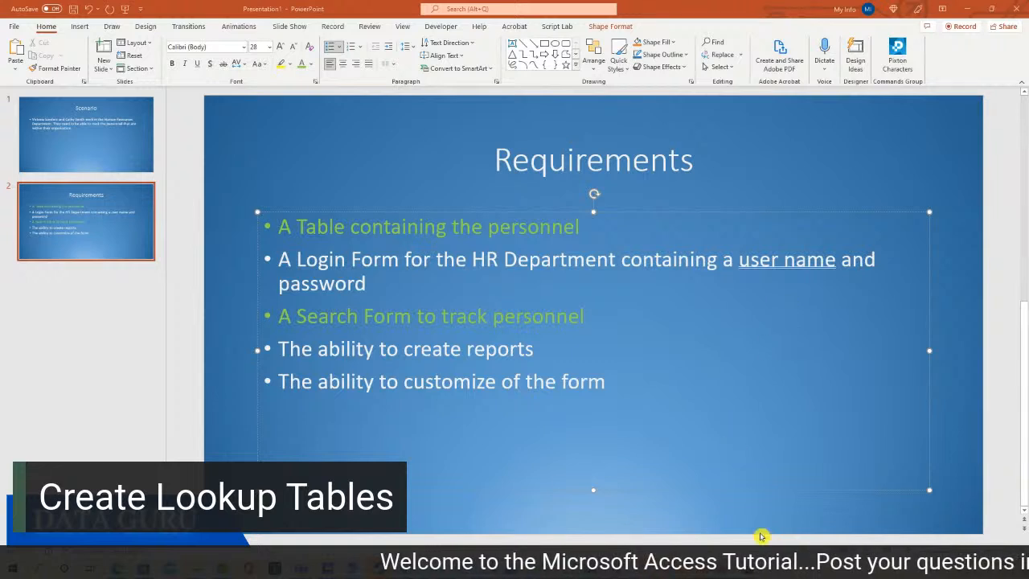
pyautogui.moveTo(748, 568)
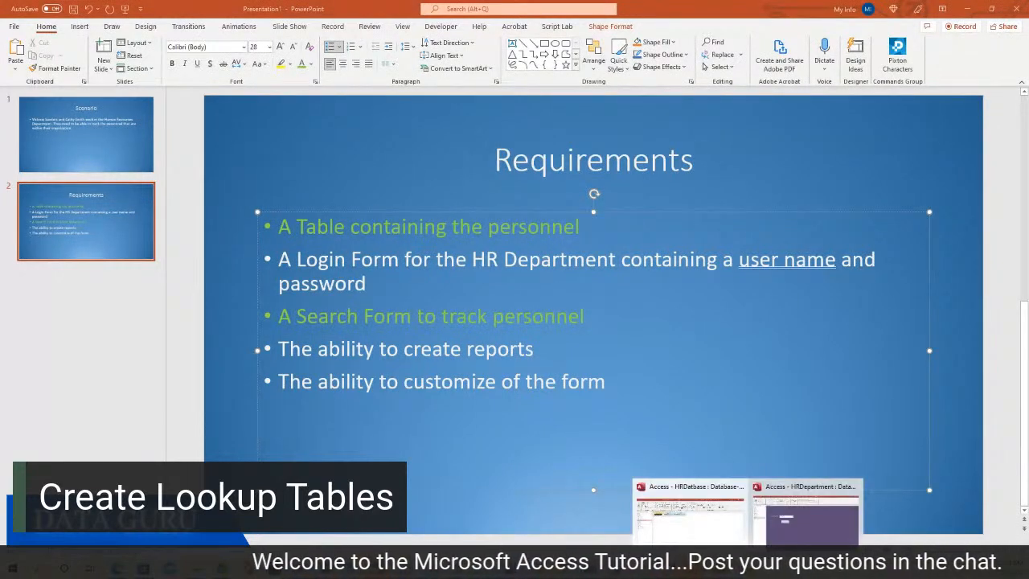
pyautogui.click(791, 539)
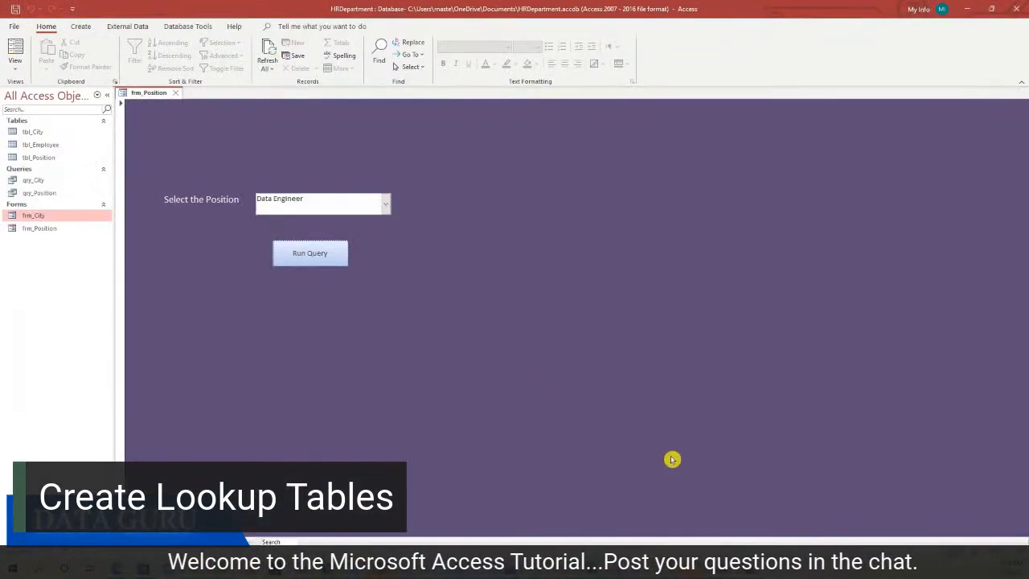
# Close frm_Position and design a new table with UserName and Password Short Text fields
pyautogui.click(177, 93)
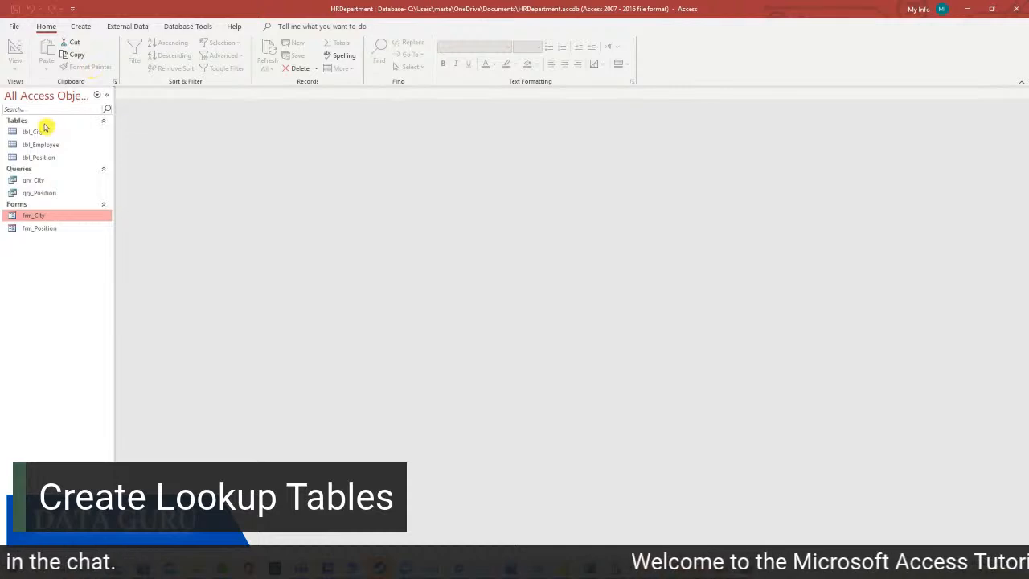
pyautogui.click(80, 26)
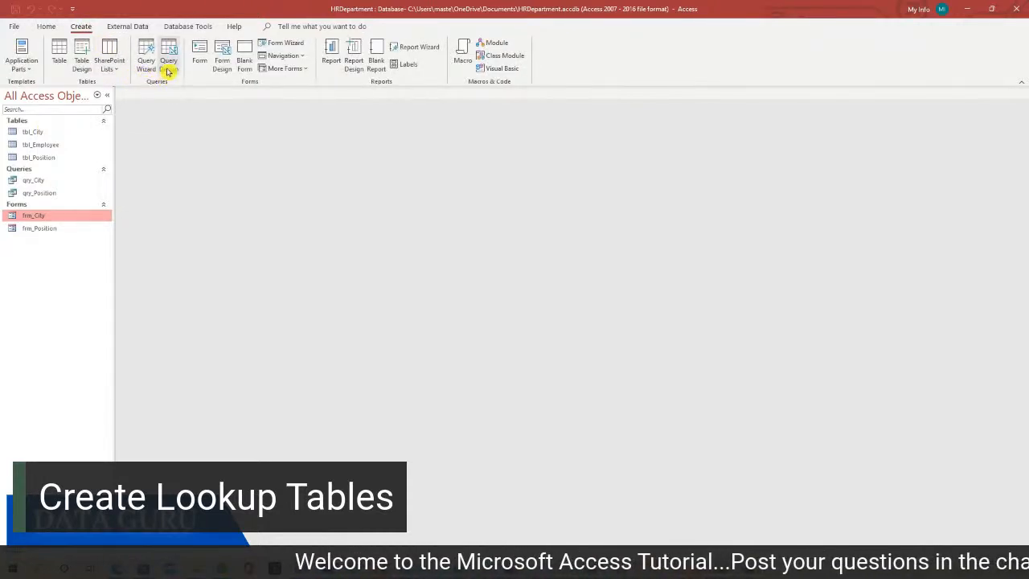
pyautogui.click(82, 64)
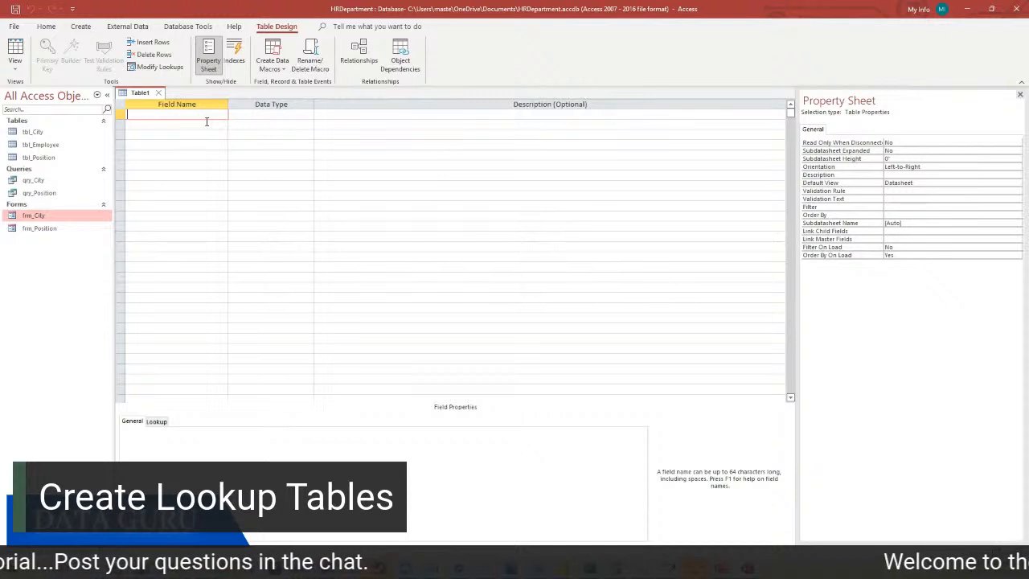
pyautogui.write('Us')
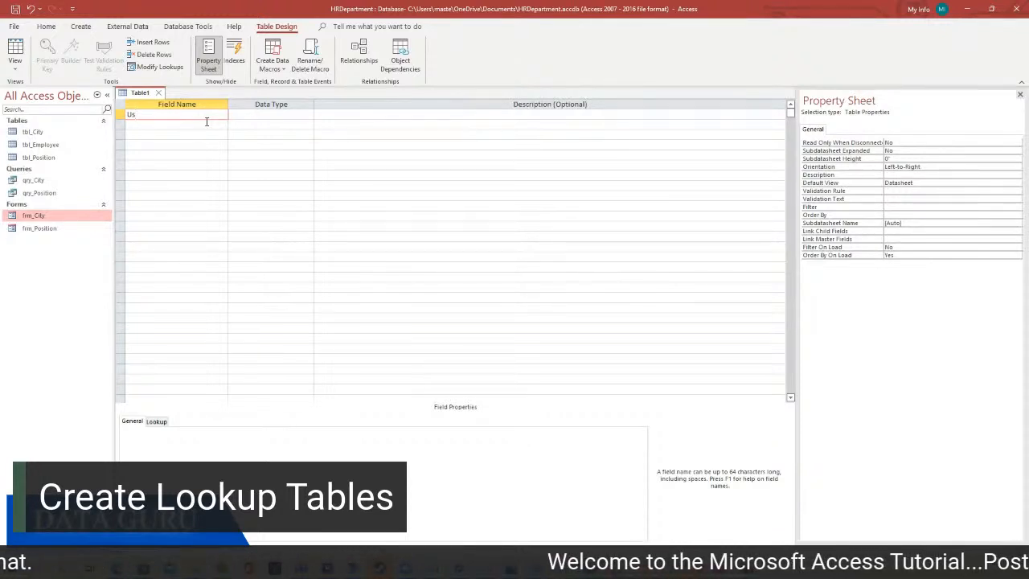
pyautogui.write('er')
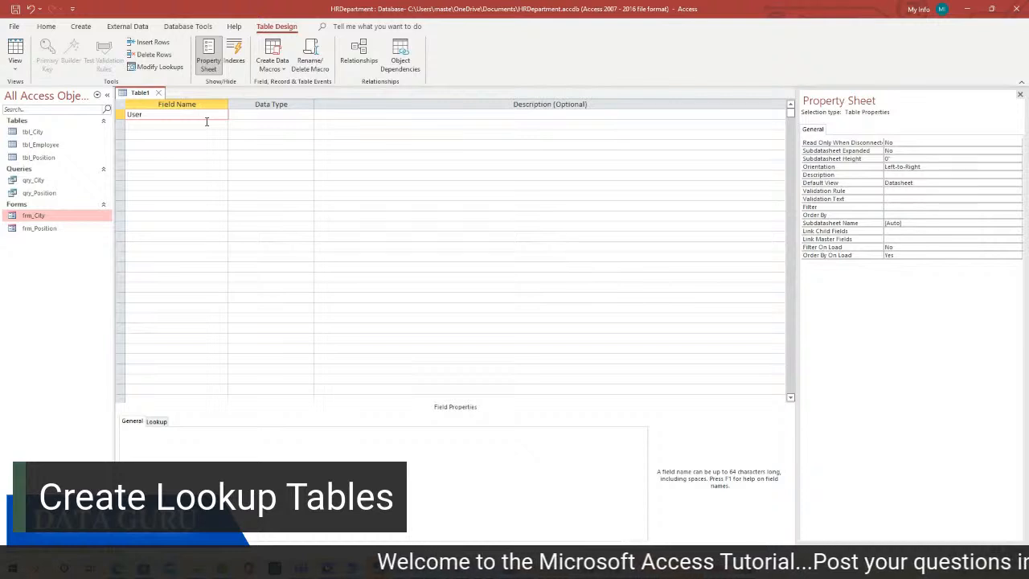
pyautogui.write('Na')
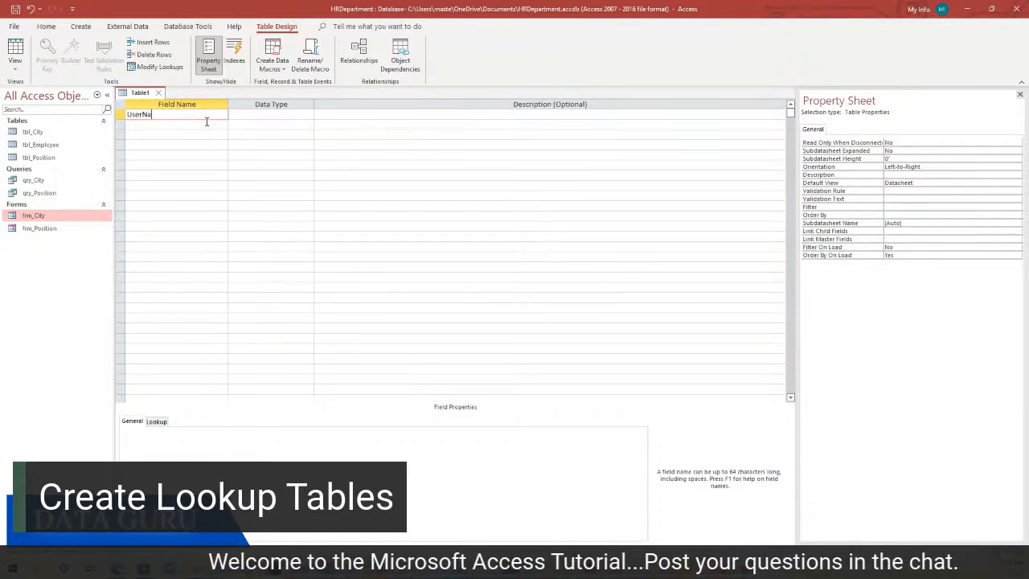
pyautogui.write('me')
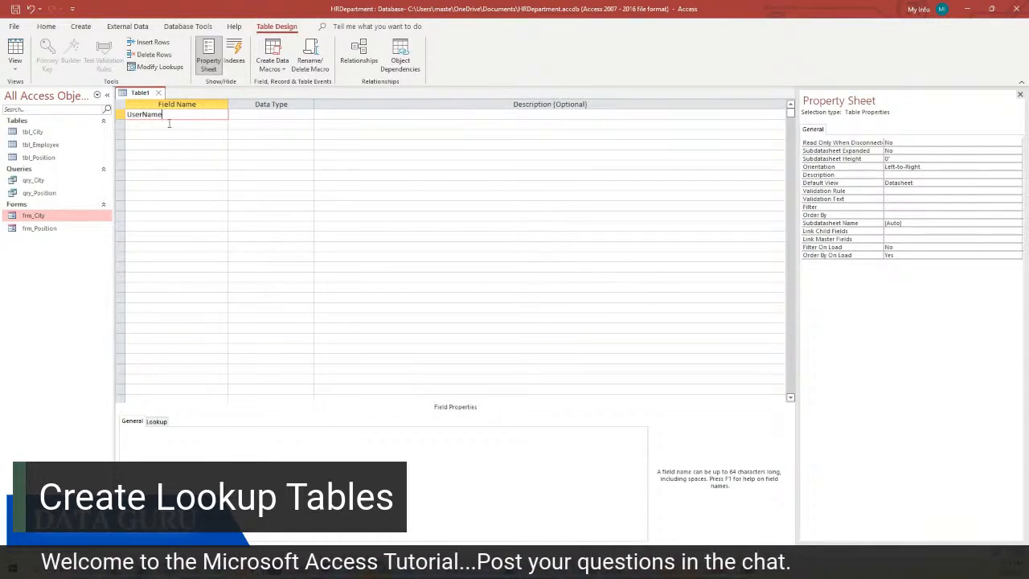
pyautogui.click(168, 125)
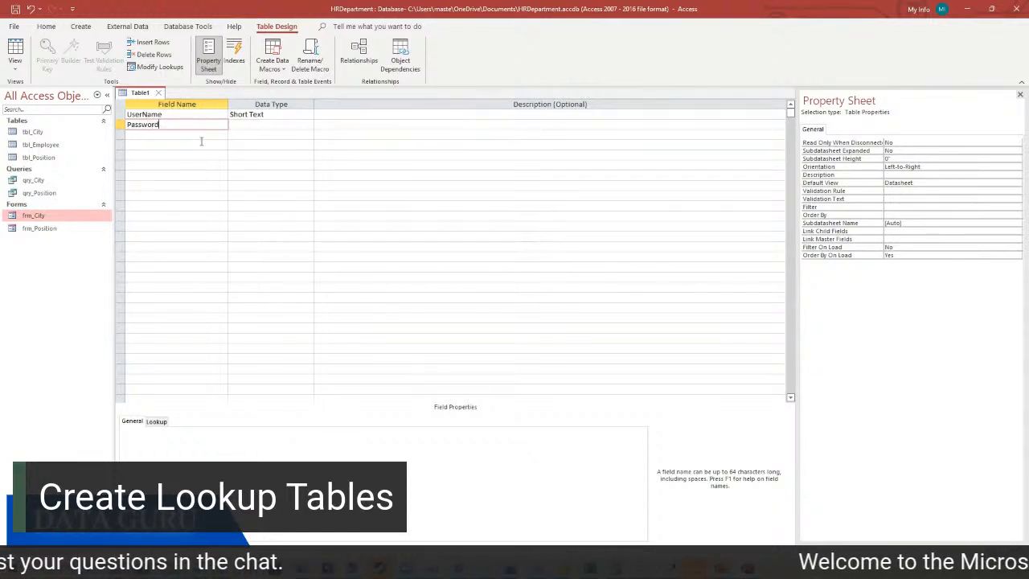
pyautogui.click(198, 133)
# Save the table as tbl_UserName without a primary key, then open it and widen UserName
pyautogui.rightClick(136, 96)
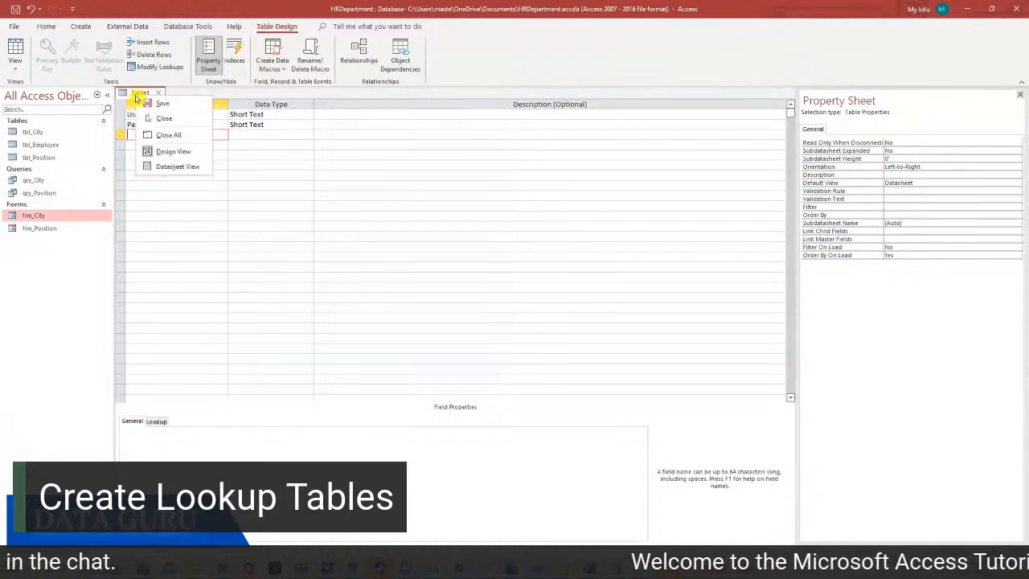
pyautogui.click(161, 103)
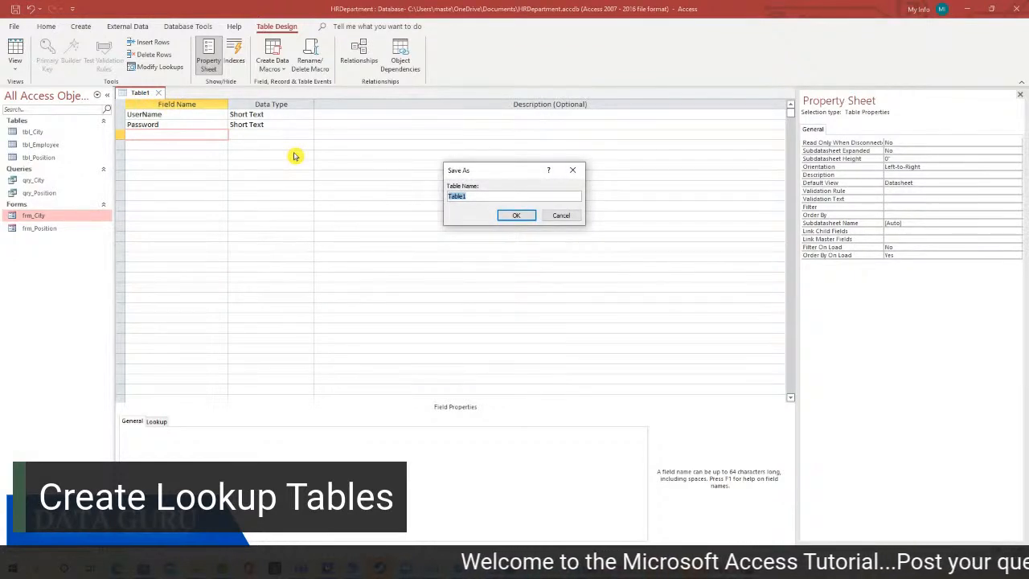
pyautogui.write('tbl_UserName')
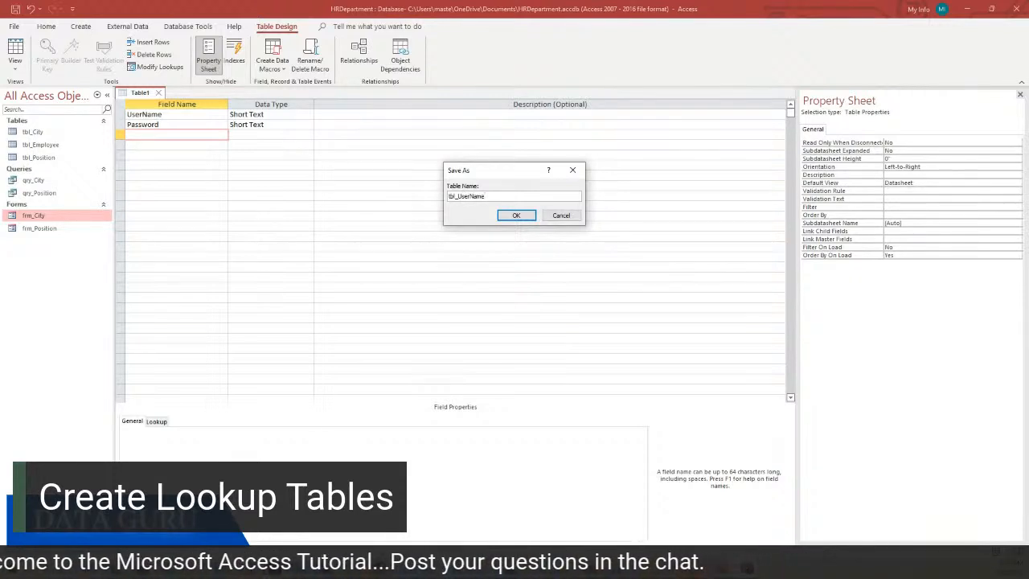
pyautogui.click(519, 215)
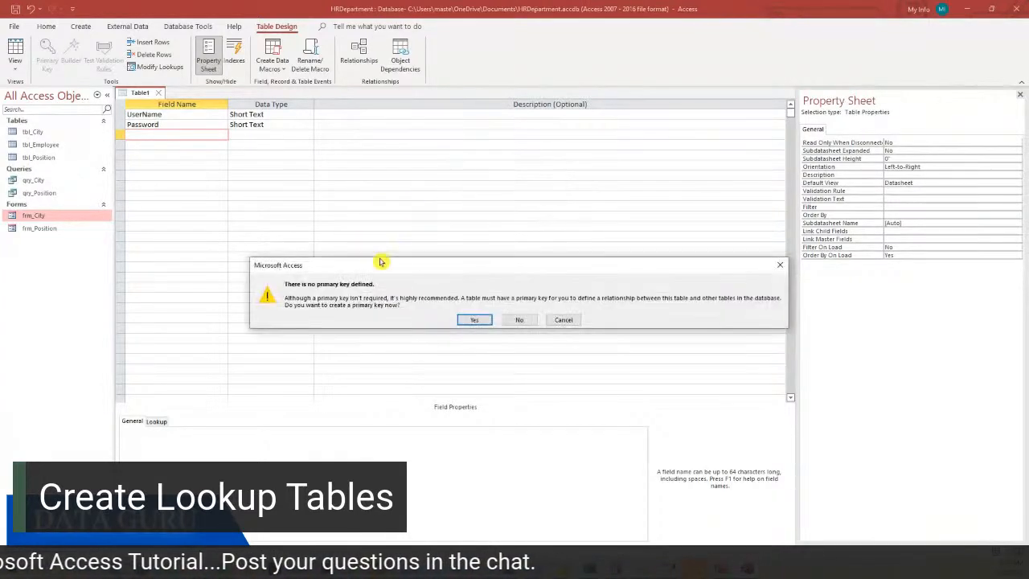
pyautogui.click(519, 320)
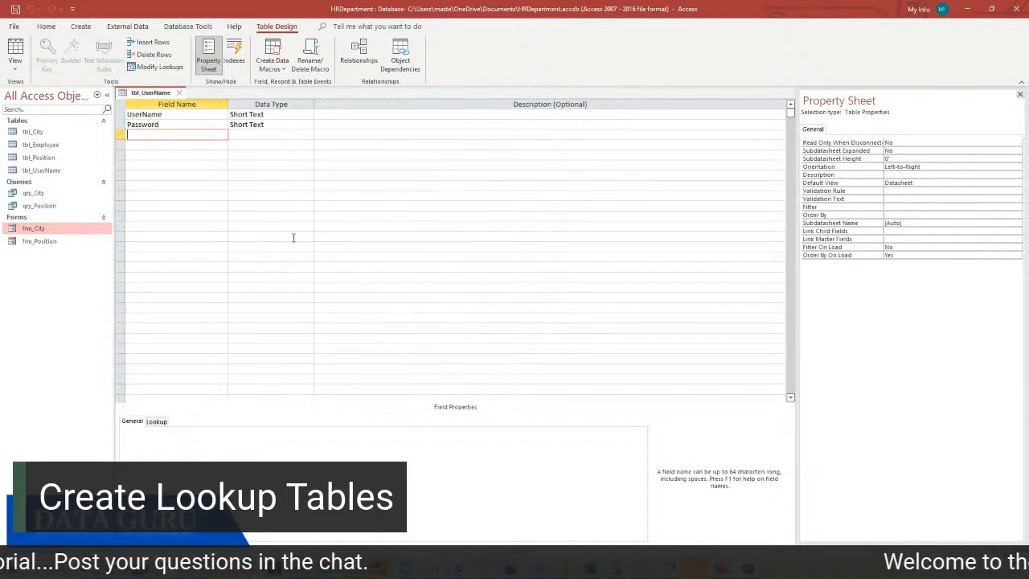
pyautogui.click(179, 92)
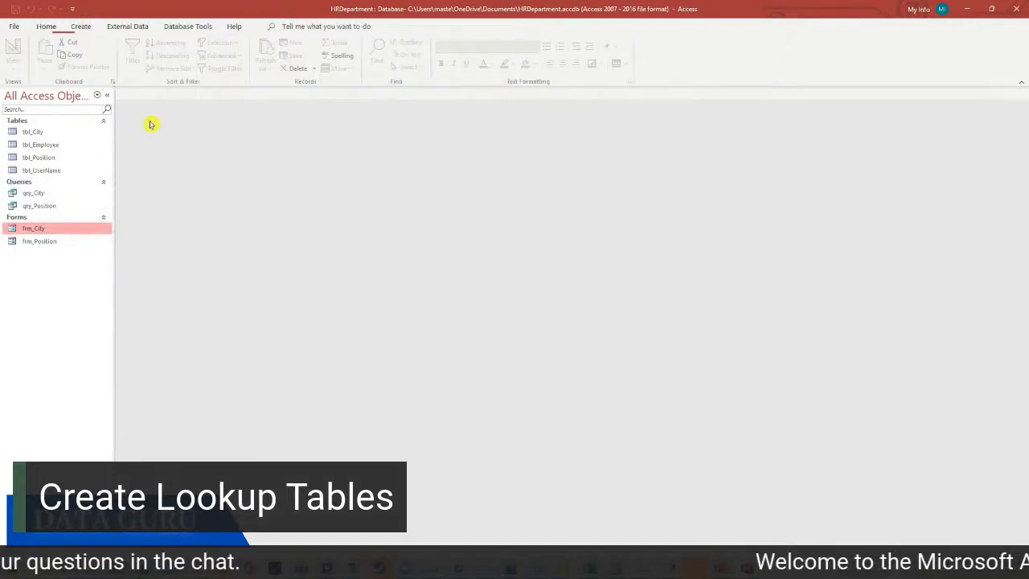
pyautogui.doubleClick(64, 171)
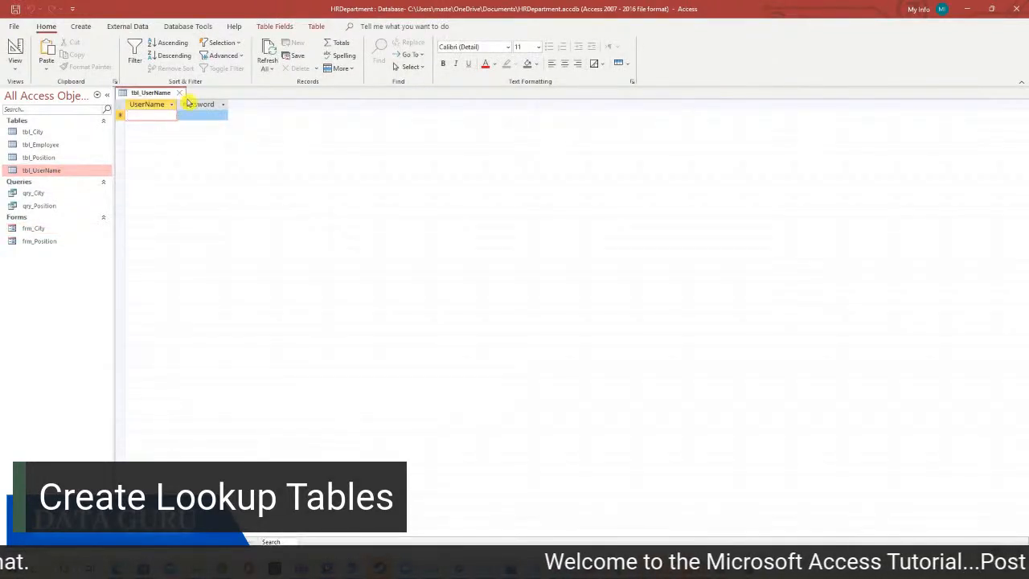
pyautogui.moveTo(177, 104); pyautogui.dragTo(309, 105)
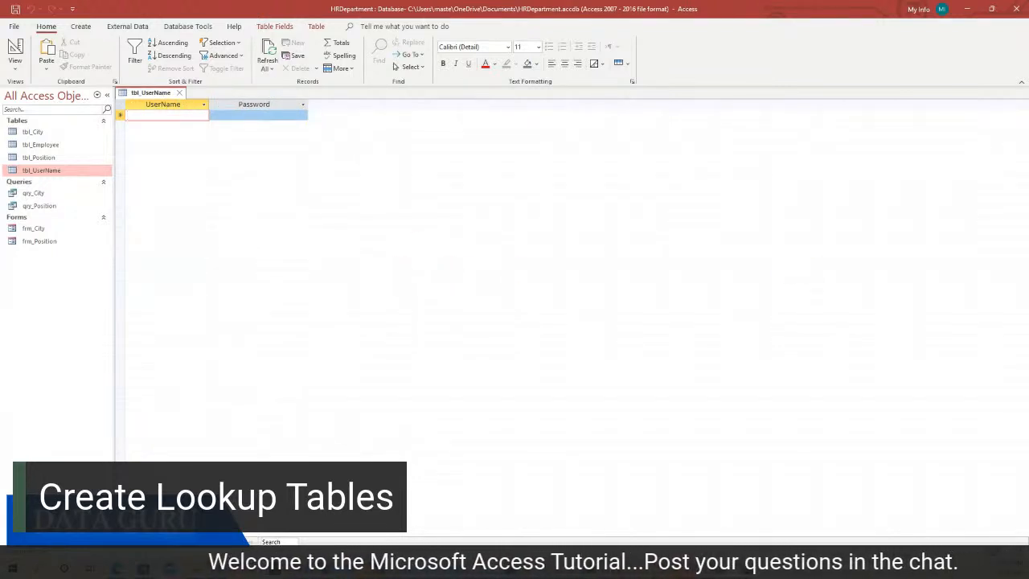
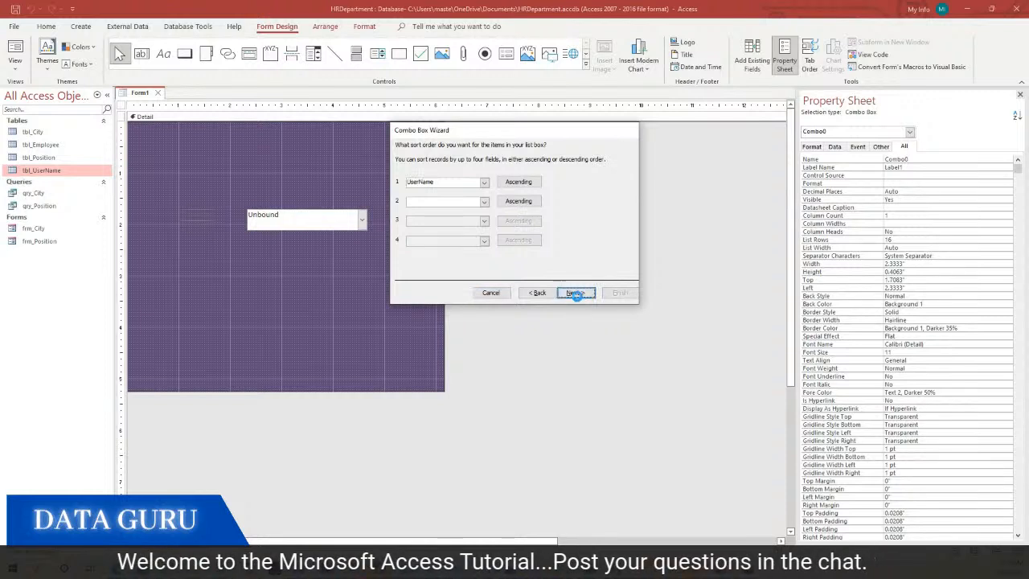
# Label the combo box 'Select Your Name' and finish the wizard
pyautogui.click(587, 294)
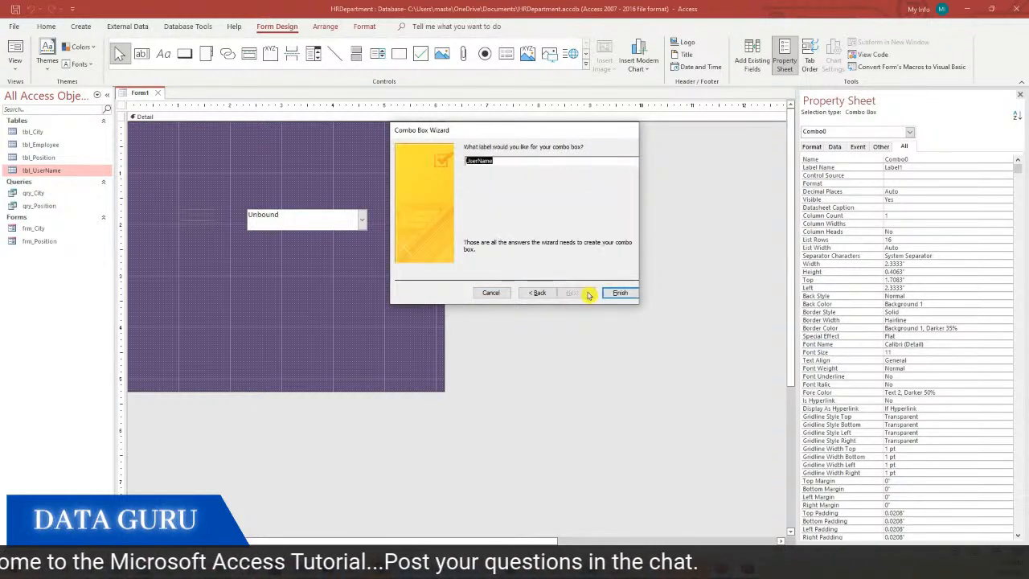
pyautogui.click(473, 161)
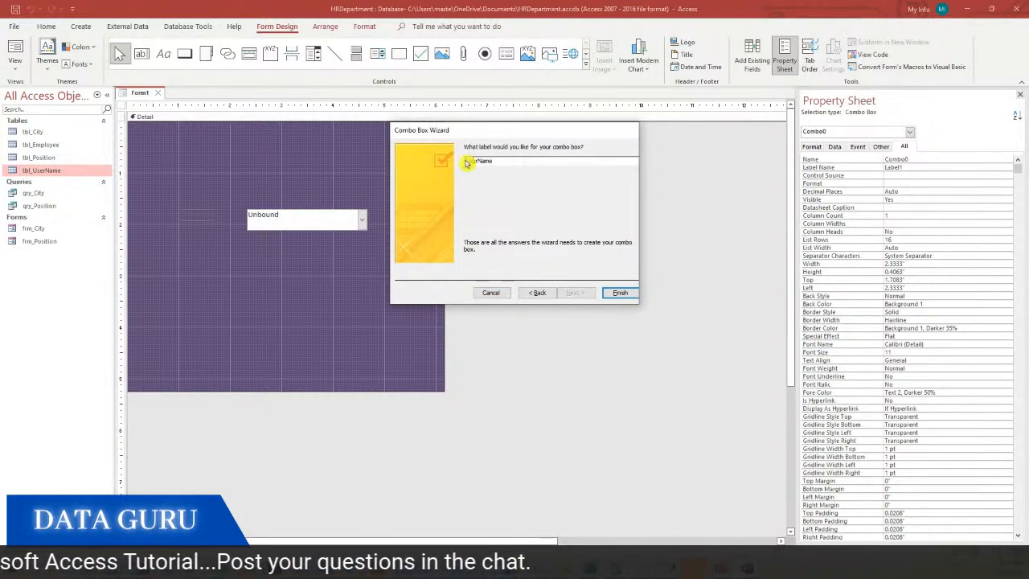
pyautogui.moveTo(498, 162); pyautogui.dragTo(464, 161)
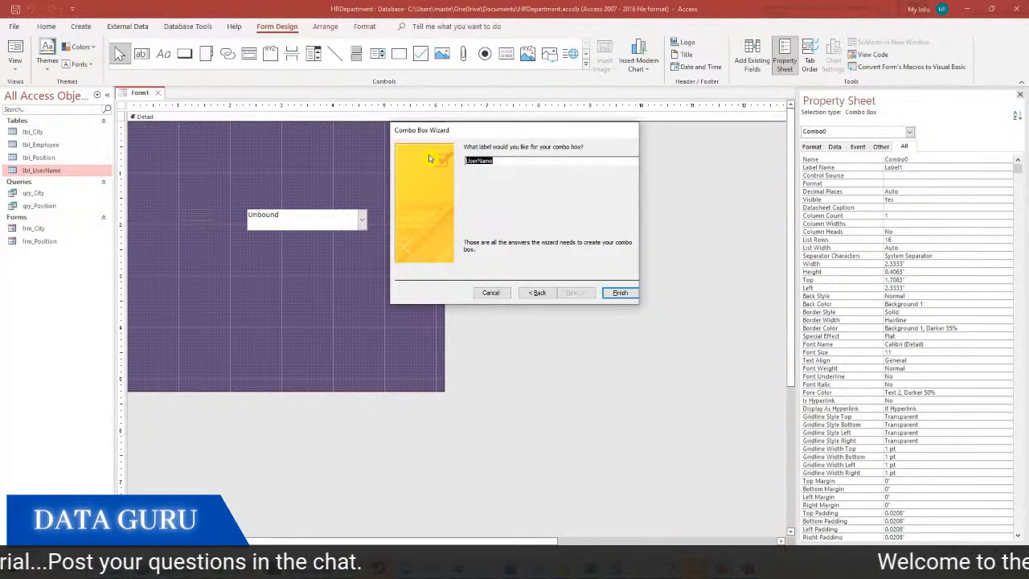
pyautogui.write('Select Your')
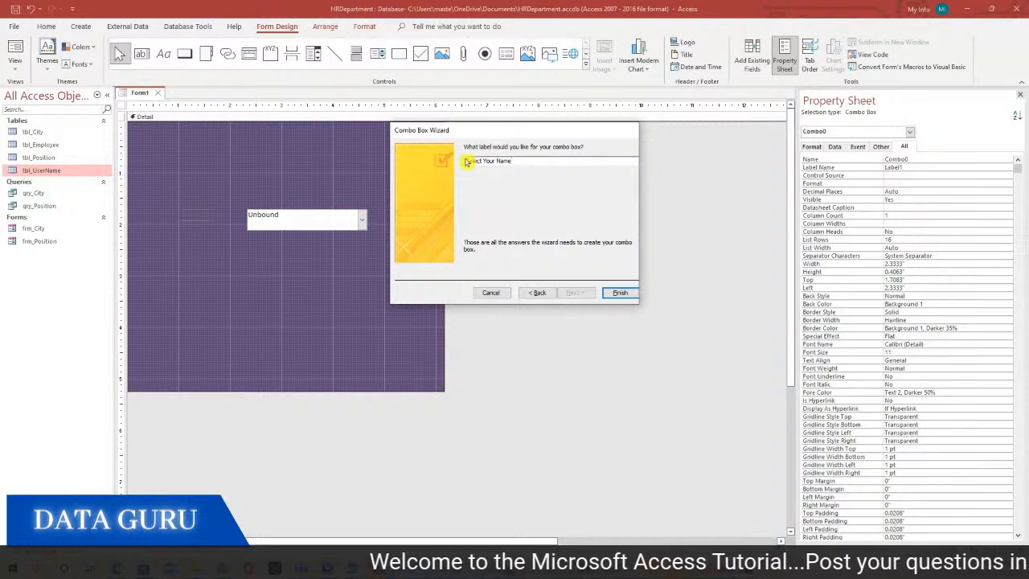
pyautogui.click(617, 294)
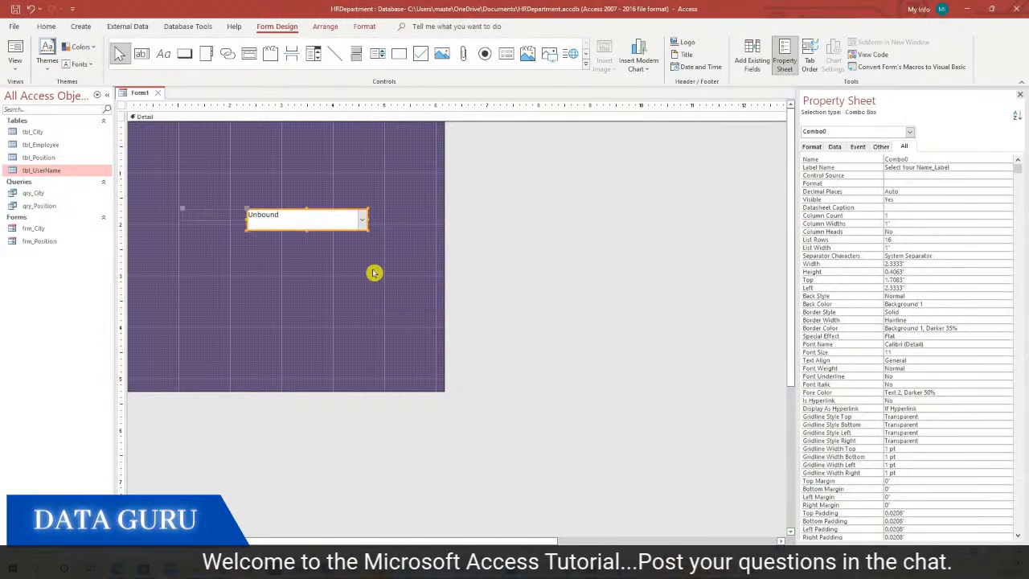
# Make the Select Your Name label white, 14-point text
pyautogui.click(198, 214)
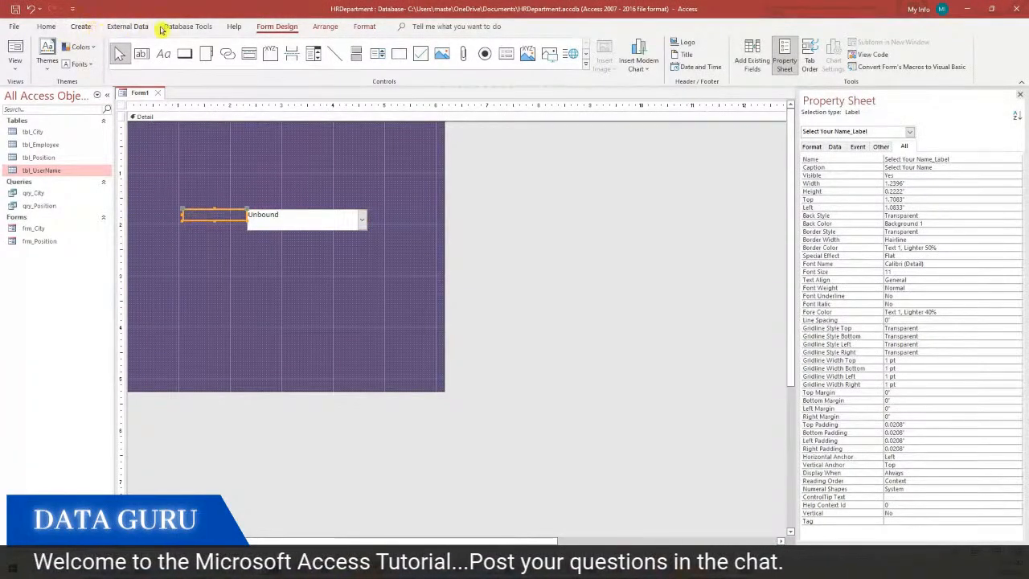
pyautogui.click(46, 27)
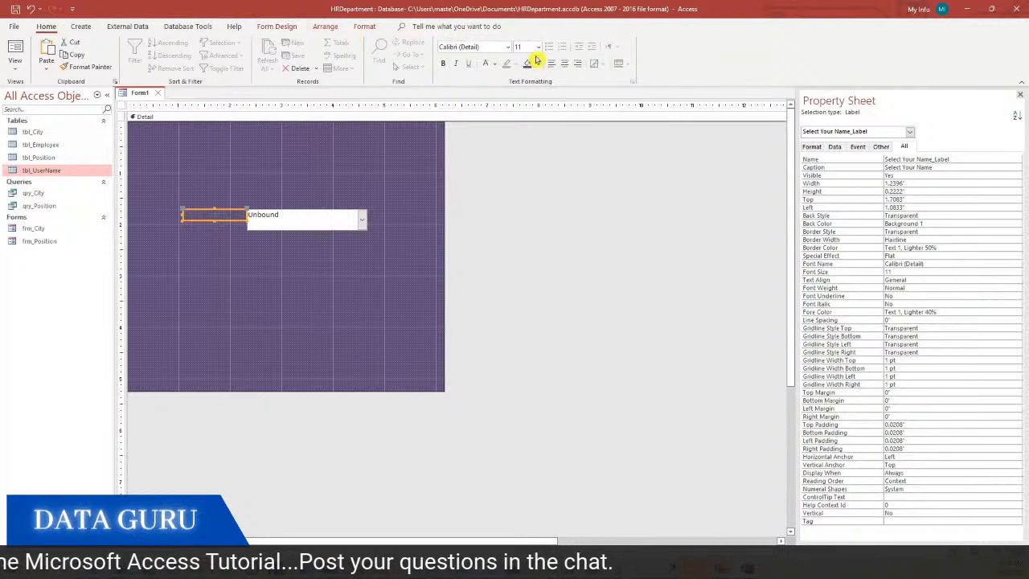
pyautogui.click(486, 64)
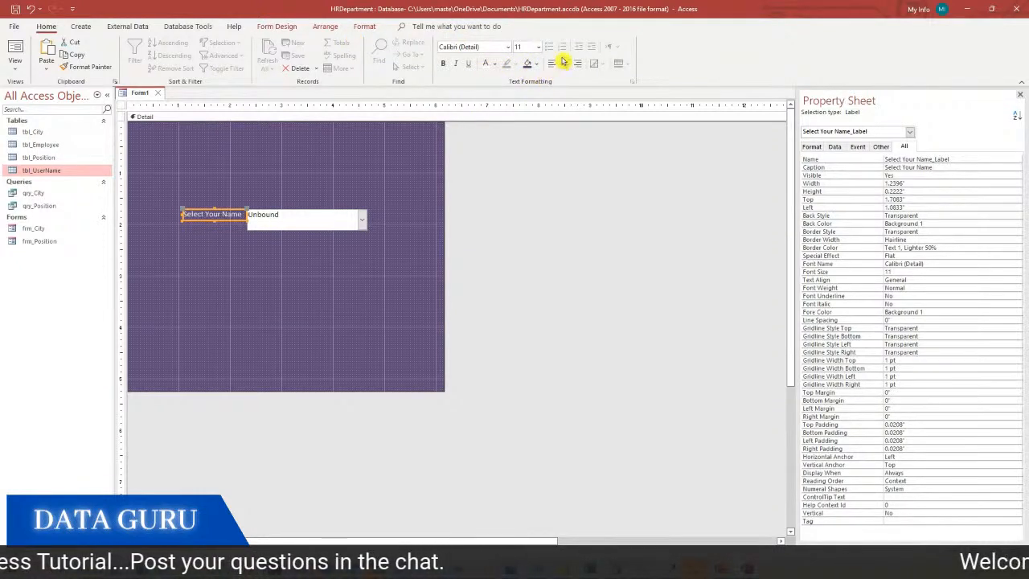
pyautogui.click(539, 47)
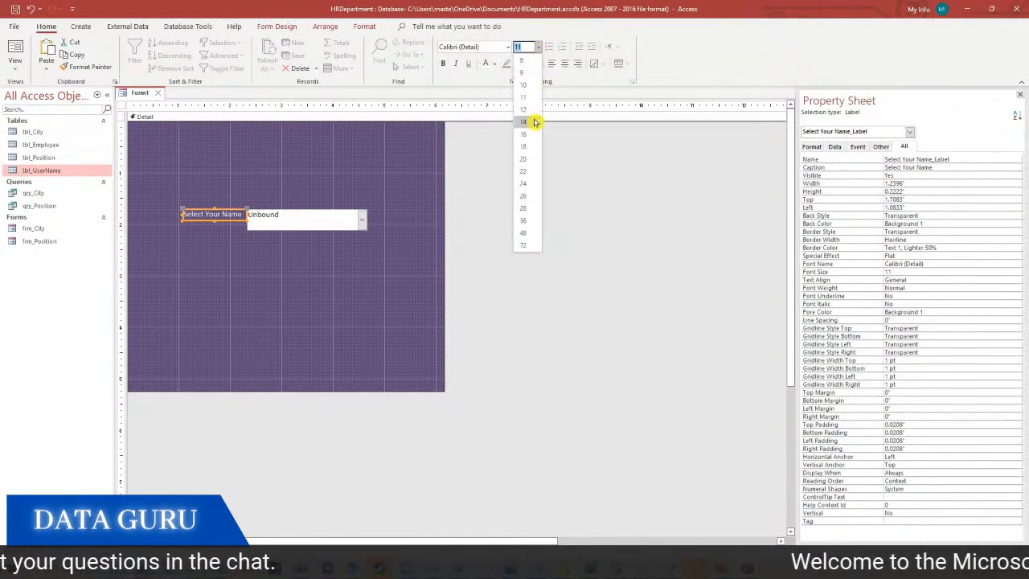
pyautogui.click(530, 130)
# Reposition the name combo box beside its Select Your Name label
pyautogui.click(278, 221)
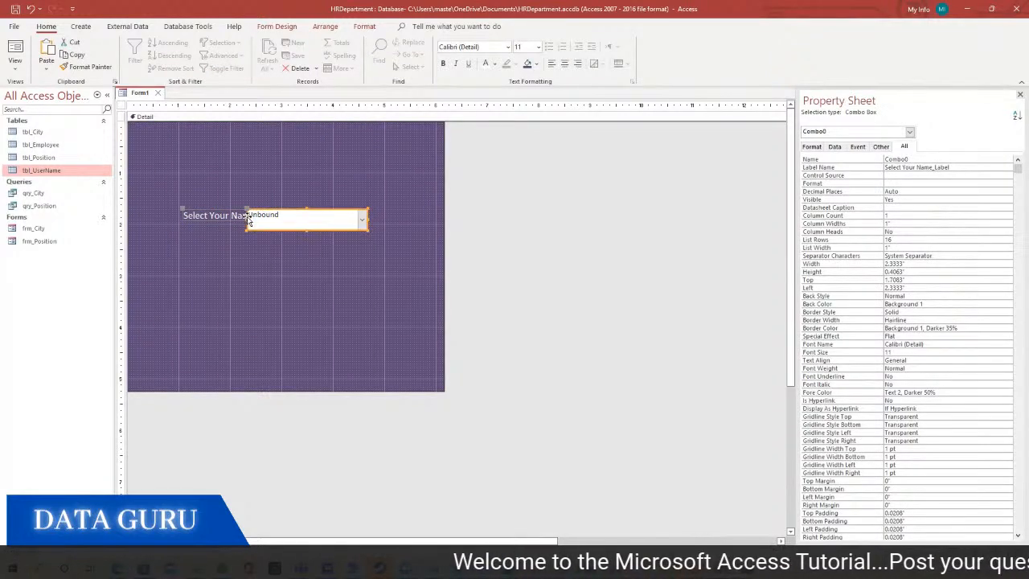
pyautogui.moveTo(248, 220); pyautogui.dragTo(170, 209)
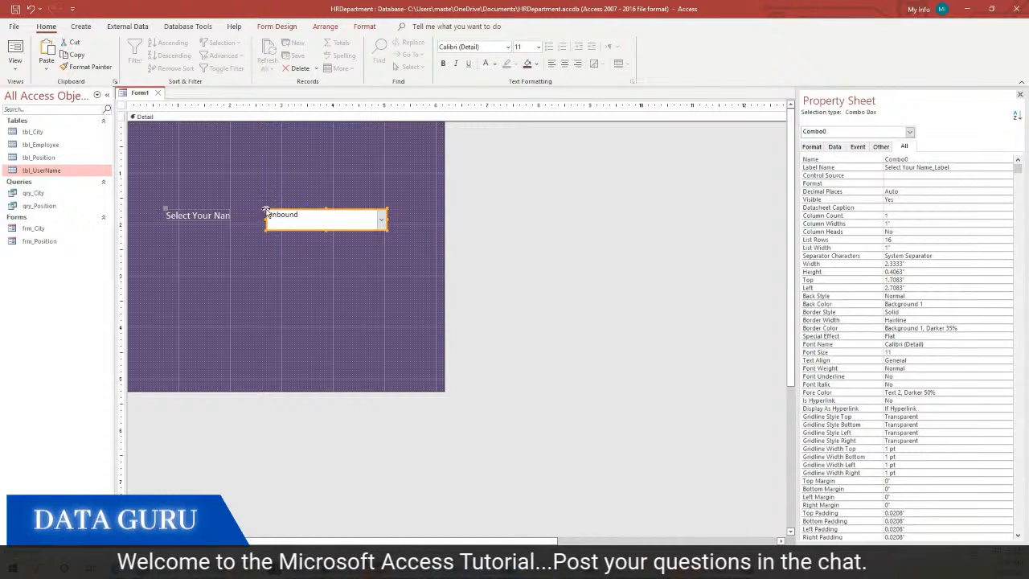
pyautogui.moveTo(259, 211); pyautogui.dragTo(222, 215)
pyautogui.click(222, 215)
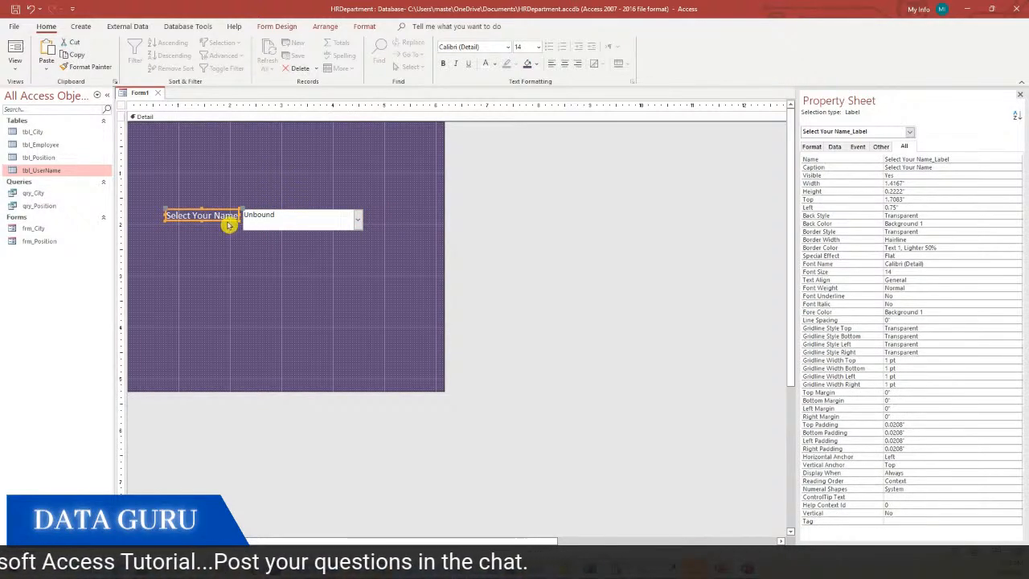
# Test the name list in Form View, then return to Design View
pyautogui.click(15, 68)
pyautogui.click(44, 87)
pyautogui.click(366, 192)
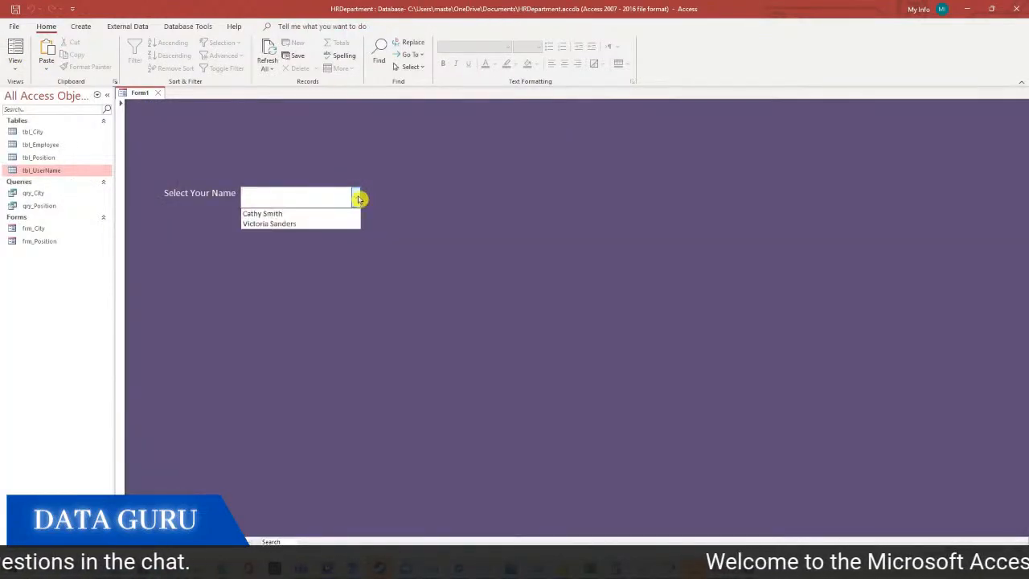
pyautogui.click(424, 193)
pyautogui.rightClick(424, 193)
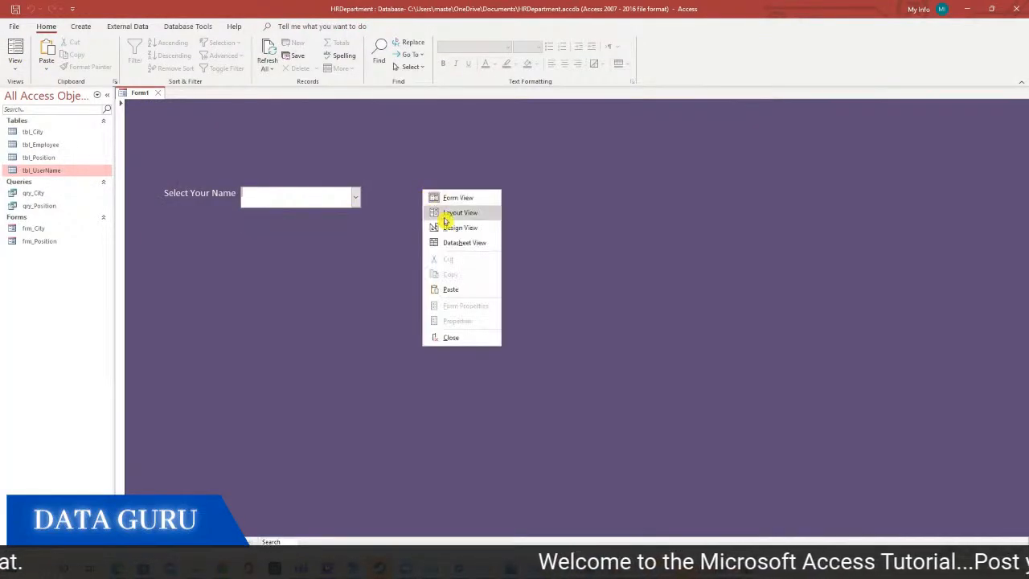
pyautogui.click(442, 228)
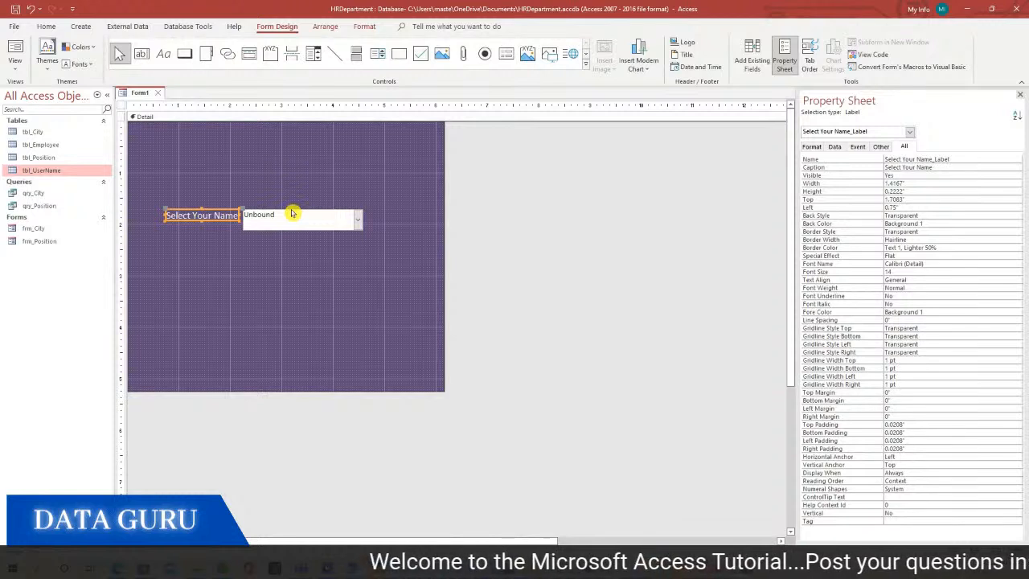
# Turn on Use Control Wizards in the Controls gallery
pyautogui.click(279, 181)
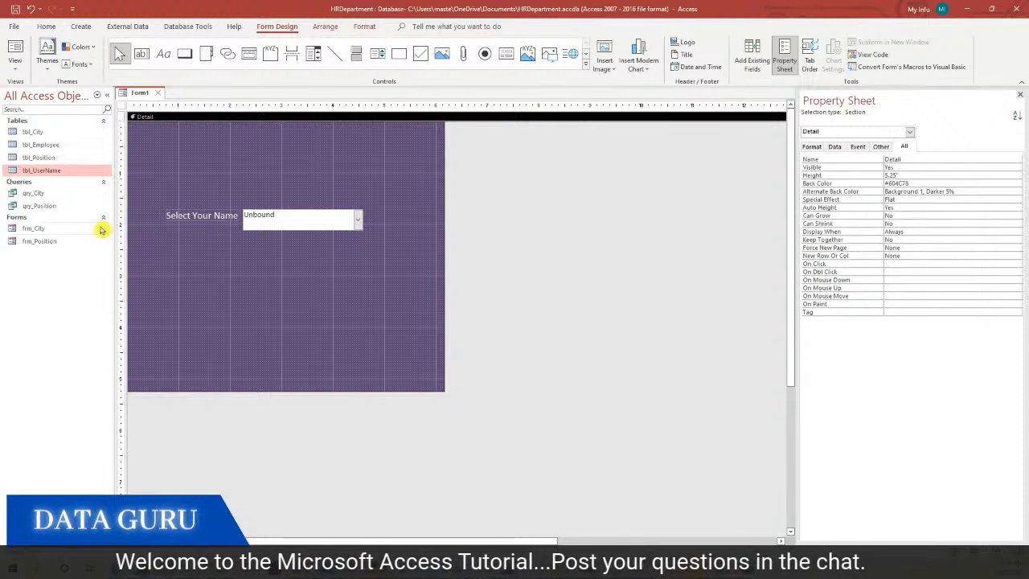
pyautogui.click(53, 230)
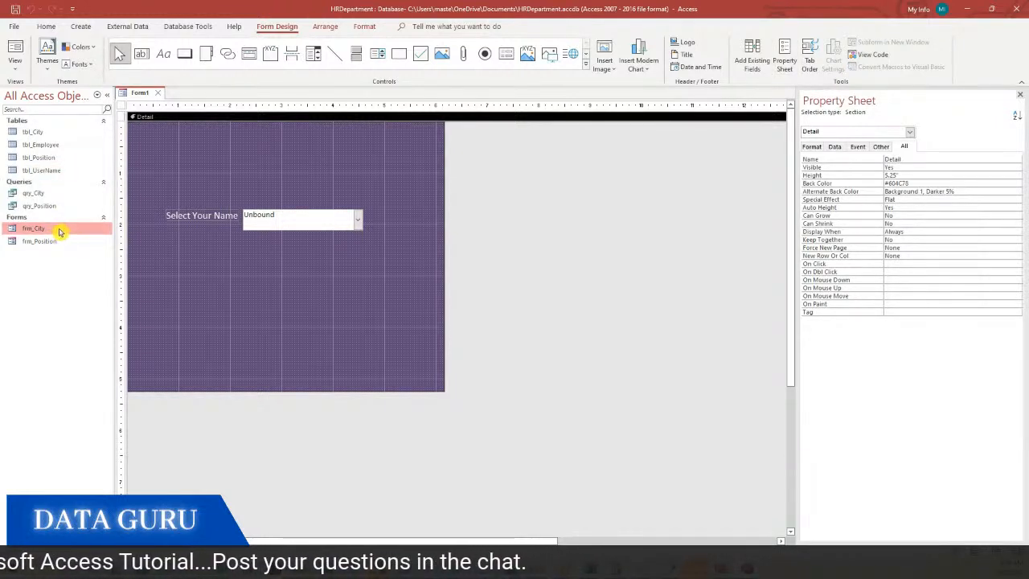
pyautogui.click(55, 240)
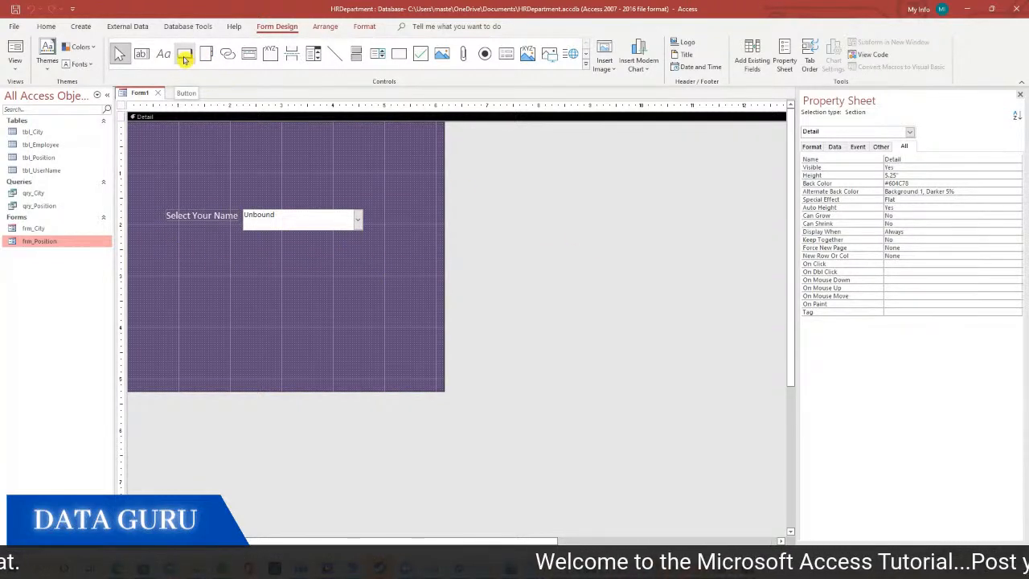
pyautogui.click(589, 59)
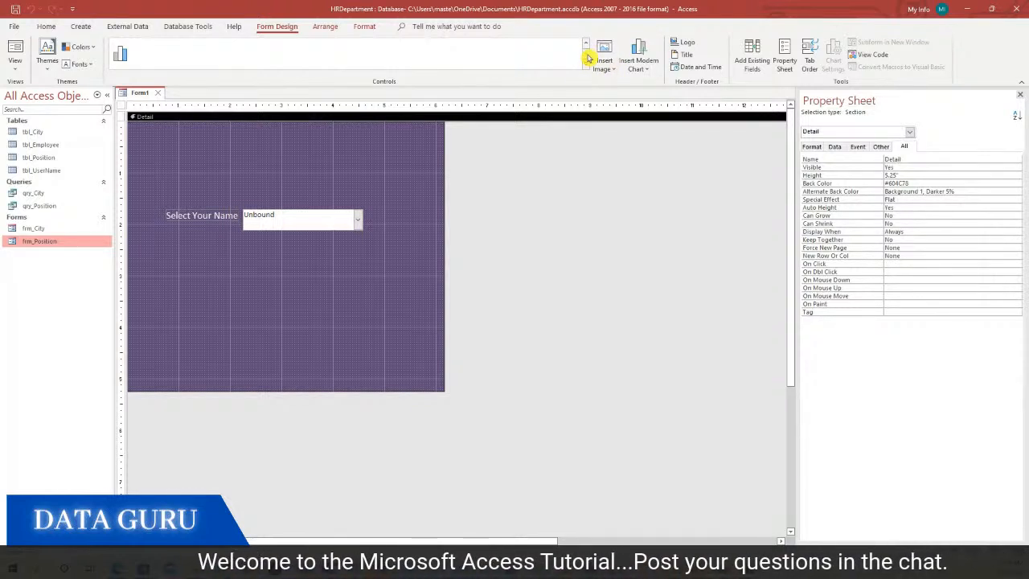
pyautogui.click(586, 45)
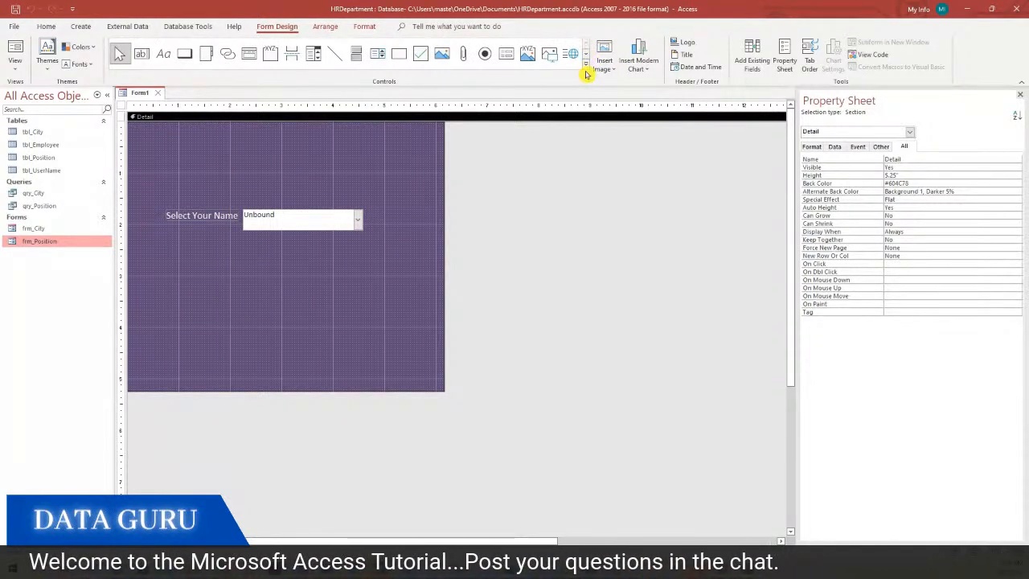
pyautogui.click(586, 65)
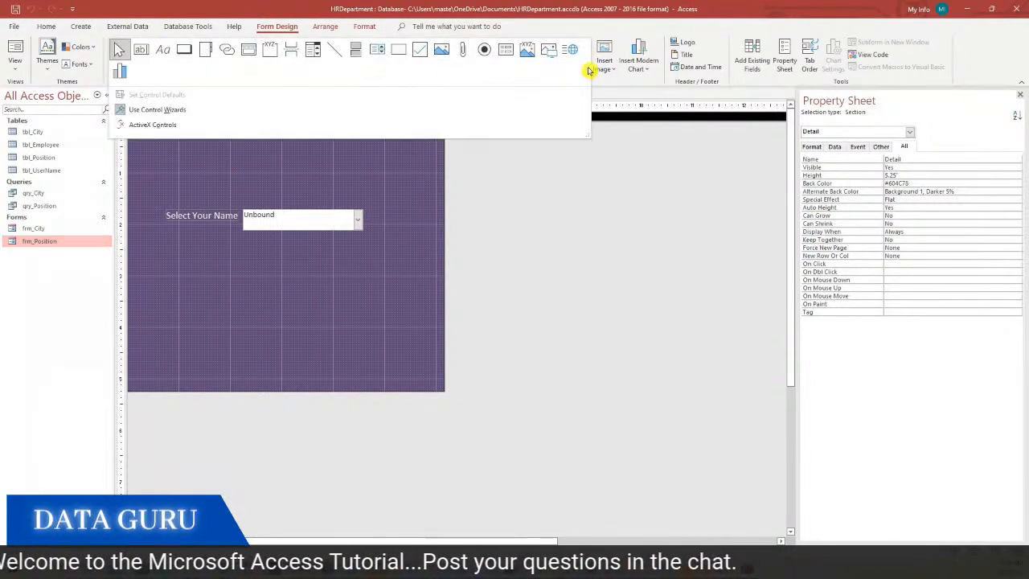
pyautogui.click(179, 111)
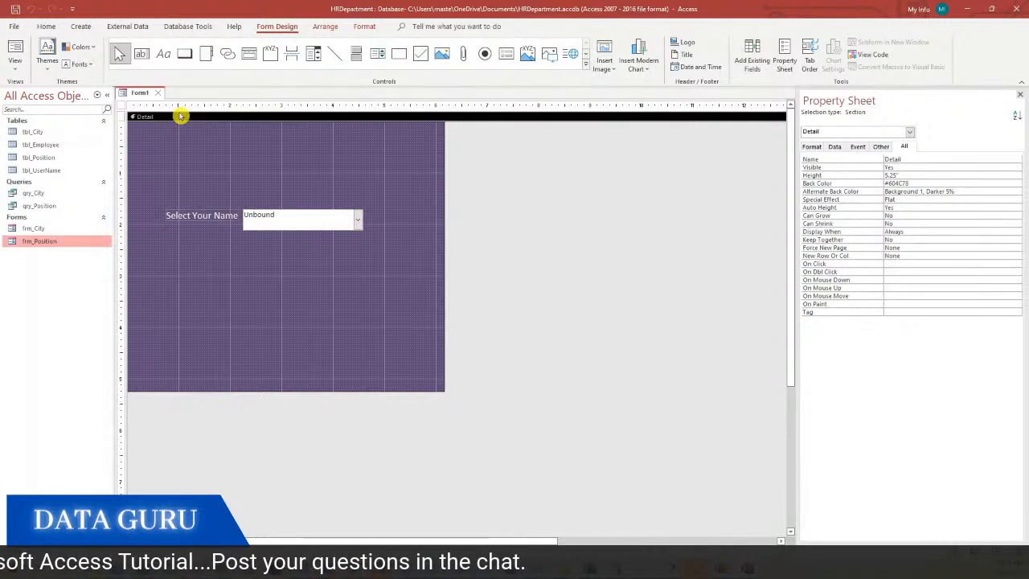
# Draw a command button under the name list, caption it 'Continue', and nudge it lower
pyautogui.click(184, 57)
pyautogui.moveTo(258, 259); pyautogui.dragTo(334, 293)
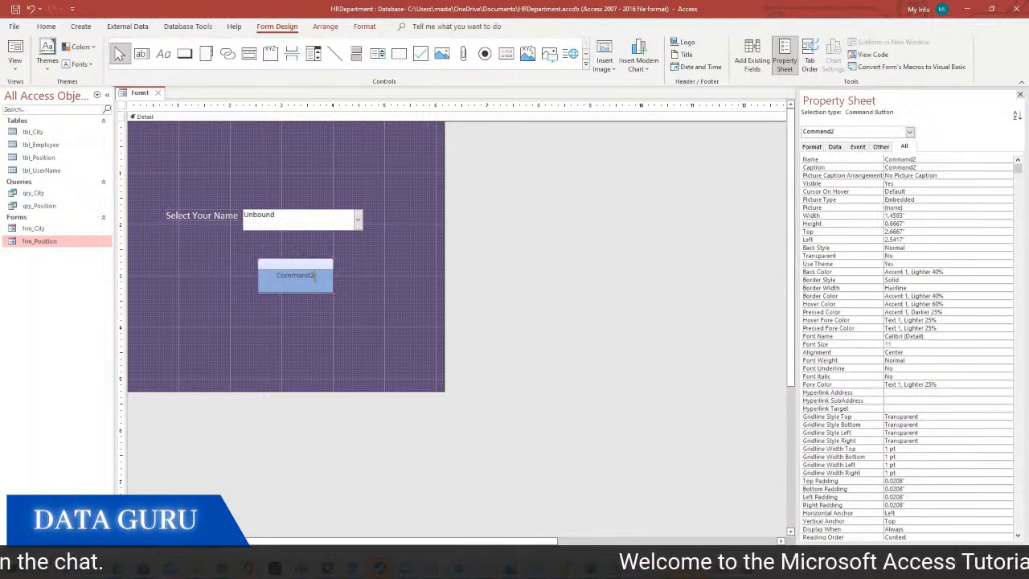
pyautogui.doubleClick(313, 276)
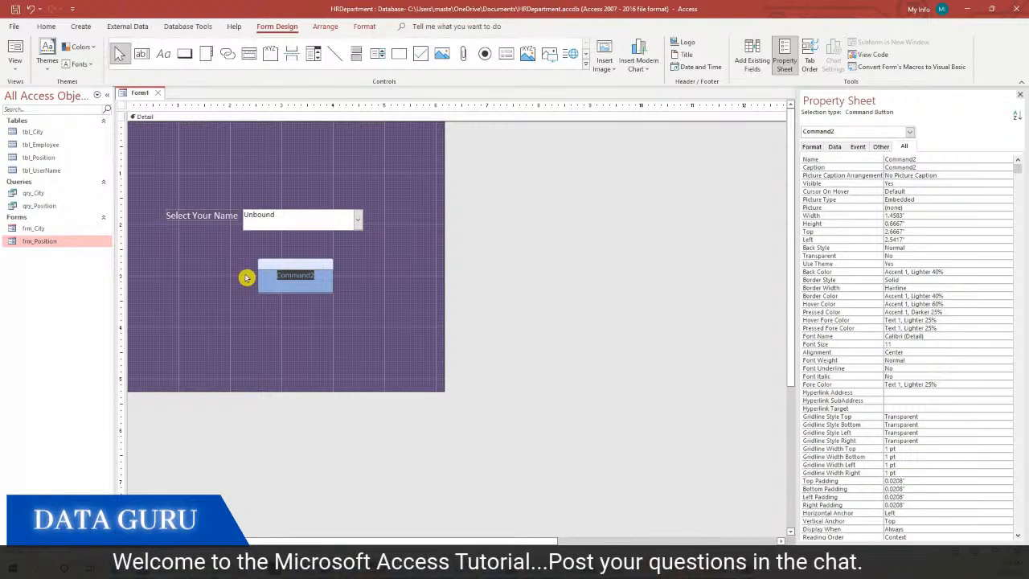
pyautogui.write('Continue')
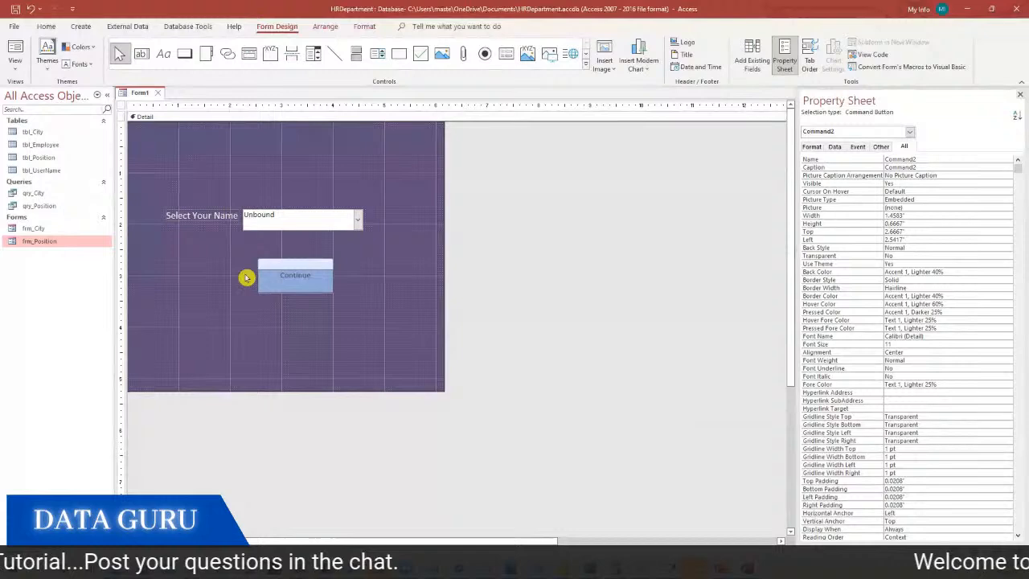
pyautogui.click(247, 277)
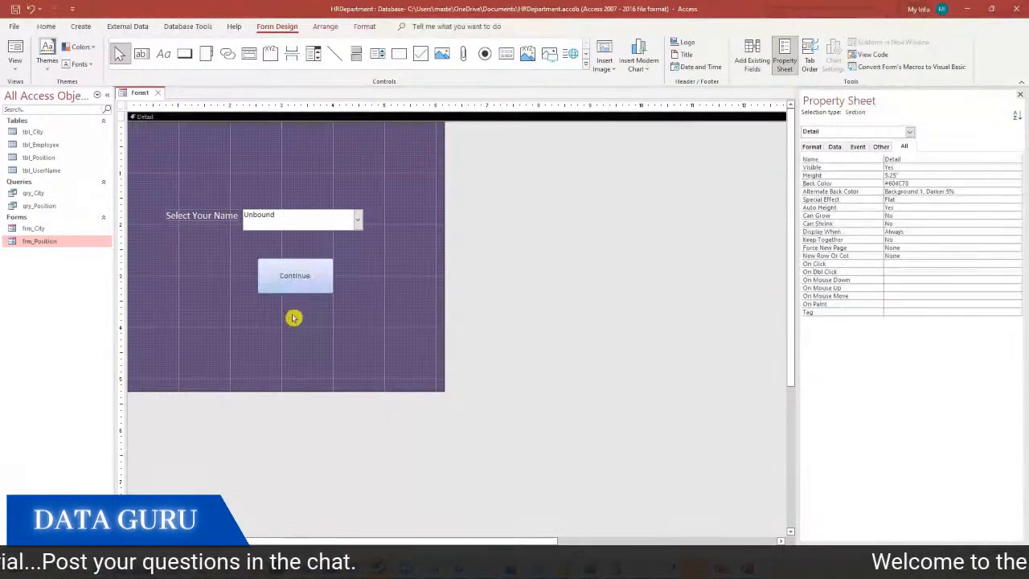
pyautogui.click(295, 278)
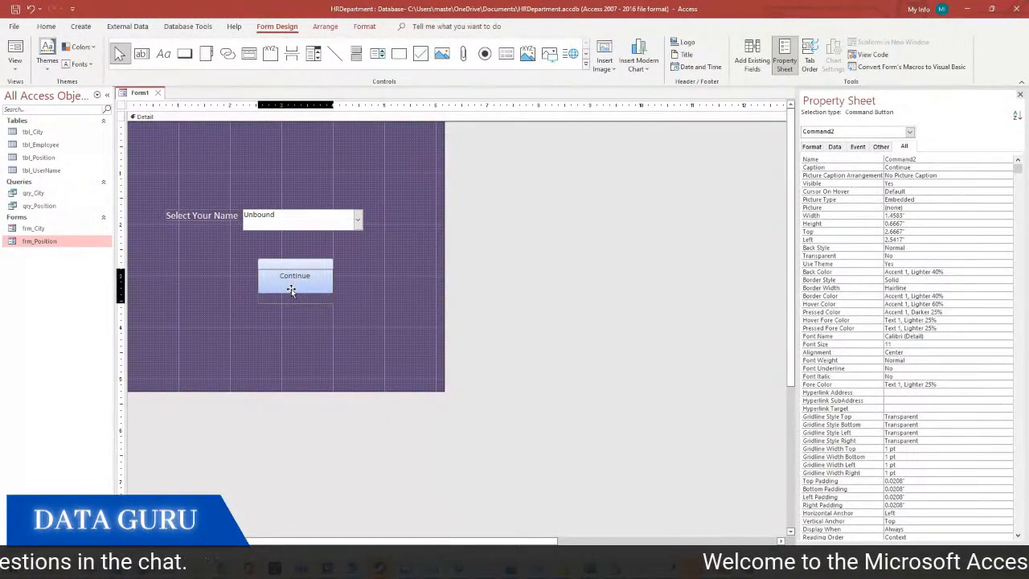
pyautogui.moveTo(292, 291); pyautogui.dragTo(292, 303)
pyautogui.click(299, 254)
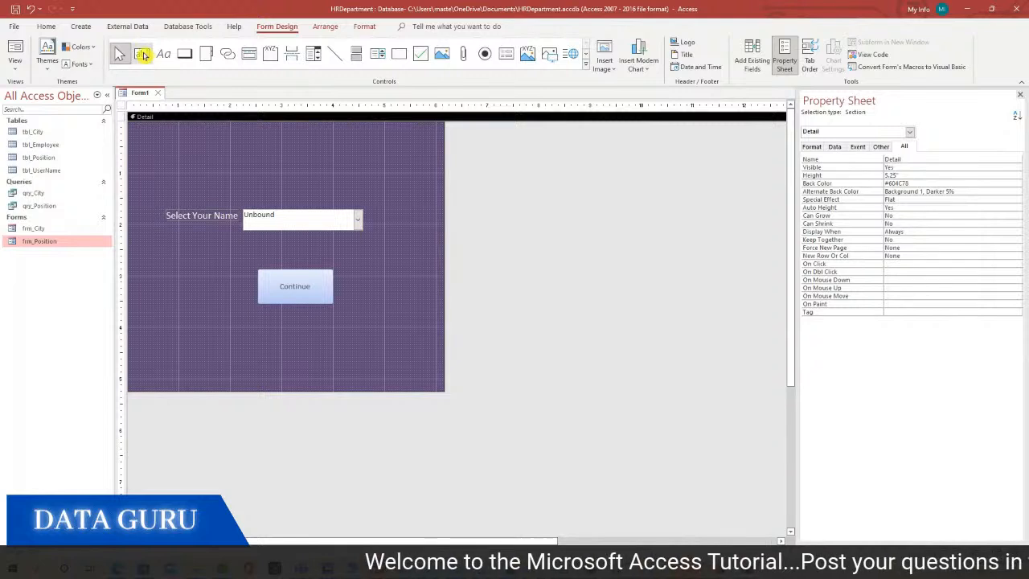
# Add a text box and copy the Select Your Name label's formatting onto its label
pyautogui.click(143, 55)
pyautogui.click(236, 251)
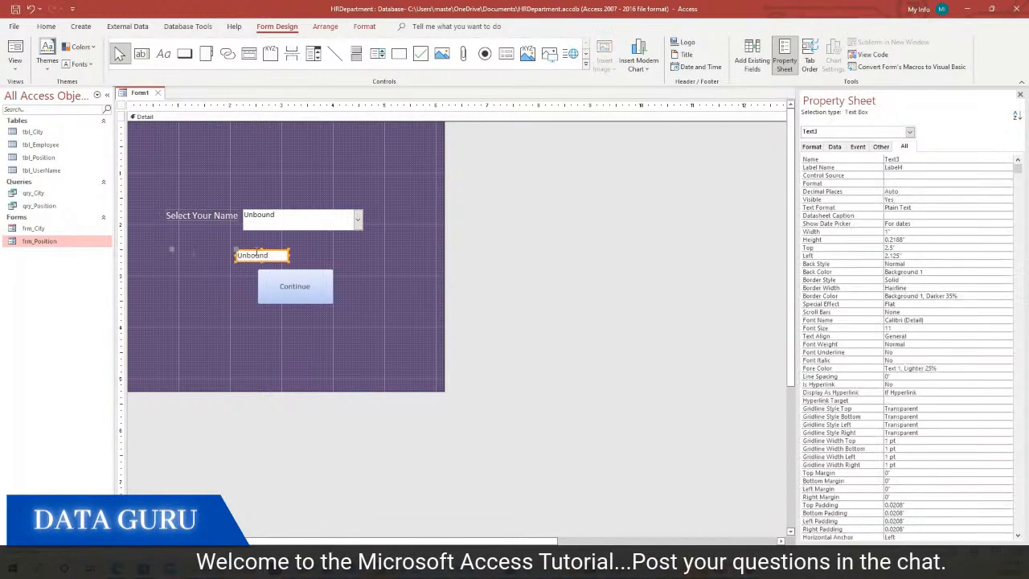
pyautogui.click(202, 212)
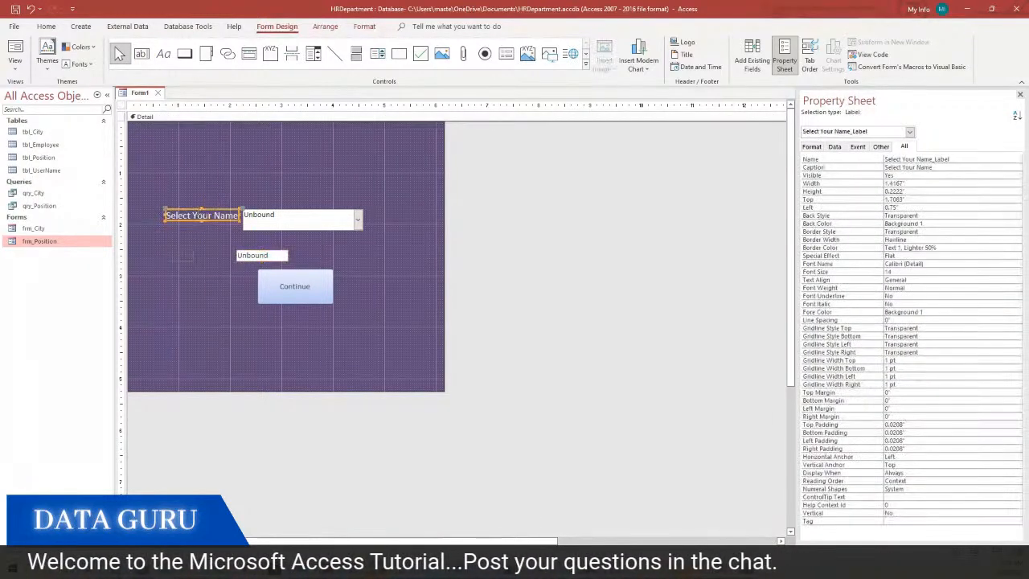
pyautogui.click(45, 26)
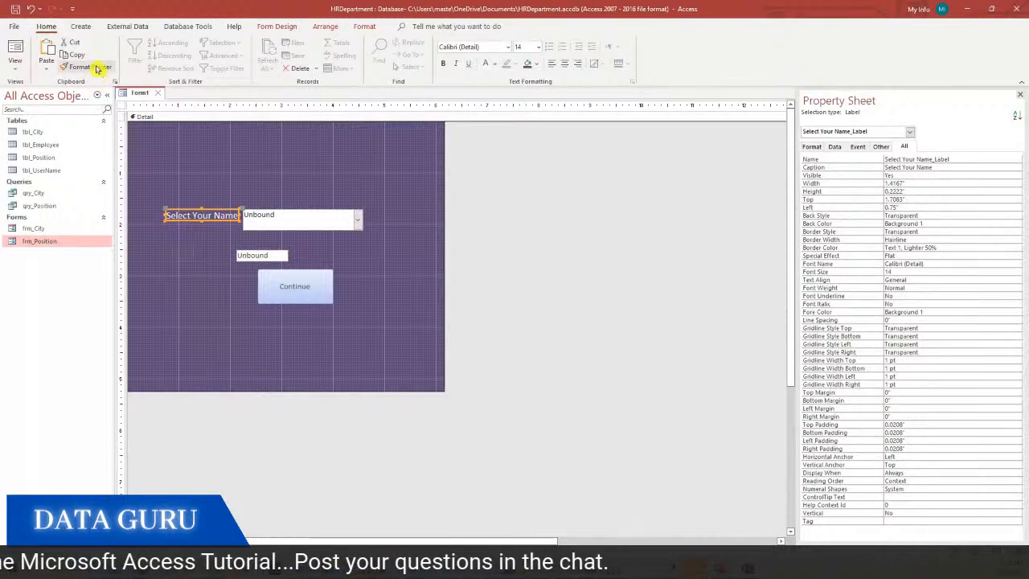
pyautogui.click(97, 70)
pyautogui.click(175, 259)
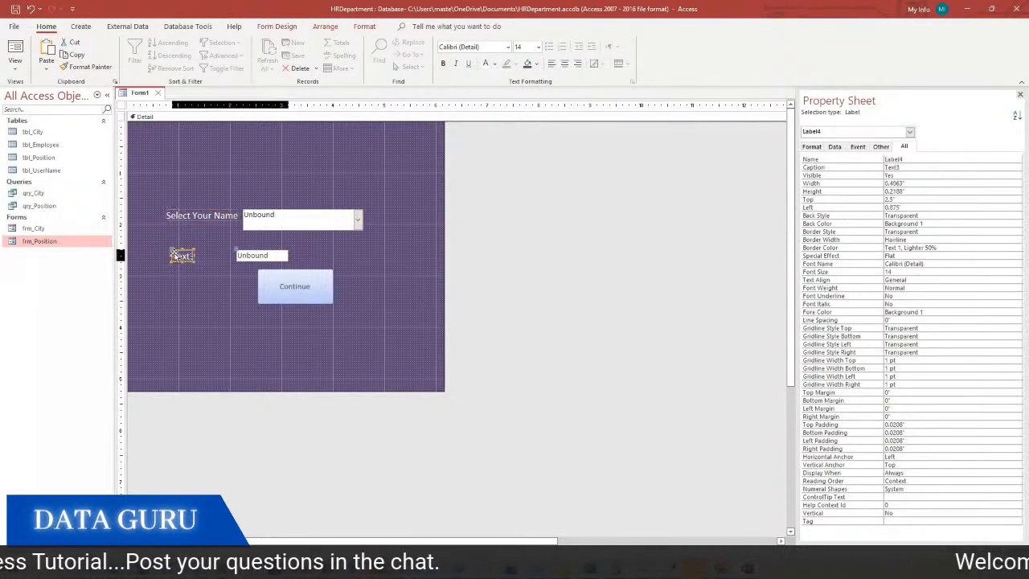
pyautogui.moveTo(170, 258); pyautogui.dragTo(149, 257)
# Label the text box 'Enter the Password' and move the box beside it
pyautogui.click(196, 255)
pyautogui.write('Enter the Pas')
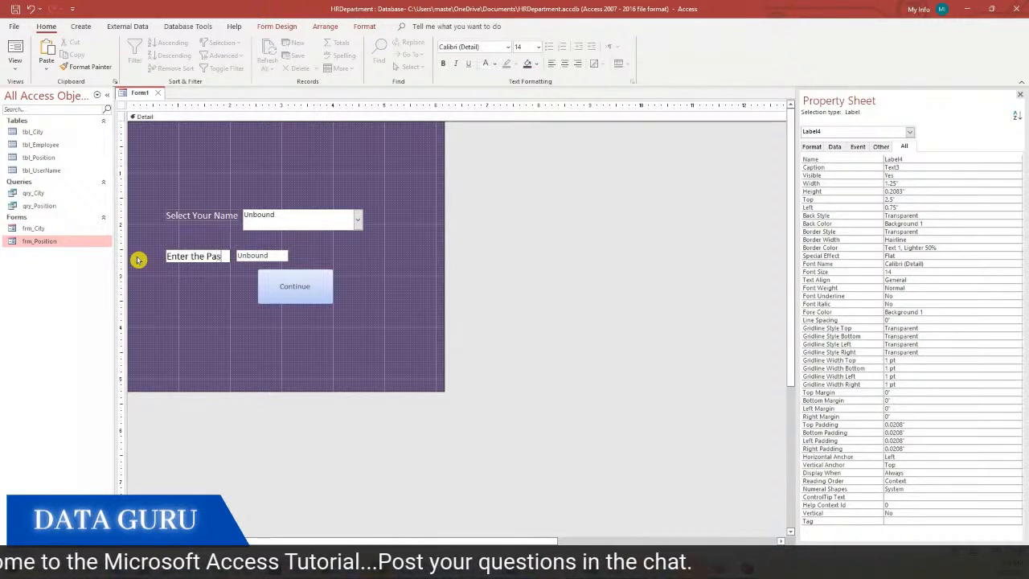
pyautogui.write('sword')
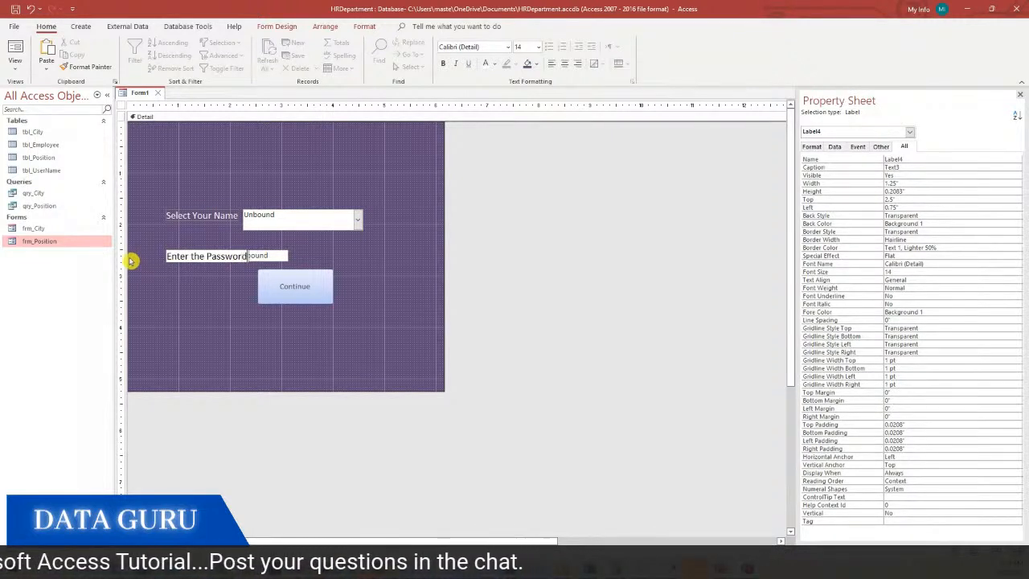
pyautogui.click(266, 257)
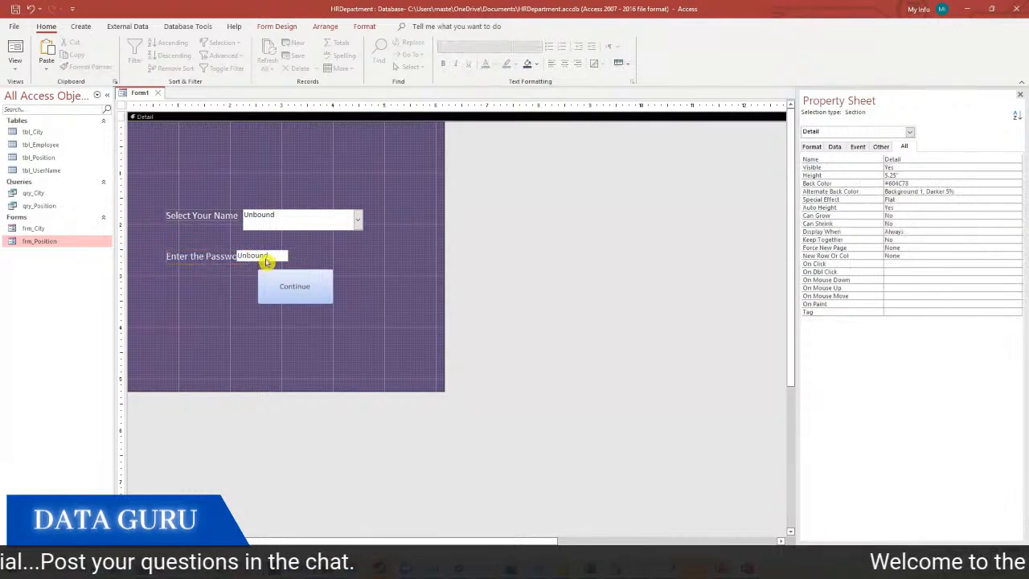
pyautogui.moveTo(239, 254); pyautogui.dragTo(364, 260)
# Align the Continue button under the password box and narrow the password label
pyautogui.click(196, 263)
pyautogui.moveTo(282, 299); pyautogui.dragTo(281, 314)
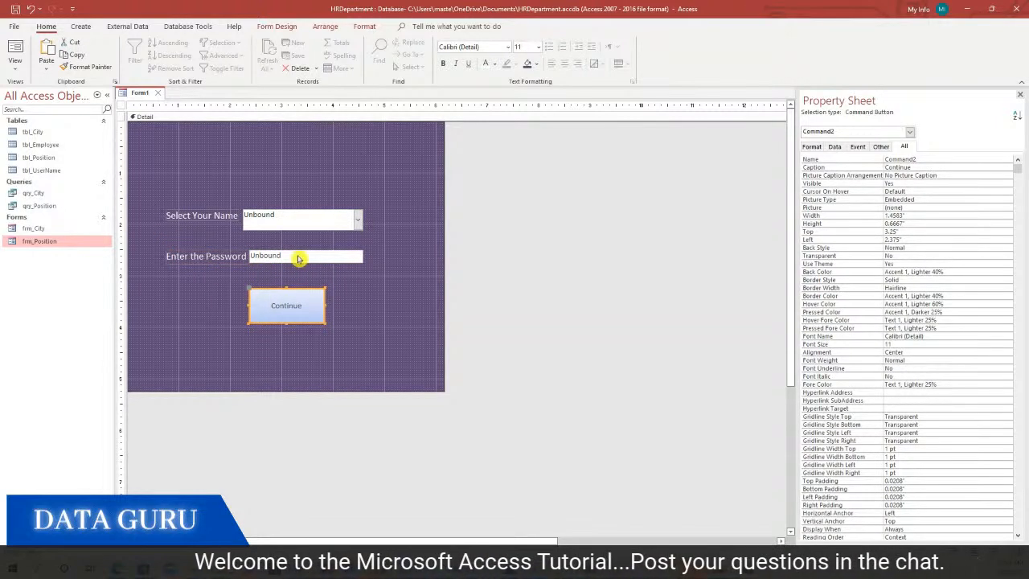
pyautogui.click(227, 256)
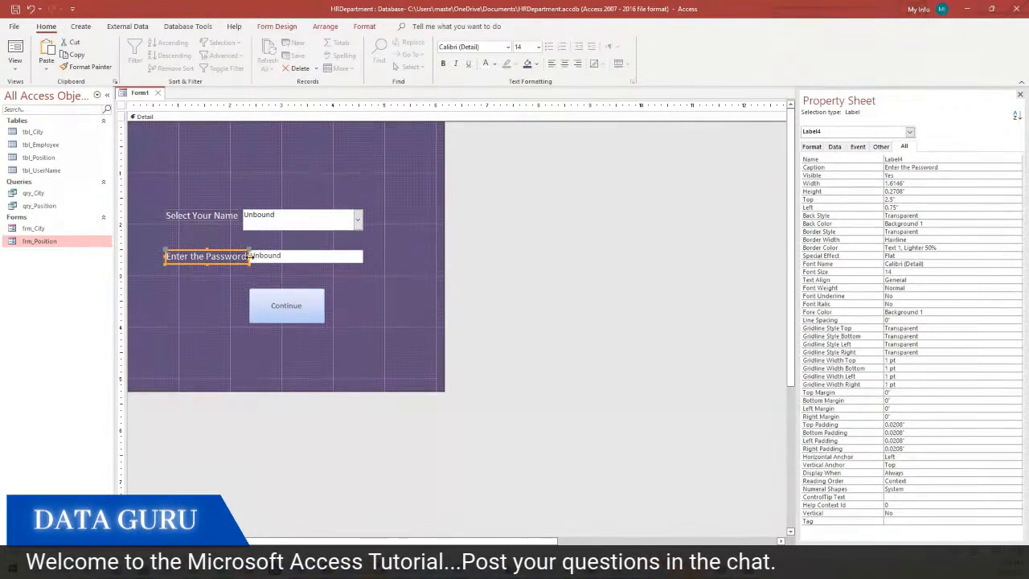
pyautogui.moveTo(248, 255)
pyautogui.mouseDown()
pyautogui.moveTo(237, 257)
pyautogui.moveTo(245, 266)
pyautogui.mouseUp()
pyautogui.click(252, 258)
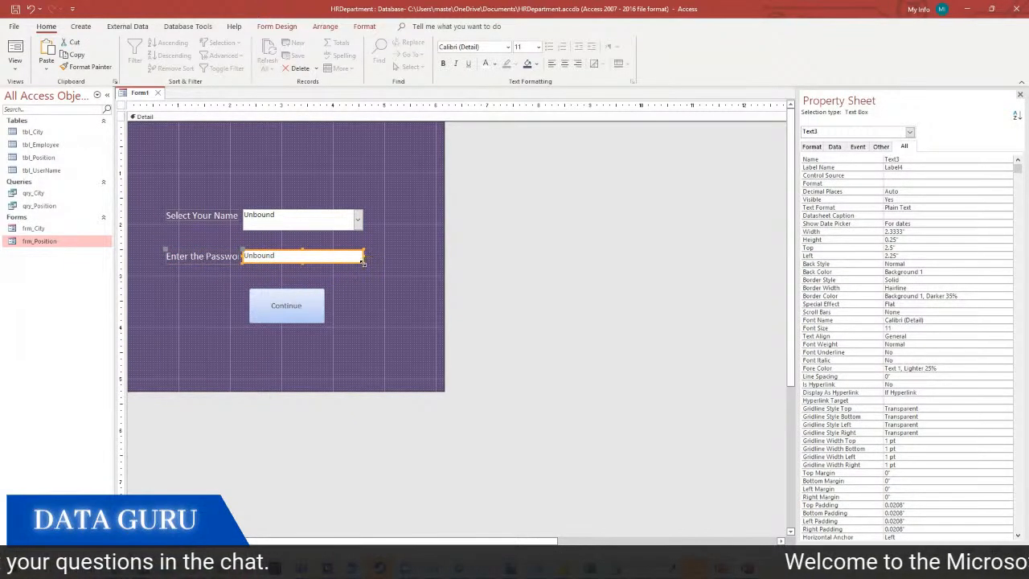
pyautogui.click(390, 271)
pyautogui.click(320, 256)
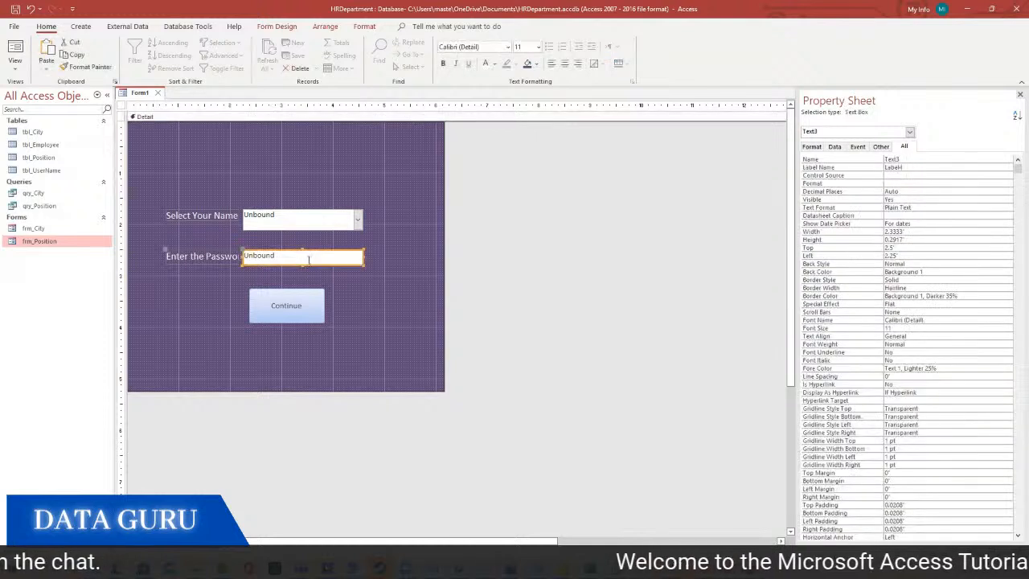
pyautogui.click(857, 159)
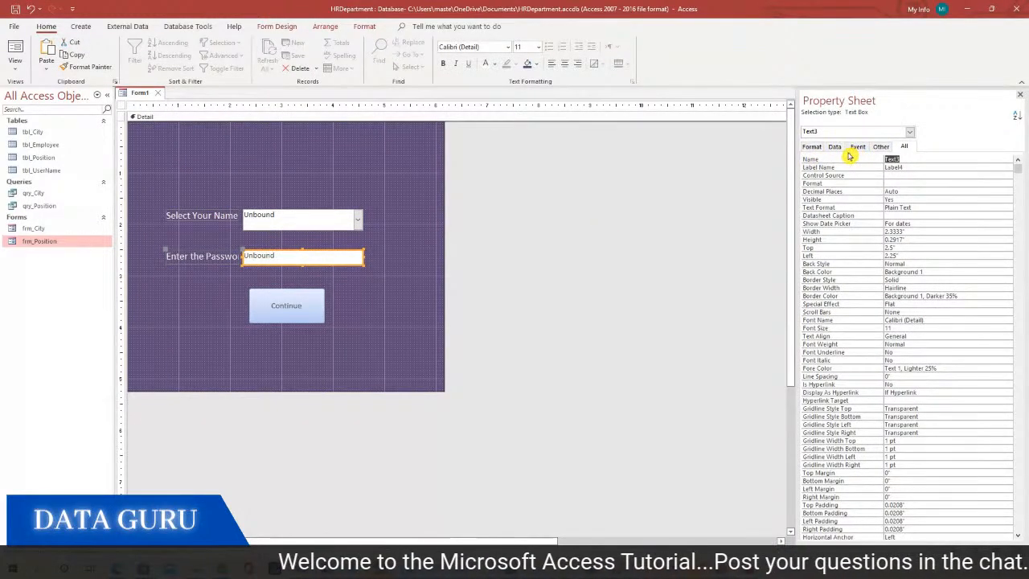
# Name the text box PasswordTextbox, give it a Password input mask, and preview in Form View
pyautogui.write('p')
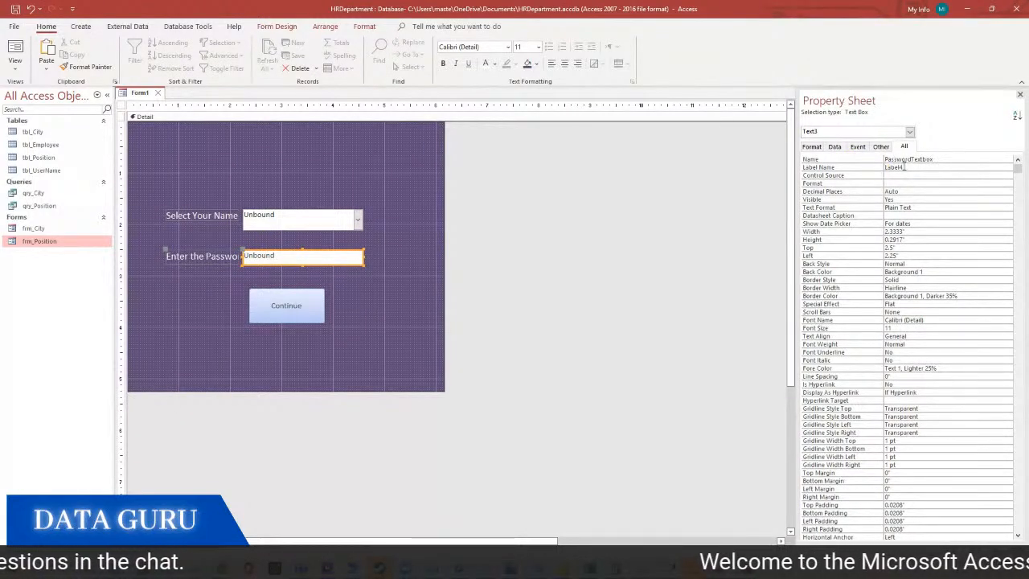
pyautogui.click(840, 149)
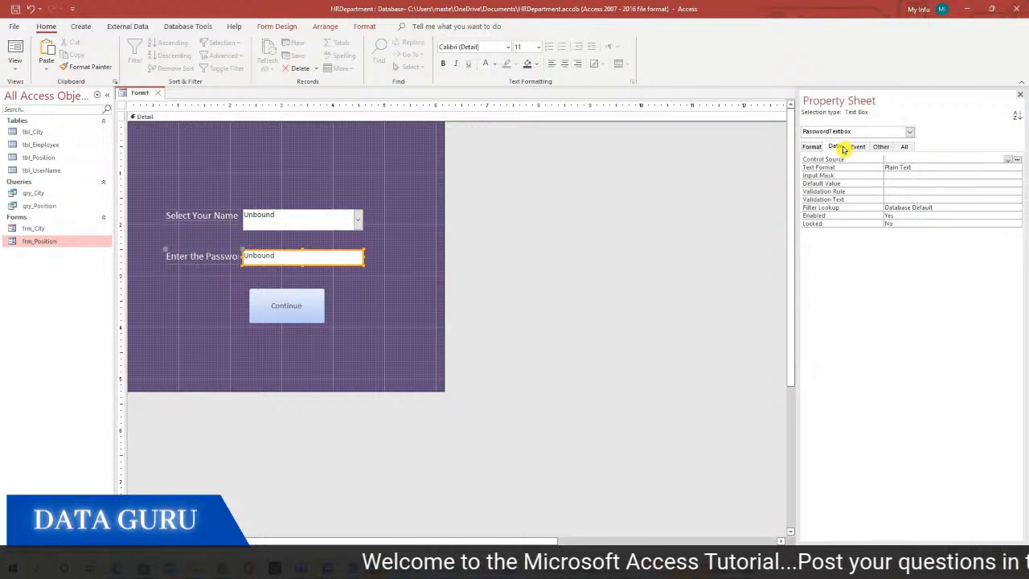
pyautogui.click(889, 175)
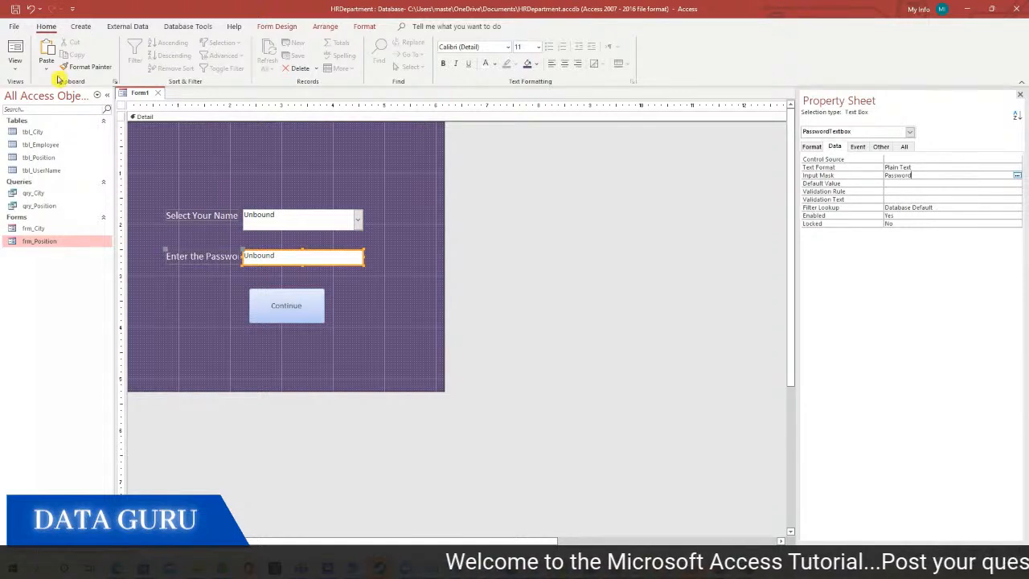
pyautogui.click(15, 71)
pyautogui.click(47, 95)
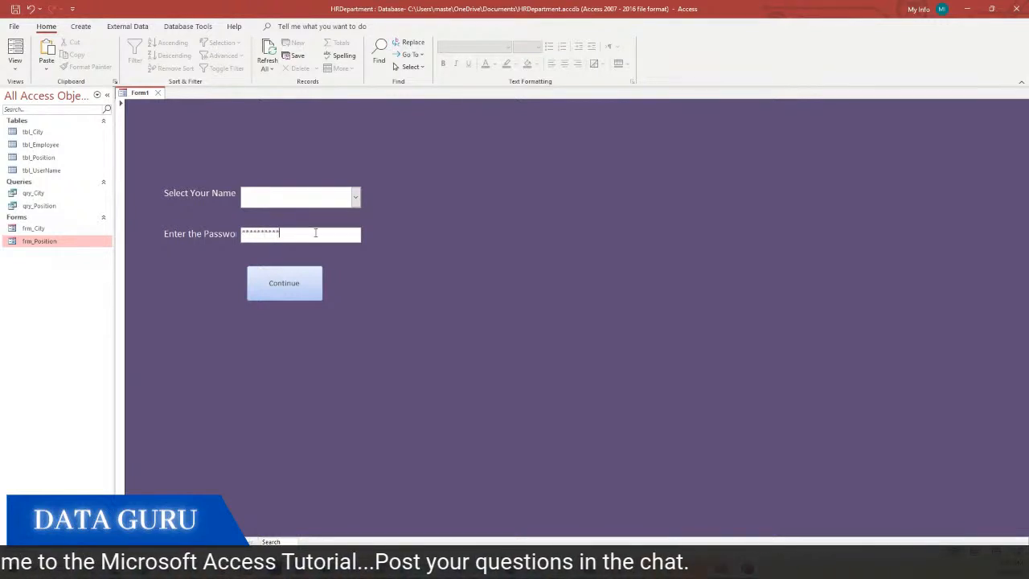
# Back in Design View, narrow the password box and name combo box from their left edges
pyautogui.rightClick(425, 231)
pyautogui.click(448, 267)
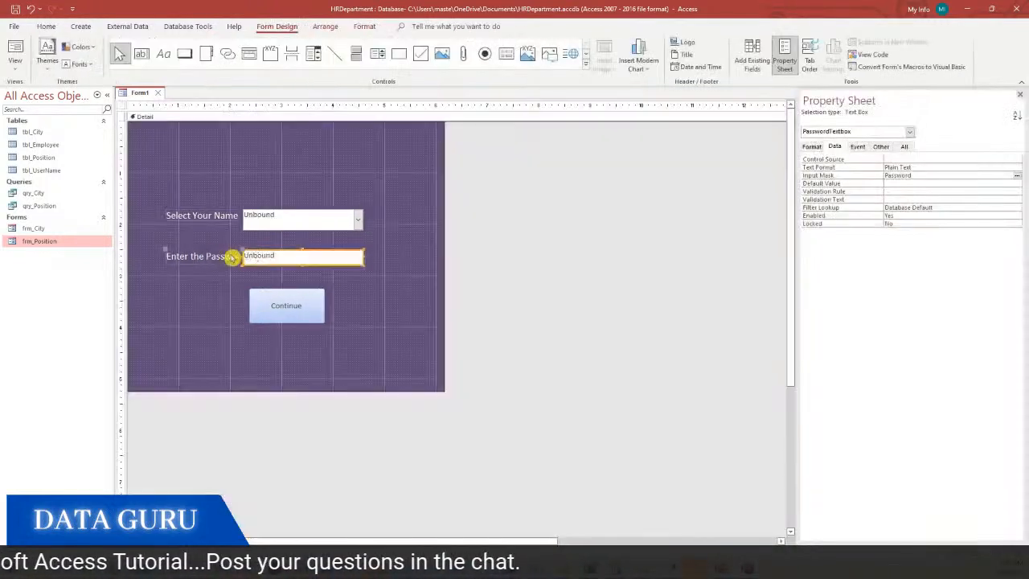
pyautogui.moveTo(243, 256); pyautogui.dragTo(254, 255)
pyautogui.click(229, 257)
pyautogui.click(251, 224)
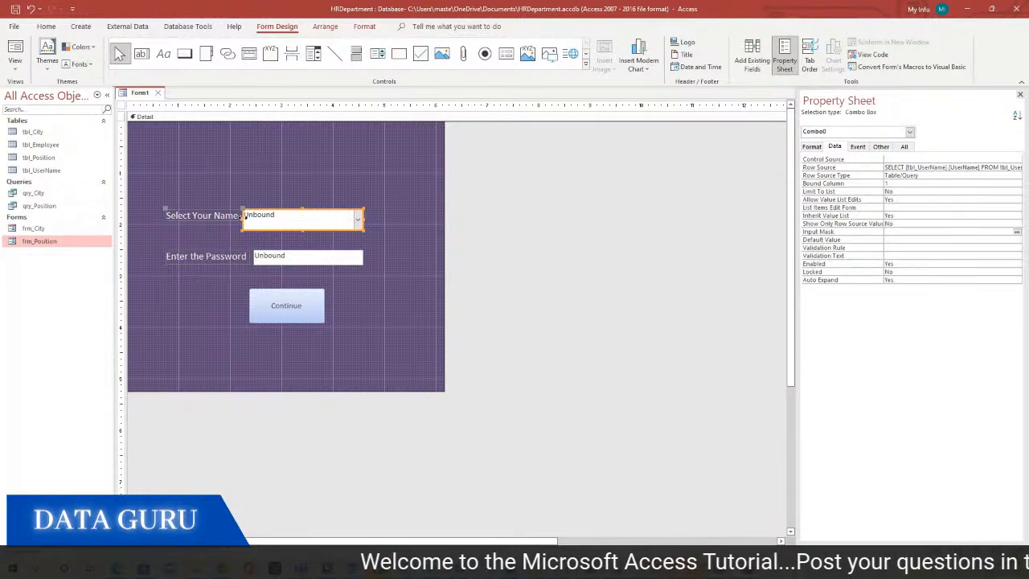
pyautogui.moveTo(244, 219); pyautogui.dragTo(253, 217)
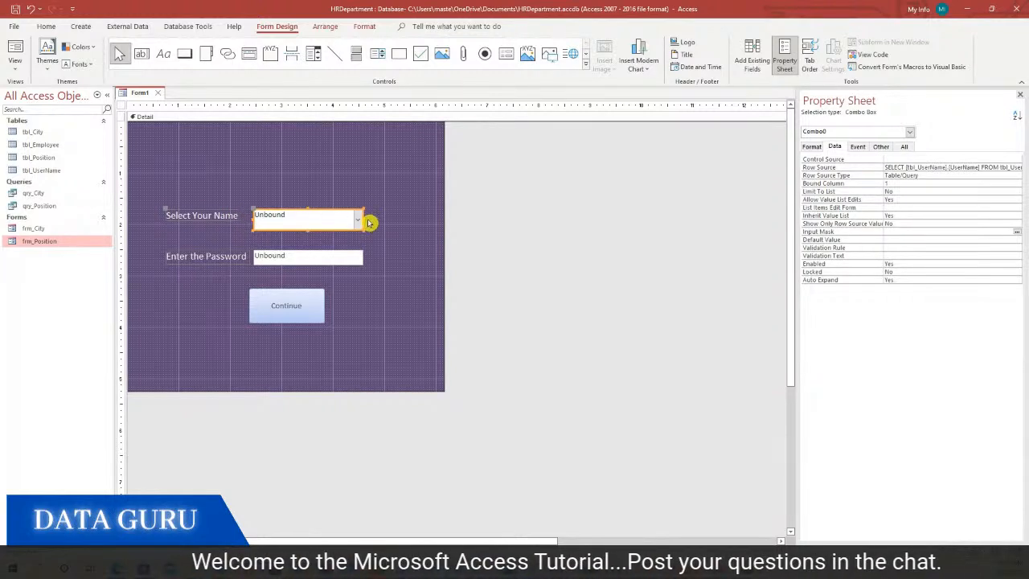
pyautogui.click(358, 185)
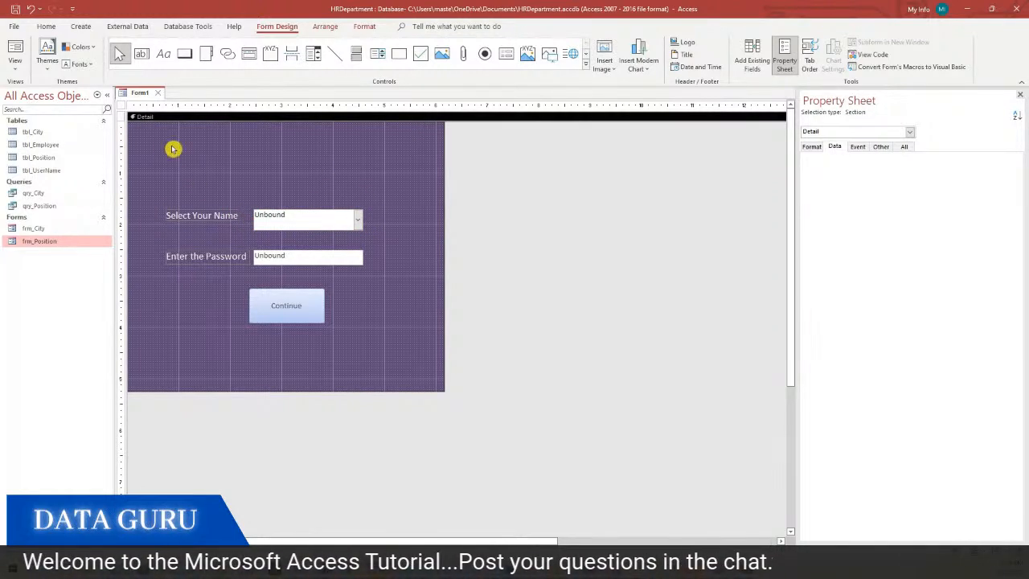
# Test the form by picking a name, typing a masked password, and pressing Continue
pyautogui.click(13, 67)
pyautogui.click(46, 90)
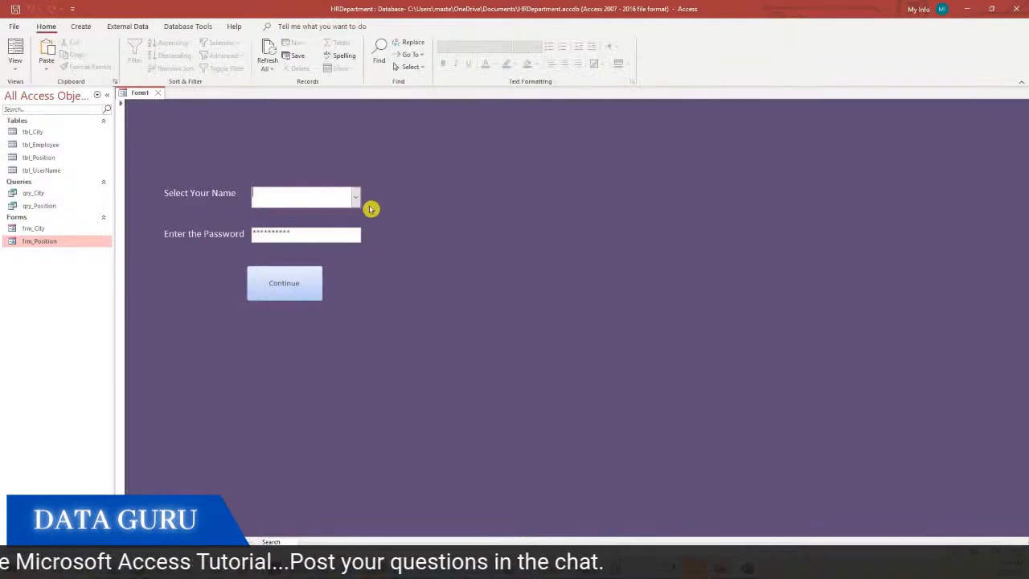
pyautogui.click(355, 196)
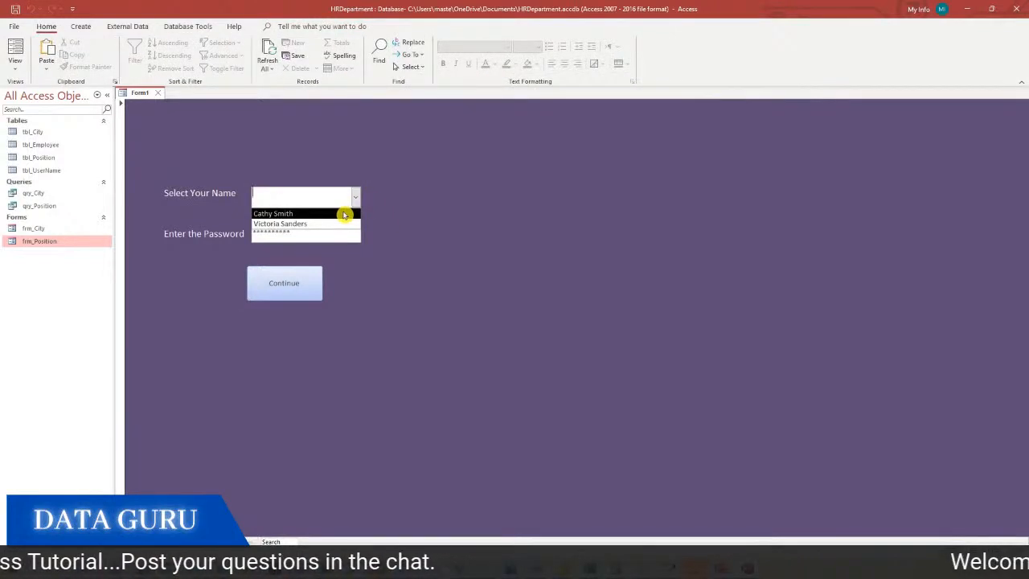
pyautogui.click(298, 214)
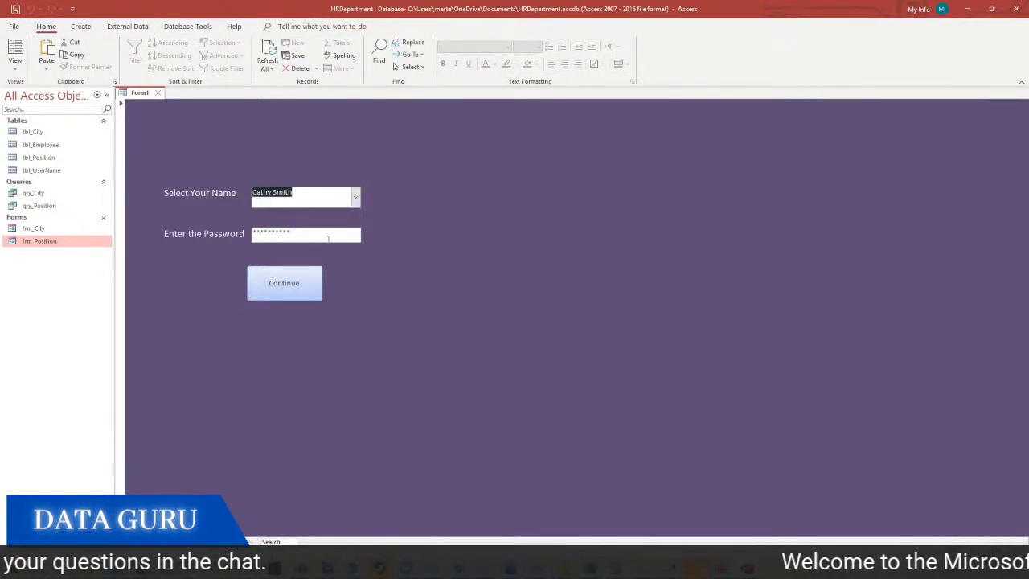
pyautogui.moveTo(324, 233); pyautogui.dragTo(198, 231)
pyautogui.press('BackSpace')
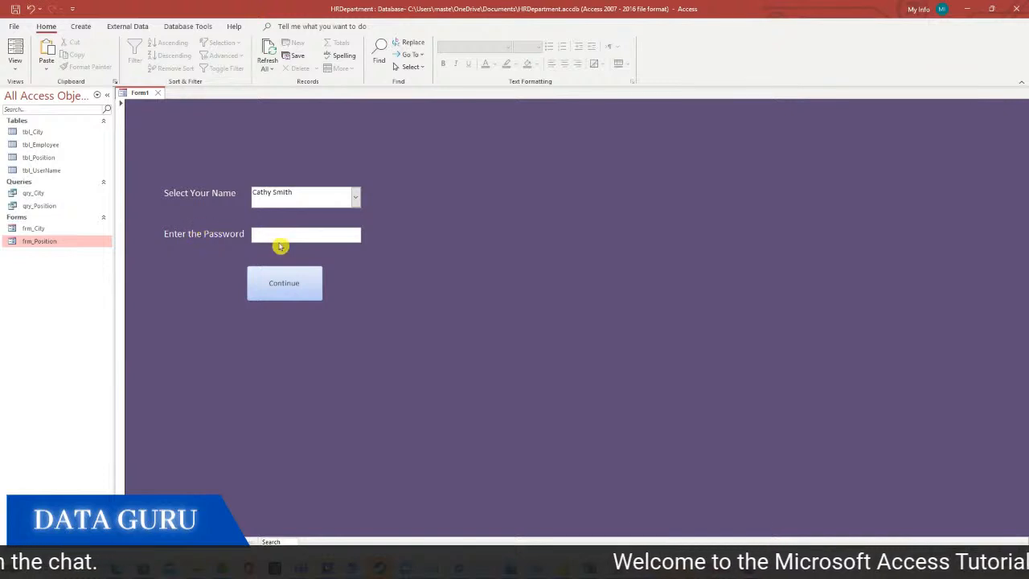
pyautogui.write('*****')
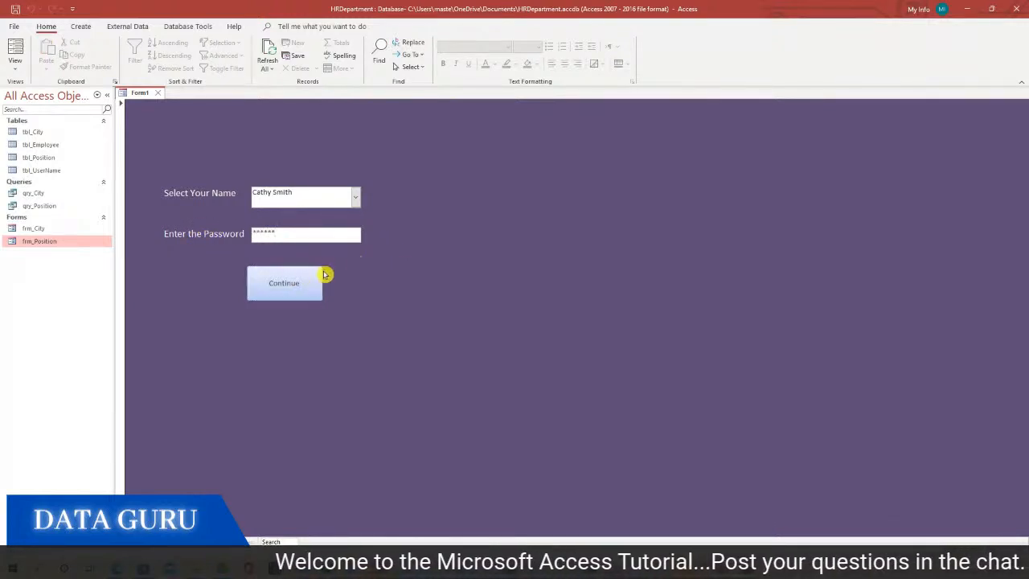
pyautogui.click(270, 280)
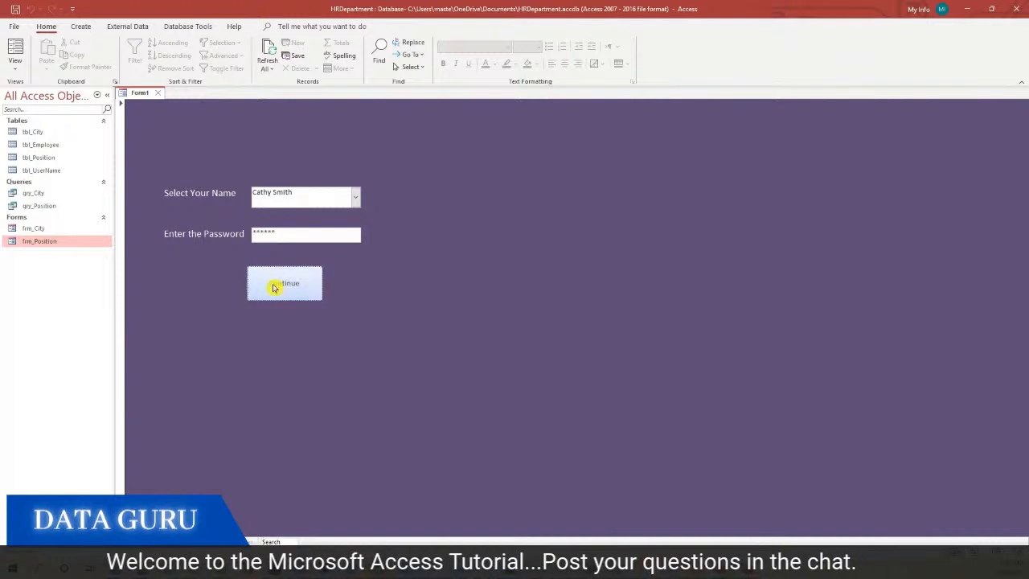
pyautogui.rightClick(409, 257)
pyautogui.click(431, 292)
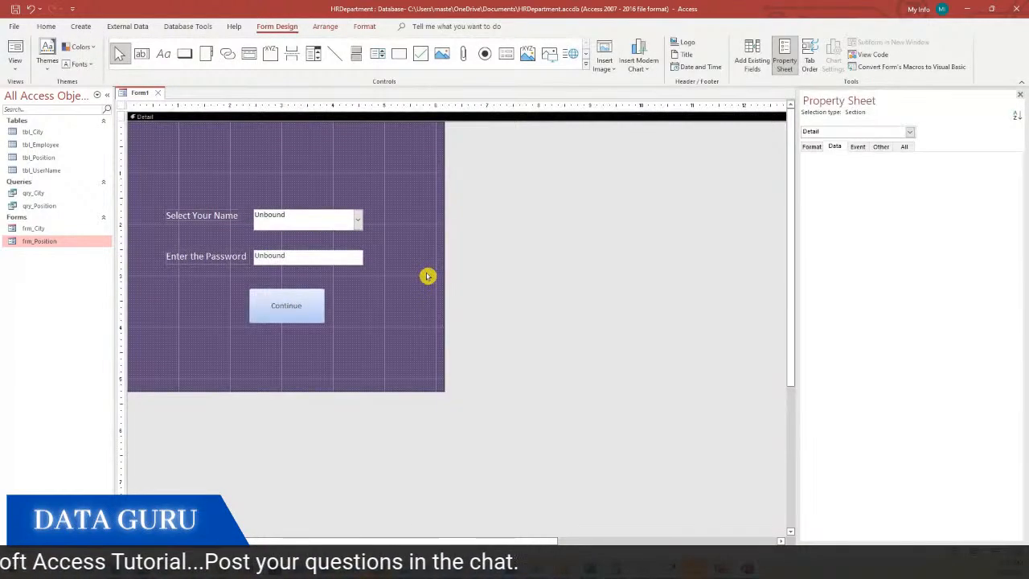
# Move the Continue button to the right
pyautogui.click(286, 306)
pyautogui.click(356, 309)
pyautogui.moveTo(290, 305); pyautogui.dragTo(316, 314)
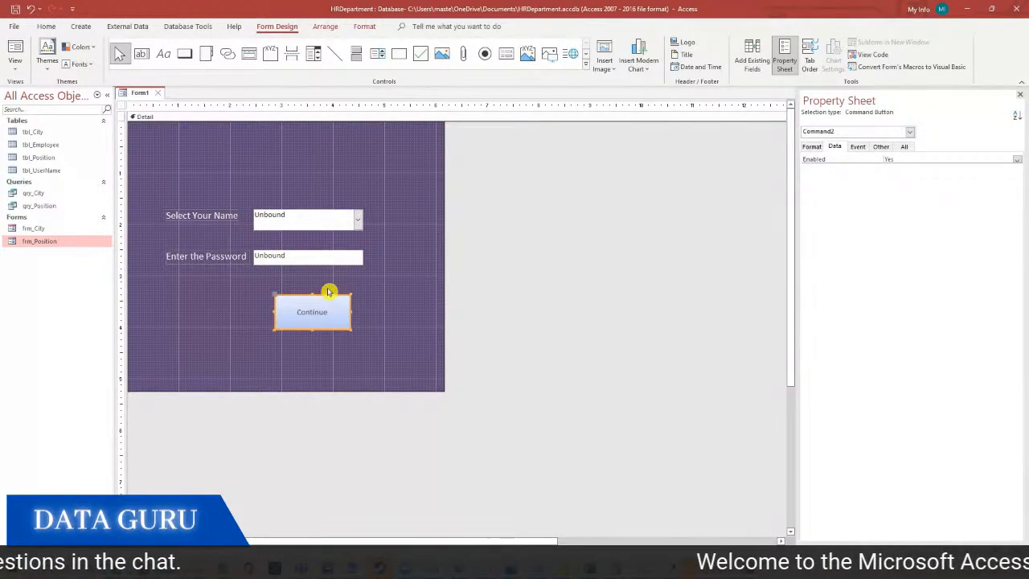
pyautogui.click(329, 279)
# Rename the combo box UserNameCombobox and shift all the login controls up slightly
pyautogui.click(331, 219)
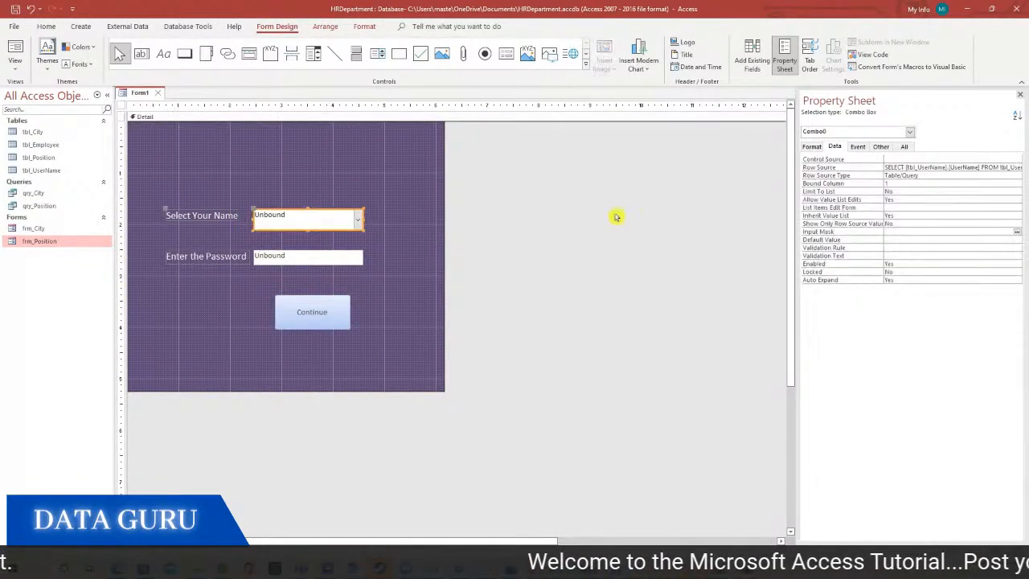
pyautogui.click(906, 148)
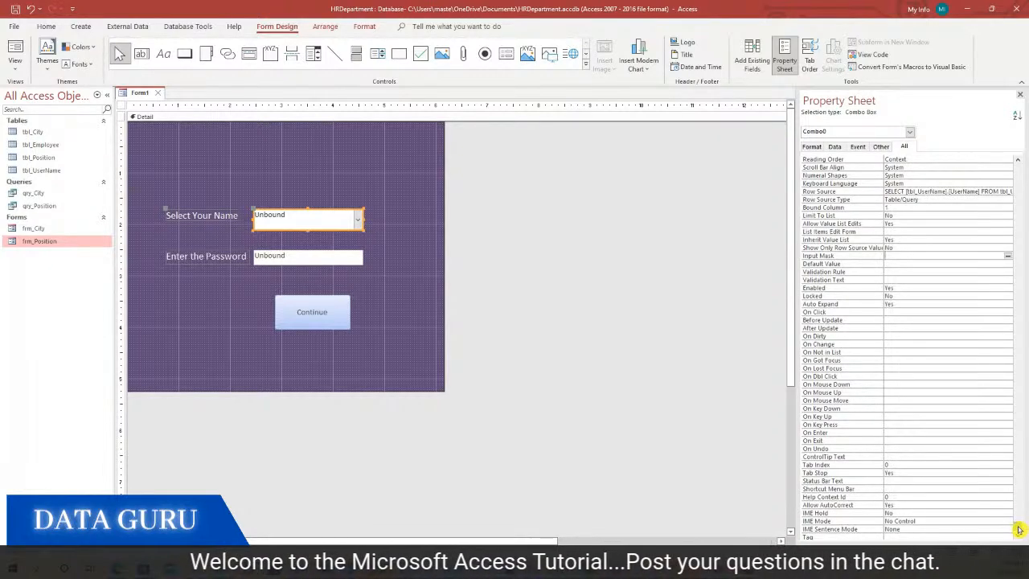
pyautogui.moveTo(1019, 531); pyautogui.dragTo(954, 145)
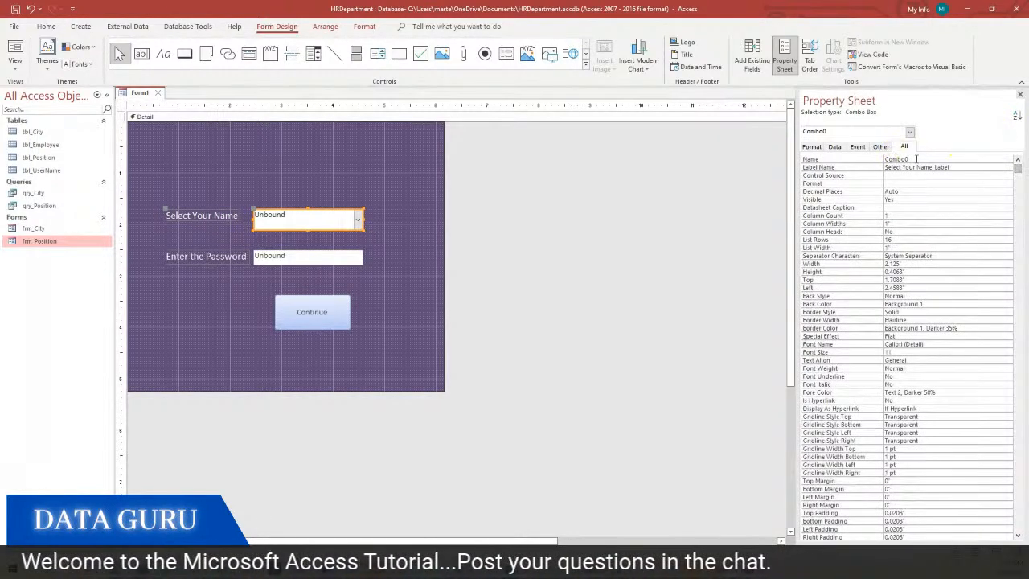
pyautogui.click(915, 158)
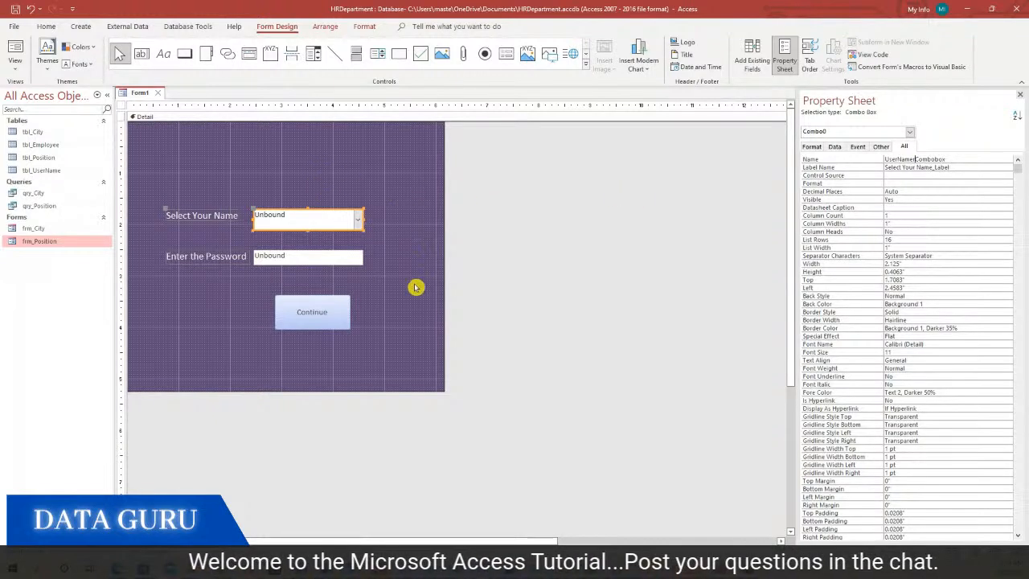
pyautogui.moveTo(415, 317); pyautogui.dragTo(215, 199)
pyautogui.click(265, 150)
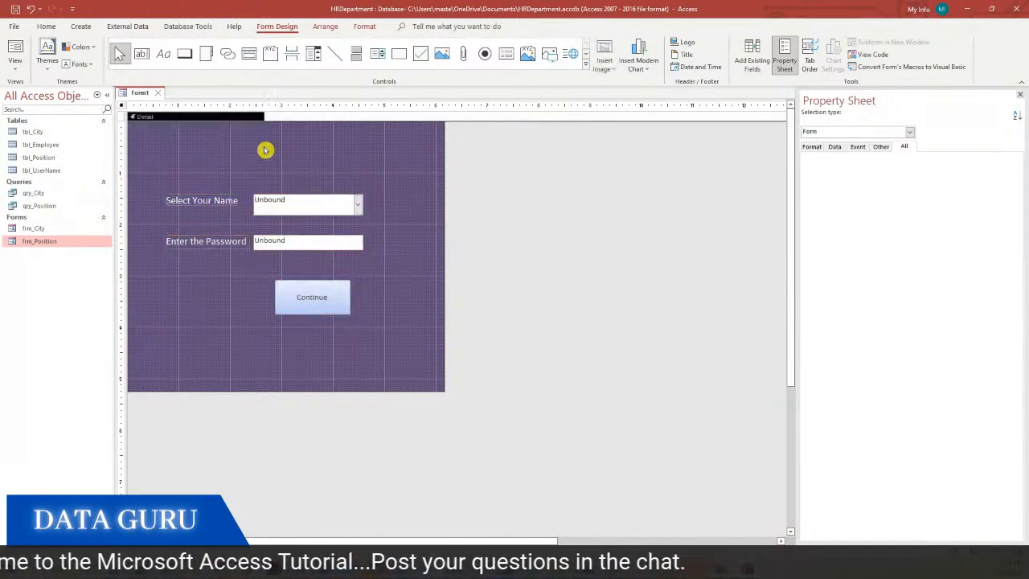
# Set the form's On Open event to [Event Procedure] using the Code Builder
pyautogui.click(123, 110)
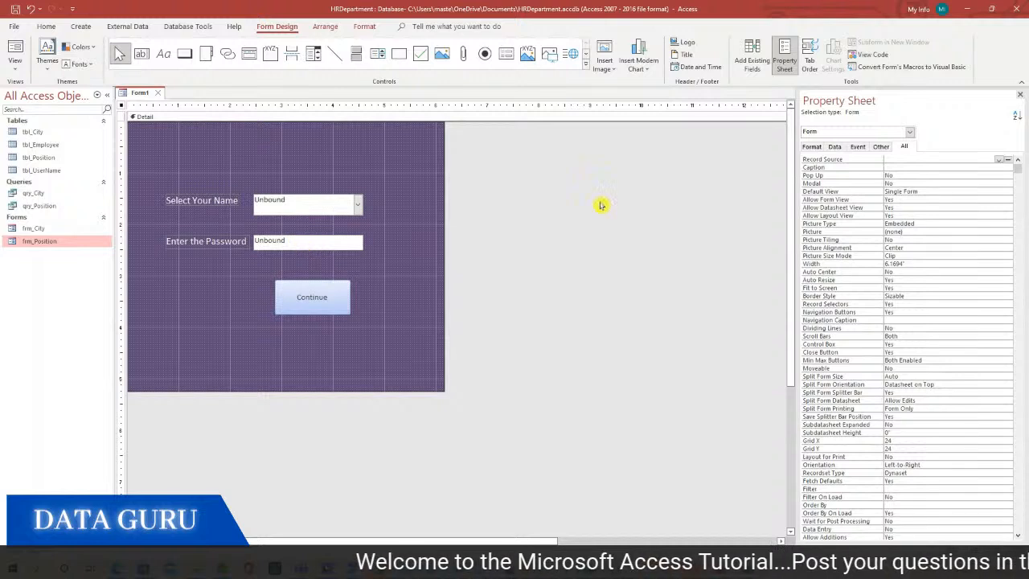
pyautogui.click(858, 147)
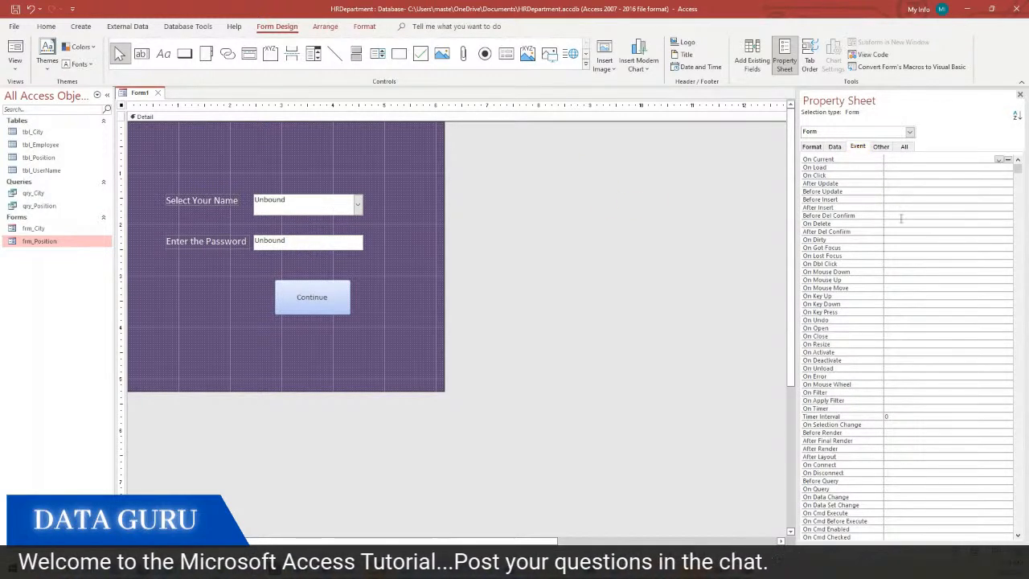
pyautogui.click(907, 325)
pyautogui.click(1008, 328)
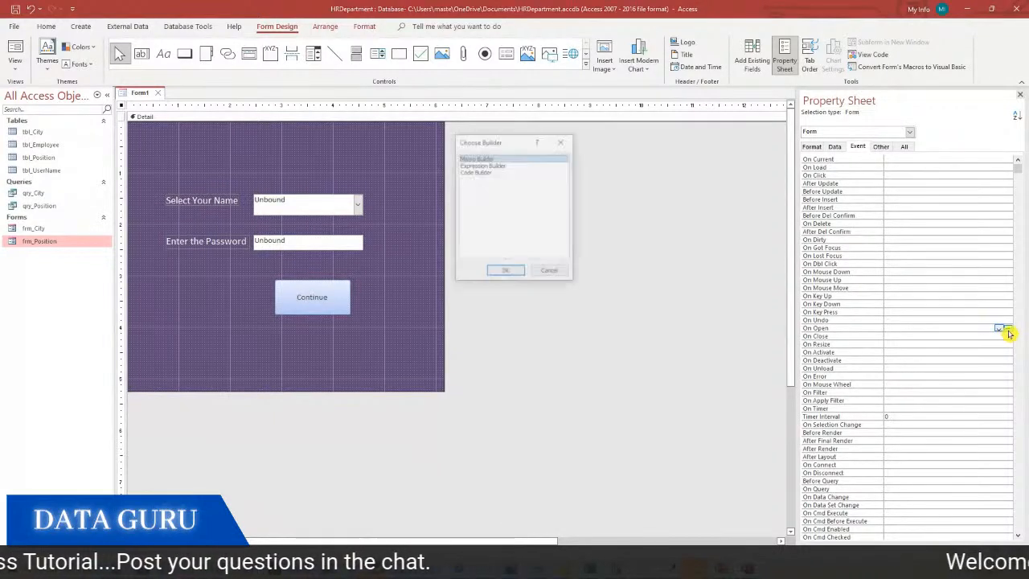
pyautogui.click(488, 173)
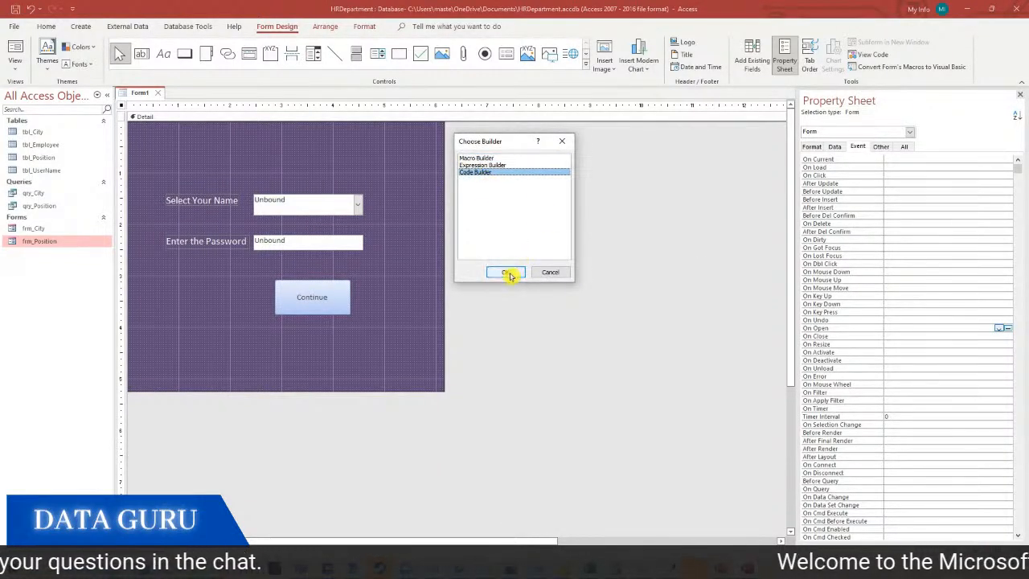
pyautogui.click(507, 272)
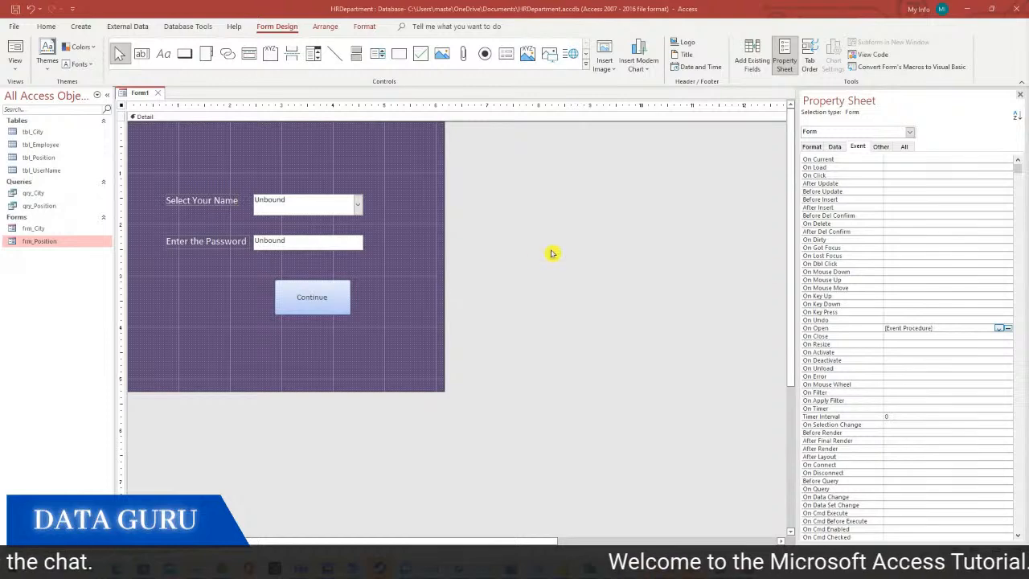
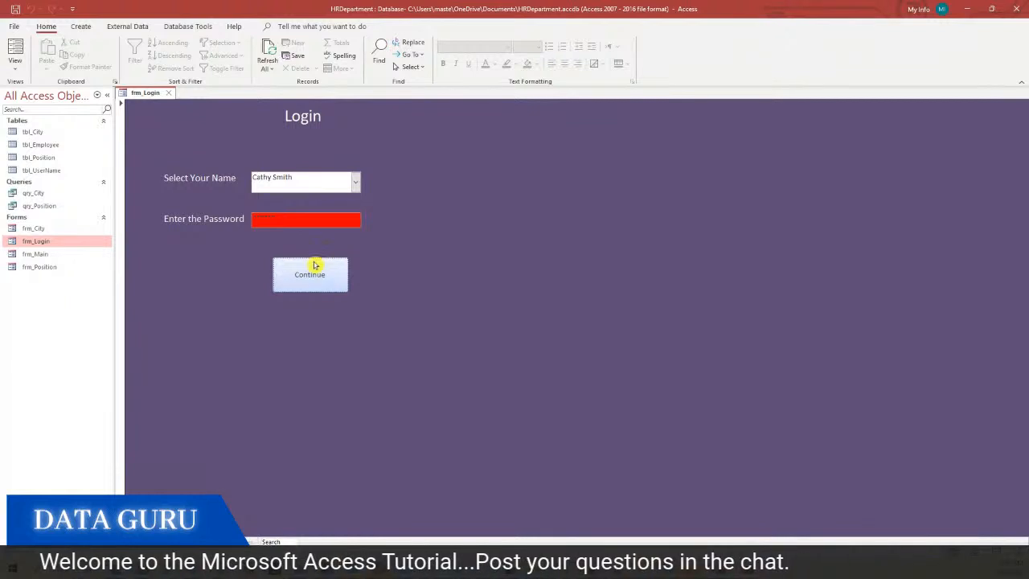
# Switch frm_Login to Design view and open the Continue button's On Click code
pyautogui.rightClick(411, 233)
pyautogui.click(457, 271)
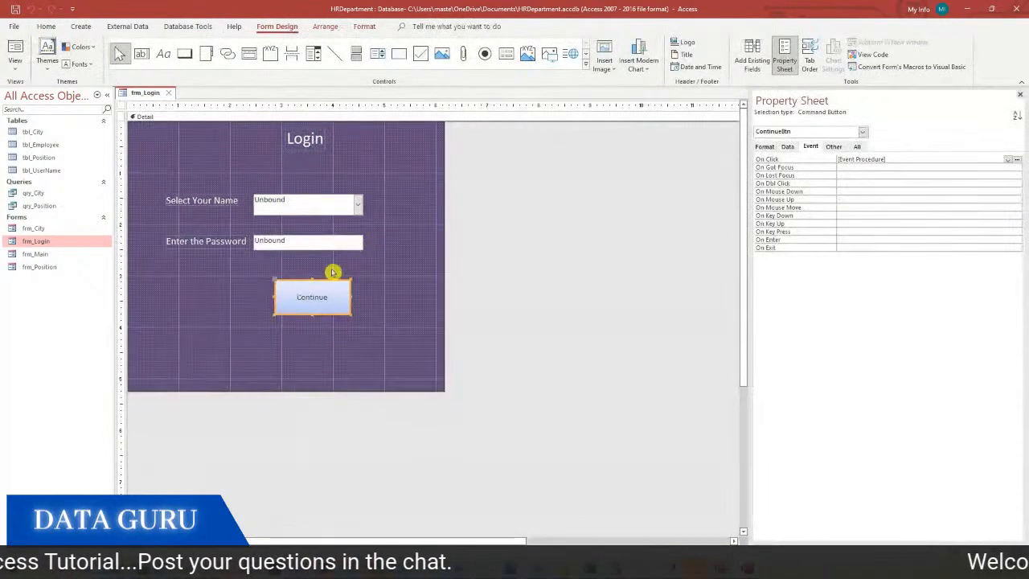
pyautogui.click(1018, 160)
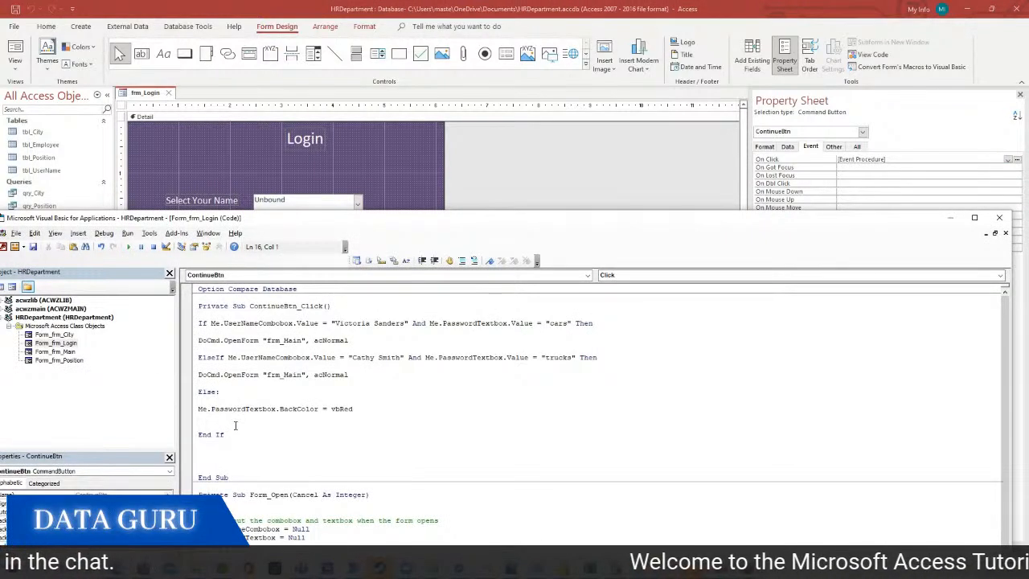
# Add MsgBox ("You have entered the wrong password") under the Else branch, fixing the typo
pyautogui.press('Return')
pyautogui.write('msgbox("You hav')
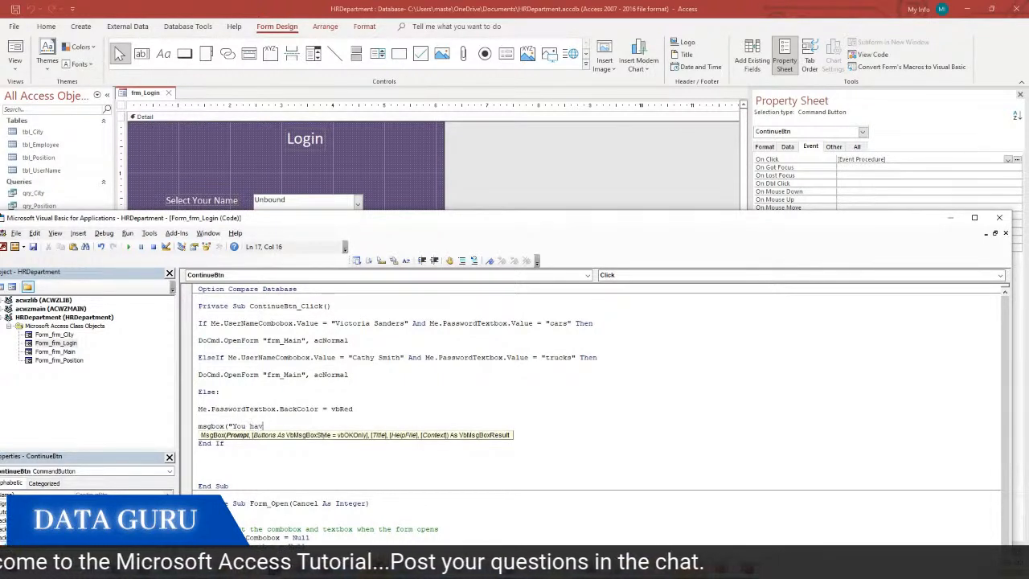
pyautogui.write('e entere')
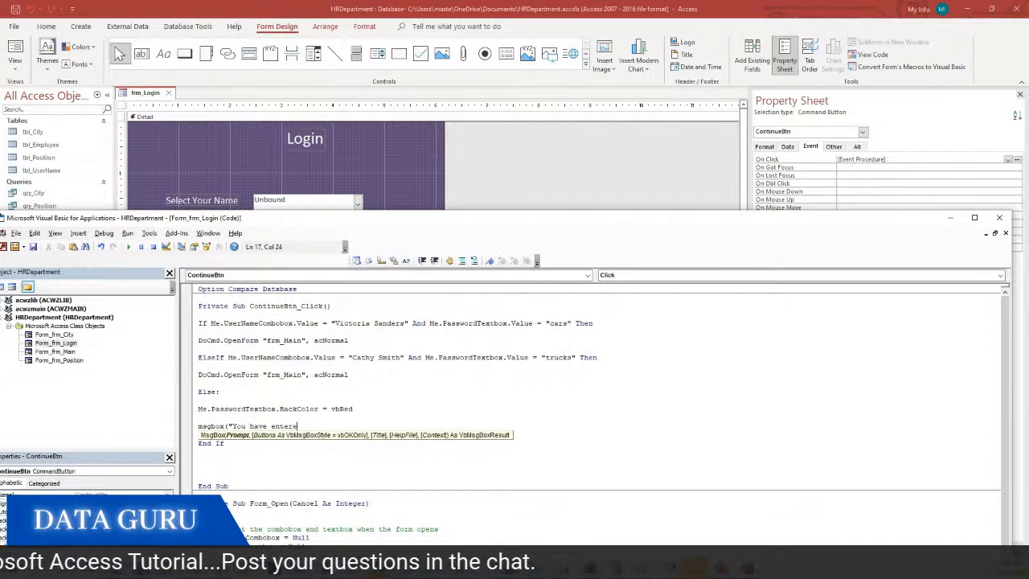
pyautogui.write('d the w')
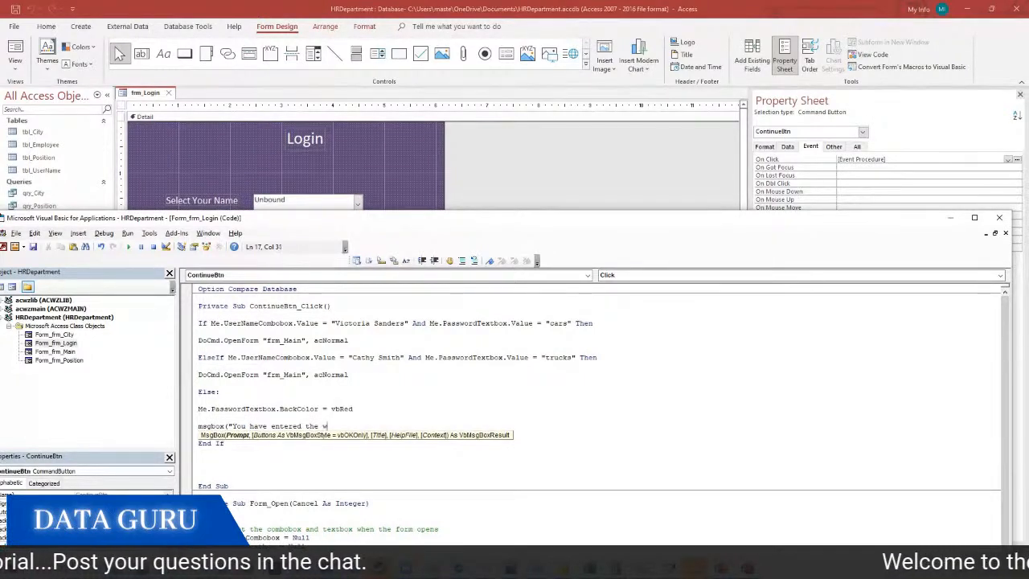
pyautogui.write('rong pasw')
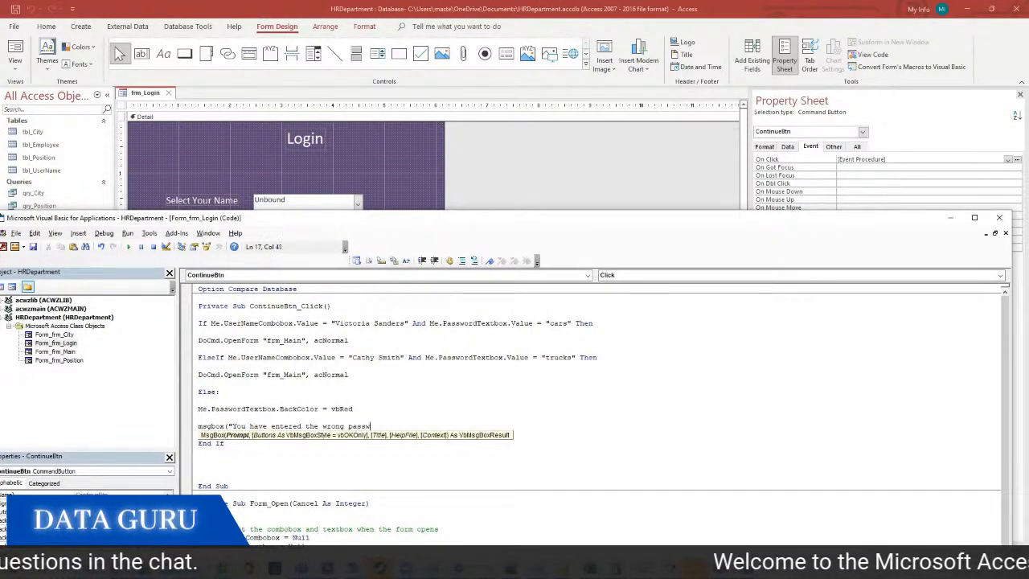
pyautogui.write('word"')
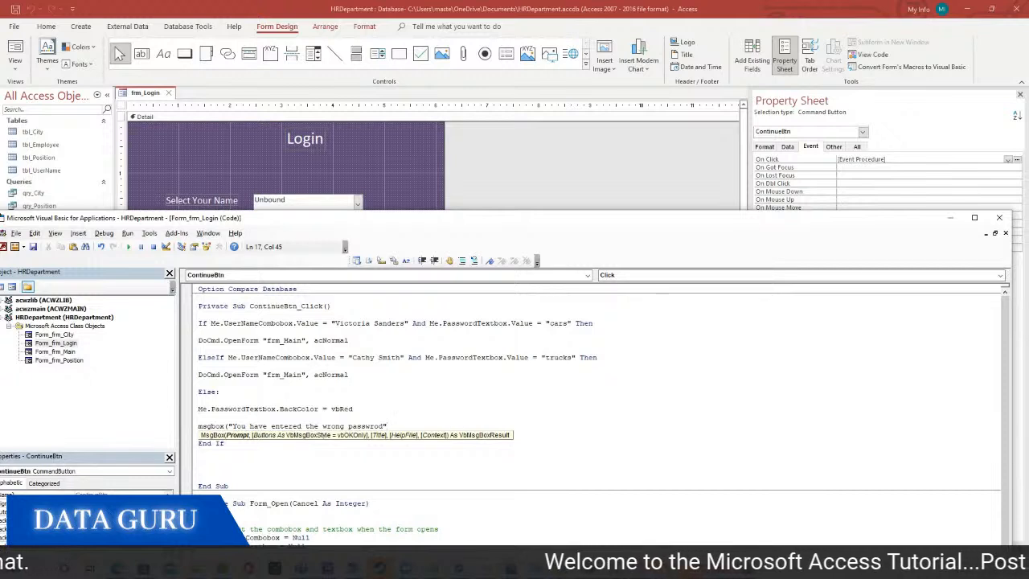
pyautogui.write(')')
pyautogui.click(301, 438)
pyautogui.click(384, 419)
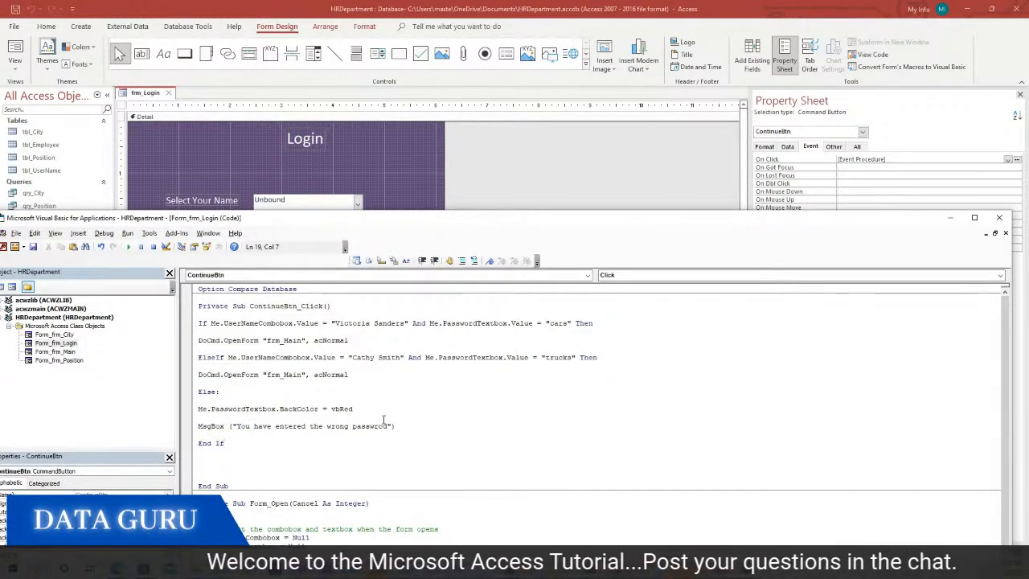
pyautogui.press('BackSpace')
pyautogui.press('BackSpace')
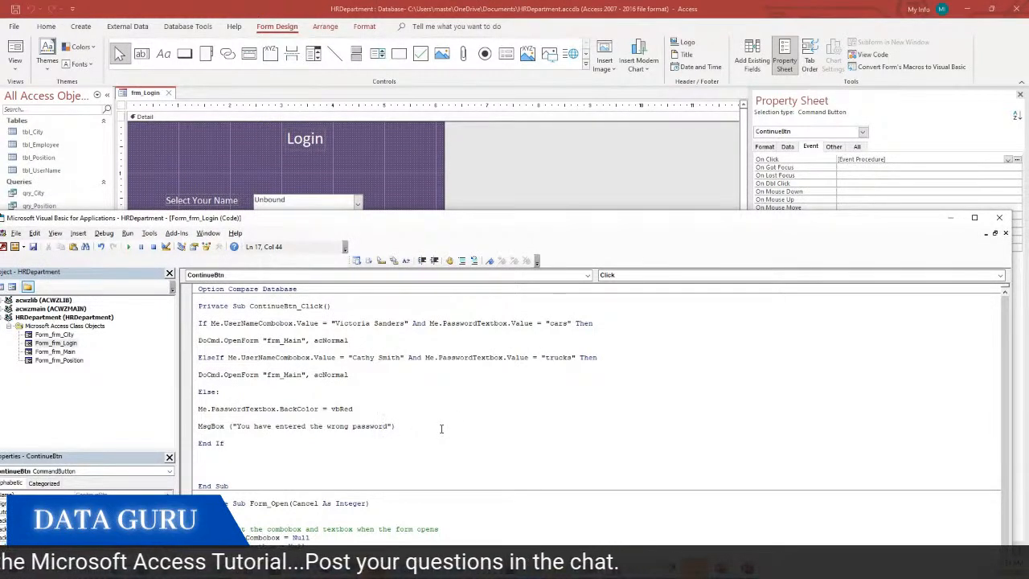
pyautogui.click(355, 443)
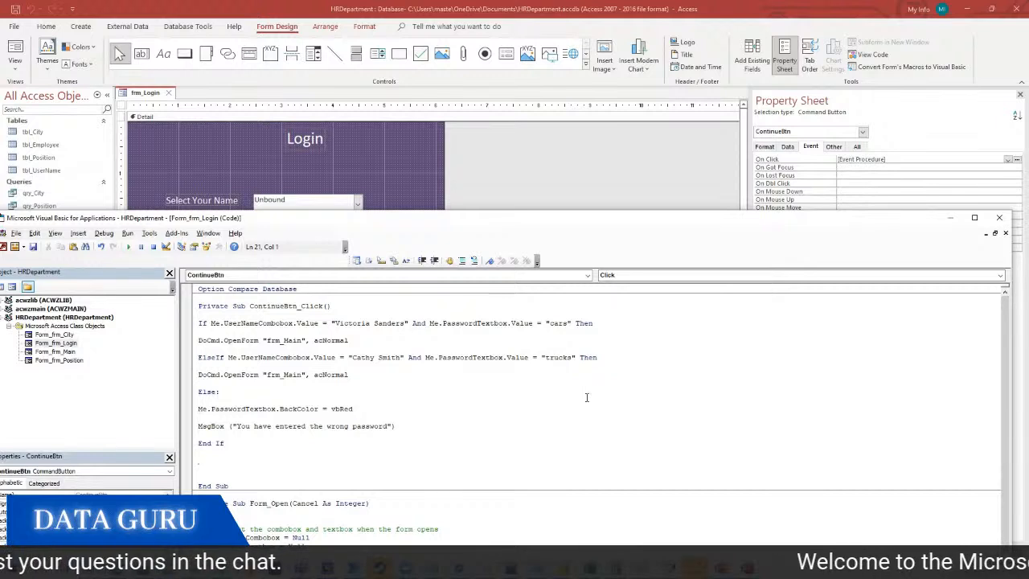
pyautogui.click(1000, 217)
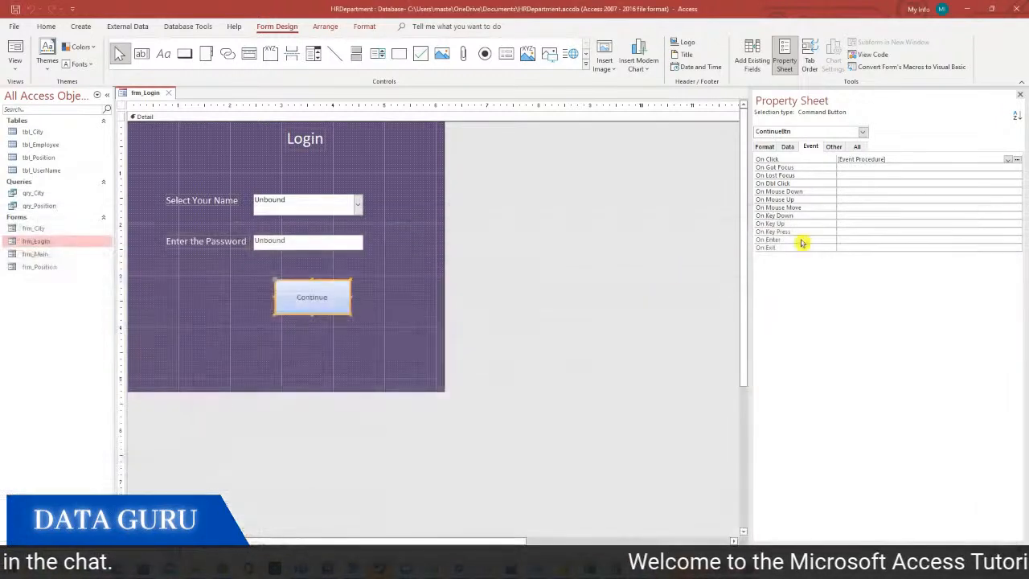
# Nudge the Continue button slightly left, then back right
pyautogui.click(373, 336)
pyautogui.moveTo(332, 306)
pyautogui.mouseDown()
pyautogui.moveTo(318, 303)
pyautogui.moveTo(331, 299)
pyautogui.mouseUp()
pyautogui.click(360, 301)
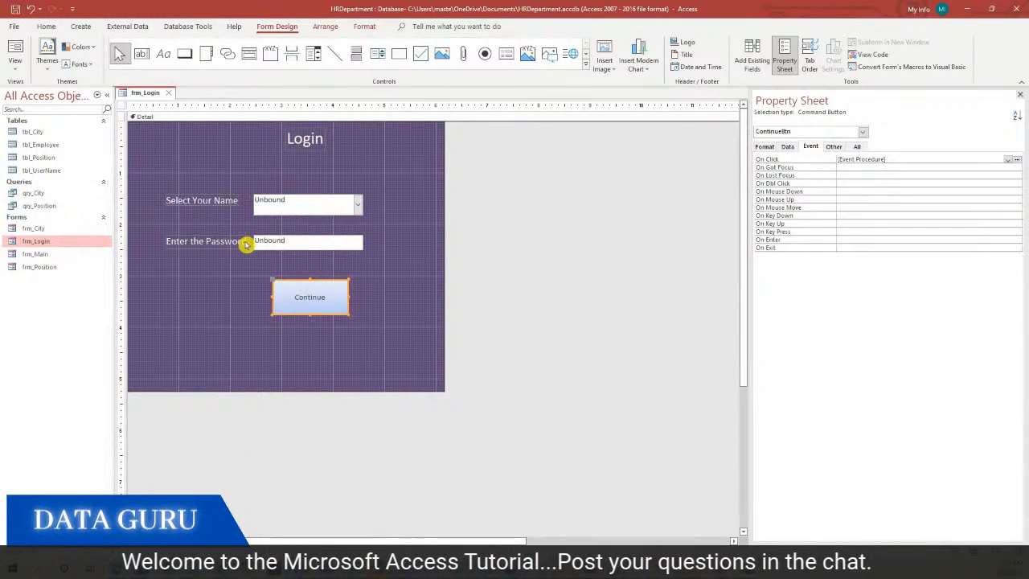
# Copy the BackColor = vbRed line from the Continue button's code, then select PasswordTextbox
pyautogui.click(1019, 160)
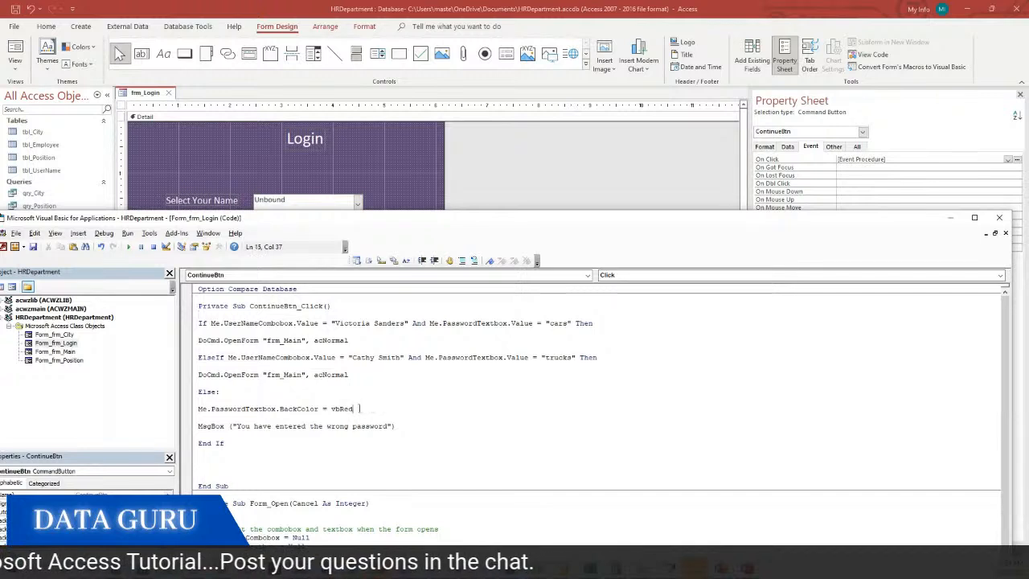
pyautogui.moveTo(372, 408); pyautogui.dragTo(161, 409)
pyautogui.hotkey('ctrl', 'c')
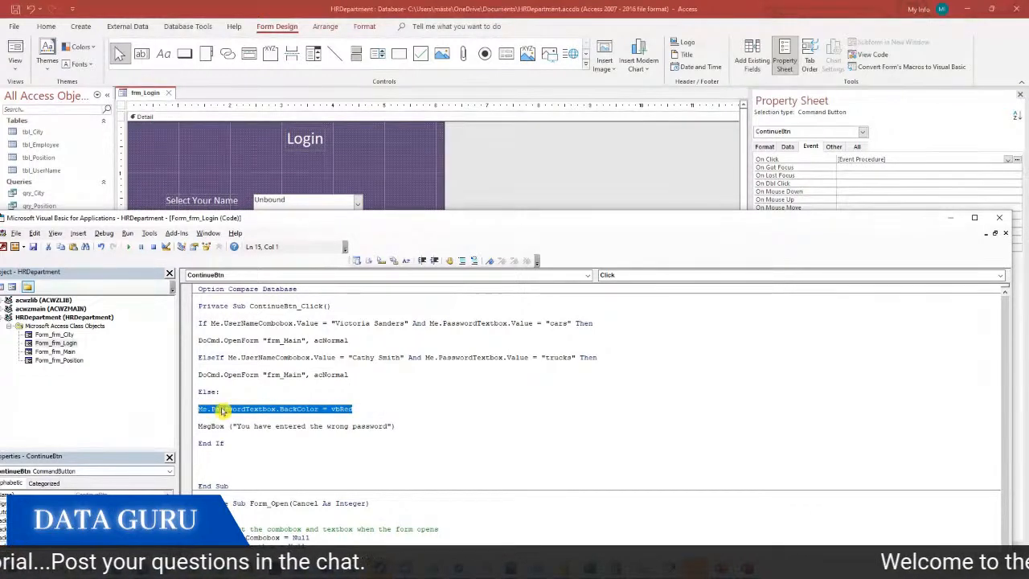
pyautogui.click(999, 217)
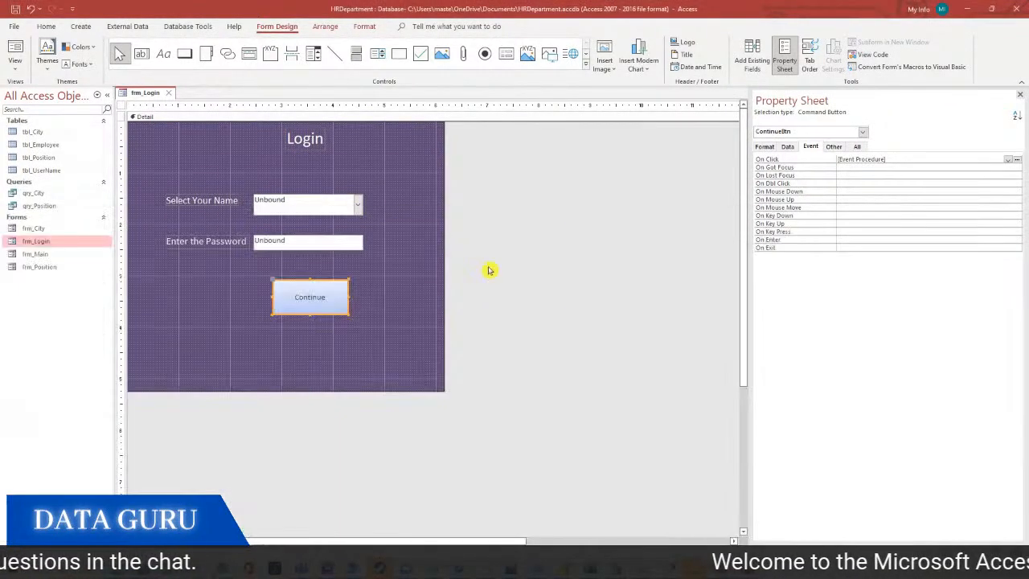
pyautogui.click(298, 241)
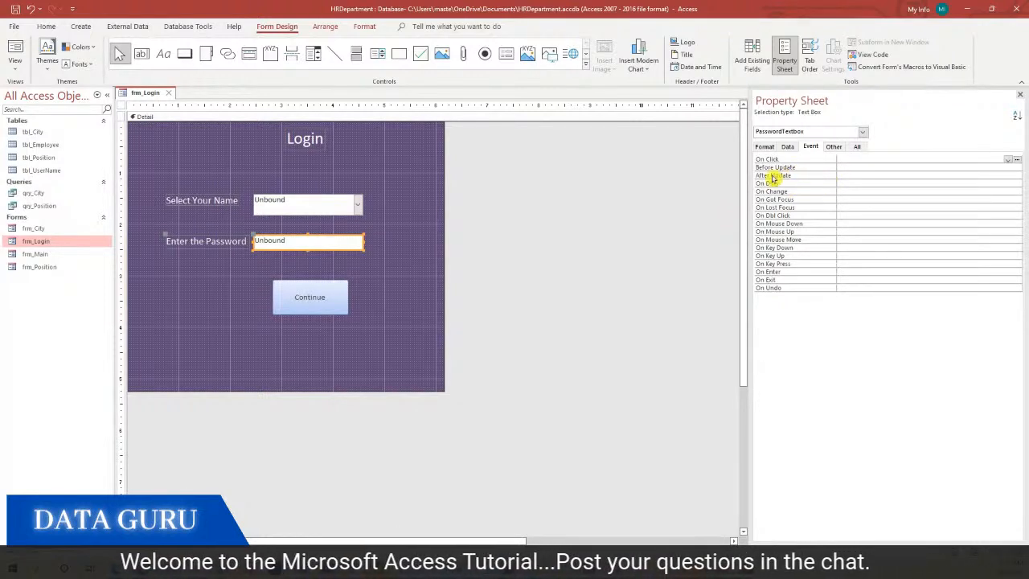
# Create a Code Builder event procedure for PasswordTextbox's On Change event
pyautogui.click(836, 191)
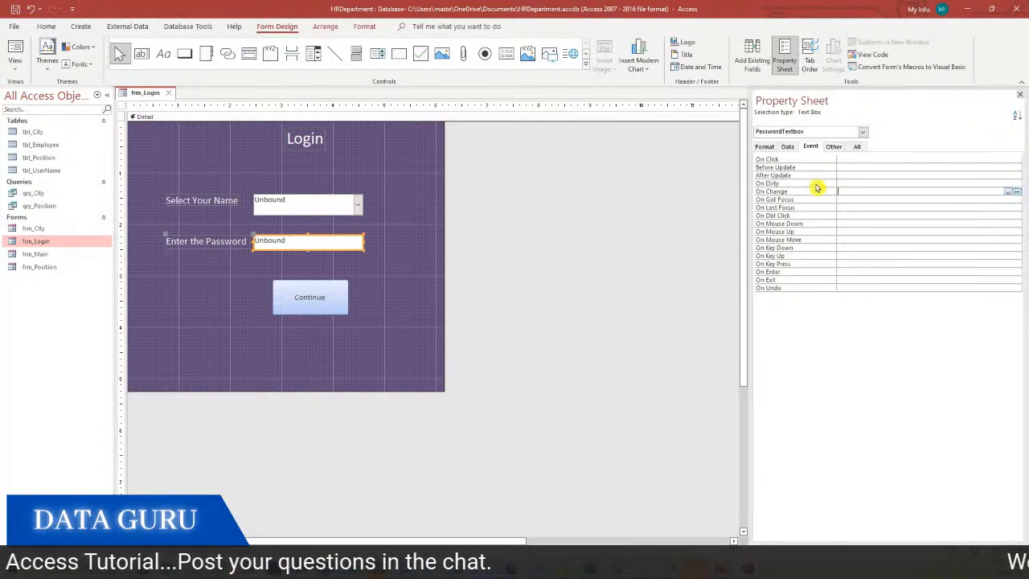
pyautogui.click(1017, 192)
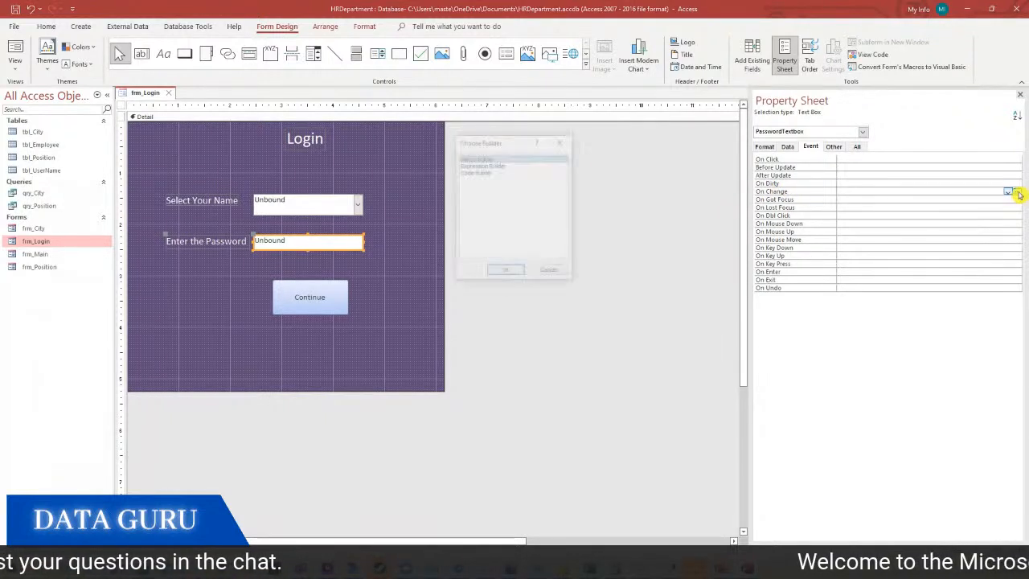
pyautogui.click(475, 175)
pyautogui.click(511, 270)
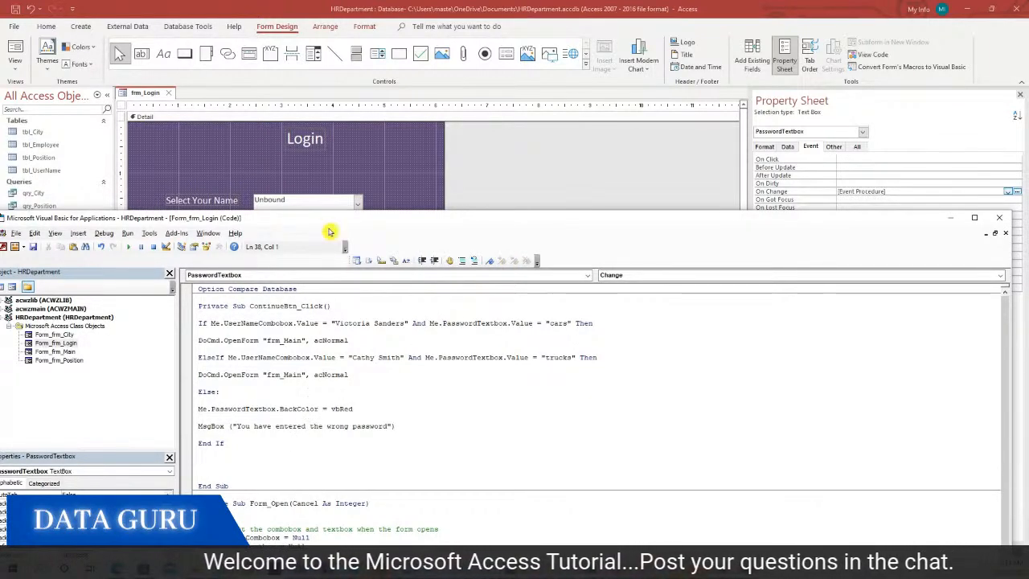
# Paste the BackColor line into the Change procedure, change vbRed to vbWhite, and open Form View
pyautogui.moveTo(294, 219); pyautogui.dragTo(300, 116)
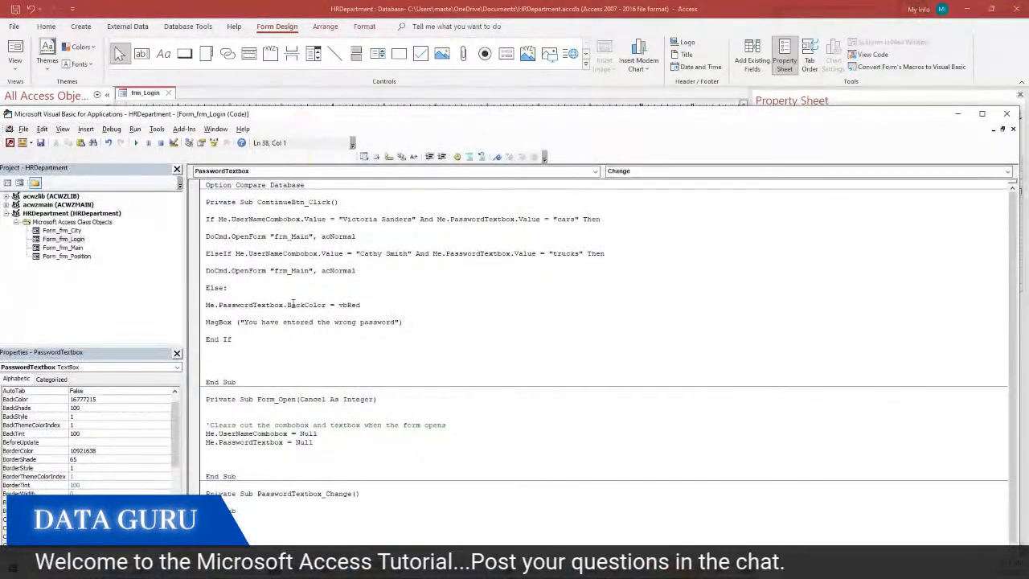
pyautogui.hotkey('ctrl', 'v')
pyautogui.moveTo(348, 501); pyautogui.dragTo(359, 501)
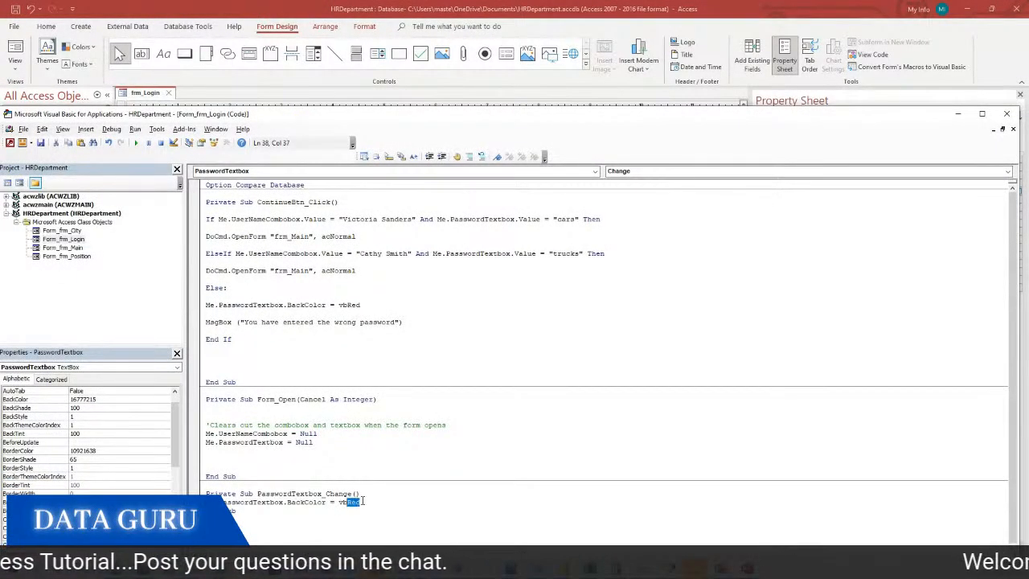
pyautogui.write('W')
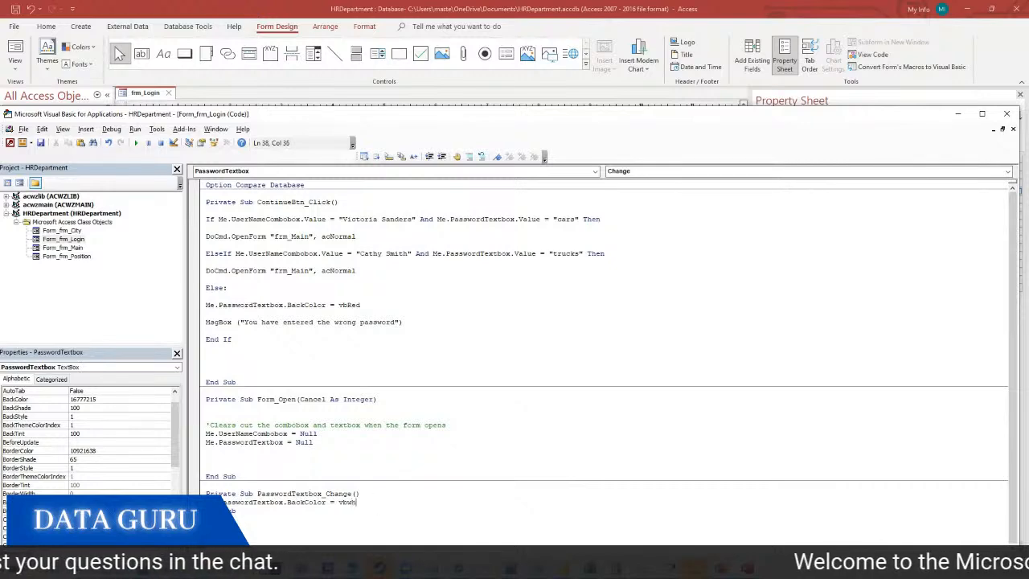
pyautogui.click(439, 426)
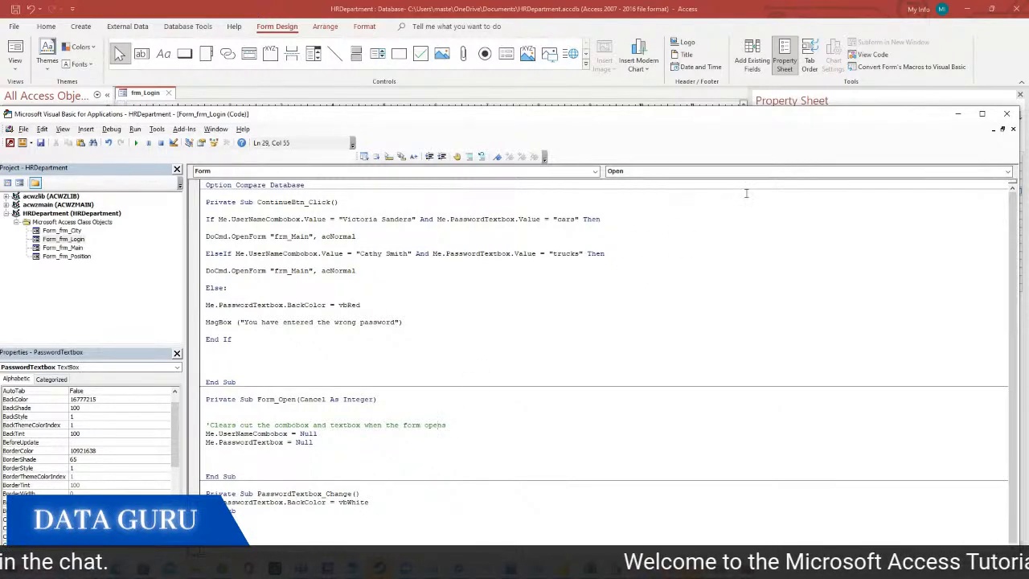
pyautogui.click(1006, 113)
pyautogui.click(7, 57)
pyautogui.click(36, 89)
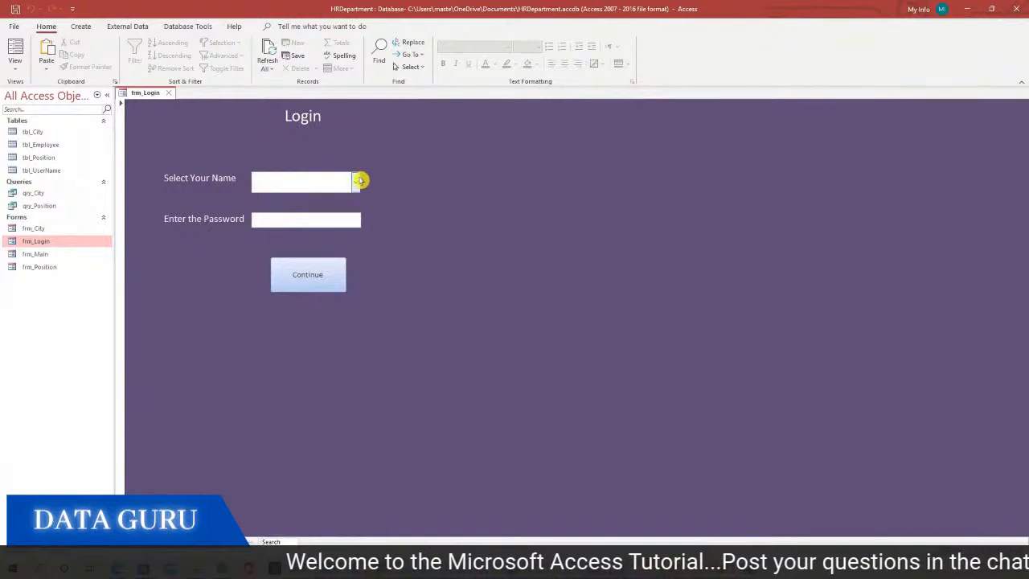
# Pick a user, submit a wrong password, and dismiss the wrong-password warning
pyautogui.click(358, 182)
pyautogui.click(341, 199)
pyautogui.click(328, 220)
pyautogui.write('******')
pyautogui.click(307, 264)
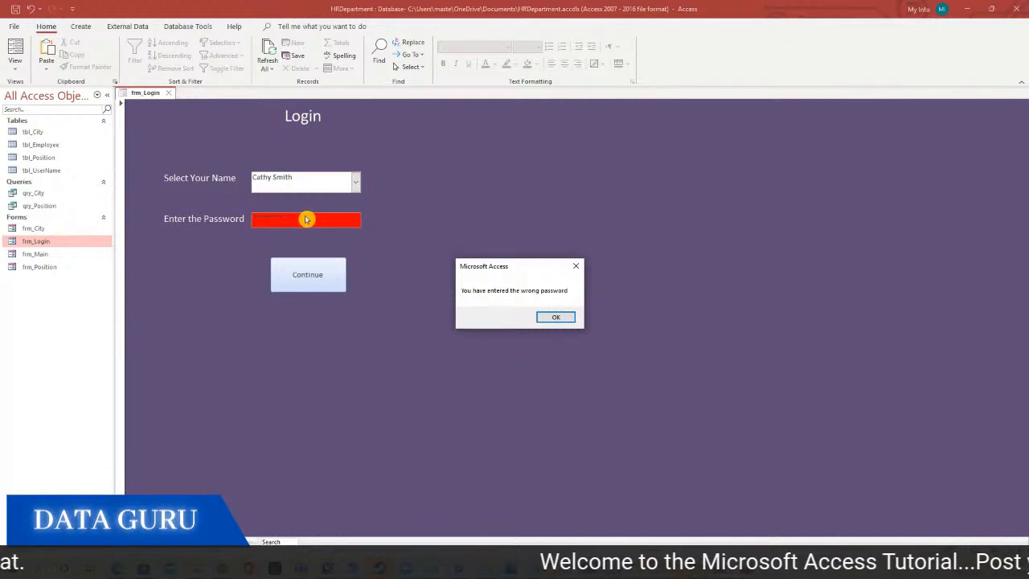
pyautogui.click(556, 317)
# Retype the password in the box and switch to the PowerPoint Requirements slide
pyautogui.moveTo(300, 218); pyautogui.dragTo(226, 221)
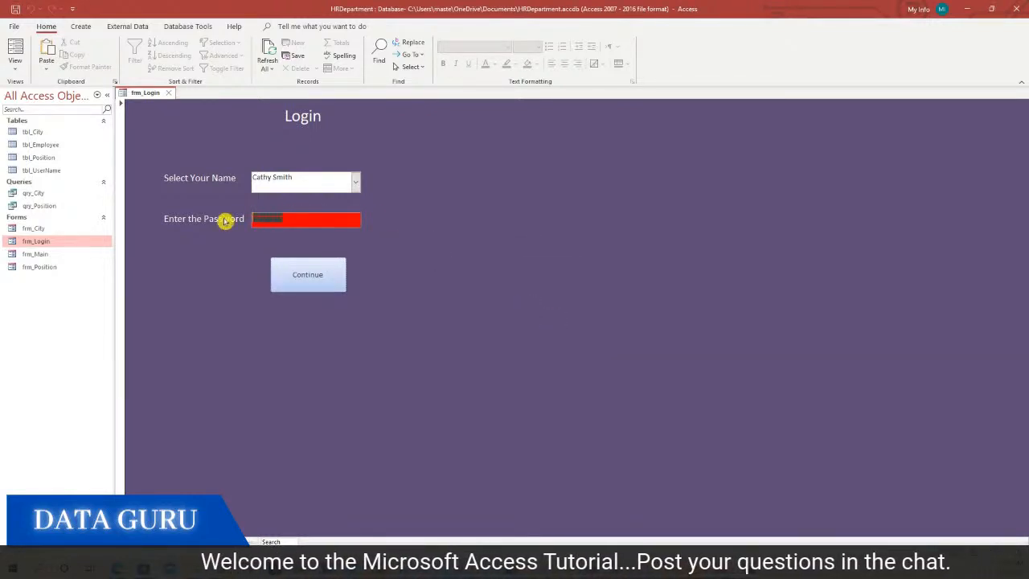
pyautogui.write('*******')
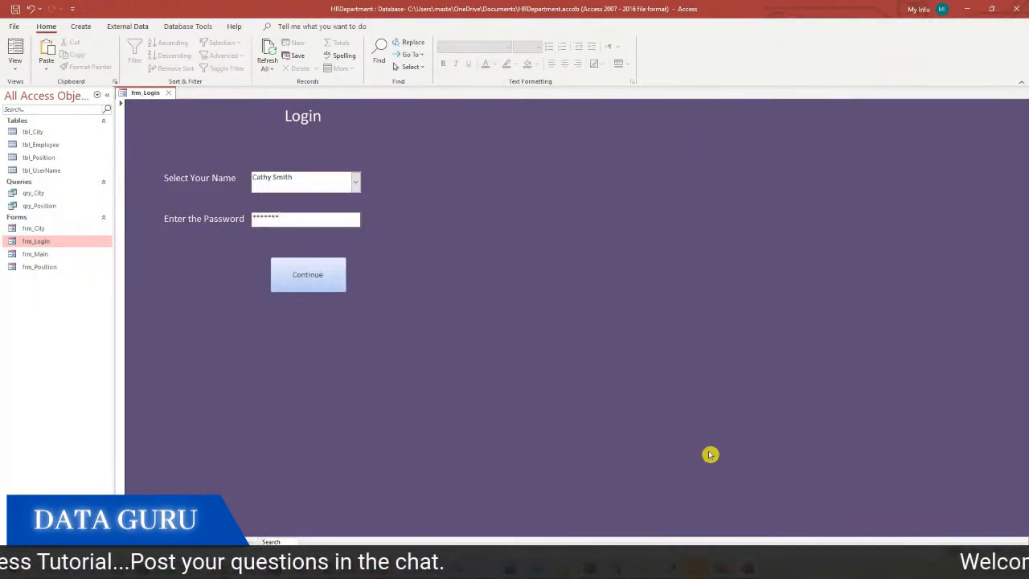
pyautogui.click(747, 567)
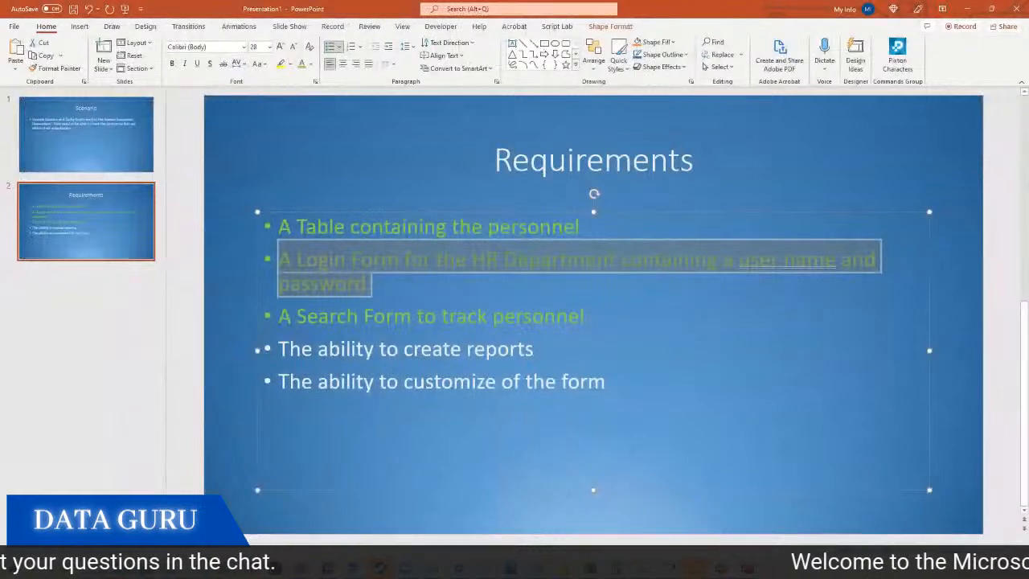
# Deselect the text on the Requirements slide and return to the Access HRDepartment window
pyautogui.click(534, 352)
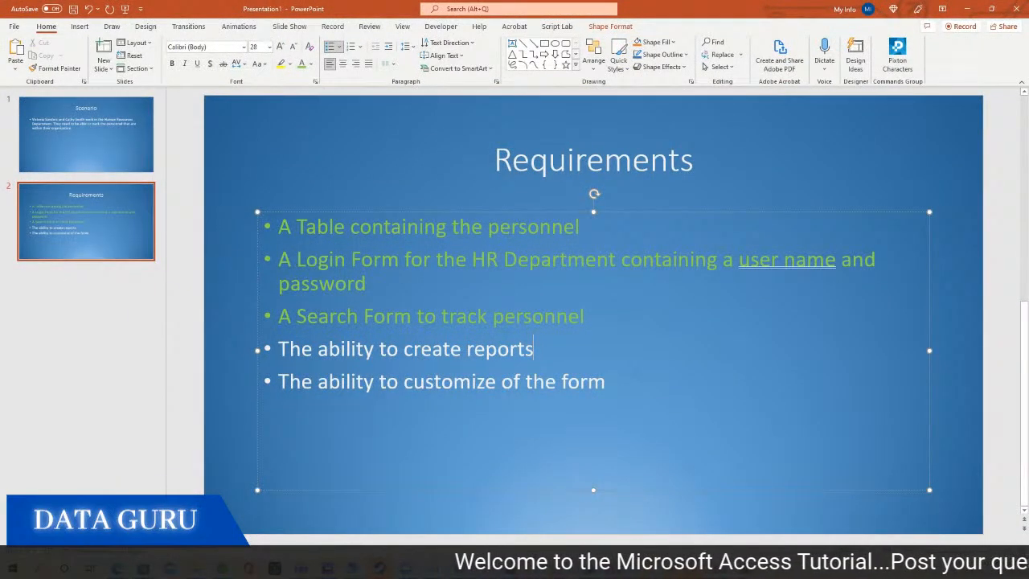
pyautogui.click(747, 568)
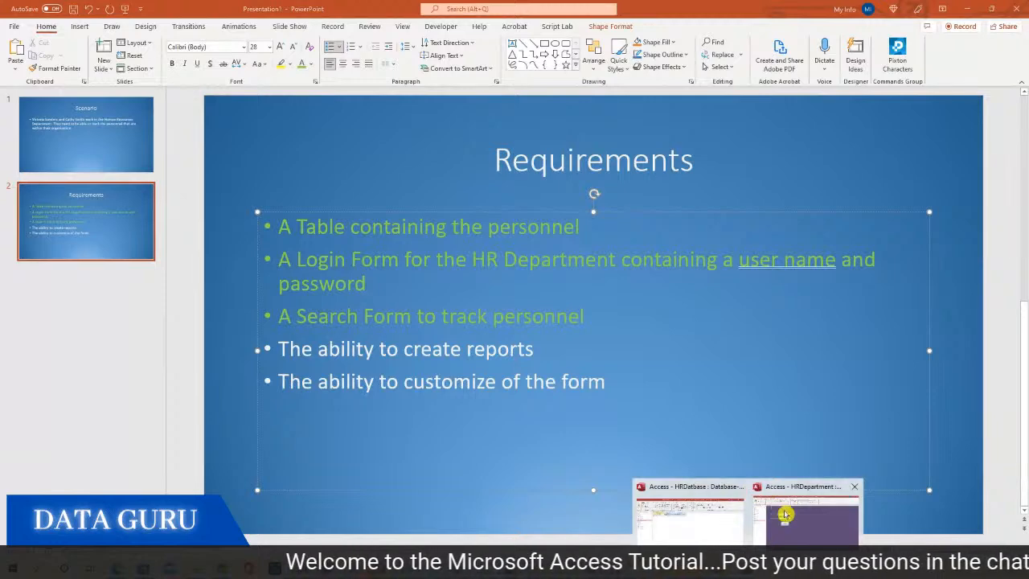
pyautogui.click(782, 516)
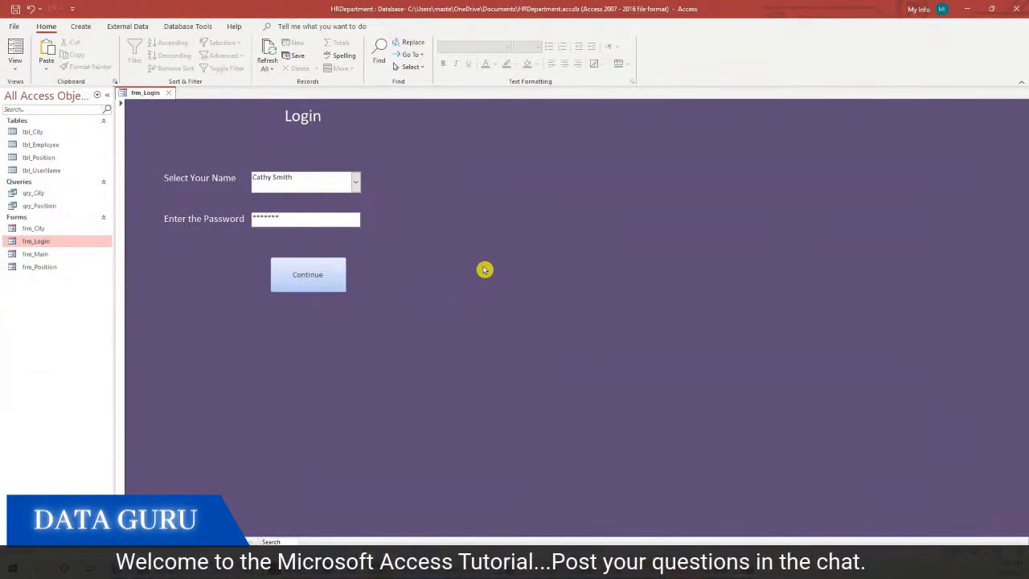
# Close frm_Login past the save prompt and open frm_City in Design view
pyautogui.click(168, 93)
pyautogui.click(474, 314)
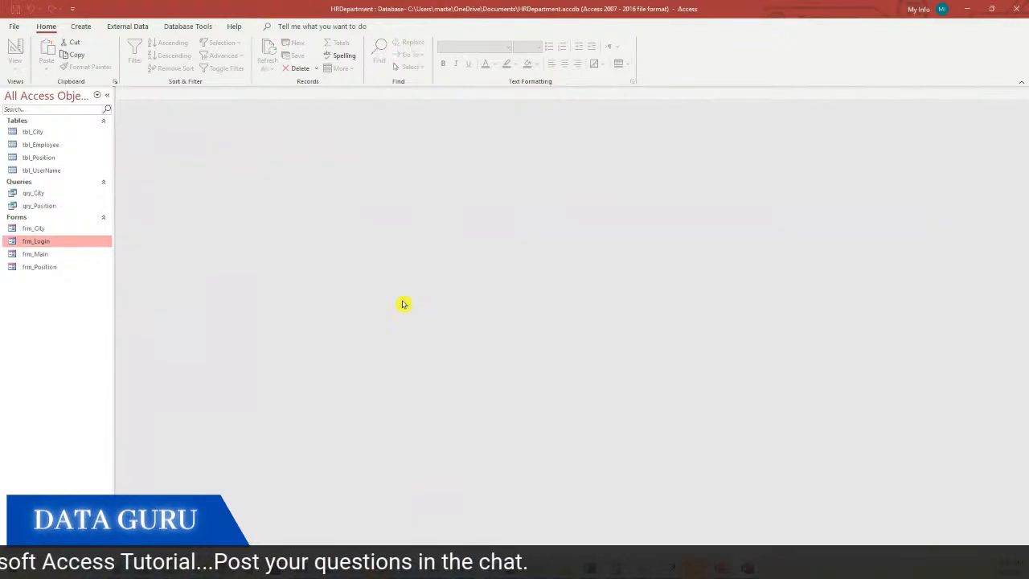
pyautogui.click(46, 255)
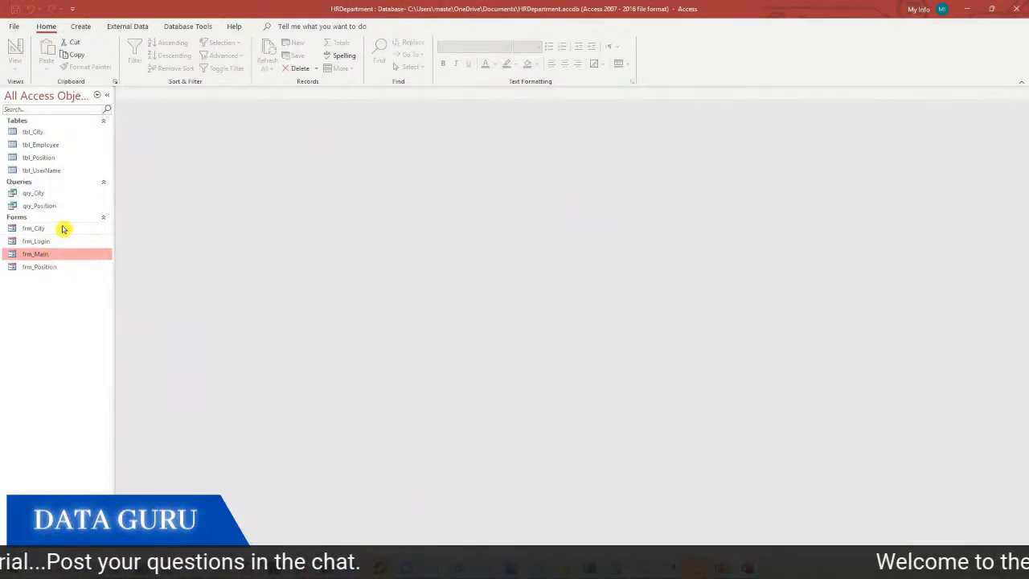
pyautogui.click(61, 229)
pyautogui.rightClick(60, 229)
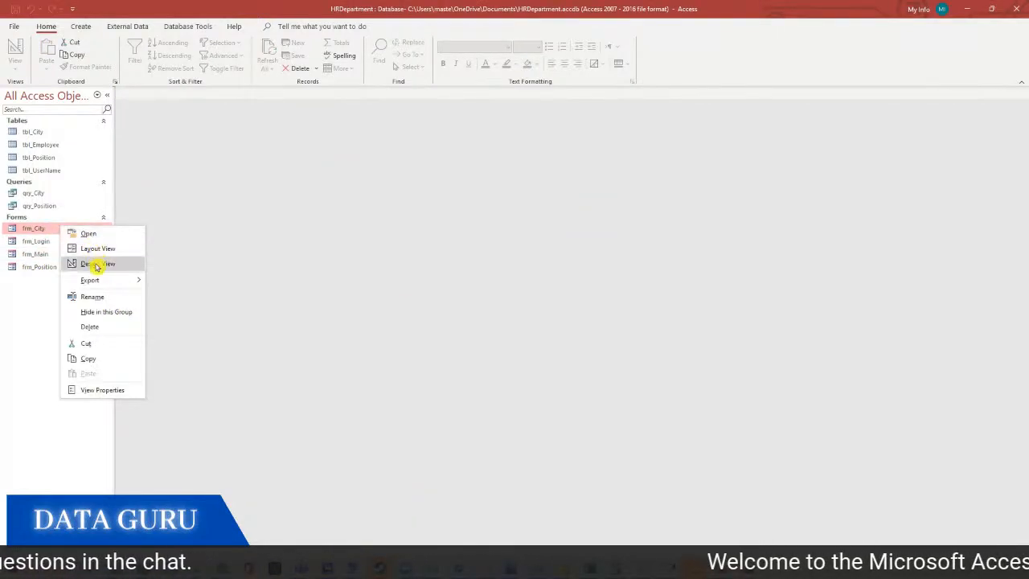
pyautogui.click(96, 264)
pyautogui.click(385, 315)
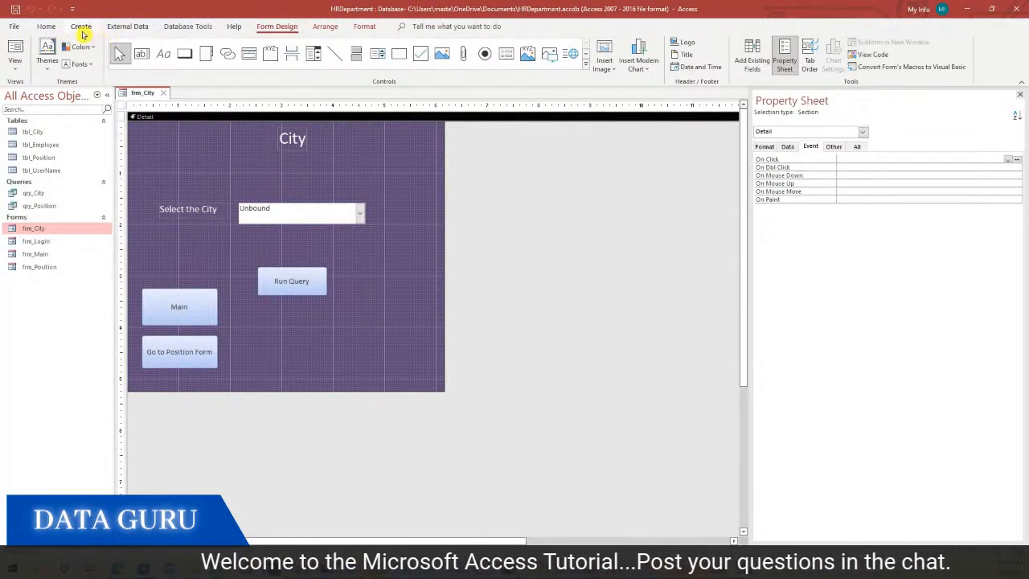
pyautogui.click(81, 27)
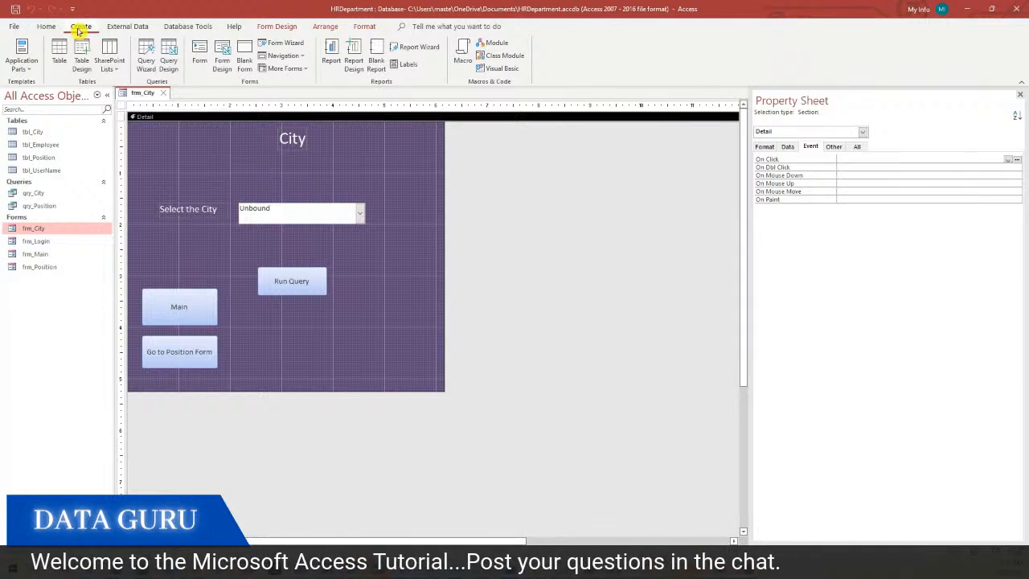
# Start a Report Wizard report with all qry_City fields, sorted by Employee Name
pyautogui.click(409, 47)
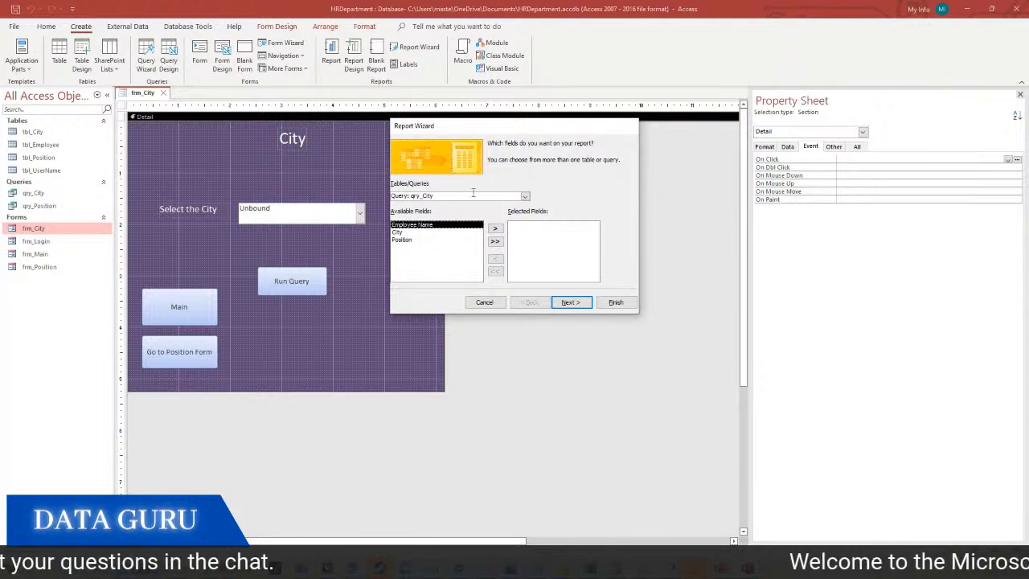
pyautogui.click(495, 241)
pyautogui.click(577, 303)
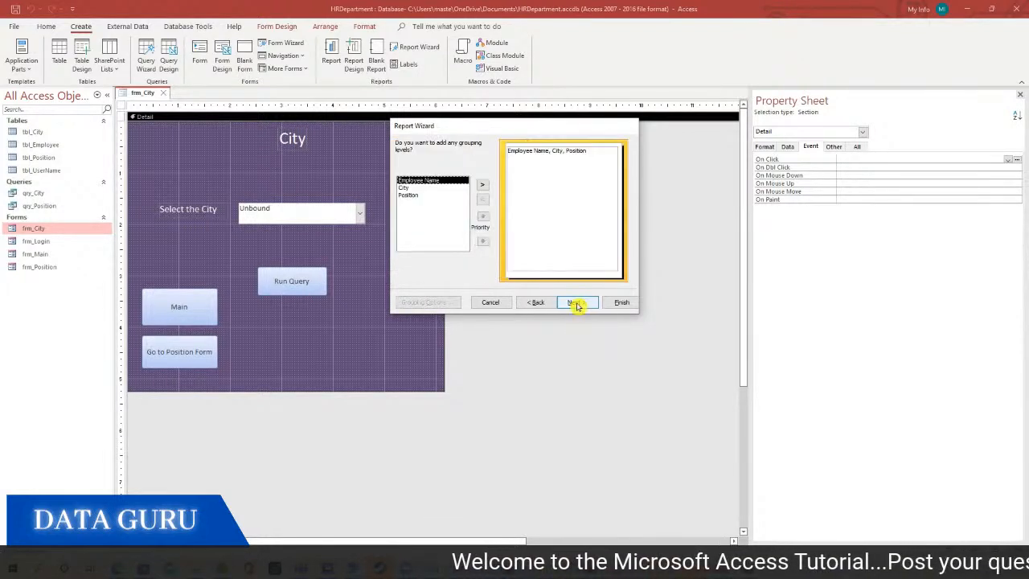
pyautogui.click(578, 302)
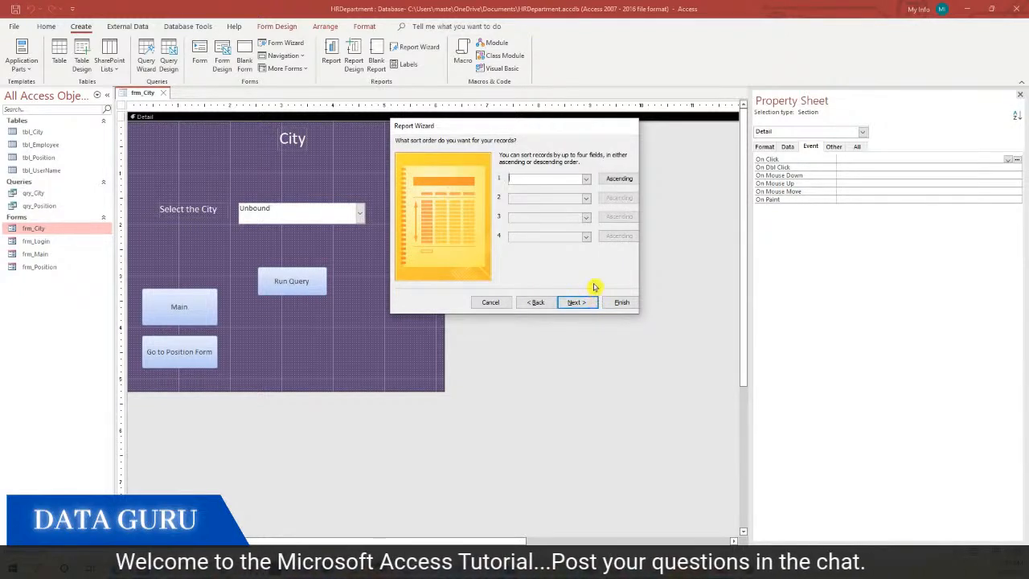
pyautogui.click(587, 180)
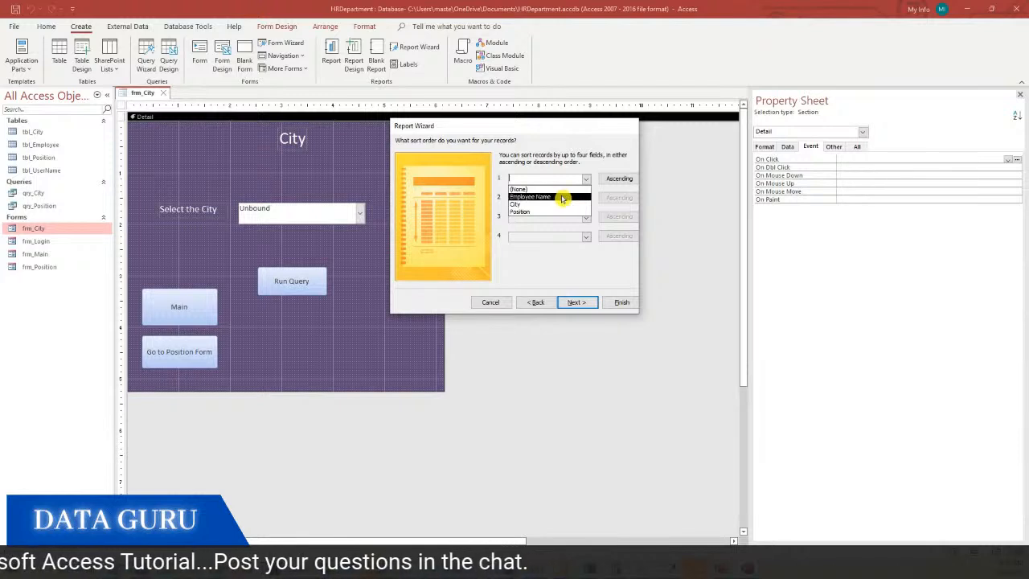
pyautogui.click(563, 198)
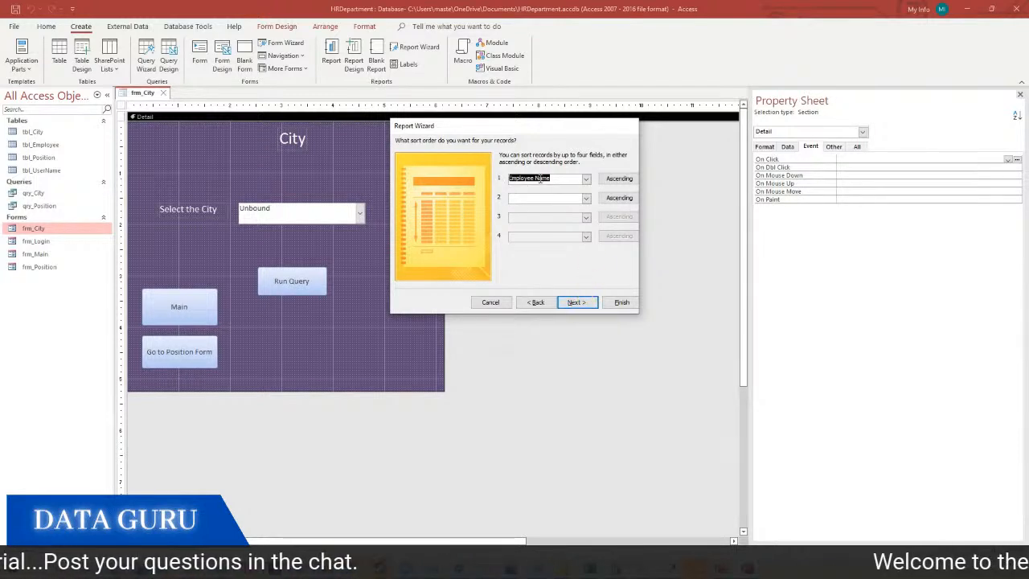
pyautogui.click(575, 302)
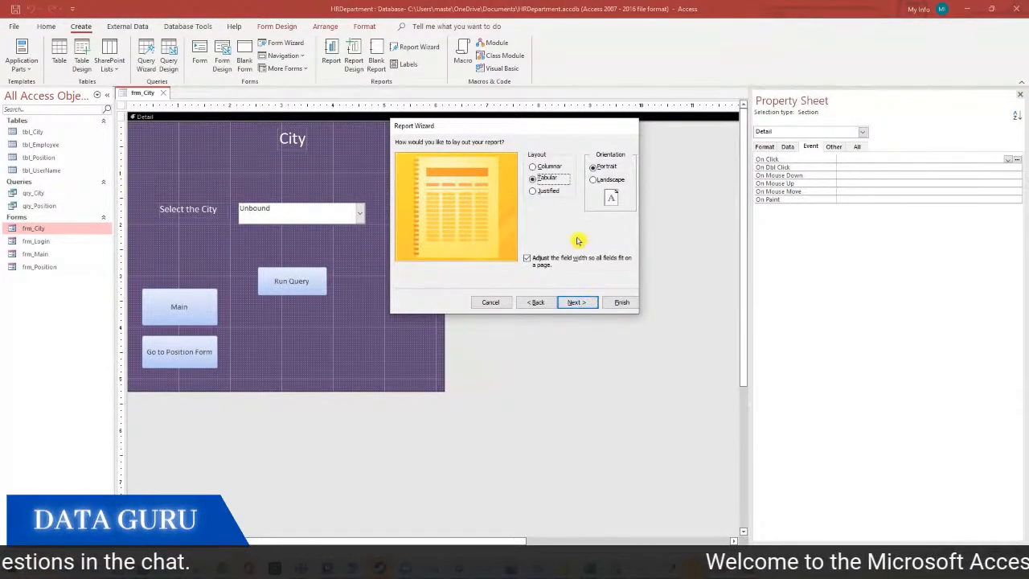
# Choose landscape orientation, title the report 'Employees by City', and finish to preview it
pyautogui.click(596, 180)
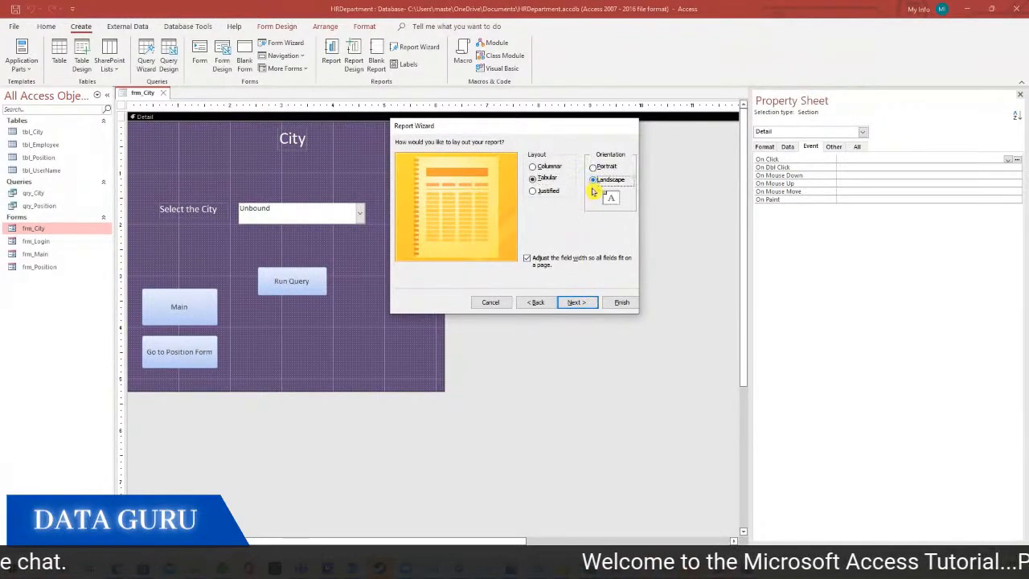
pyautogui.click(577, 303)
pyautogui.moveTo(513, 156); pyautogui.dragTo(446, 156)
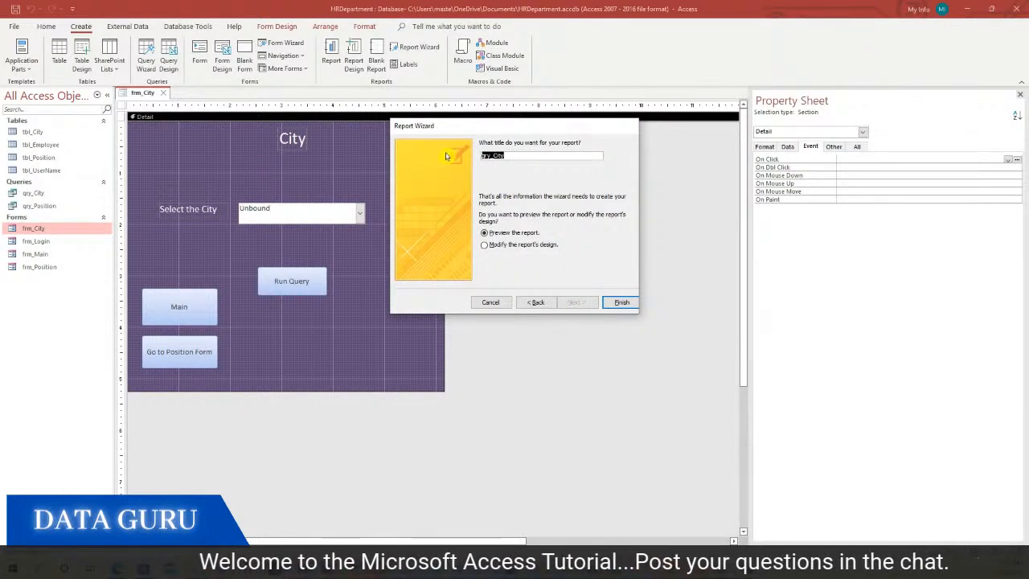
pyautogui.write('C')
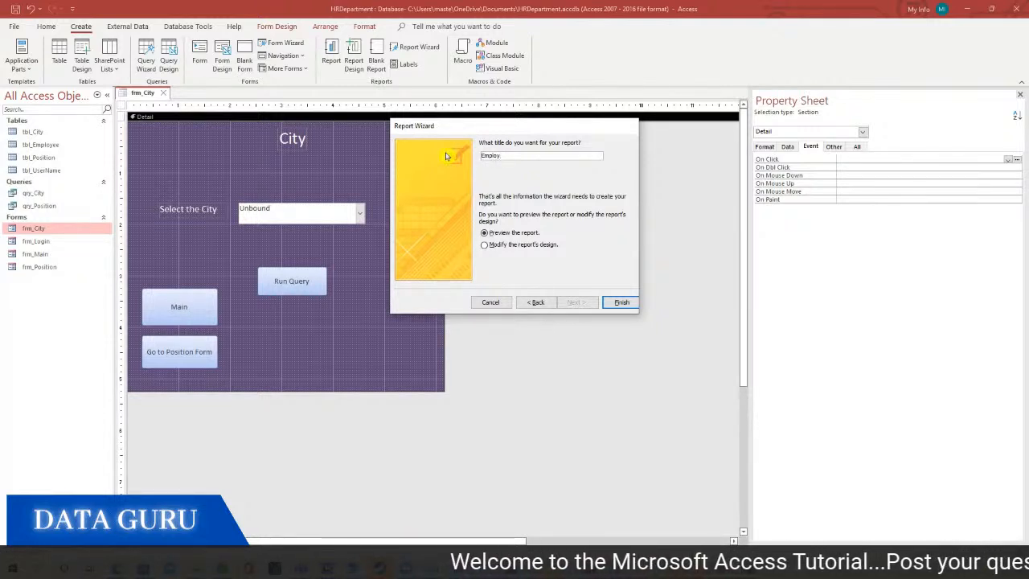
pyautogui.write('ees by City')
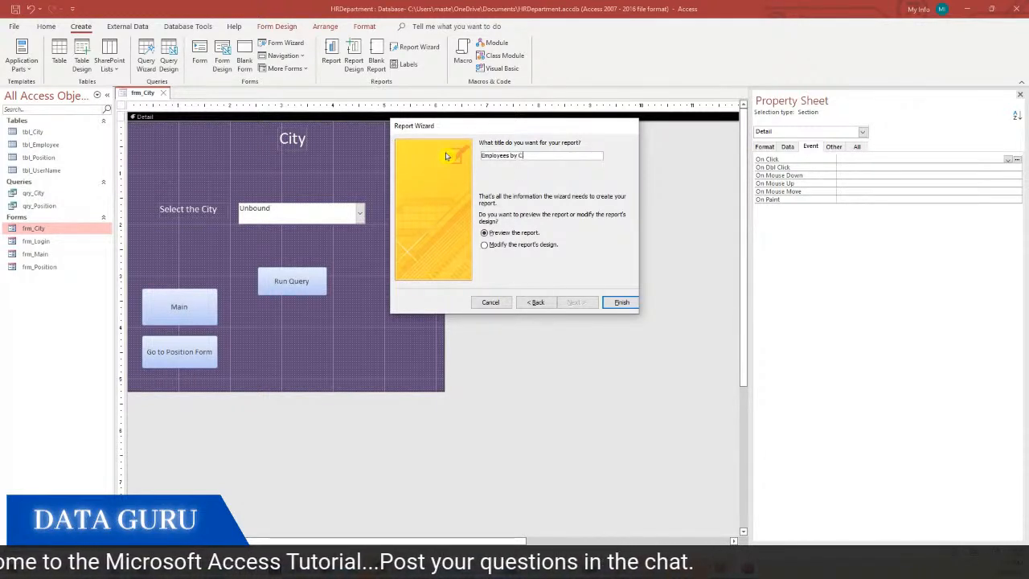
pyautogui.click(618, 303)
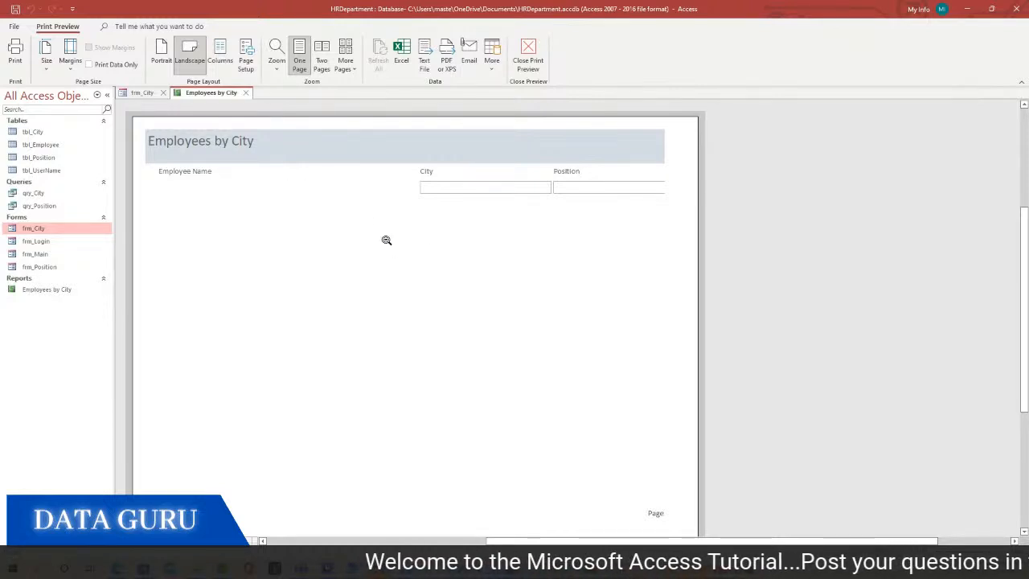
# Close the Employees by City preview, leave its name unchanged, and return to frm_City
pyautogui.click(245, 93)
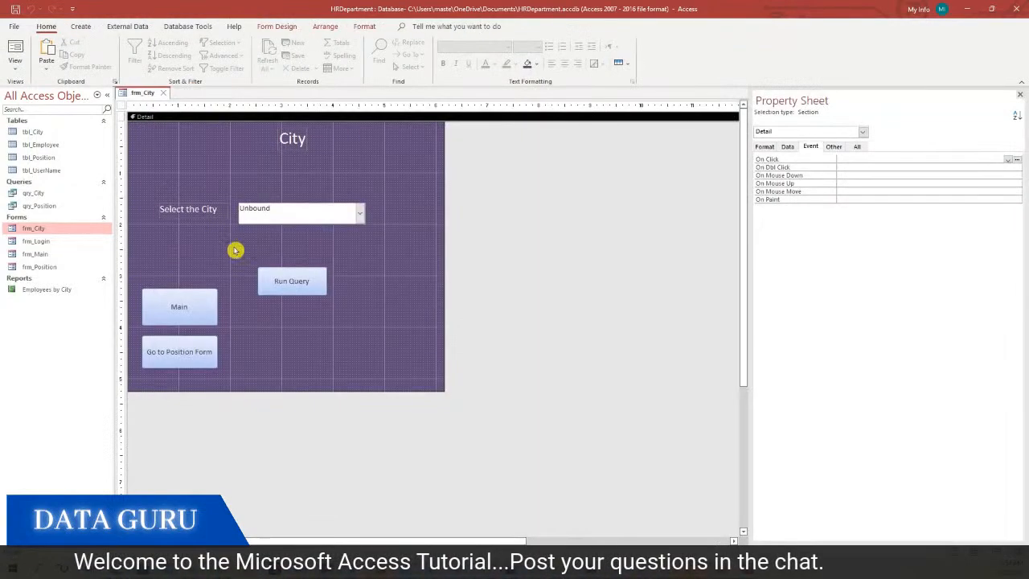
pyautogui.rightClick(64, 289)
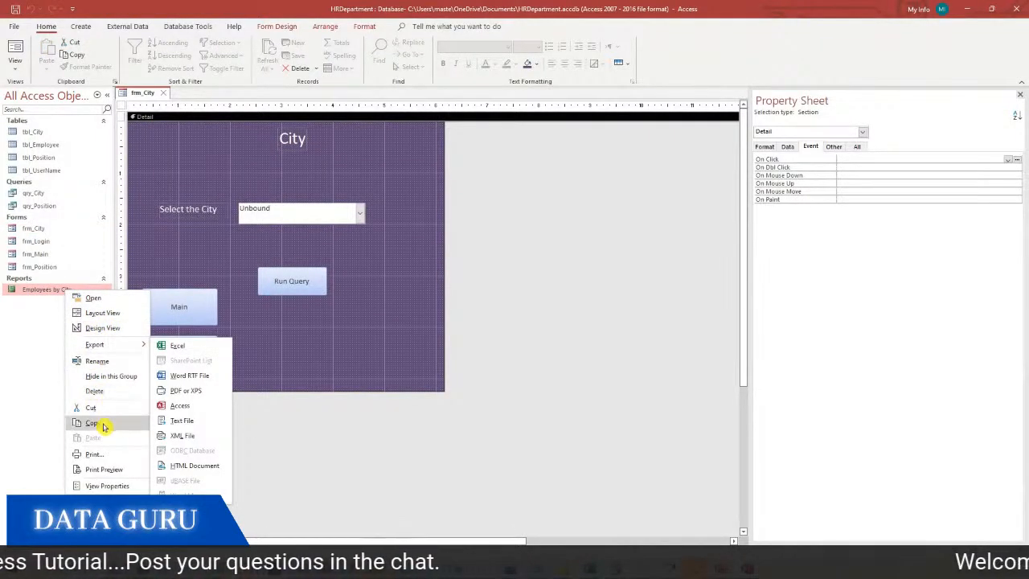
pyautogui.click(103, 362)
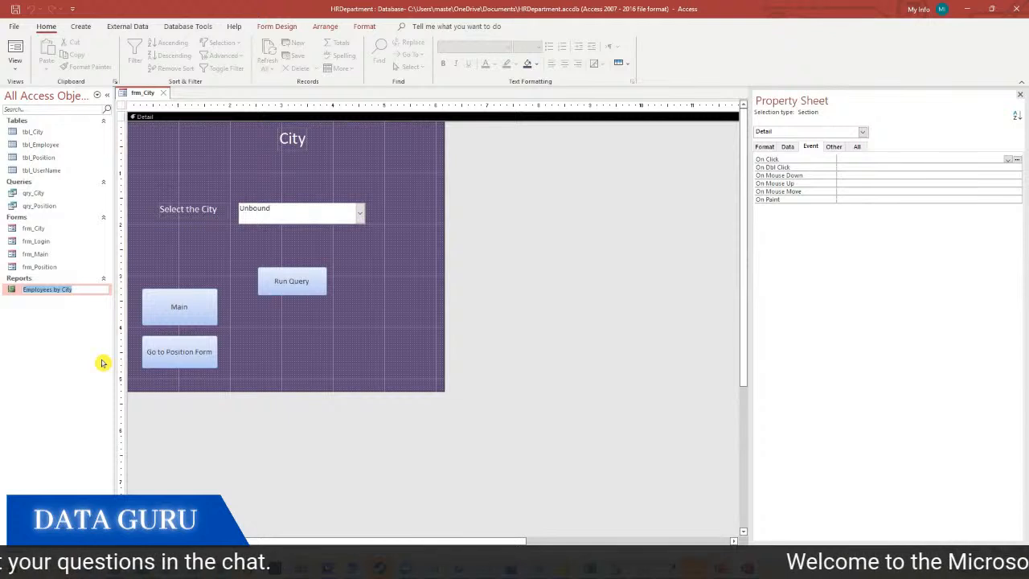
pyautogui.click(79, 368)
pyautogui.click(337, 307)
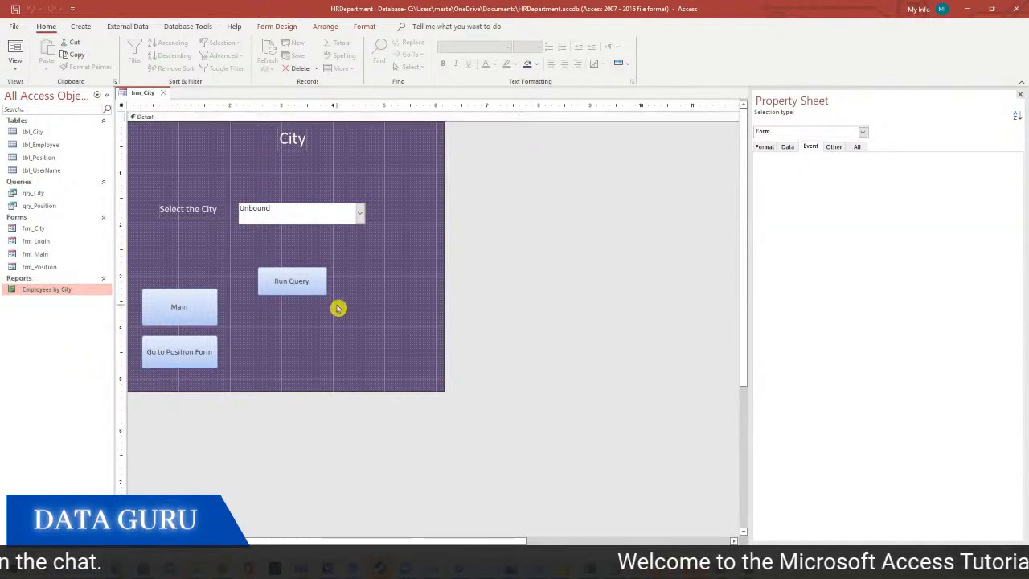
# Draw a command button captioned Run Report beside Run Query on frm_City
pyautogui.click(82, 26)
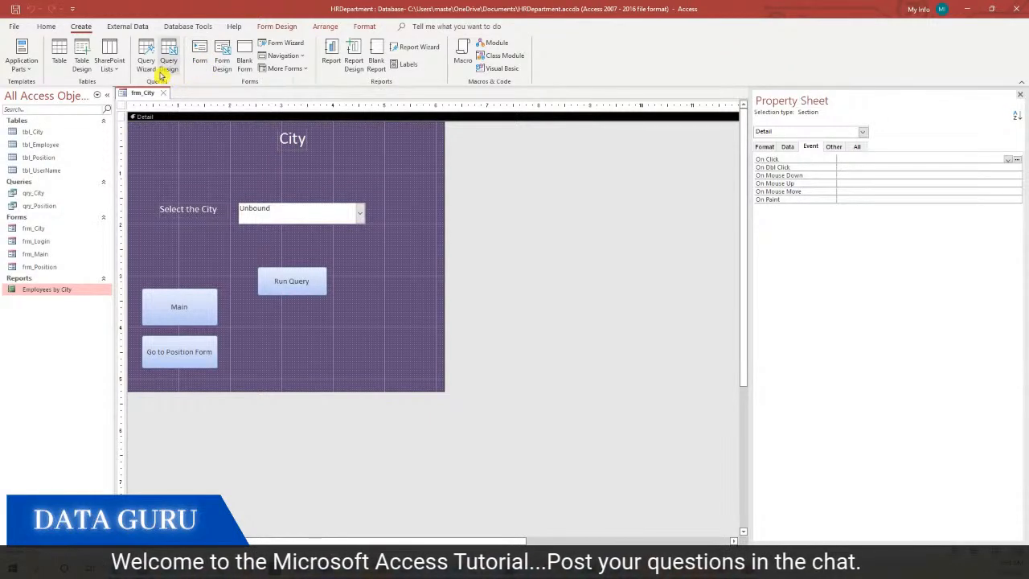
pyautogui.click(277, 27)
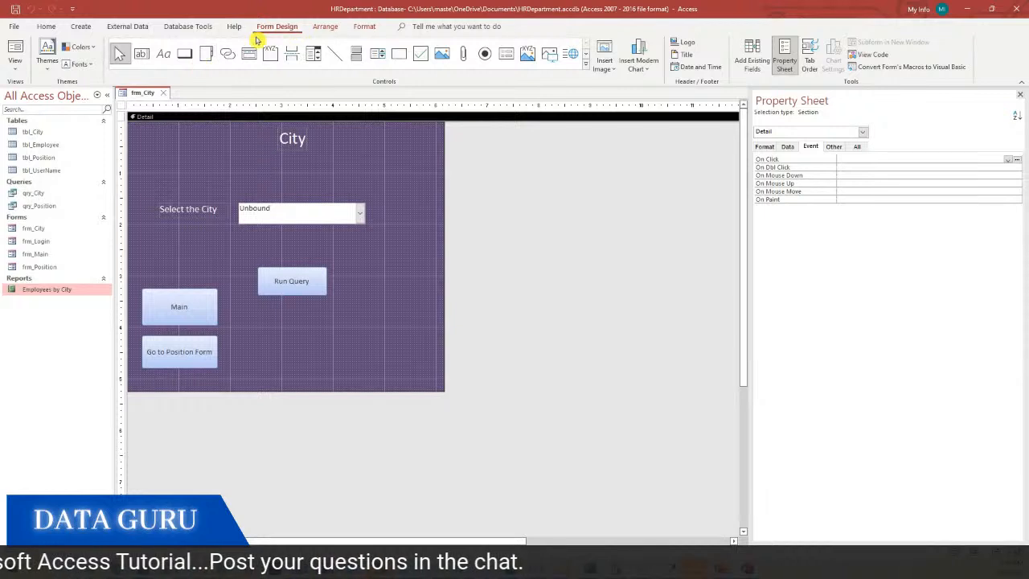
pyautogui.click(184, 61)
pyautogui.moveTo(359, 270)
pyautogui.mouseDown()
pyautogui.moveTo(435, 300)
pyautogui.moveTo(359, 285)
pyautogui.mouseUp()
pyautogui.write('Run Report')
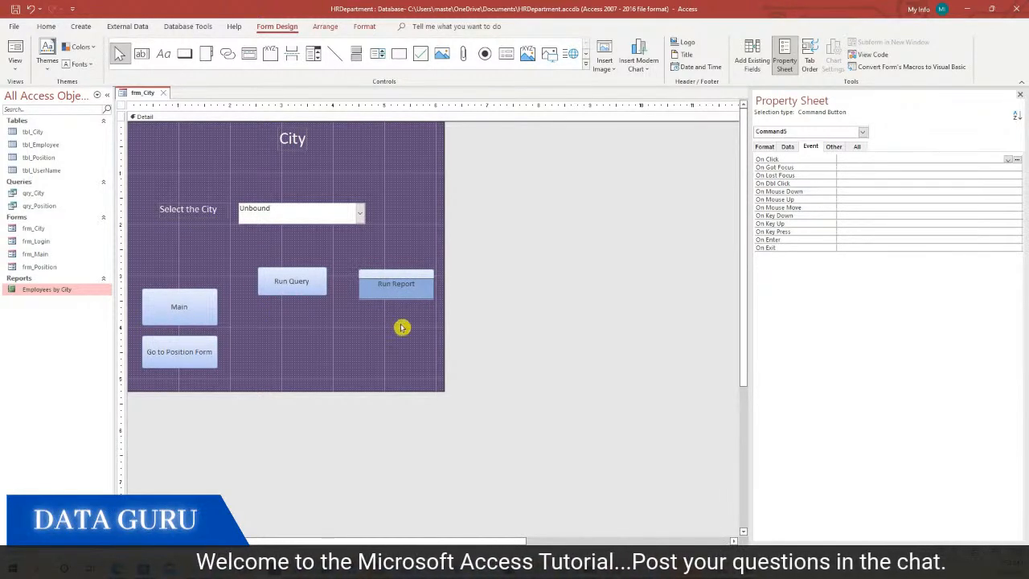
pyautogui.click(395, 336)
pyautogui.click(413, 281)
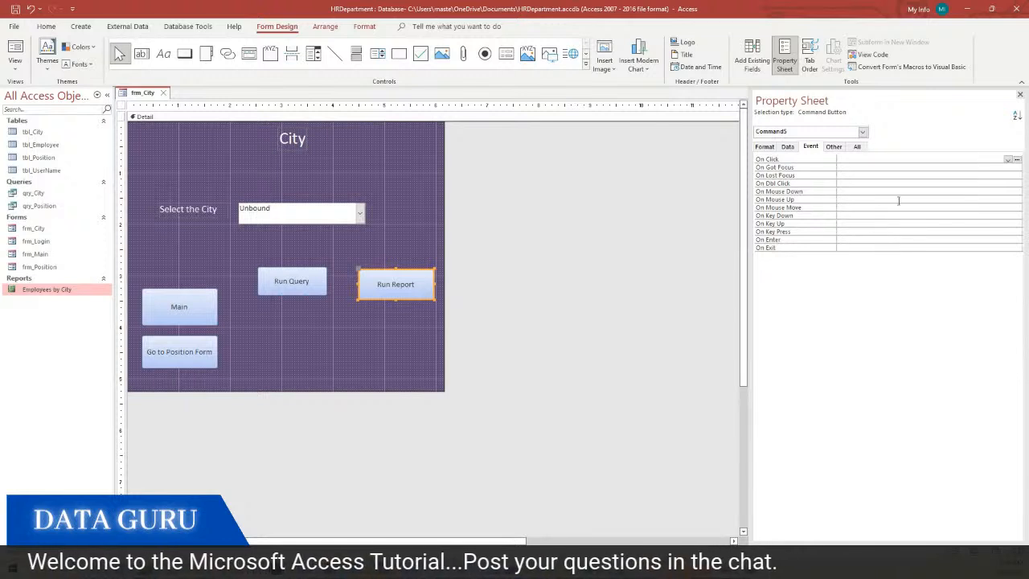
# Give Run Report a Click procedure: DoCmd.OpenReport "Employees by City", acViewPreview
pyautogui.click(1018, 161)
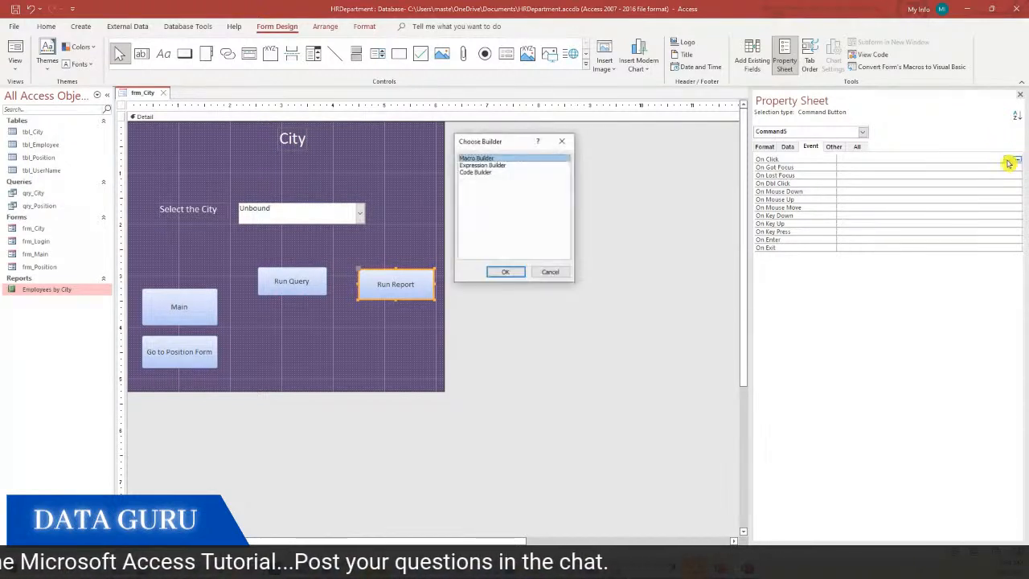
pyautogui.click(492, 174)
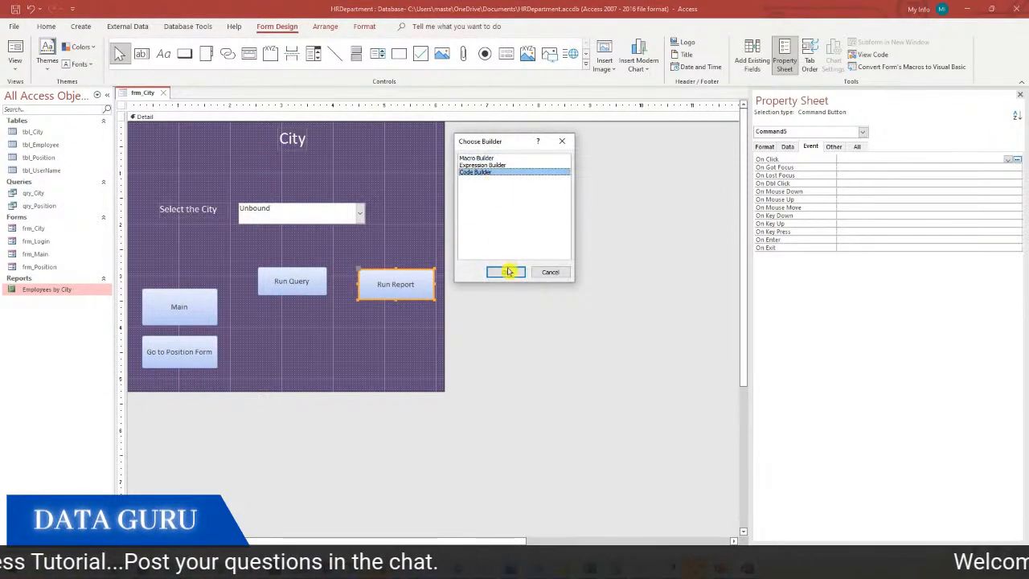
pyautogui.click(507, 272)
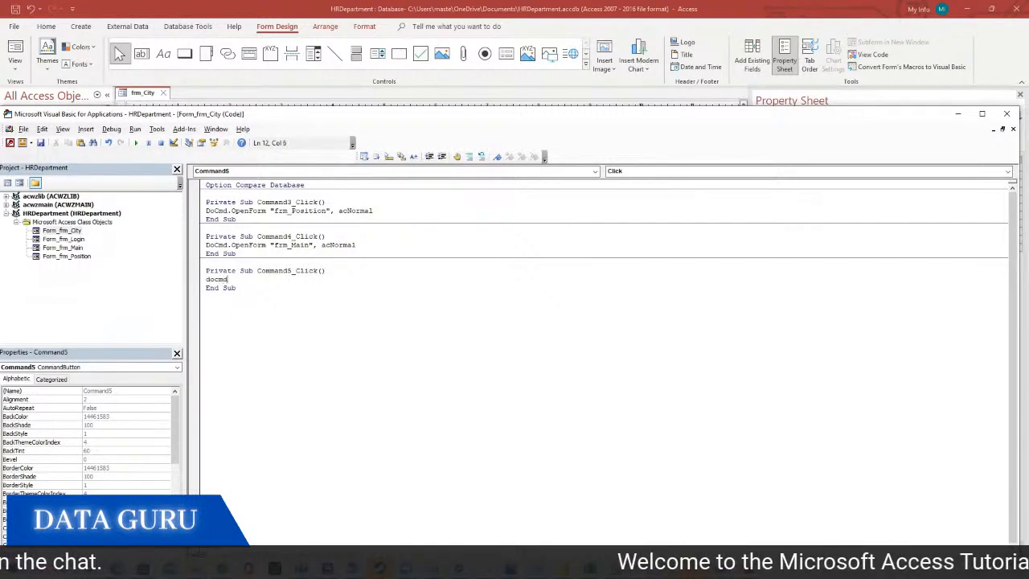
pyautogui.write('docmd.o')
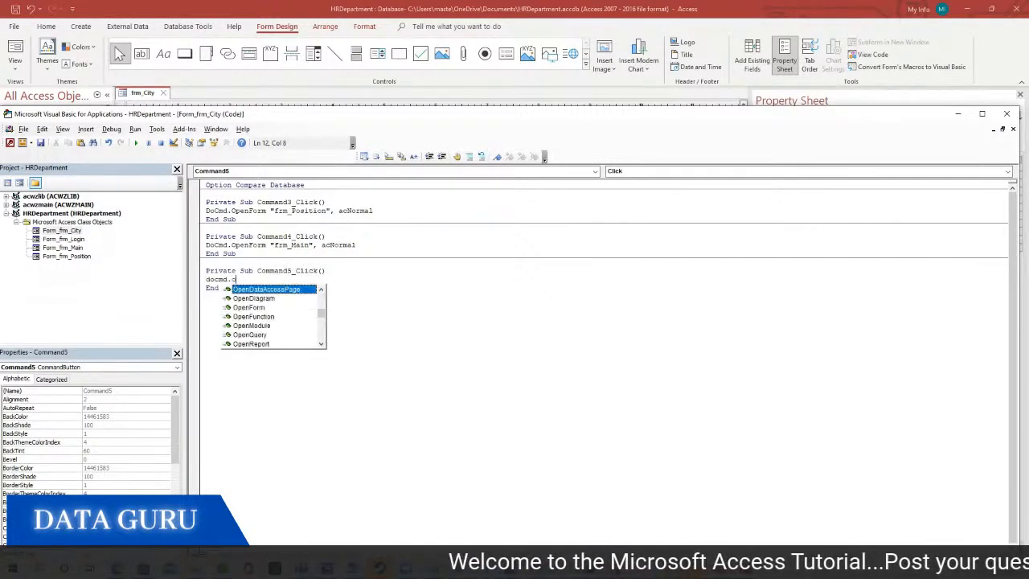
pyautogui.write('p')
pyautogui.doubleClick(264, 345)
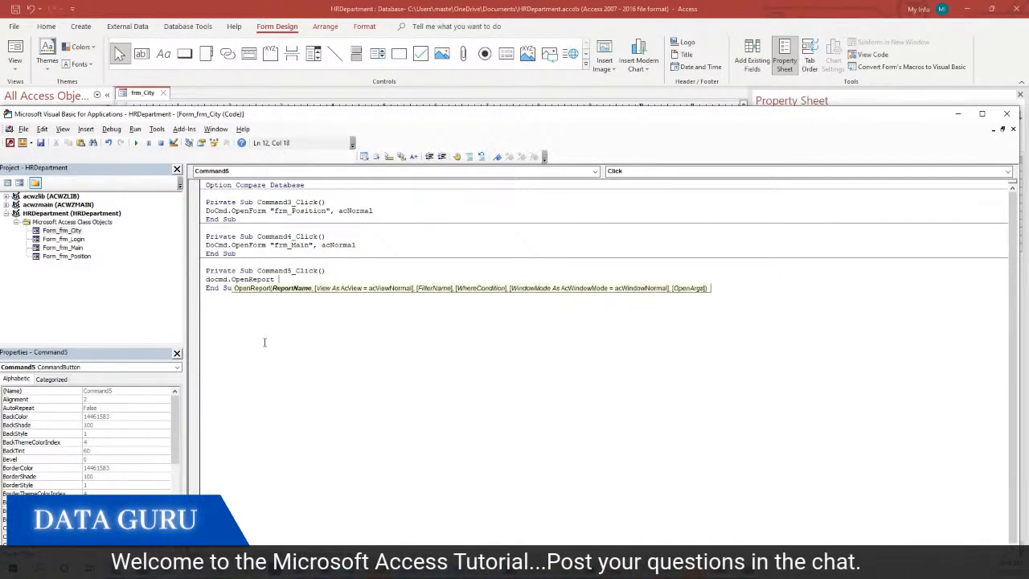
pyautogui.write('"Employees by City",')
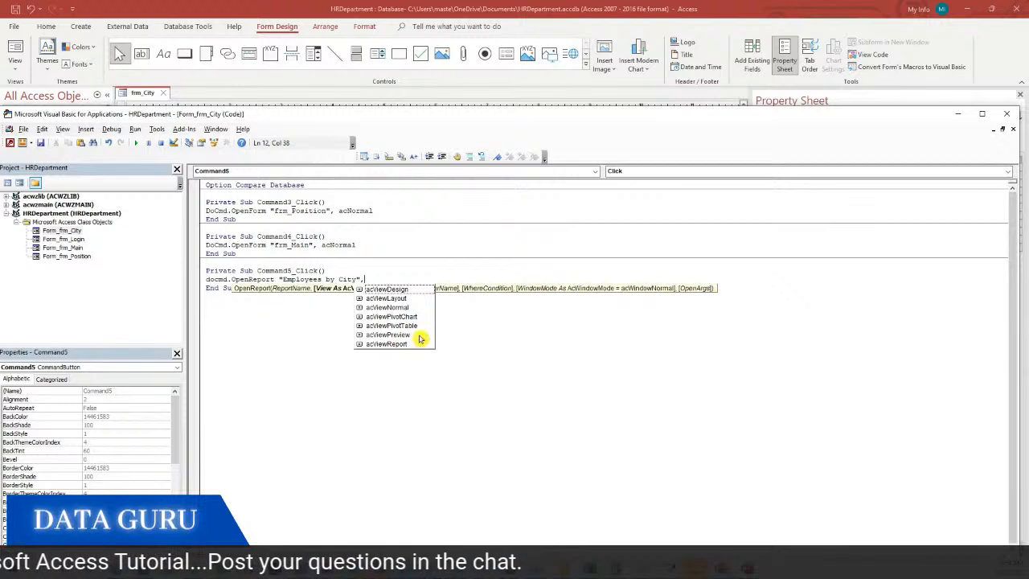
pyautogui.doubleClick(404, 335)
pyautogui.click(682, 247)
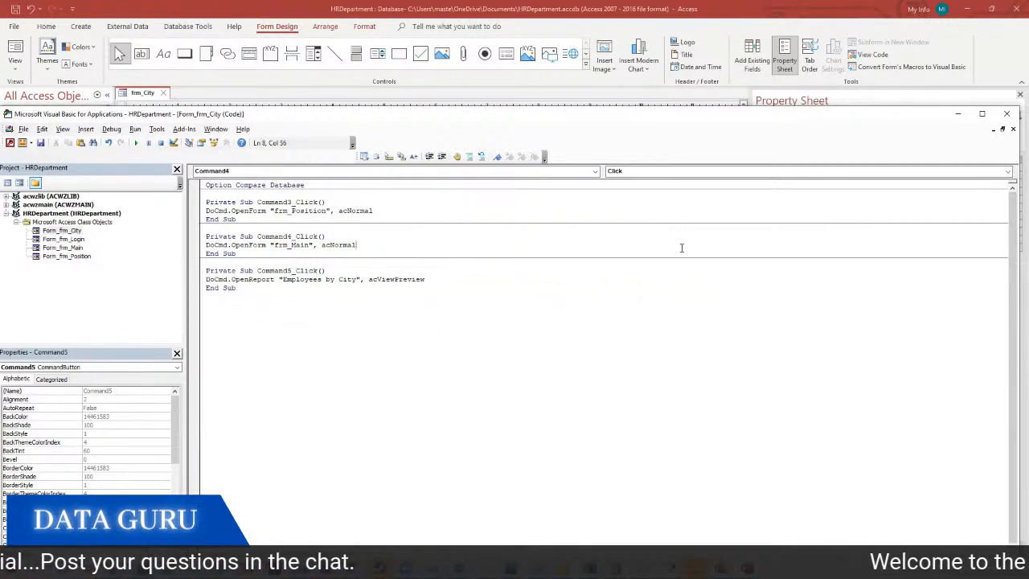
pyautogui.click(1007, 113)
# Select the Run Report button and nudge it slightly down on frm_City
pyautogui.click(370, 270)
pyautogui.click(368, 272)
pyautogui.click(367, 254)
pyautogui.moveTo(371, 271); pyautogui.dragTo(371, 273)
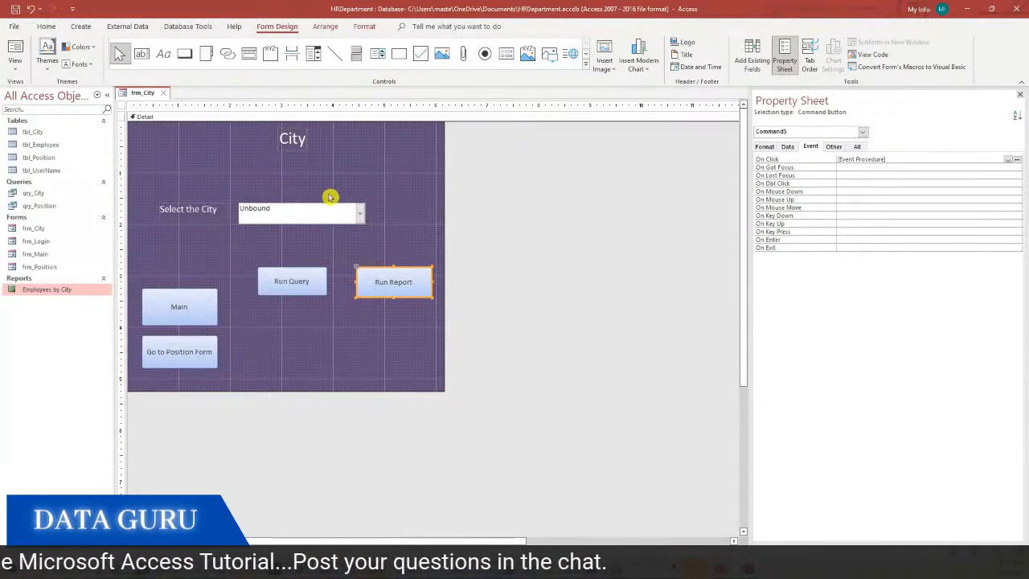
# Run the Employees by City report for Barstow from frm_City, then open the report's Design view
pyautogui.click(11, 72)
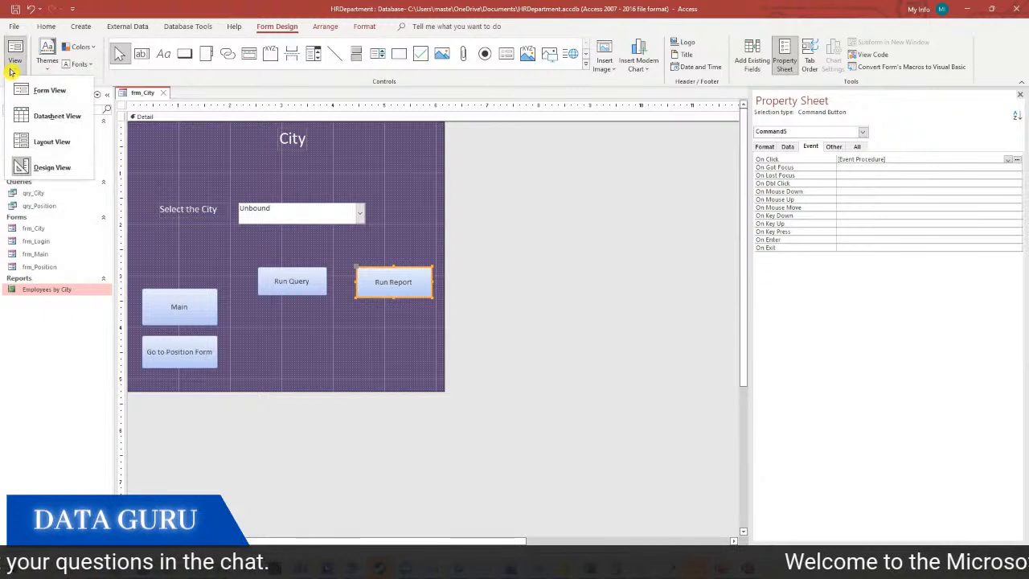
pyautogui.click(29, 89)
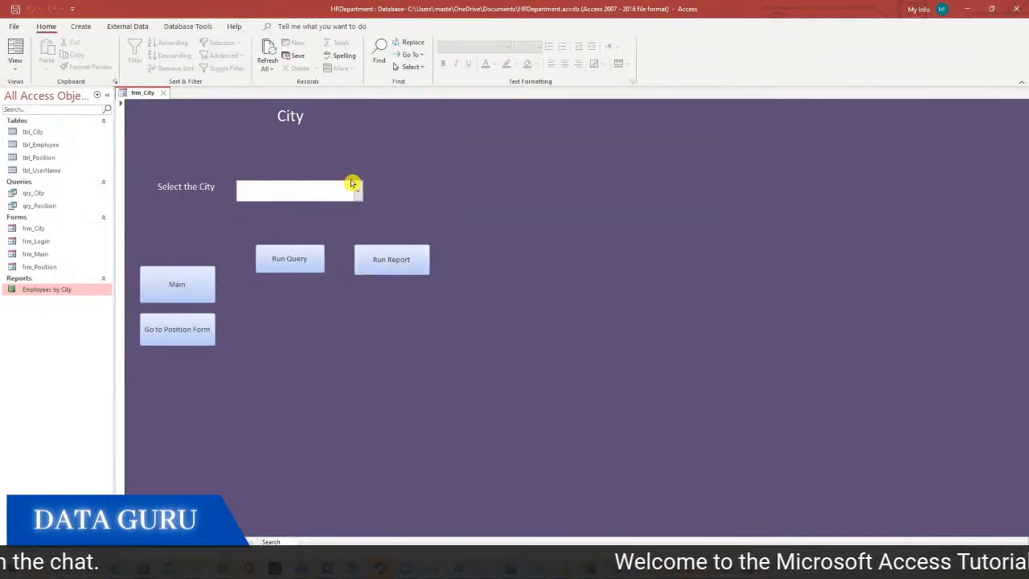
pyautogui.click(355, 188)
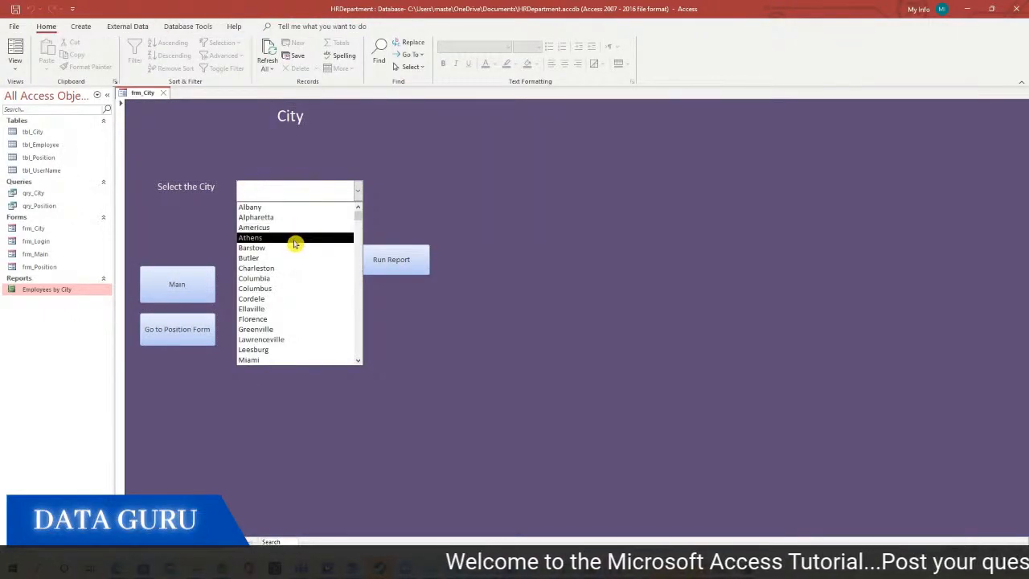
pyautogui.click(288, 253)
pyautogui.click(397, 260)
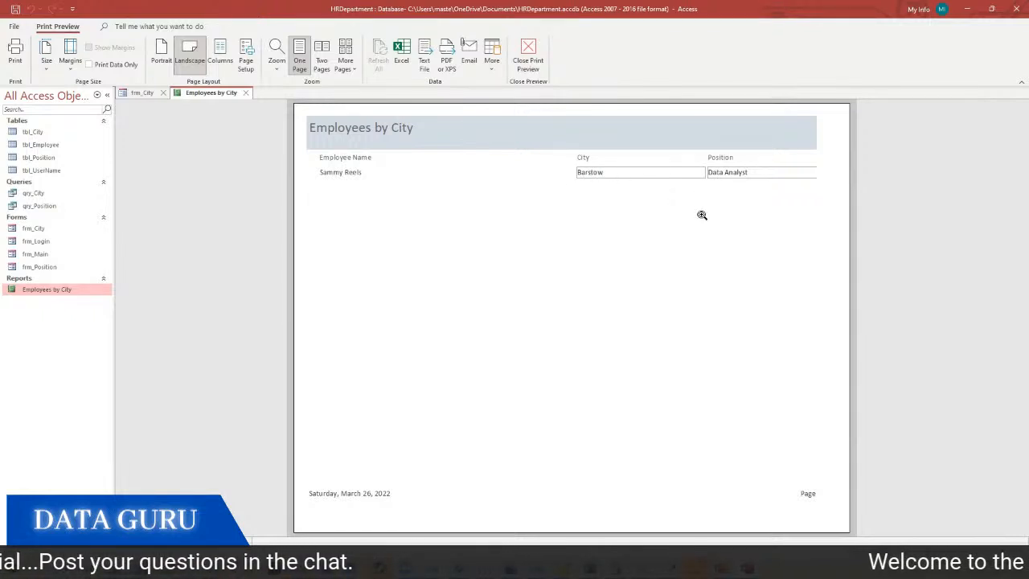
pyautogui.rightClick(696, 247)
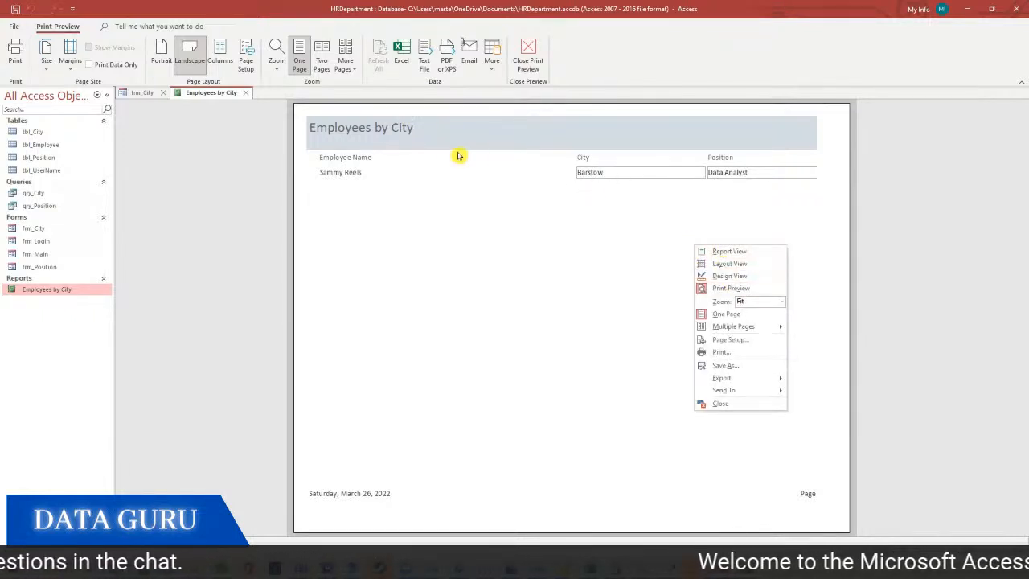
pyautogui.click(746, 275)
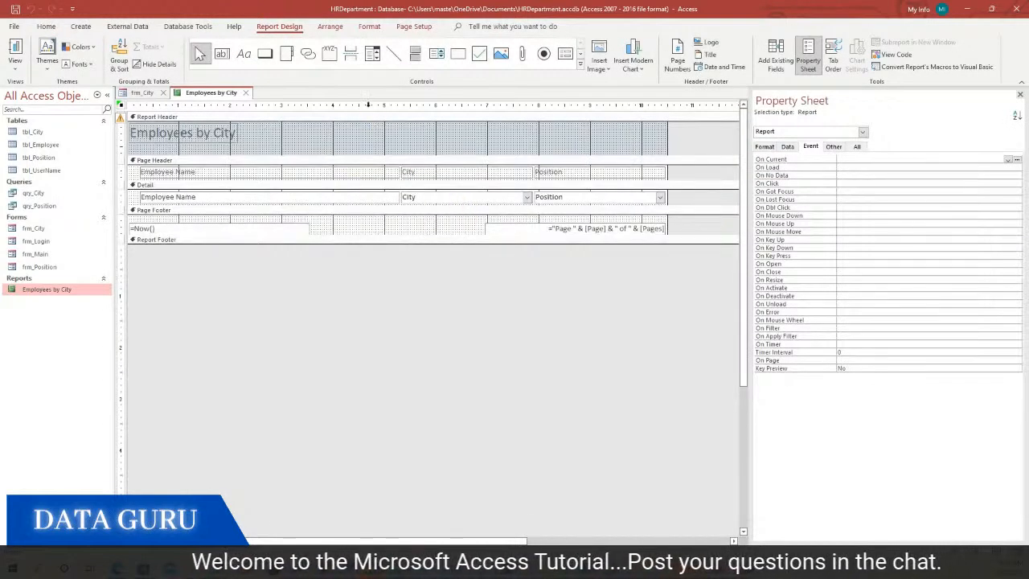
# Put frm_City into Design view and show all properties of its CityCombobox
pyautogui.moveTo(308, 7); pyautogui.dragTo(453, 145)
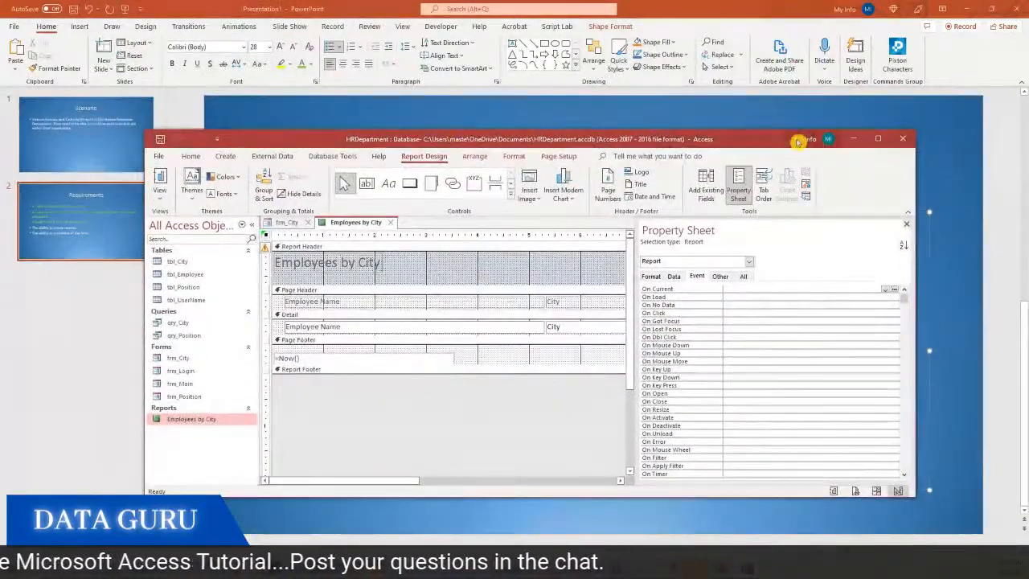
pyautogui.click(878, 138)
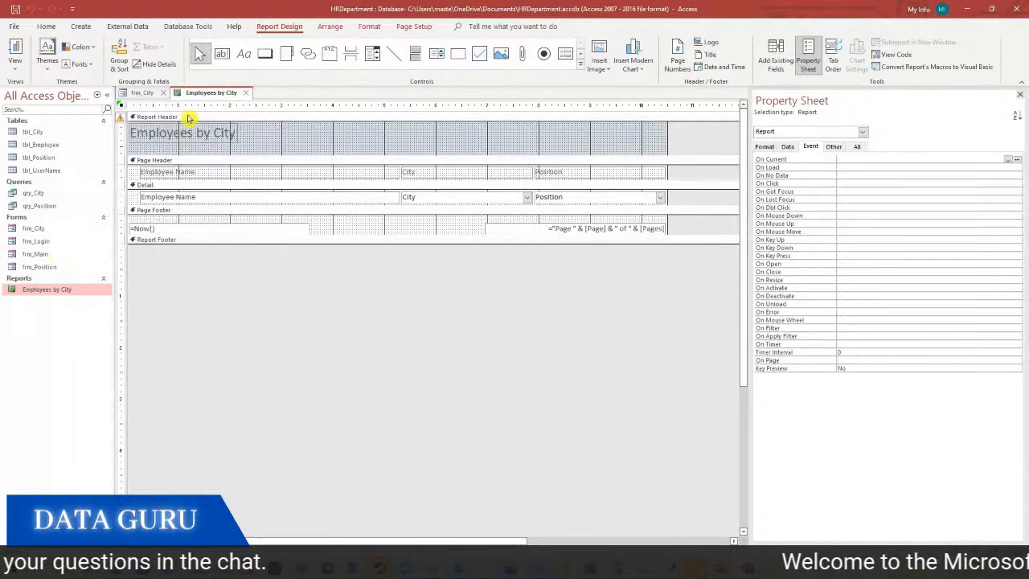
pyautogui.click(140, 93)
pyautogui.rightClick(448, 186)
pyautogui.click(479, 220)
pyautogui.click(303, 211)
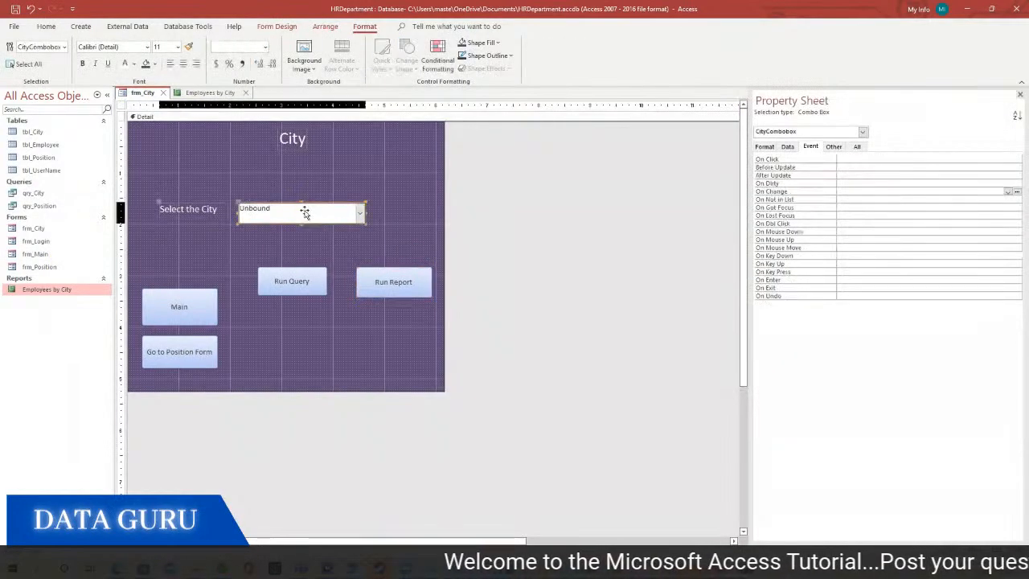
pyautogui.click(858, 146)
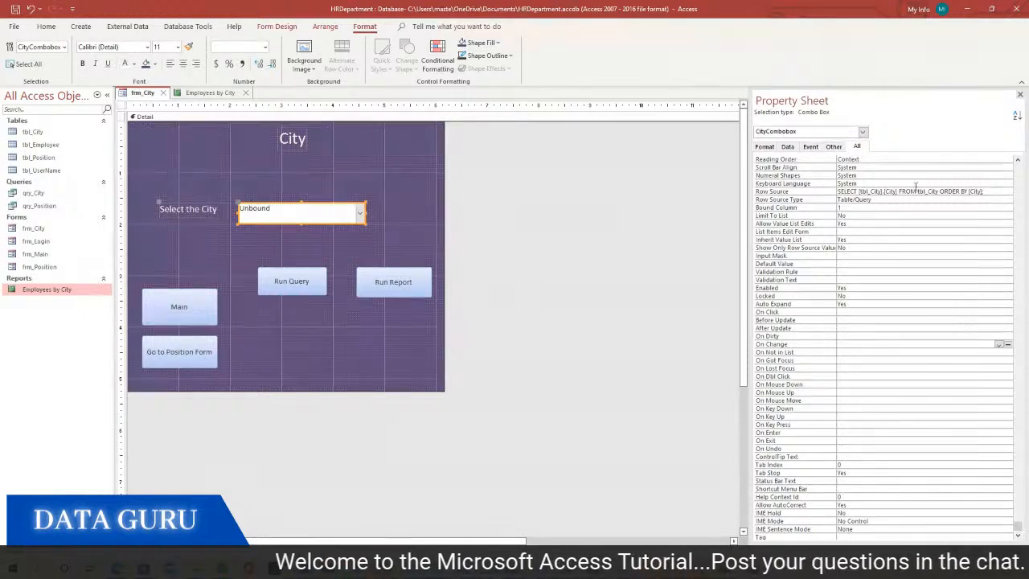
pyautogui.moveTo(1019, 528); pyautogui.dragTo(994, 154)
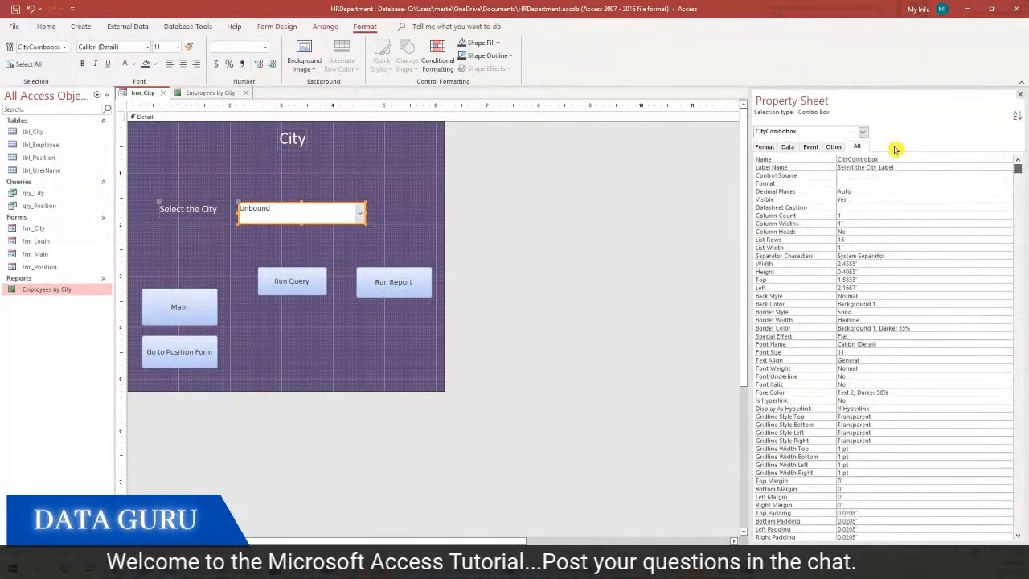
pyautogui.moveTo(884, 159); pyautogui.dragTo(836, 157)
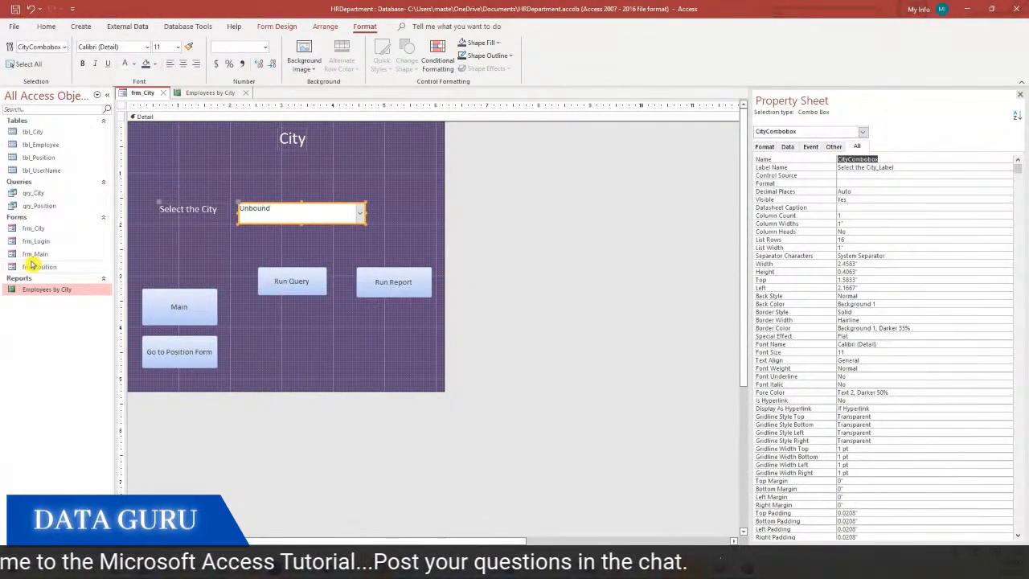
# Open qry_City in Design view, widen the City column to read its criterion, then close it
pyautogui.rightClick(45, 230)
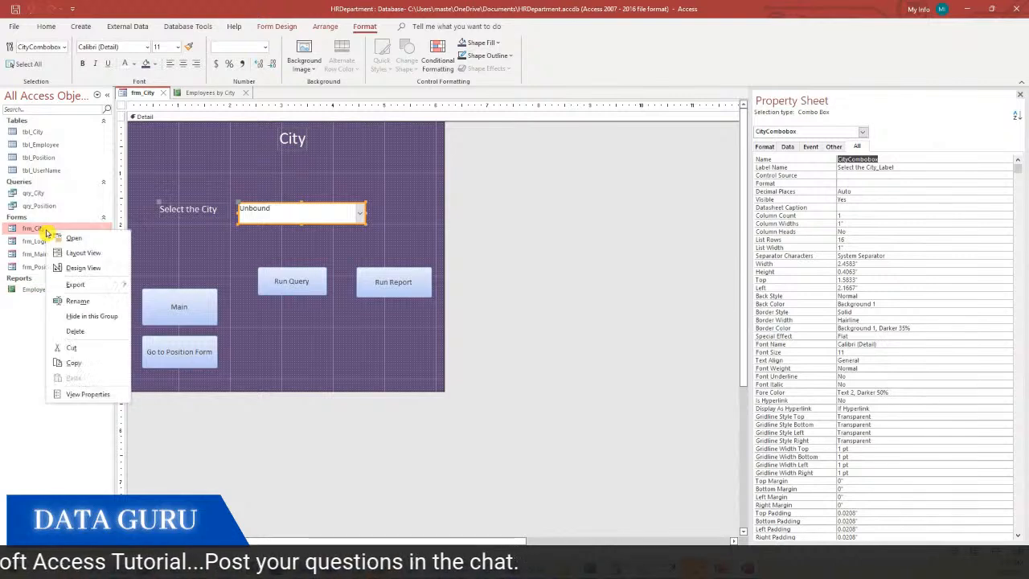
pyautogui.rightClick(49, 197)
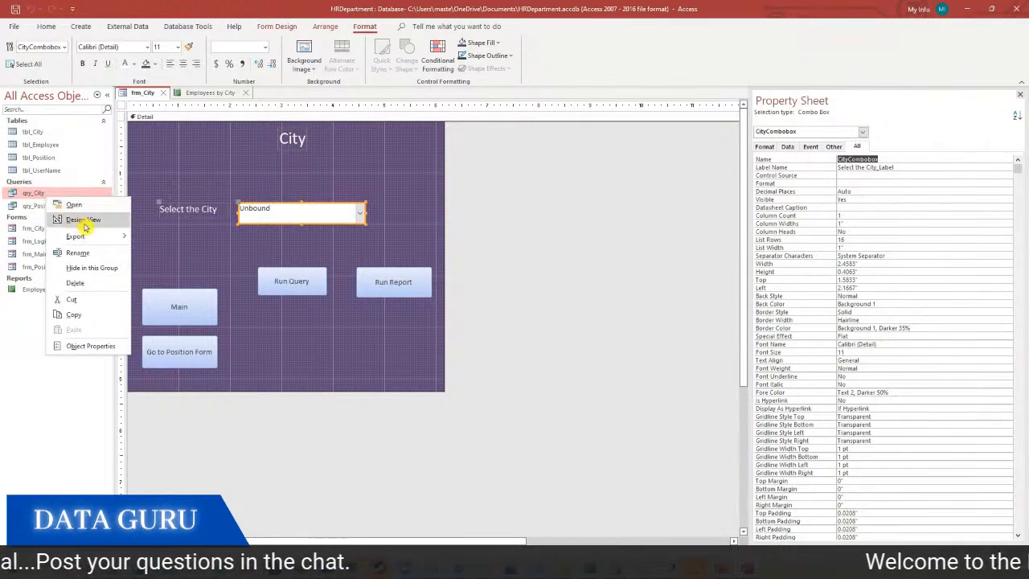
pyautogui.click(77, 219)
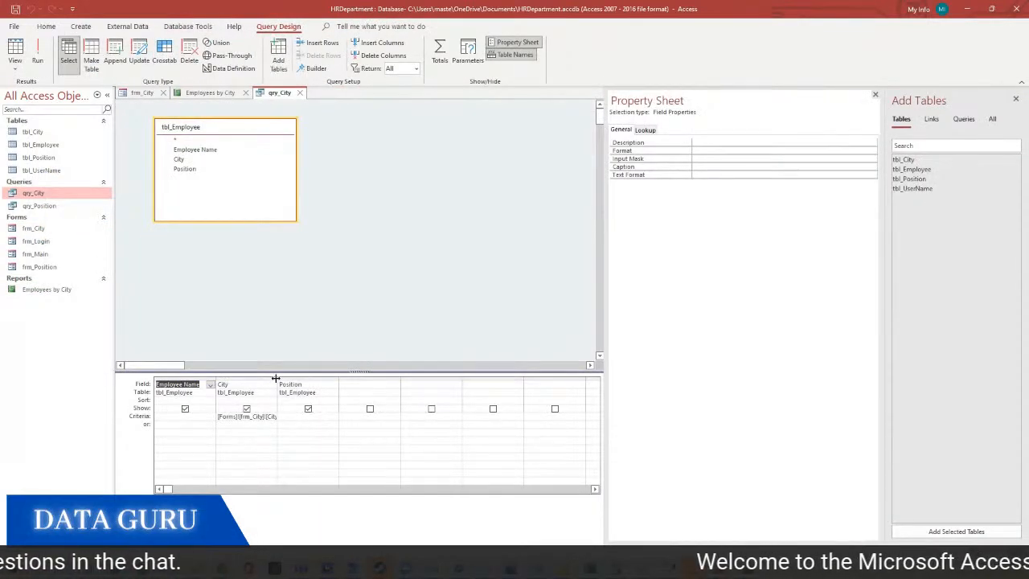
pyautogui.moveTo(275, 378); pyautogui.dragTo(364, 378)
pyautogui.moveTo(311, 415); pyautogui.dragTo(171, 415)
pyautogui.hotkey('ctrl', 'c')
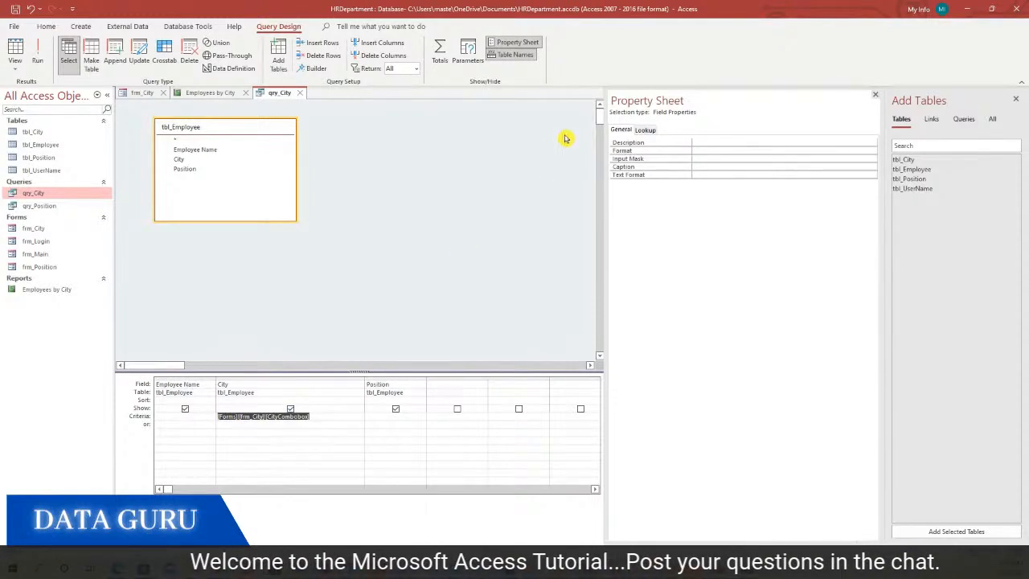
pyautogui.click(299, 93)
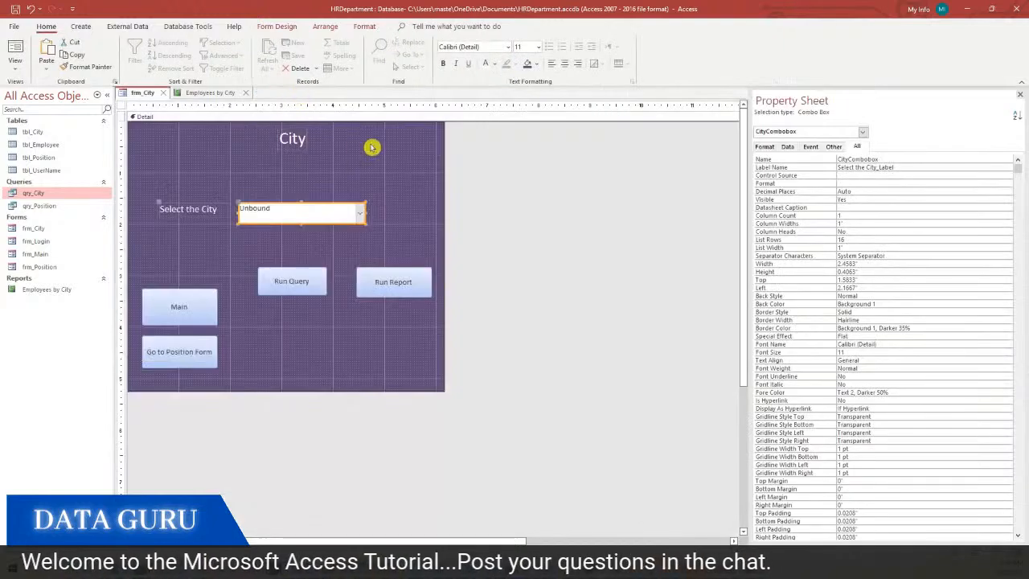
# Delete the Employees by City report's title label from the Report Header
pyautogui.click(193, 93)
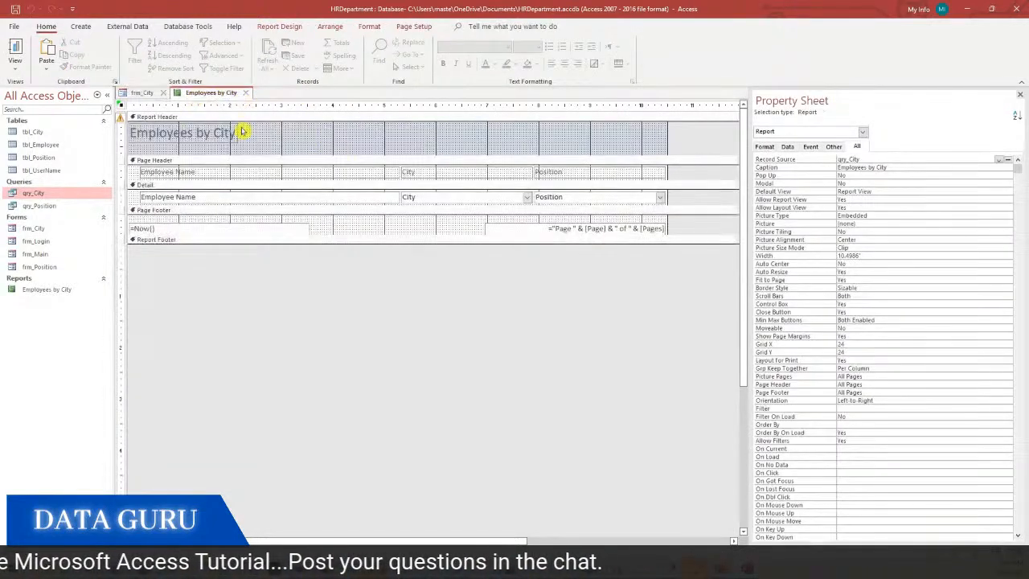
pyautogui.click(276, 137)
pyautogui.click(213, 134)
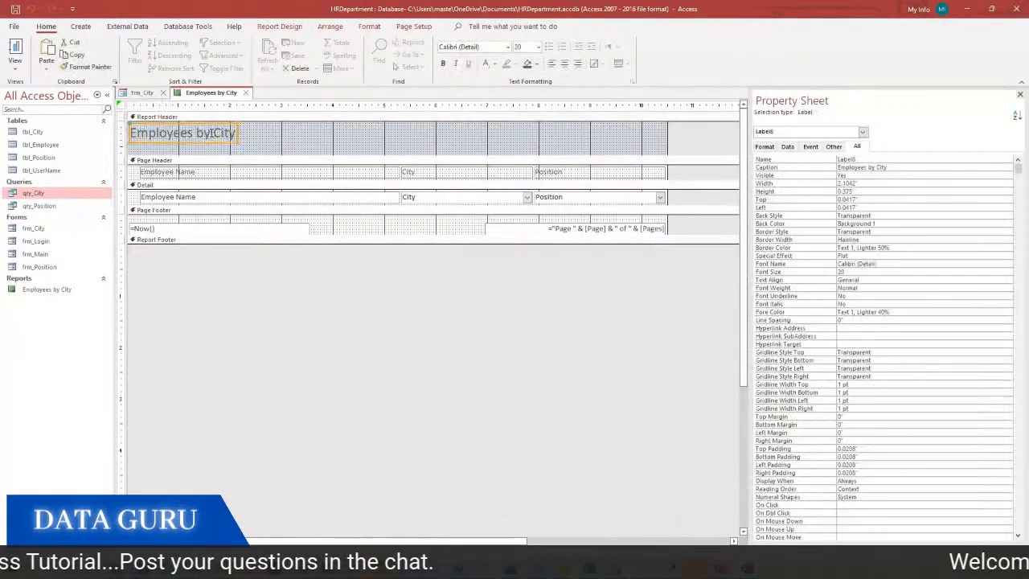
pyautogui.press('Delete')
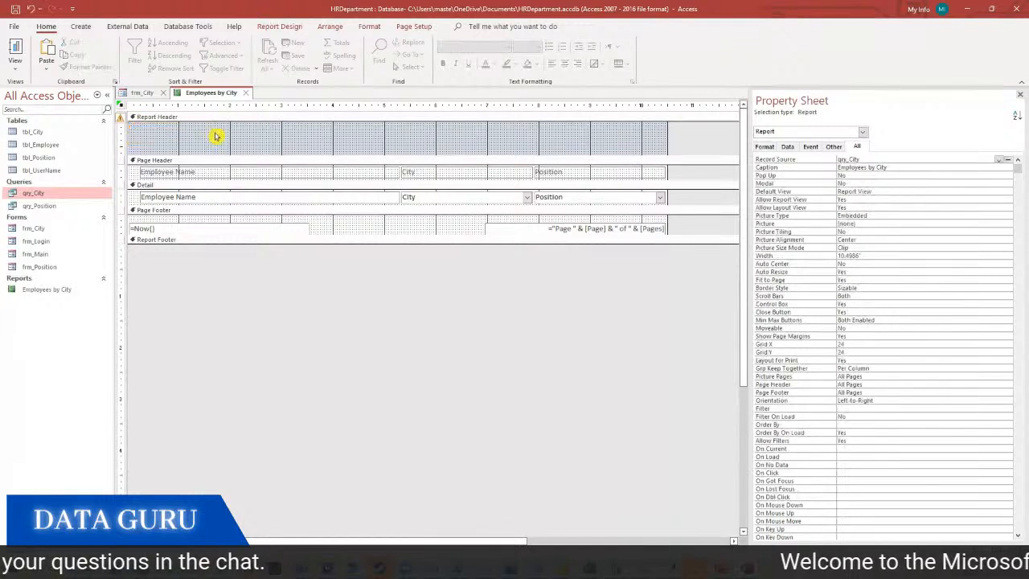
# Add a label-free header text box with control source =[Forms]![frm_City]![CityCombobox]
pyautogui.click(281, 27)
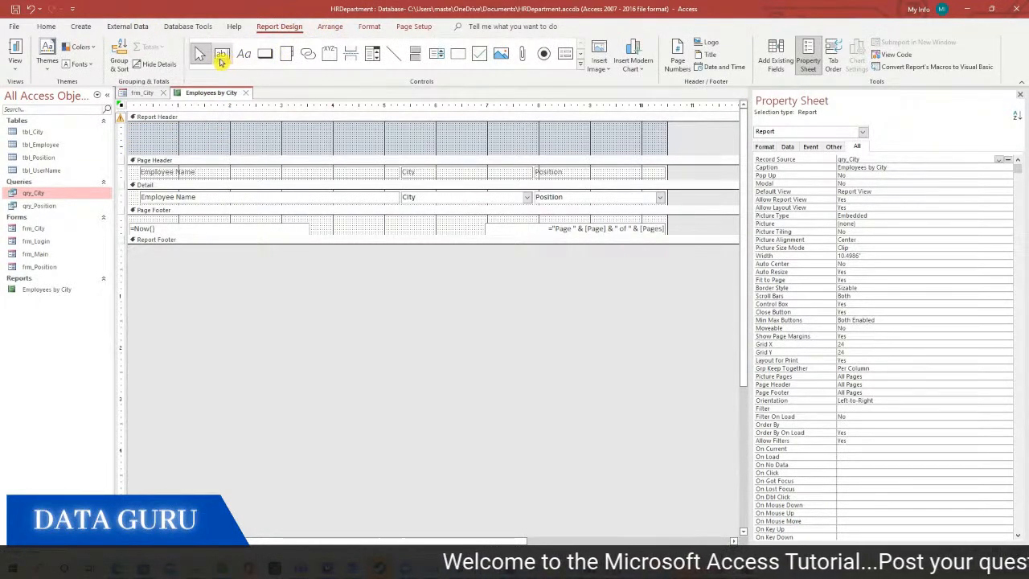
pyautogui.click(222, 61)
pyautogui.moveTo(226, 127); pyautogui.dragTo(393, 150)
pyautogui.click(168, 133)
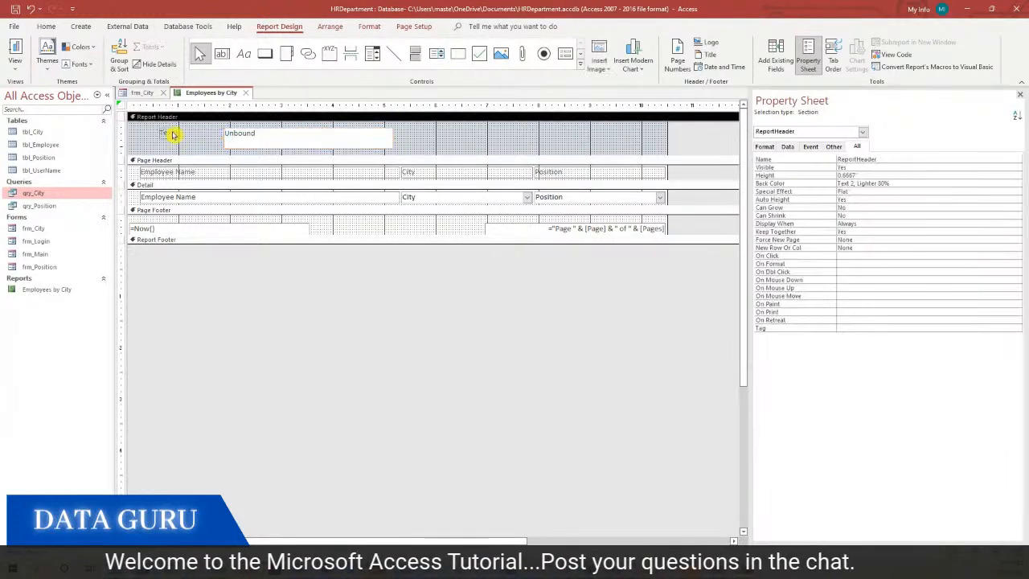
pyautogui.press('Delete')
pyautogui.click(298, 137)
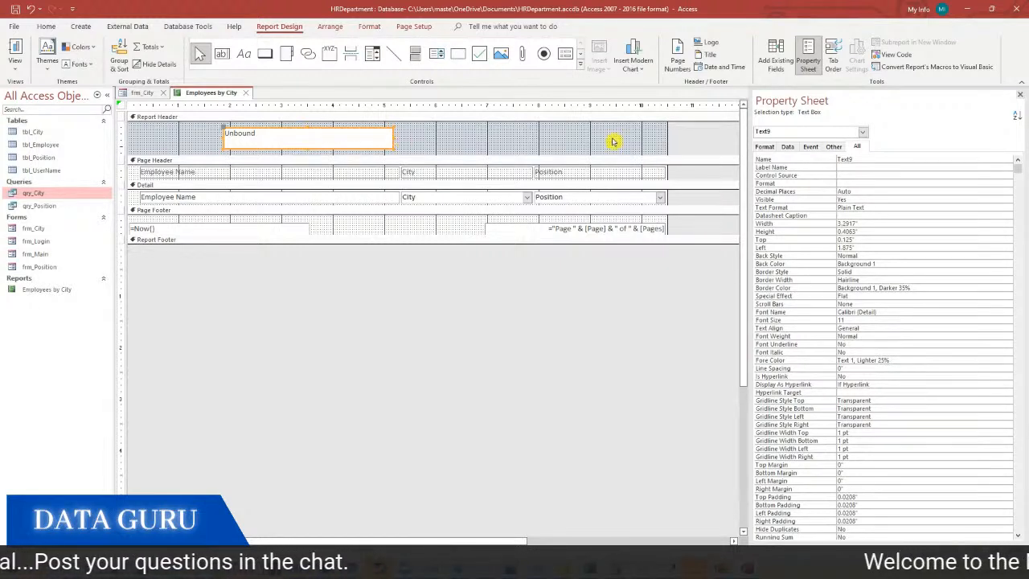
pyautogui.click(788, 147)
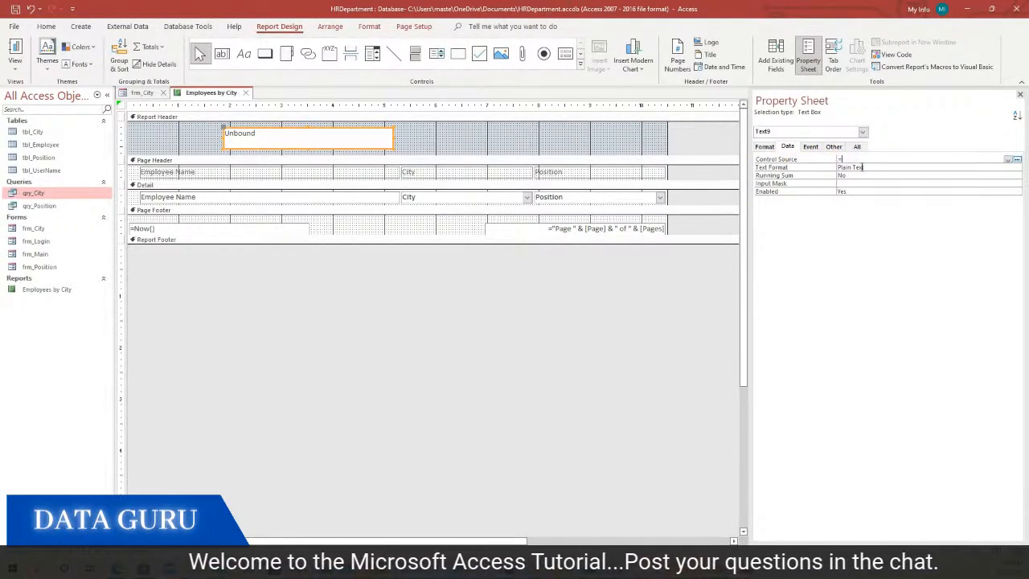
pyautogui.hotkey('ctrl', 'v')
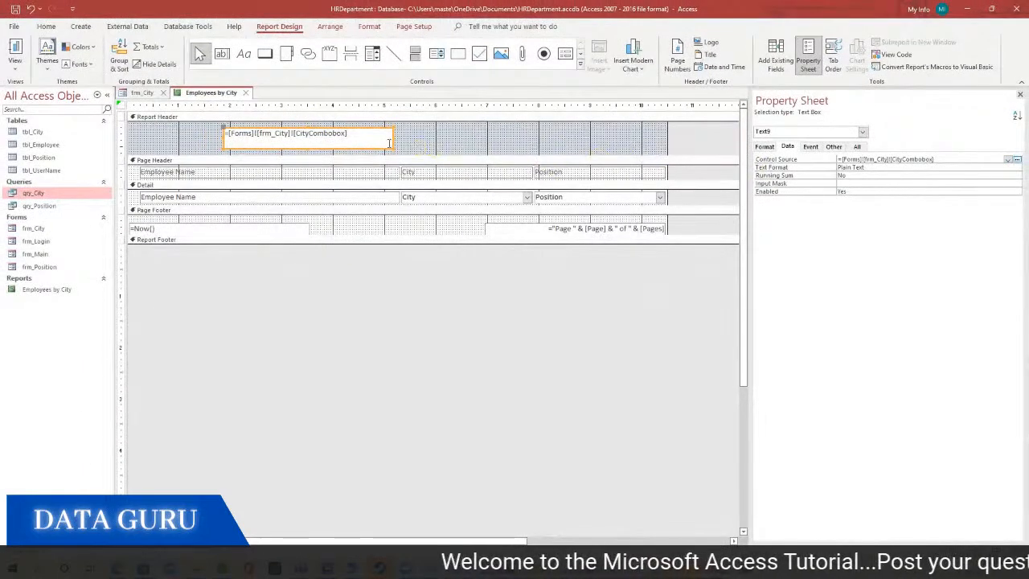
# Move the header text box right, set it to size 16, centre it and widen it
pyautogui.click(448, 133)
pyautogui.click(371, 133)
pyautogui.moveTo(368, 132); pyautogui.dragTo(429, 131)
pyautogui.click(45, 29)
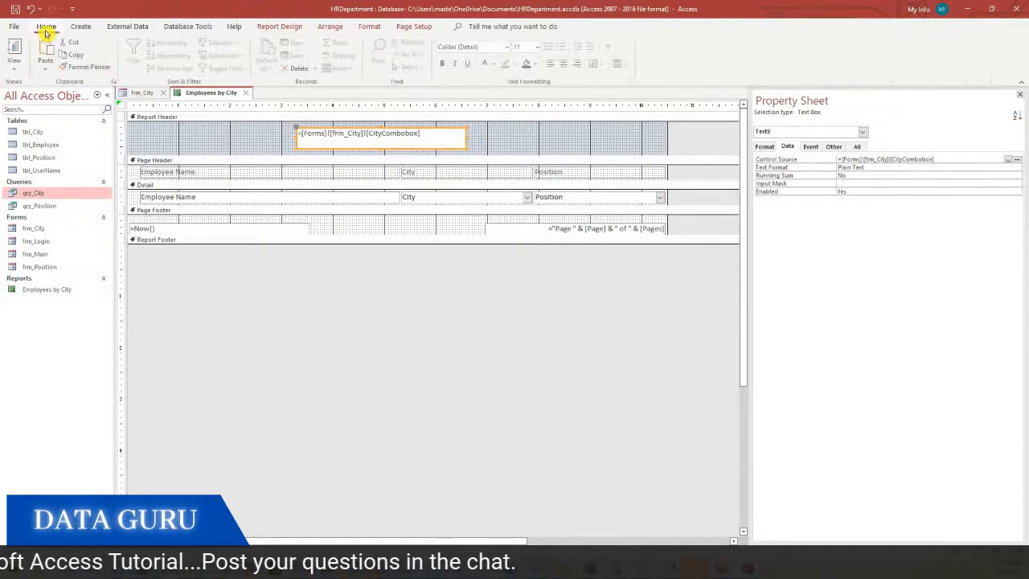
pyautogui.click(538, 47)
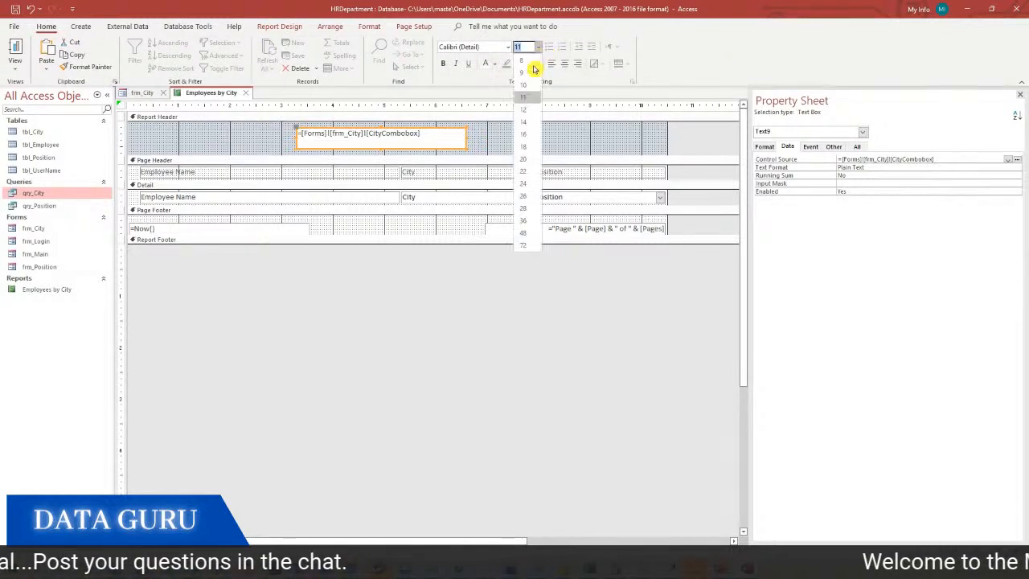
pyautogui.click(528, 131)
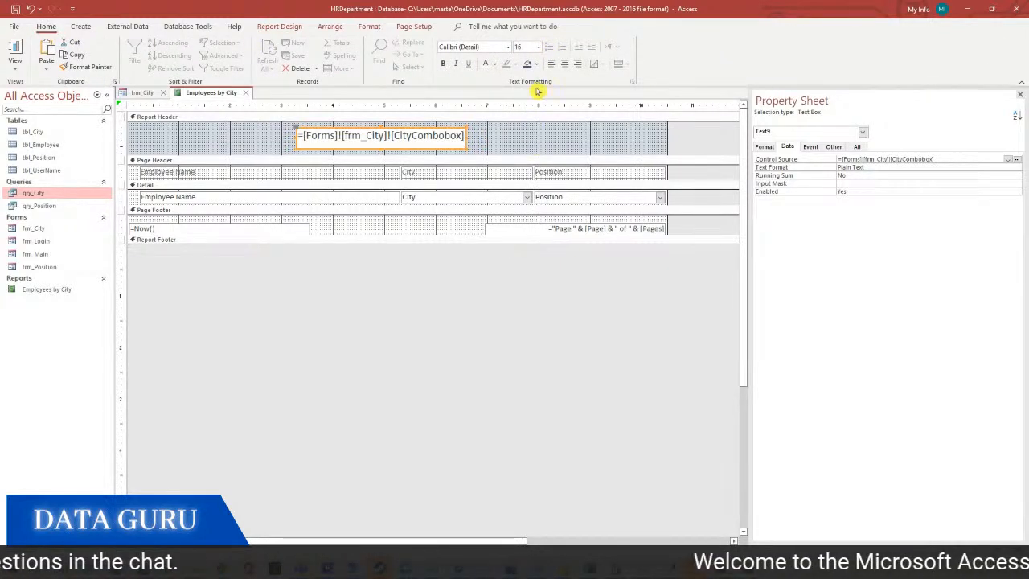
pyautogui.click(565, 65)
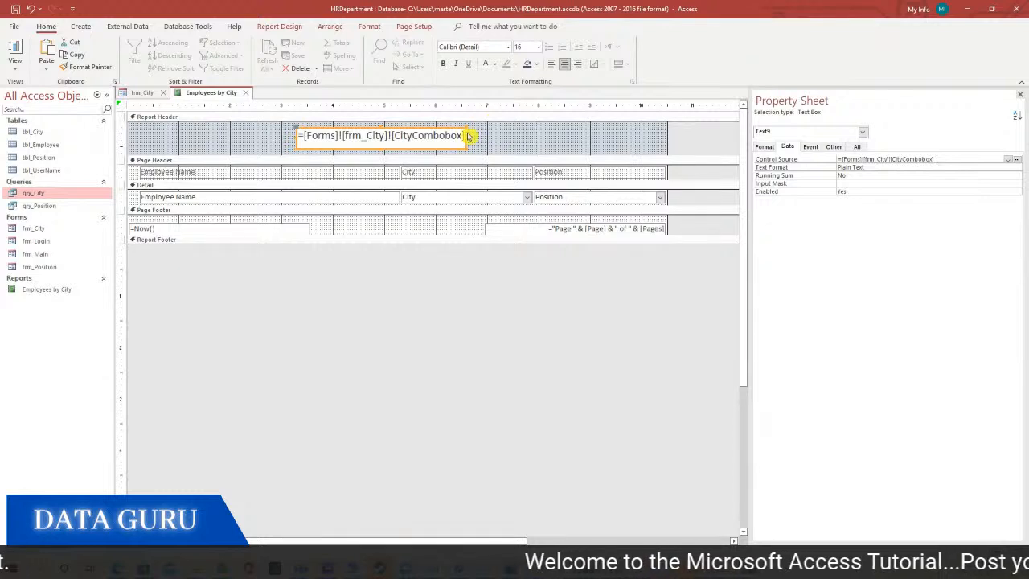
pyautogui.moveTo(467, 136); pyautogui.dragTo(510, 139)
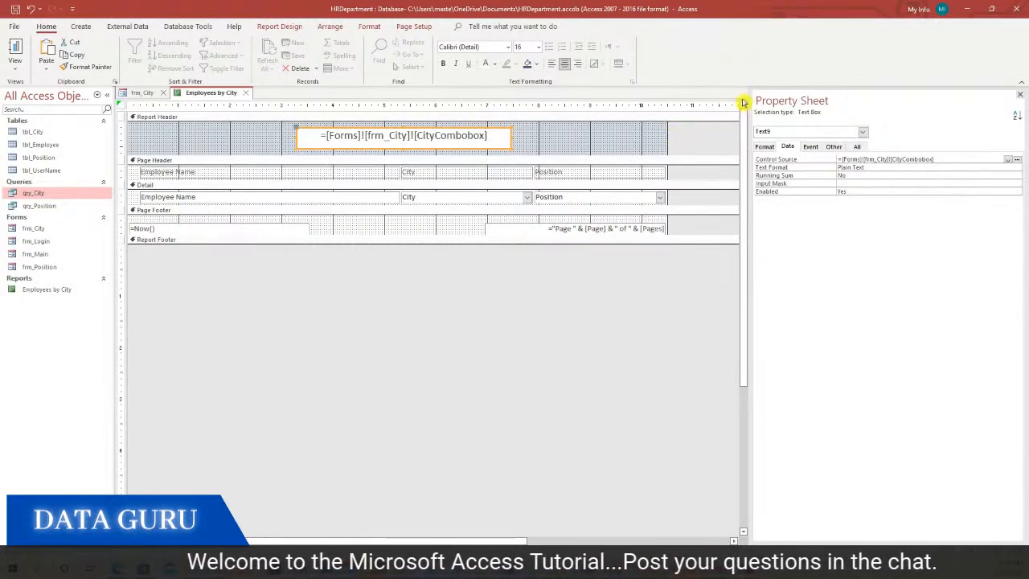
# Save and close the Employees by City report
pyautogui.rightClick(207, 94)
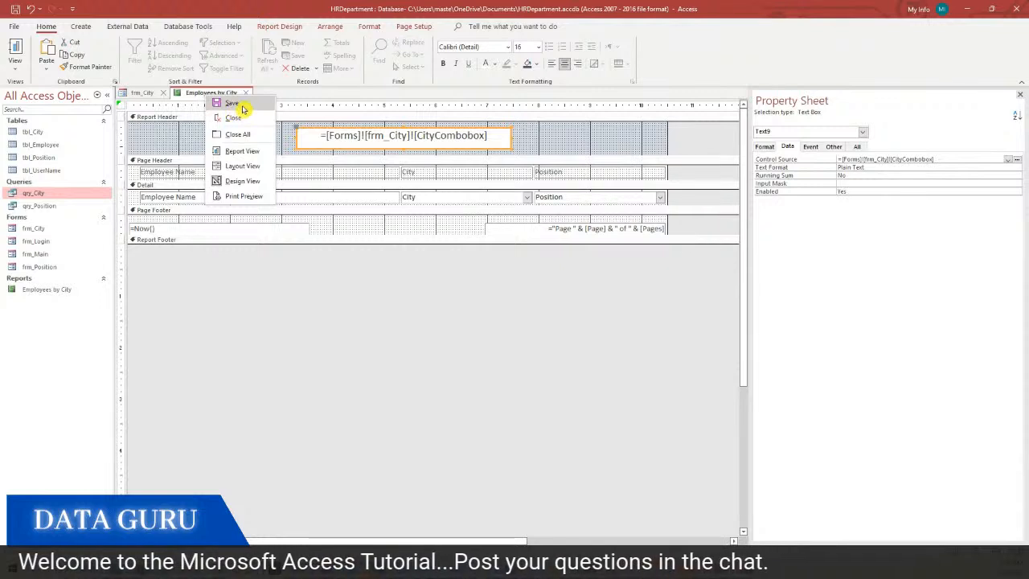
pyautogui.click(243, 107)
pyautogui.click(246, 94)
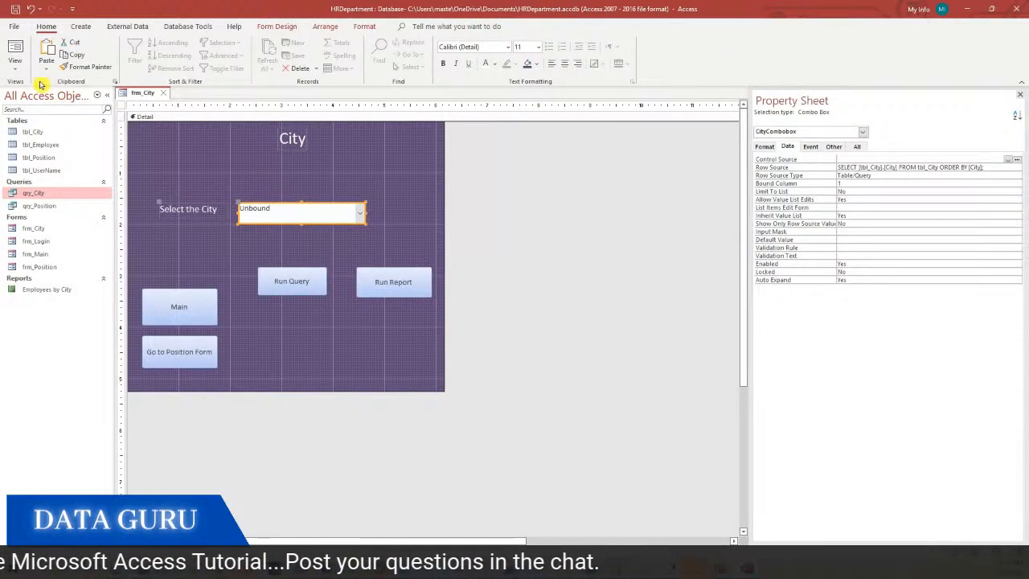
pyautogui.click(14, 69)
pyautogui.click(45, 91)
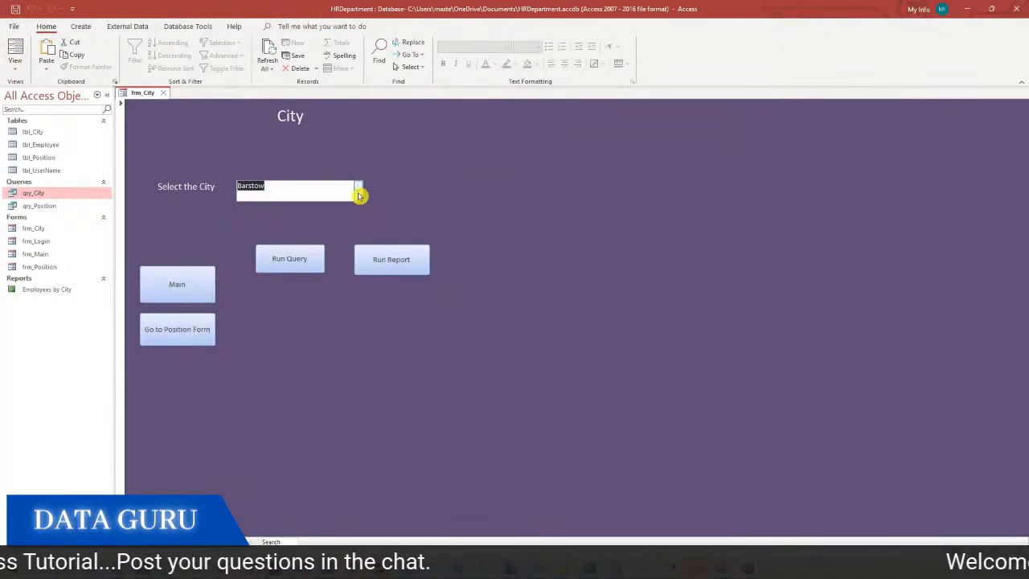
pyautogui.click(360, 191)
pyautogui.click(313, 310)
pyautogui.click(402, 260)
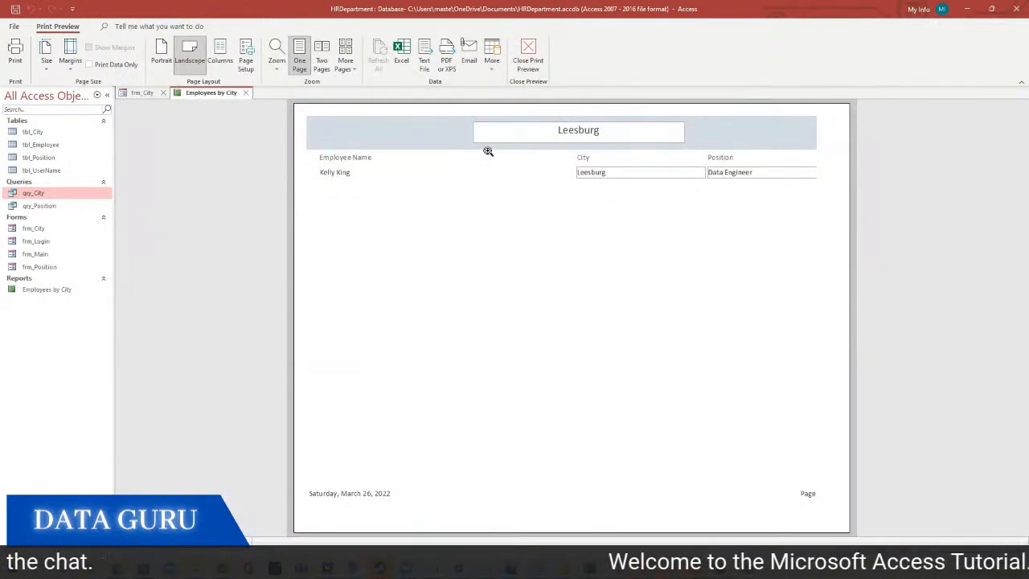
pyautogui.click(248, 94)
pyautogui.click(357, 191)
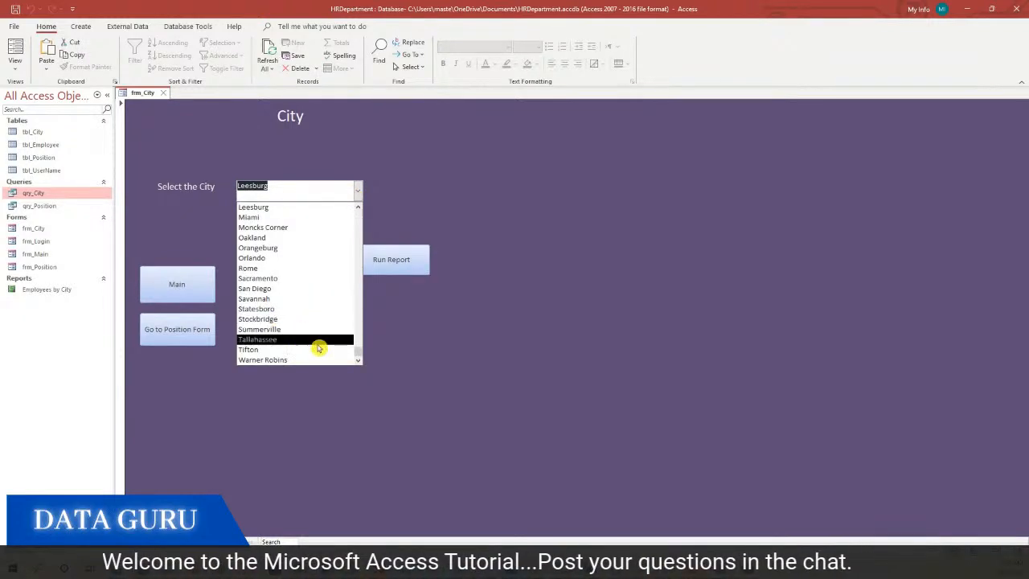
pyautogui.moveTo(361, 356); pyautogui.dragTo(359, 265)
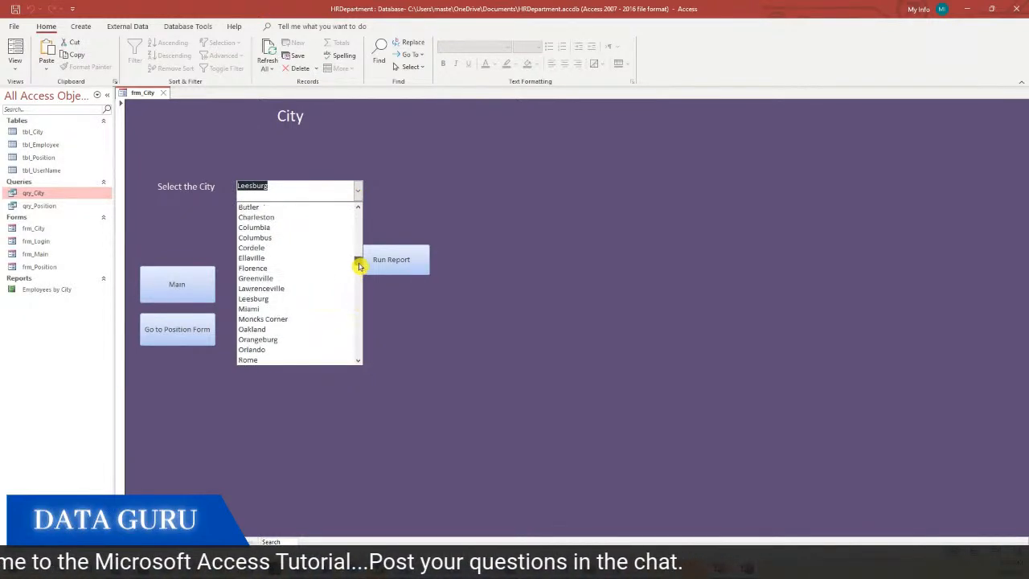
pyautogui.click(301, 217)
pyautogui.click(391, 259)
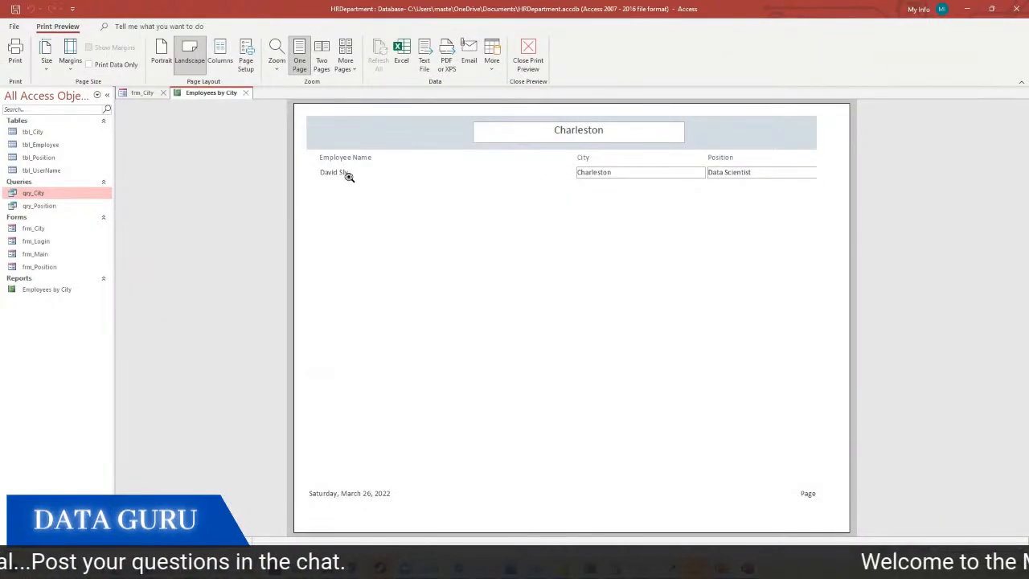
pyautogui.click(247, 93)
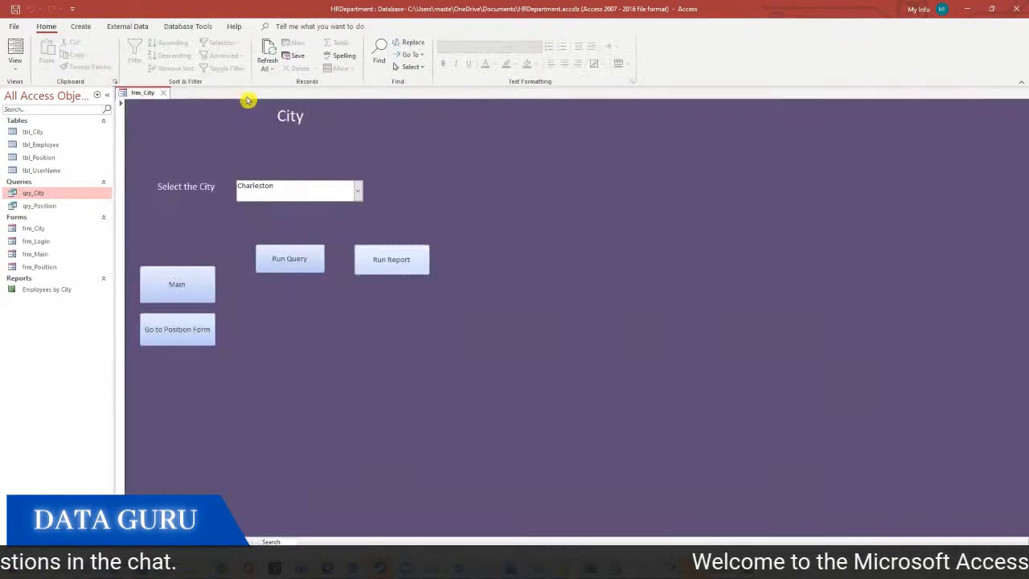
pyautogui.rightClick(460, 166)
pyautogui.click(499, 203)
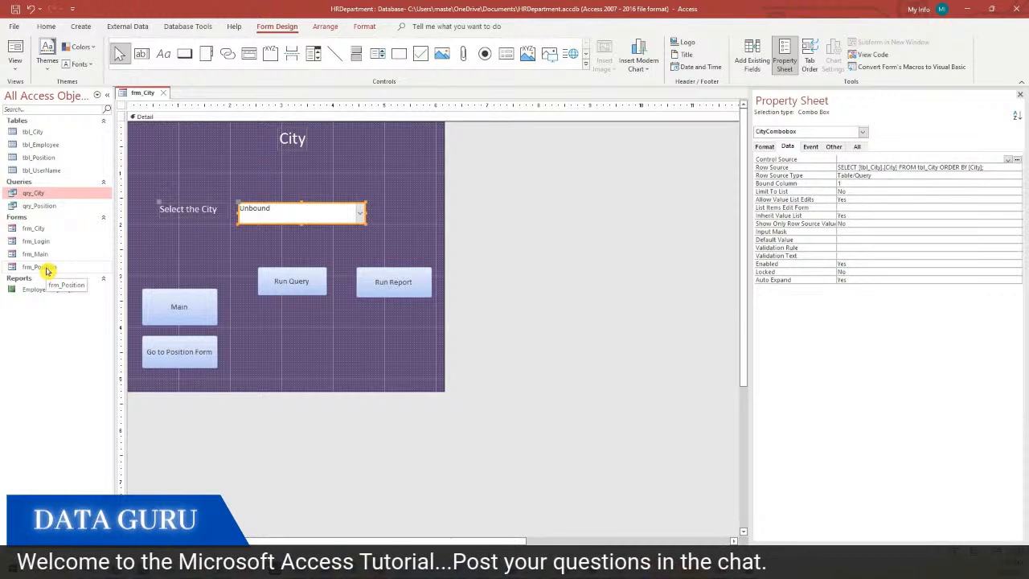
# Open frm_Position in Design view and move the Run Query button slightly left
pyautogui.rightClick(47, 269)
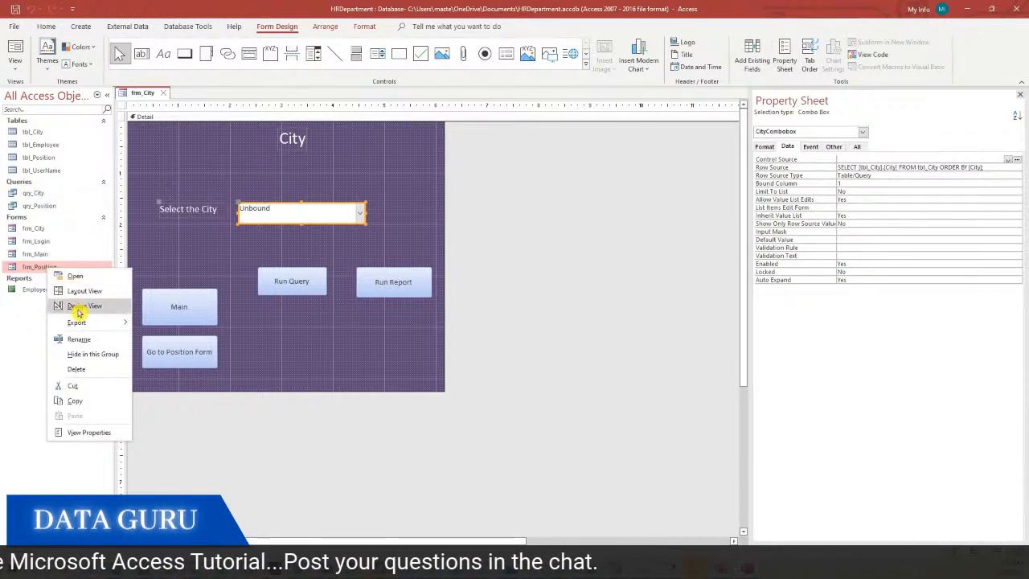
pyautogui.click(78, 313)
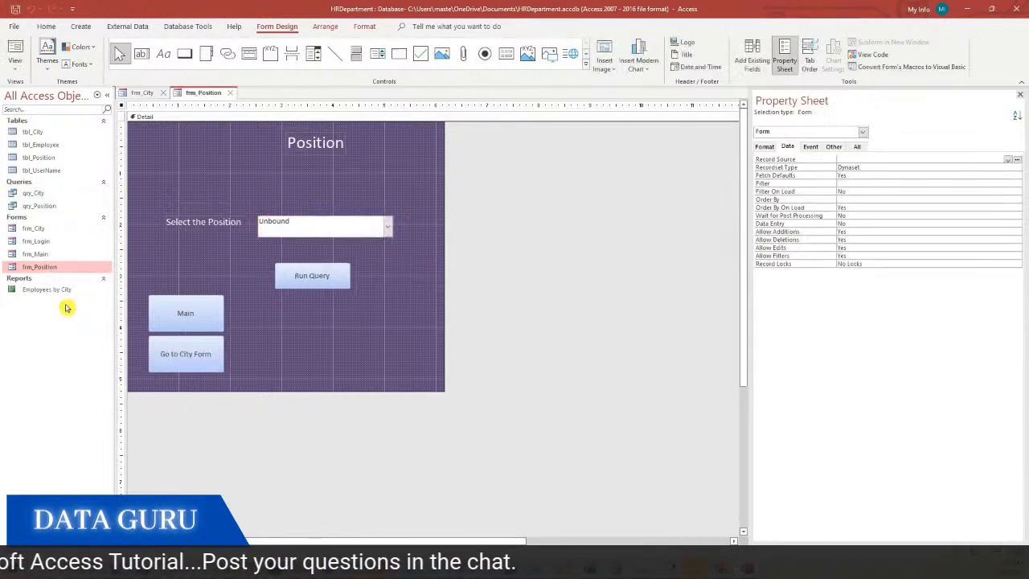
pyautogui.click(324, 280)
pyautogui.moveTo(310, 280); pyautogui.dragTo(292, 281)
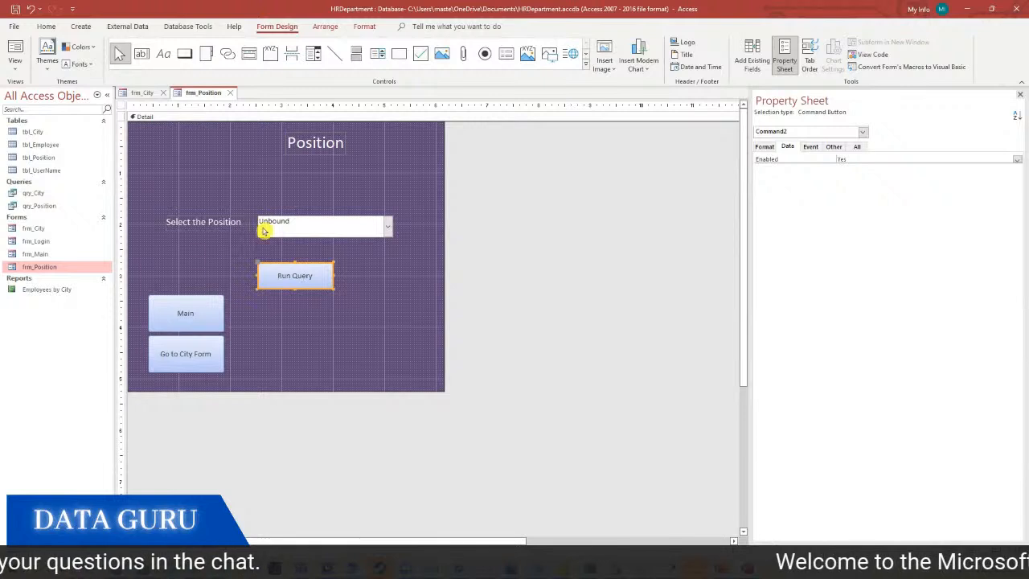
# Start a Report Wizard based on qry_Position with all its fields
pyautogui.click(80, 26)
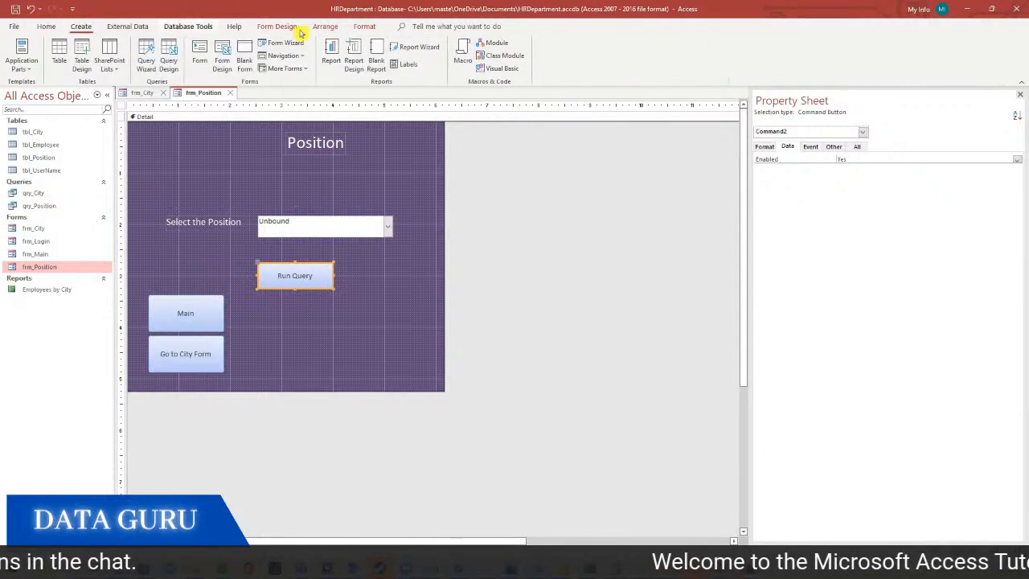
pyautogui.click(416, 47)
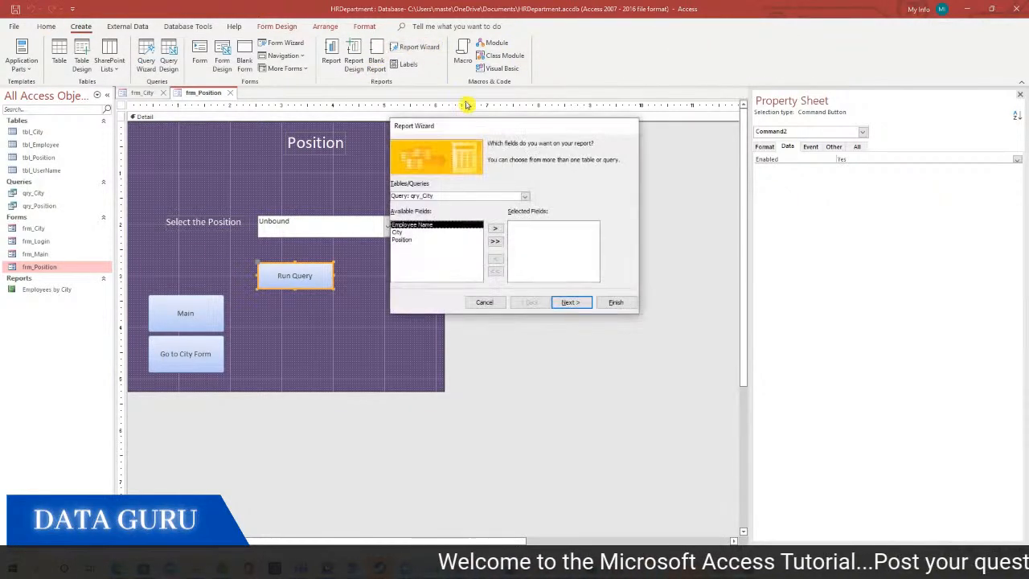
pyautogui.click(527, 195)
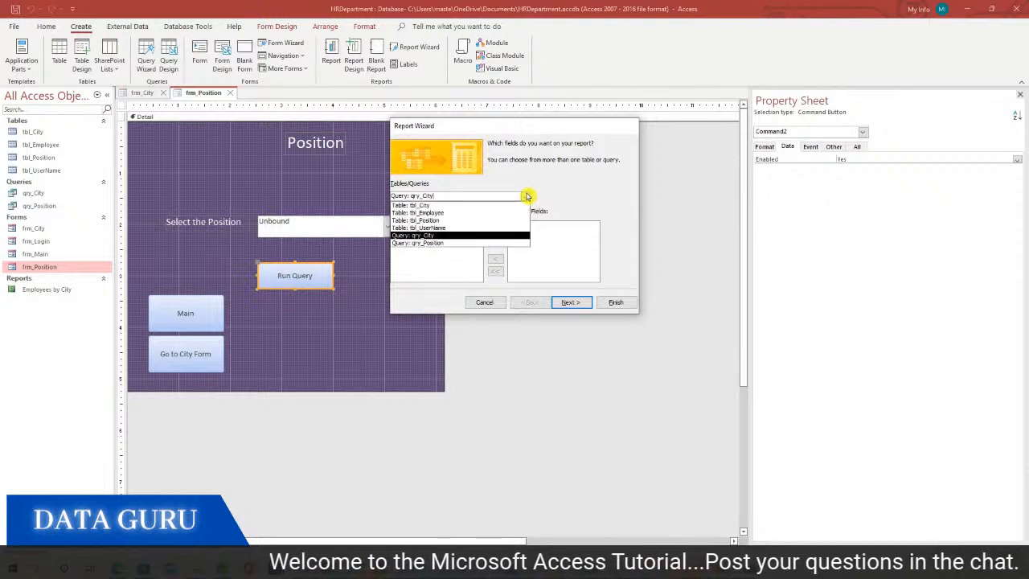
pyautogui.click(461, 235)
pyautogui.click(527, 197)
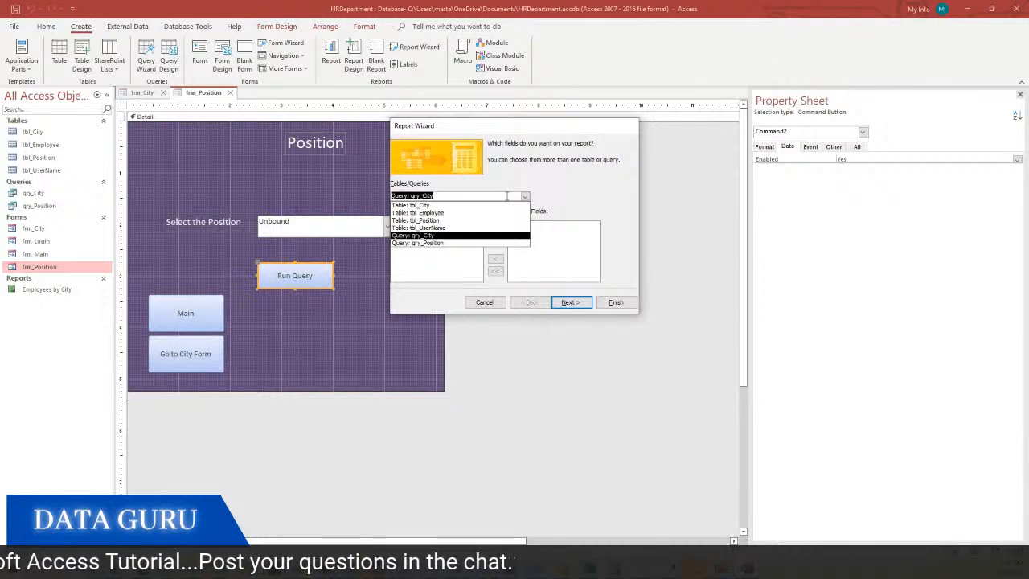
pyautogui.click(523, 186)
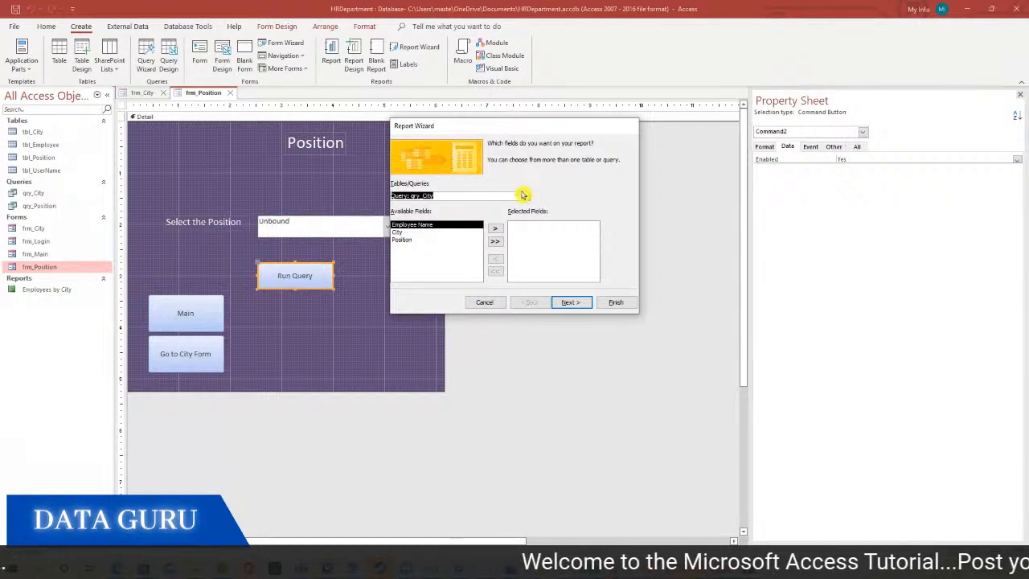
pyautogui.click(525, 199)
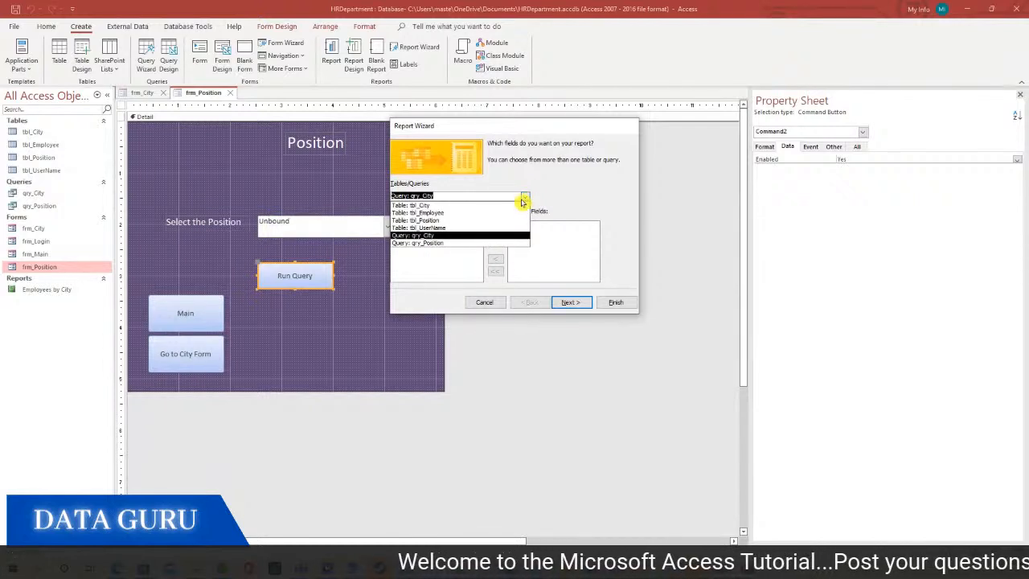
pyautogui.click(458, 243)
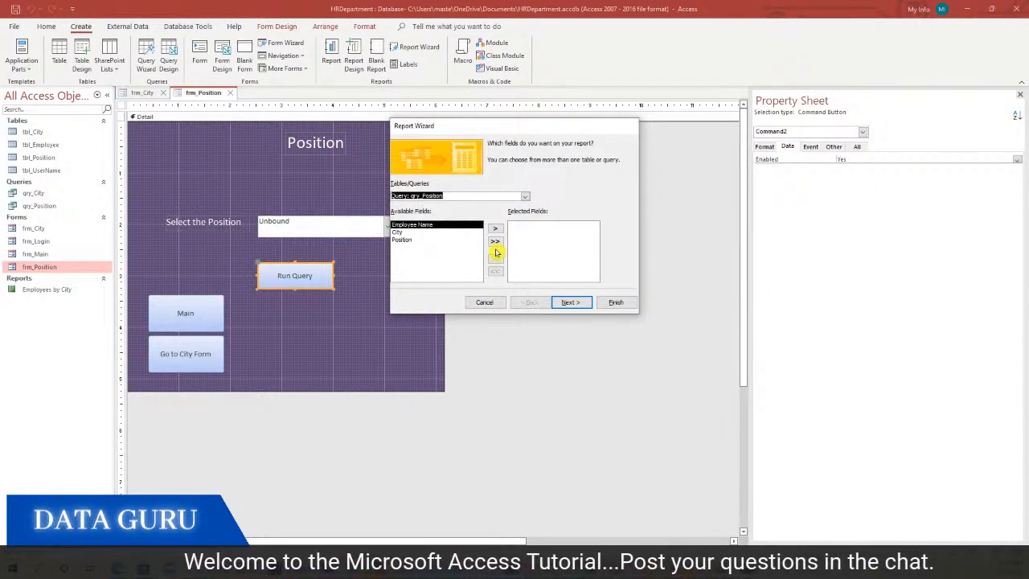
pyautogui.click(495, 241)
# Sort the report by Employee Name, make it landscape, and finish the wizard
pyautogui.click(568, 301)
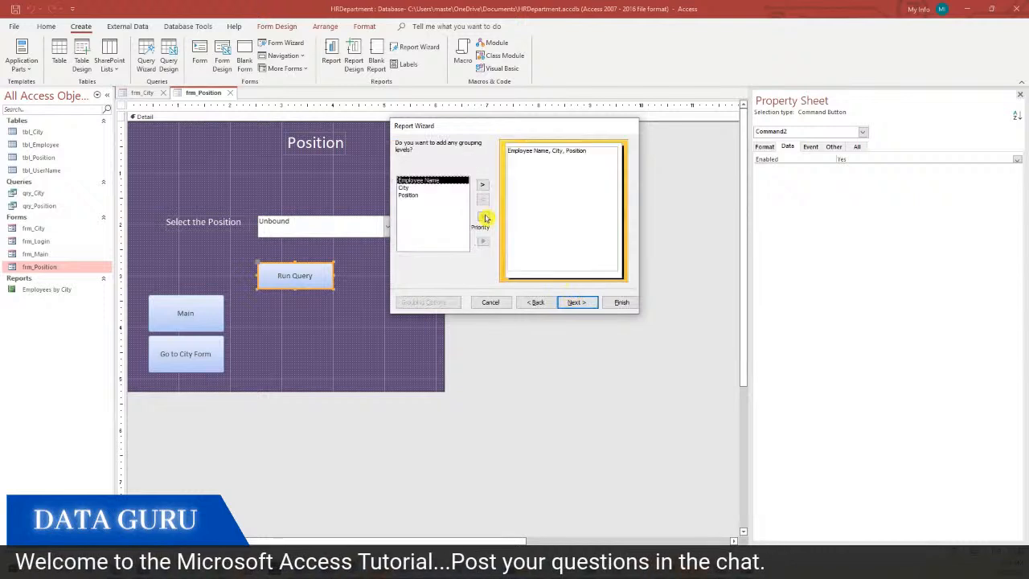
pyautogui.click(580, 303)
pyautogui.click(585, 178)
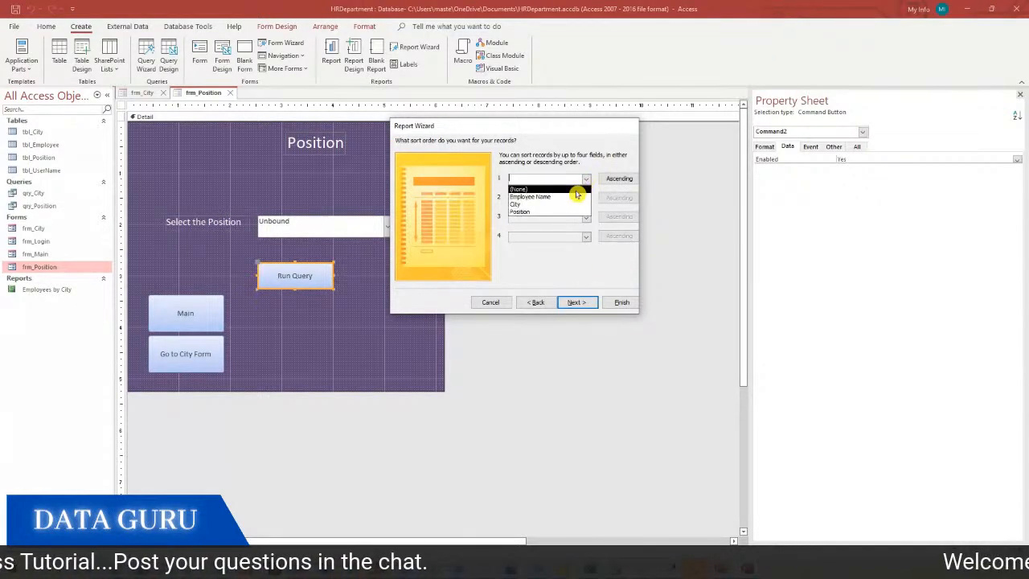
pyautogui.click(570, 198)
pyautogui.click(576, 302)
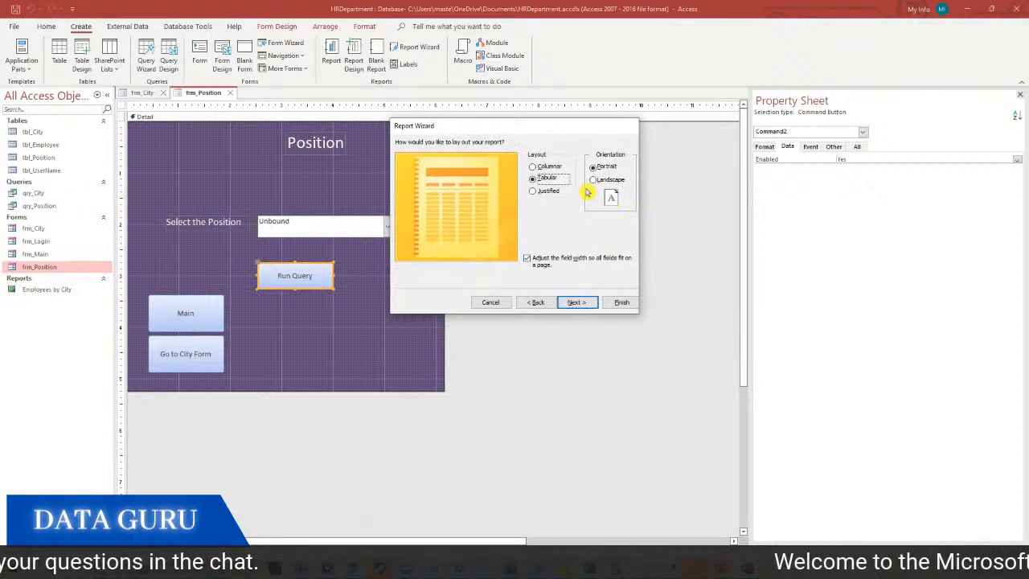
pyautogui.click(594, 179)
pyautogui.click(581, 303)
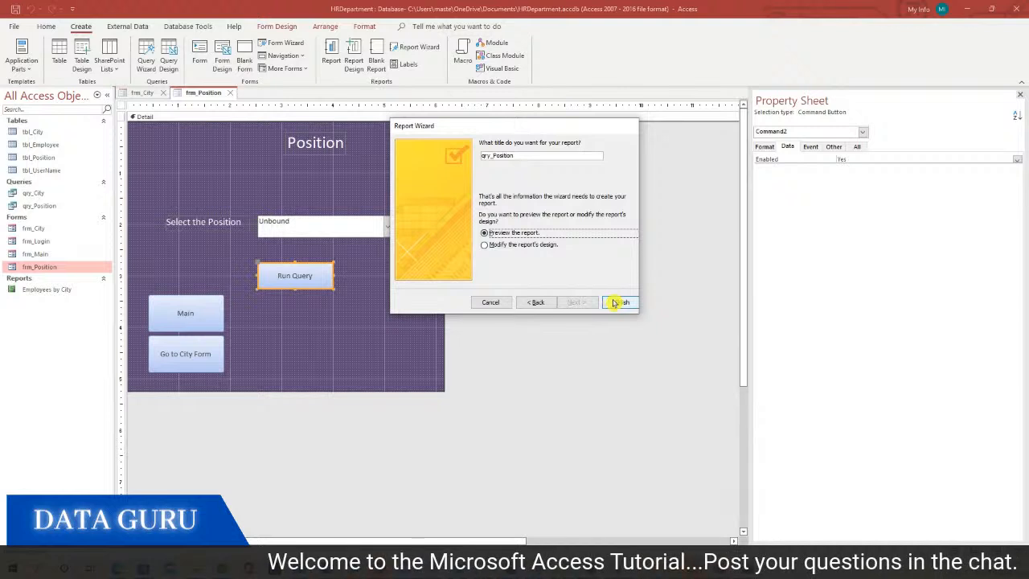
pyautogui.click(617, 302)
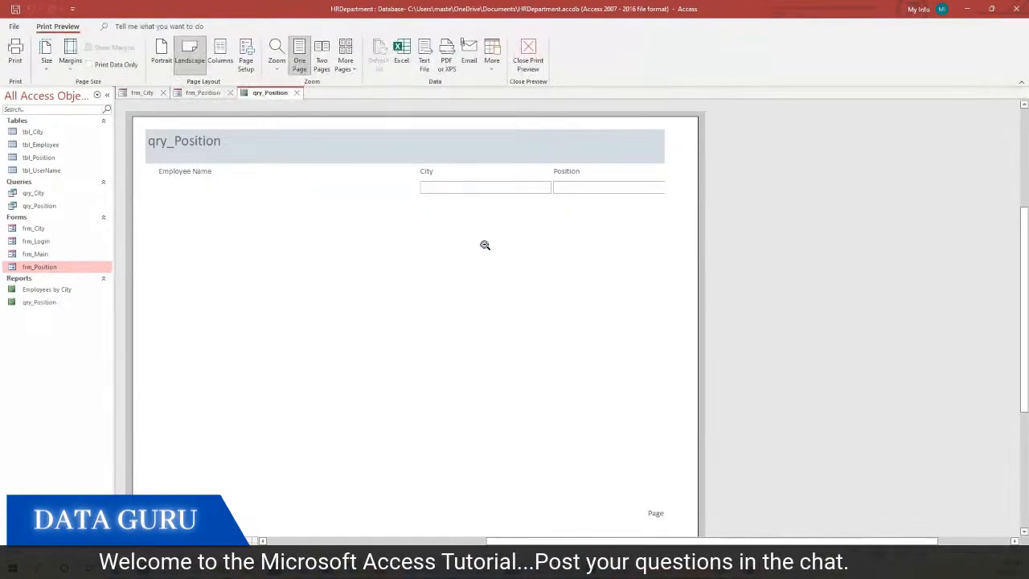
# Switch the new report to Design view and check qry_Position's Position criterion before closing the query
pyautogui.rightClick(486, 238)
pyautogui.click(527, 273)
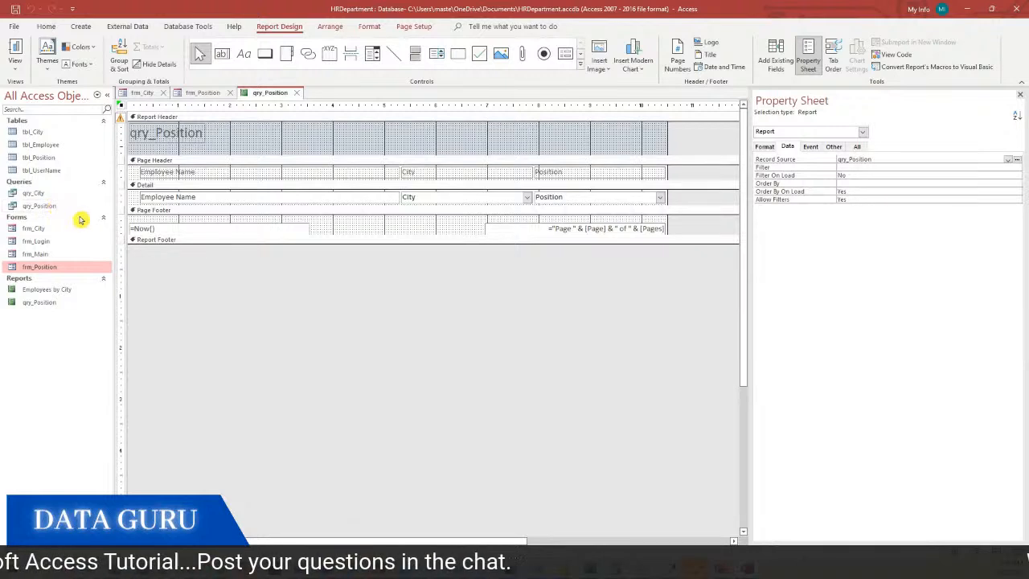
pyautogui.rightClick(56, 206)
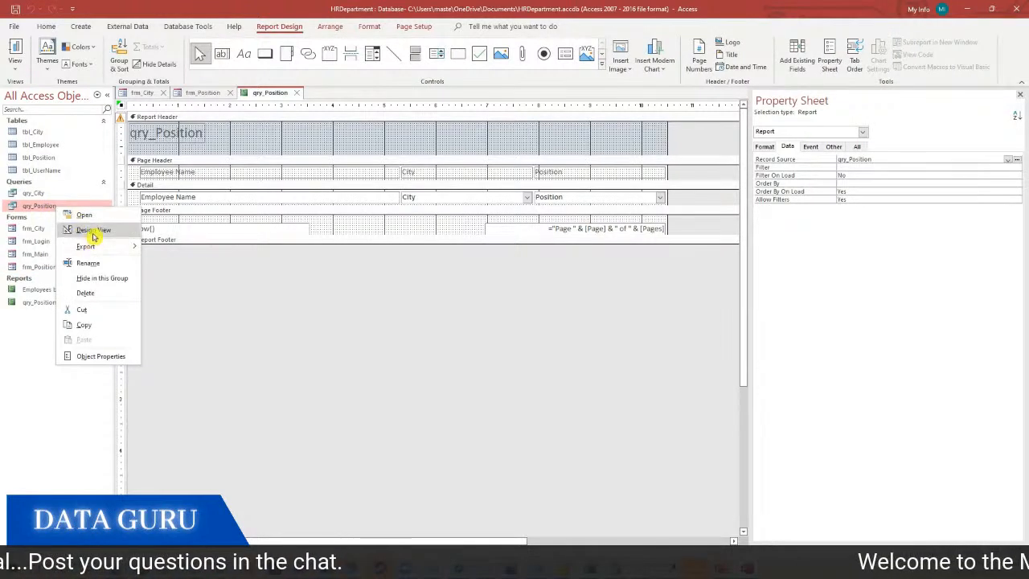
pyautogui.click(95, 233)
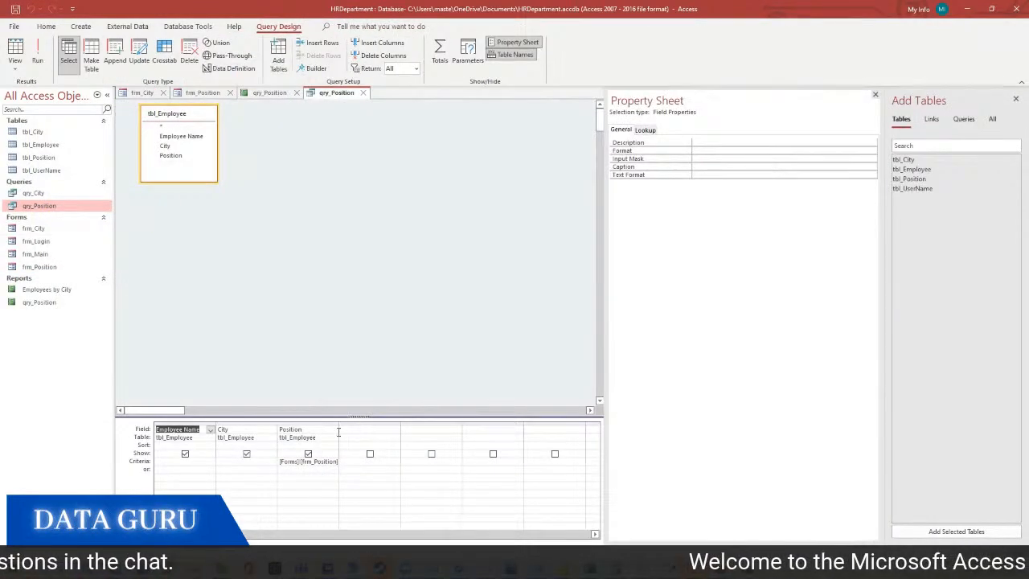
pyautogui.moveTo(338, 424); pyautogui.dragTo(437, 427)
pyautogui.click(406, 460)
pyautogui.hotkey('ctrl', 'c')
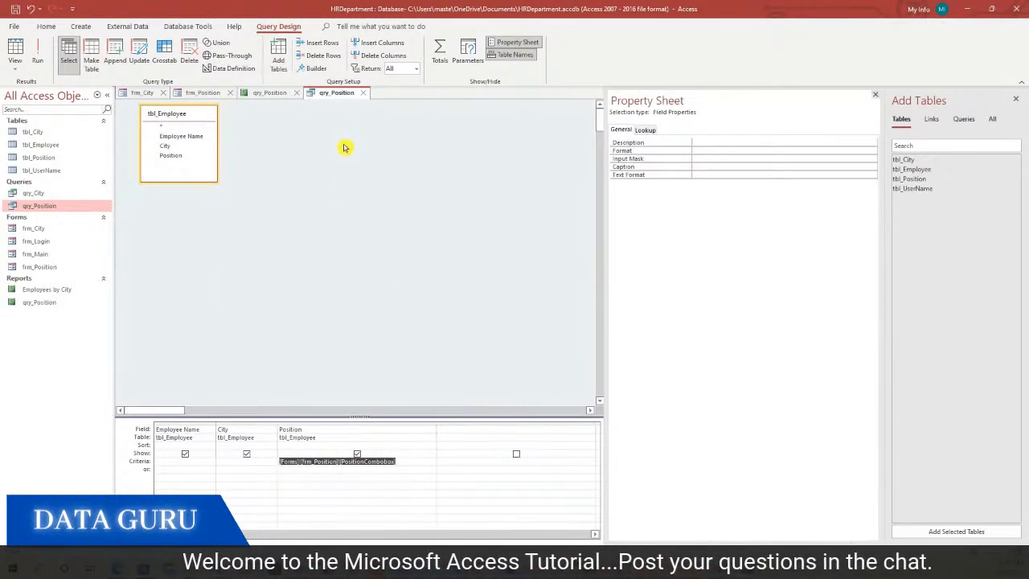
pyautogui.click(363, 93)
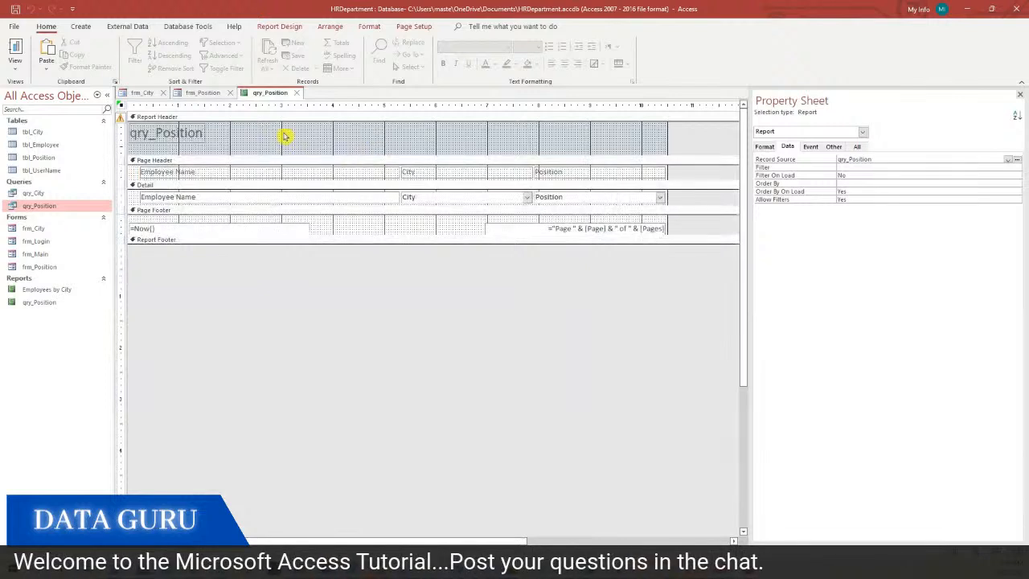
# Delete the report's qry_Position title and select the Report Header section
pyautogui.click(200, 133)
pyautogui.press('Delete')
pyautogui.click(232, 158)
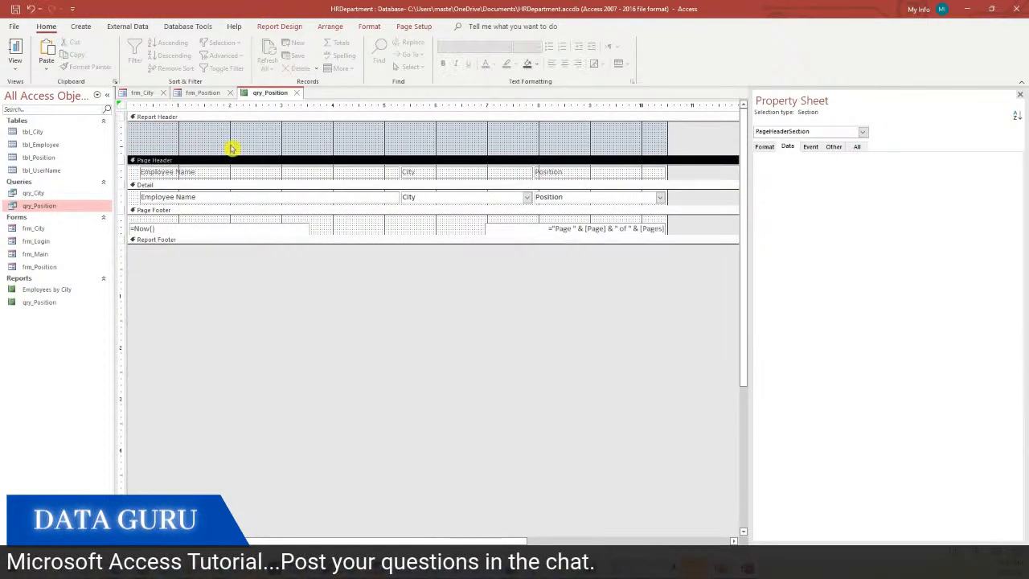
pyautogui.click(232, 143)
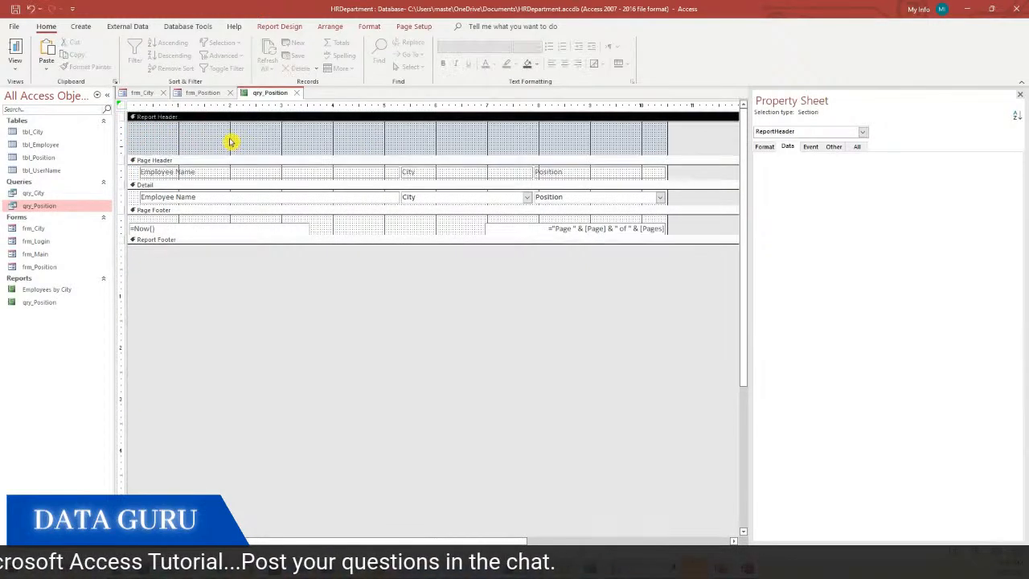
pyautogui.click(282, 27)
pyautogui.click(330, 27)
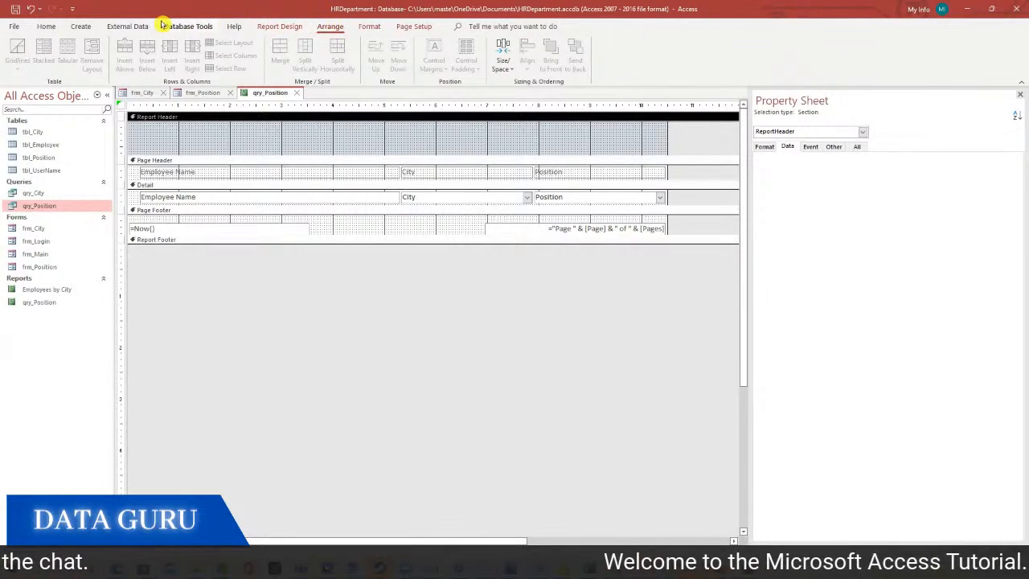
pyautogui.click(129, 26)
pyautogui.click(274, 28)
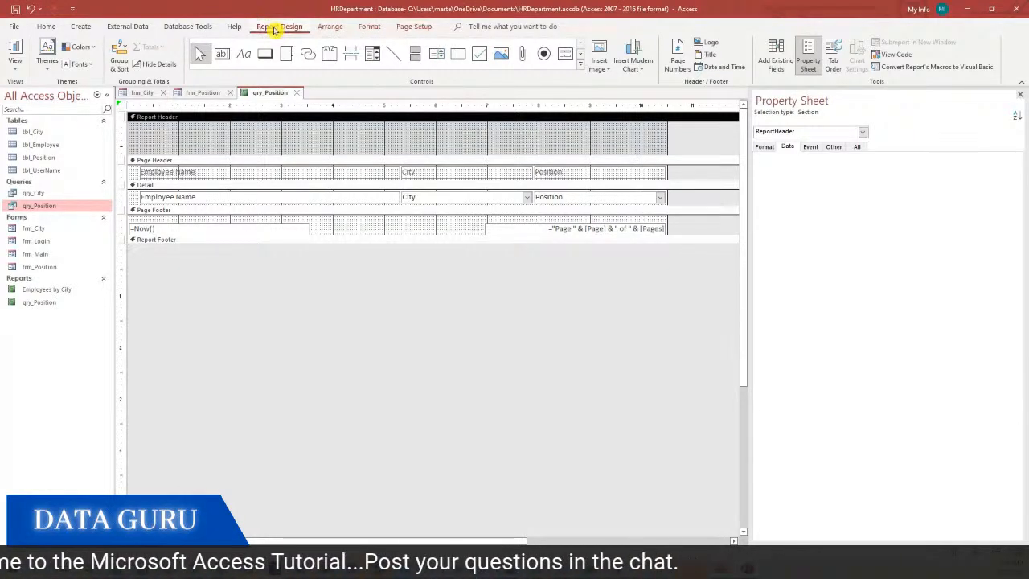
# Add a label-free header text box with control source =[Forms]![frm_Position]![PositionCombobox]
pyautogui.click(222, 54)
pyautogui.moveTo(294, 127); pyautogui.dragTo(457, 149)
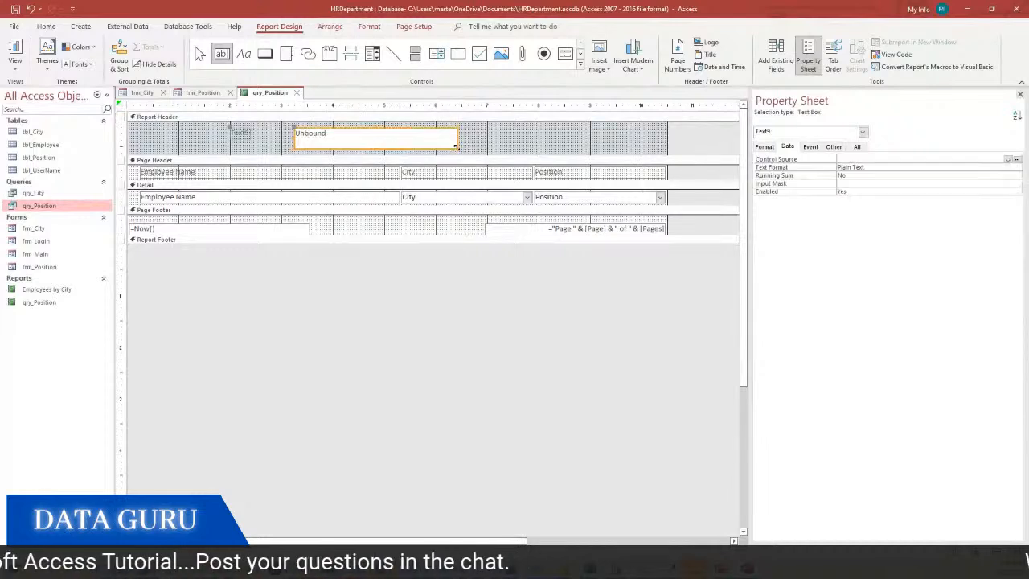
pyautogui.click(246, 137)
pyautogui.doubleClick(241, 133)
pyautogui.press('Delete')
pyautogui.click(331, 143)
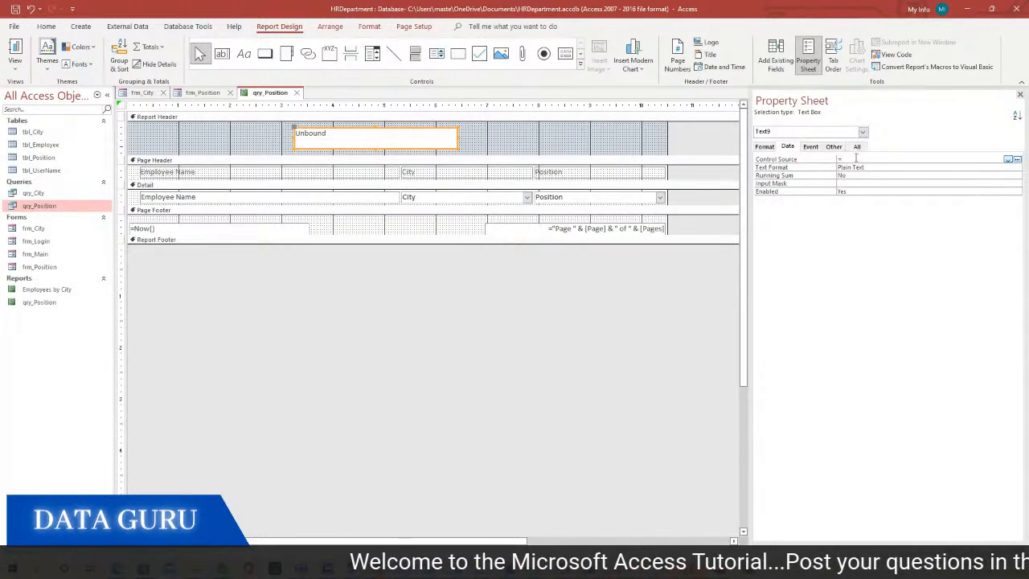
pyautogui.click(856, 158)
pyautogui.write('=')
pyautogui.hotkey('ctrl', 'v')
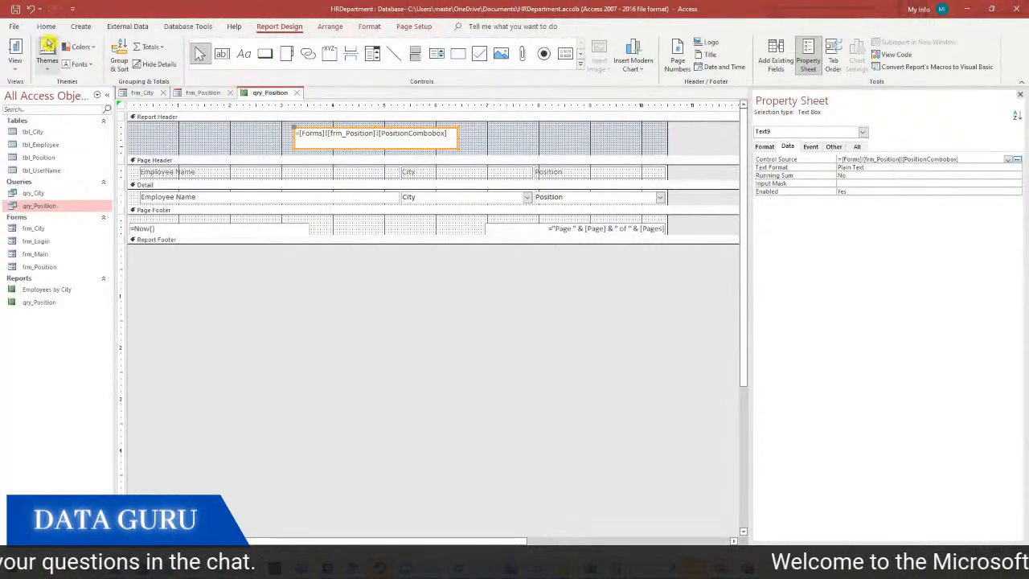
# Set the header box to font size 16, widen it, and centre its text
pyautogui.click(44, 27)
pyautogui.click(530, 46)
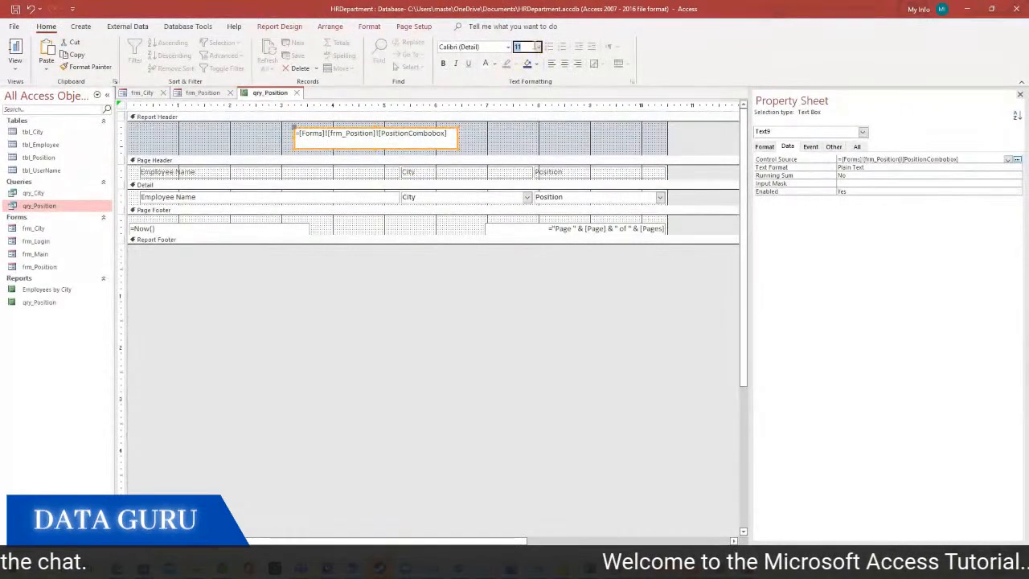
pyautogui.click(537, 46)
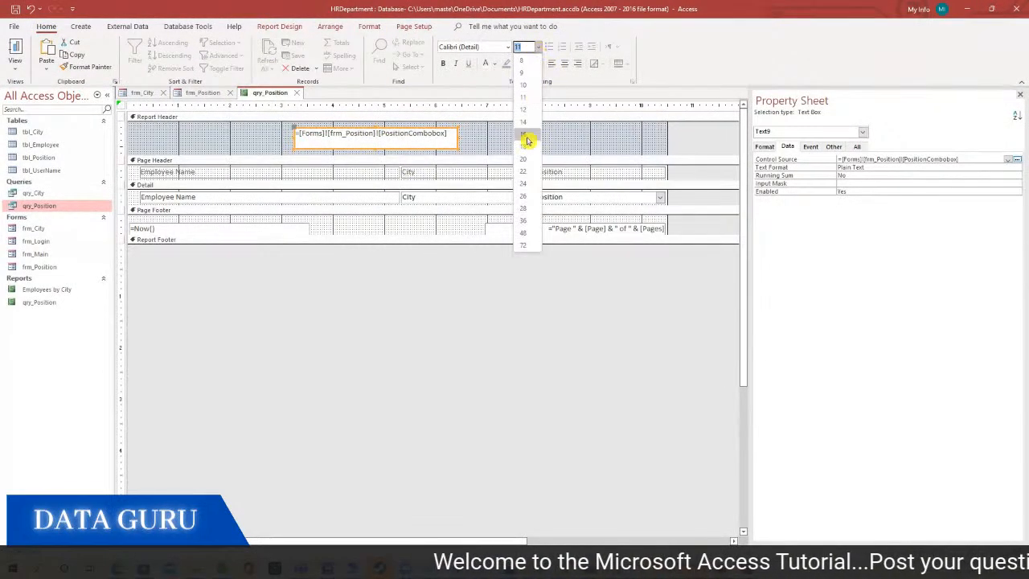
pyautogui.click(533, 138)
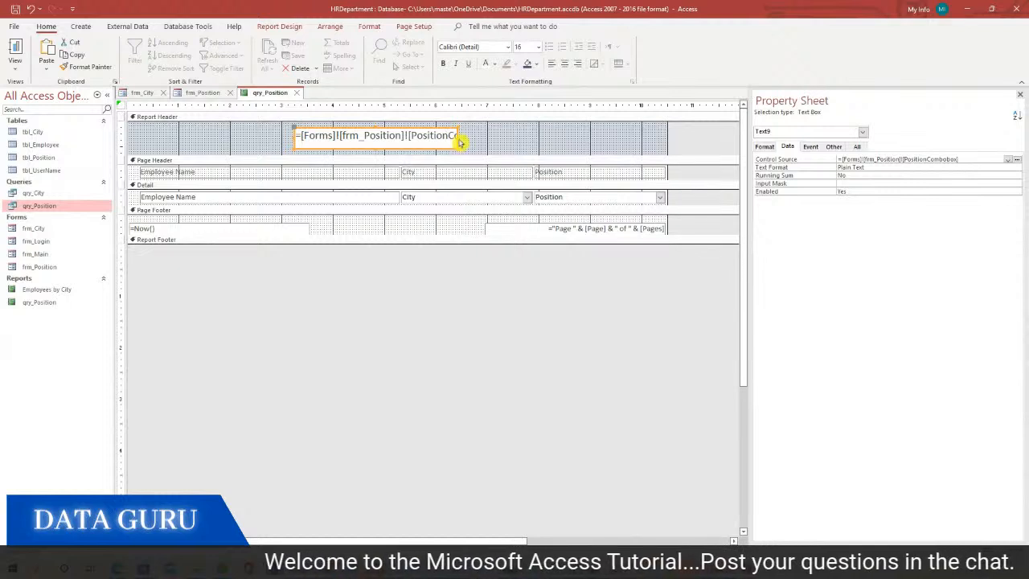
pyautogui.moveTo(460, 136); pyautogui.dragTo(525, 136)
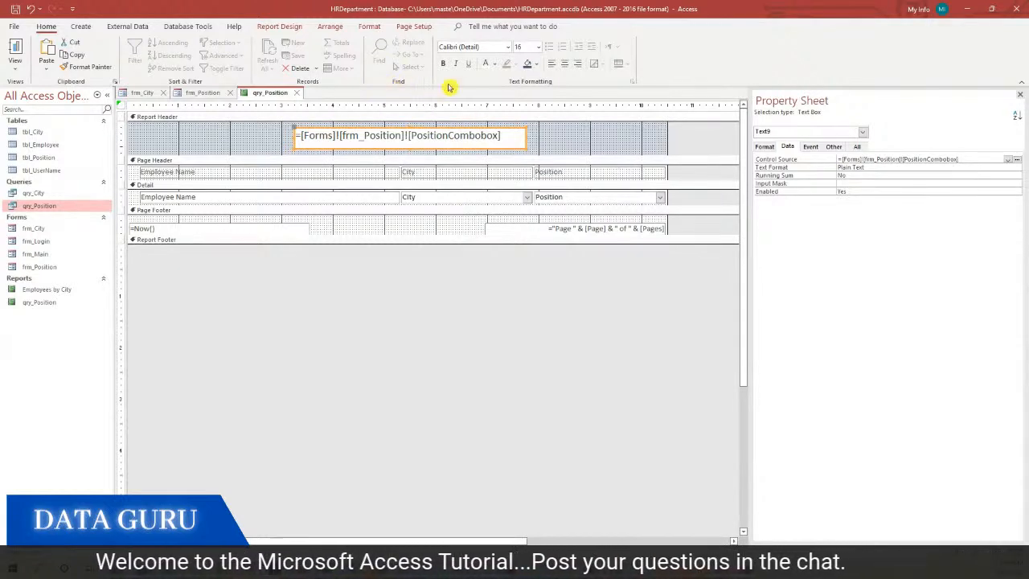
pyautogui.click(564, 64)
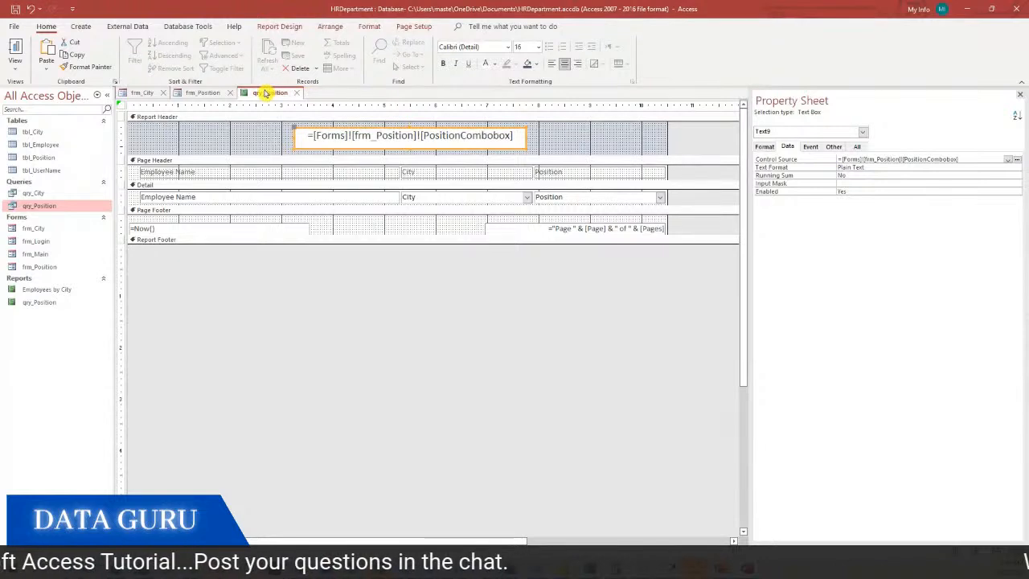
# Save and close the qry_Position report, then rename it Employees by Position
pyautogui.click(297, 93)
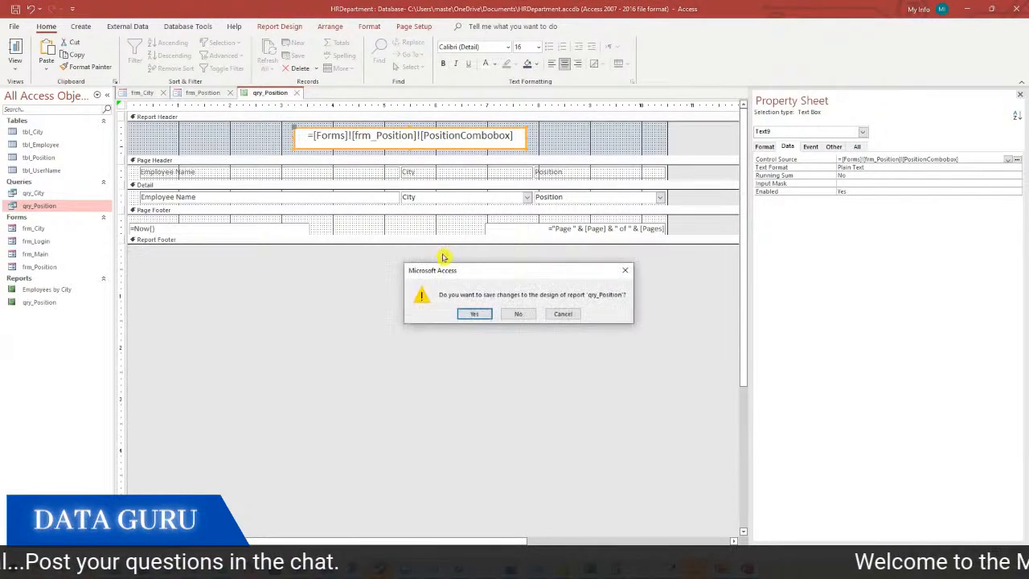
pyautogui.click(475, 315)
pyautogui.click(36, 303)
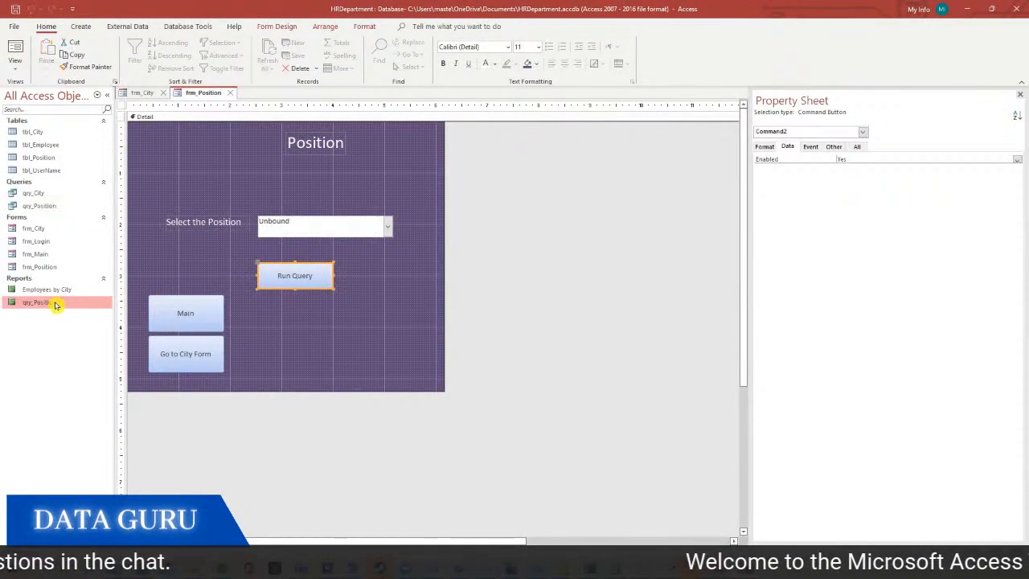
pyautogui.rightClick(48, 303)
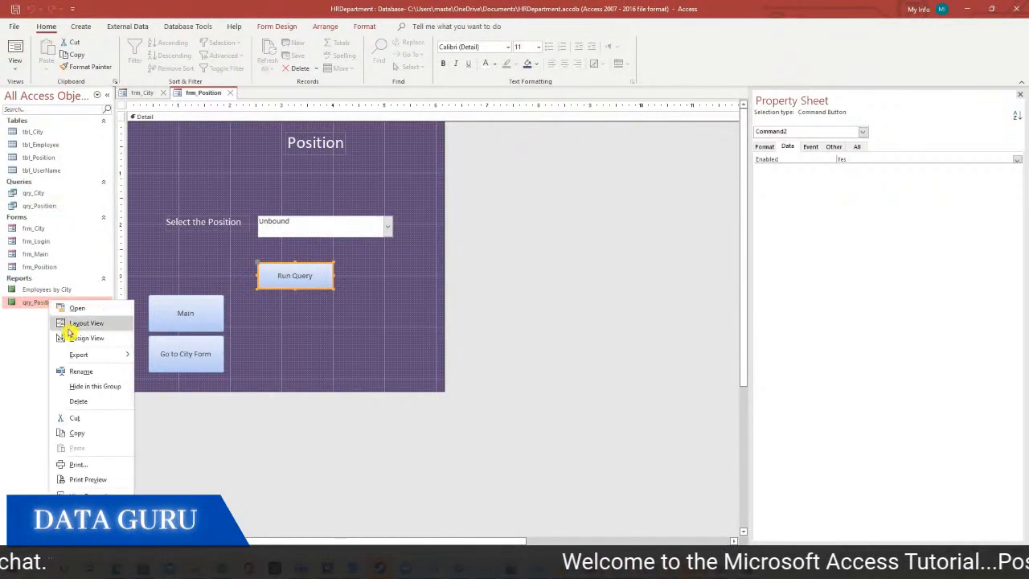
pyautogui.click(85, 371)
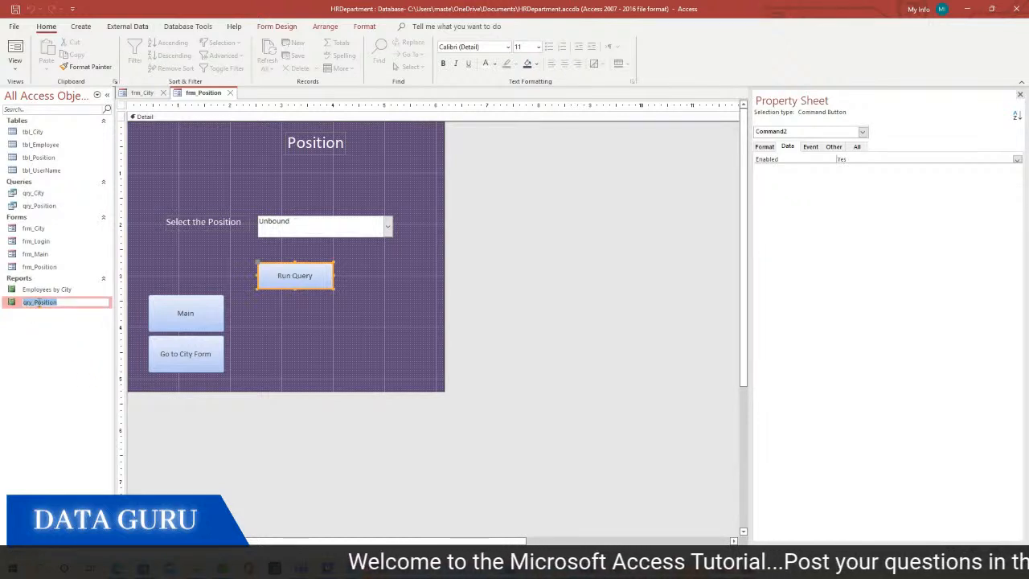
pyautogui.moveTo(35, 303); pyautogui.dragTo(23, 302)
pyautogui.write('r')
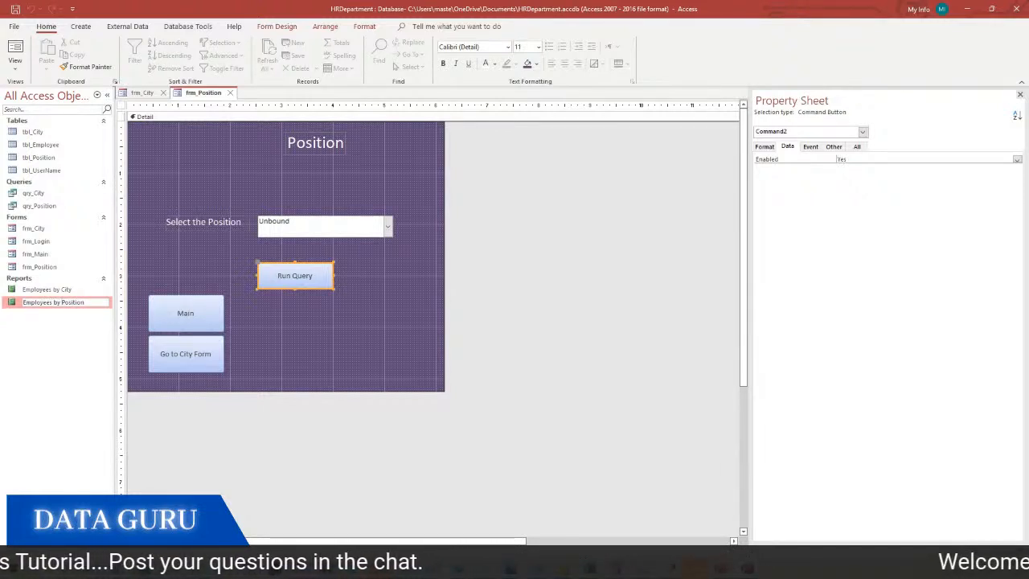
# Dismiss the report's menu, keeping the name Employees by Position
pyautogui.rightClick(83, 302)
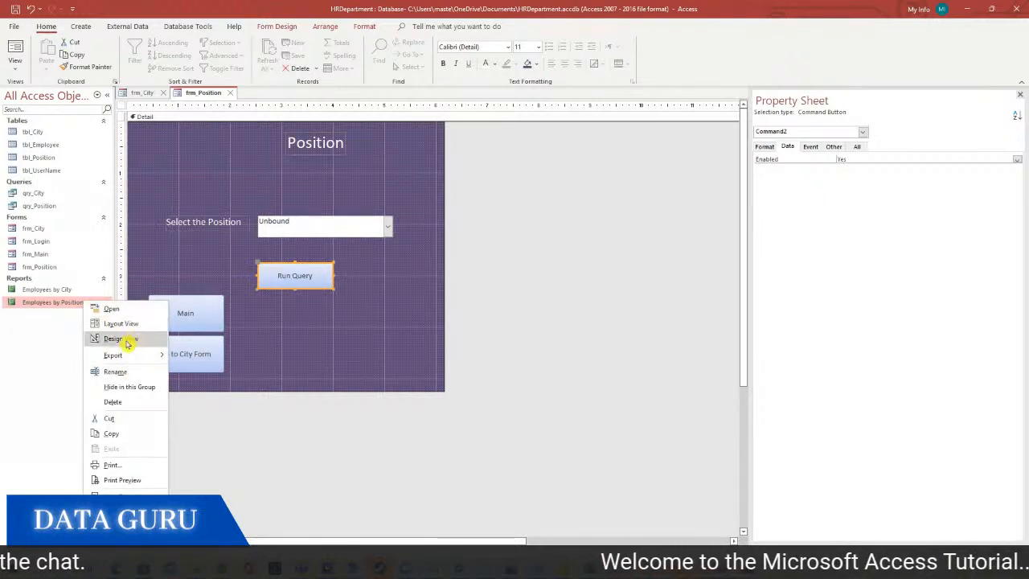
pyautogui.click(120, 373)
pyautogui.click(63, 367)
pyautogui.click(286, 311)
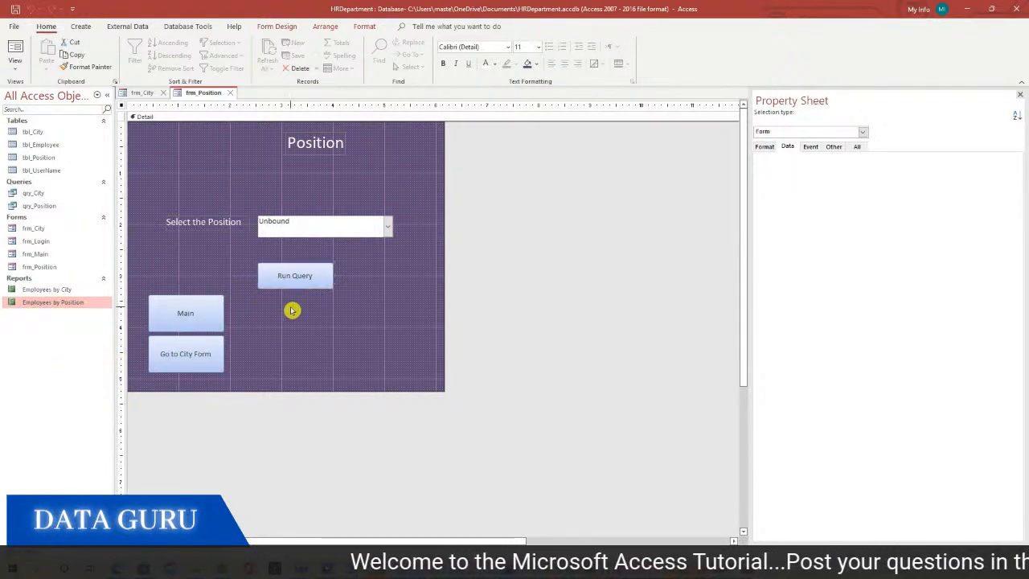
# Draw a button beside Run Query on frm_Position captioned 'Run Report'
pyautogui.click(89, 30)
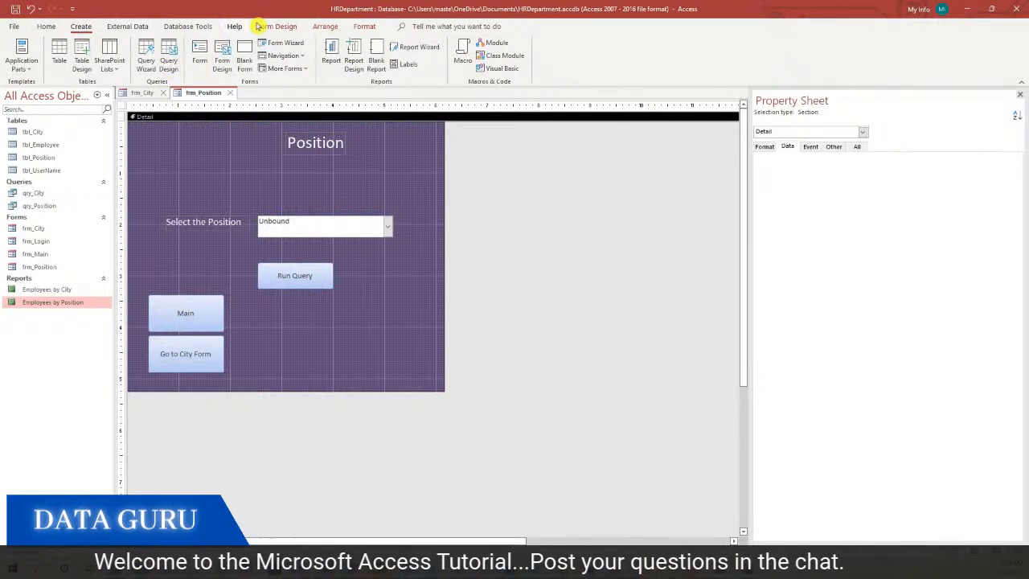
pyautogui.click(281, 28)
pyautogui.click(185, 54)
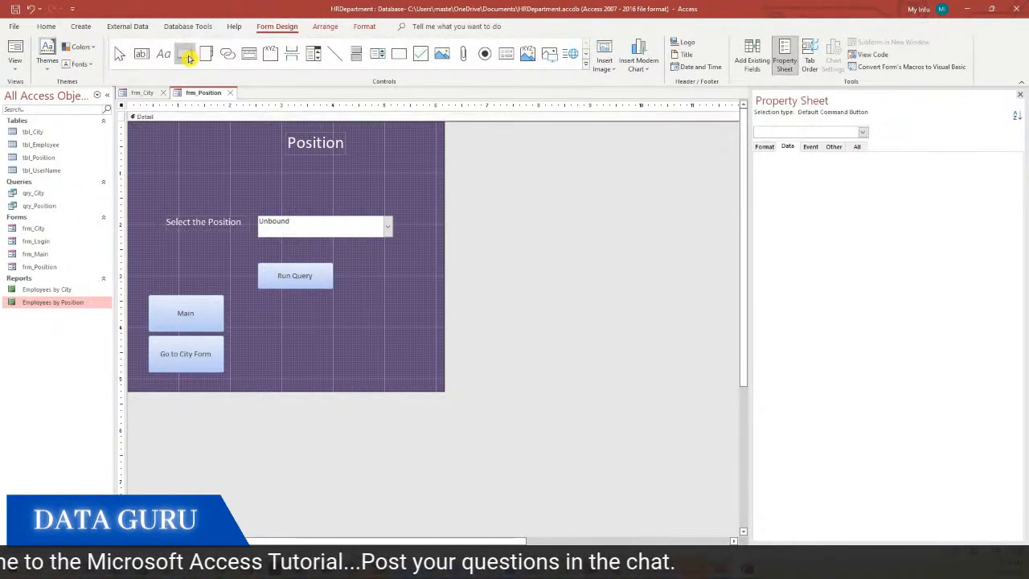
pyautogui.moveTo(359, 263)
pyautogui.mouseDown()
pyautogui.moveTo(443, 301)
pyautogui.moveTo(438, 292)
pyautogui.mouseUp()
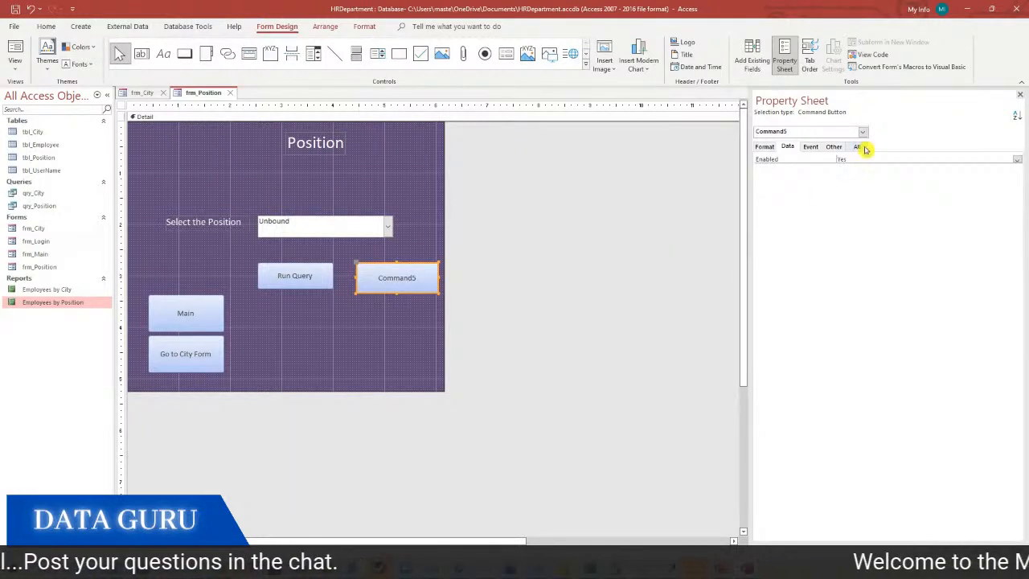
pyautogui.click(395, 273)
pyautogui.write('Run Report')
pyautogui.click(405, 316)
# Open the code builder for the Run Report button's On Click event
pyautogui.click(411, 274)
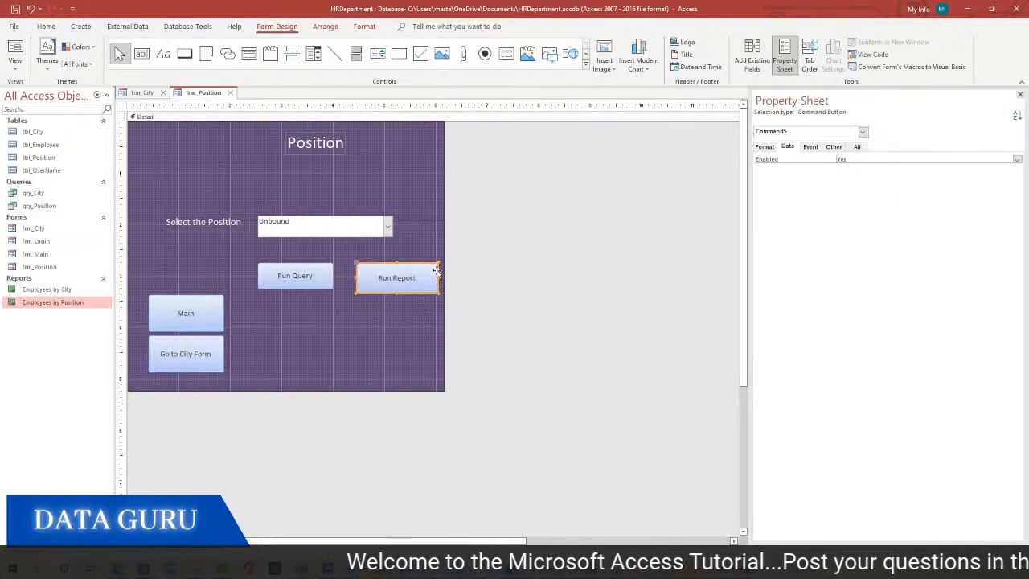
pyautogui.click(811, 146)
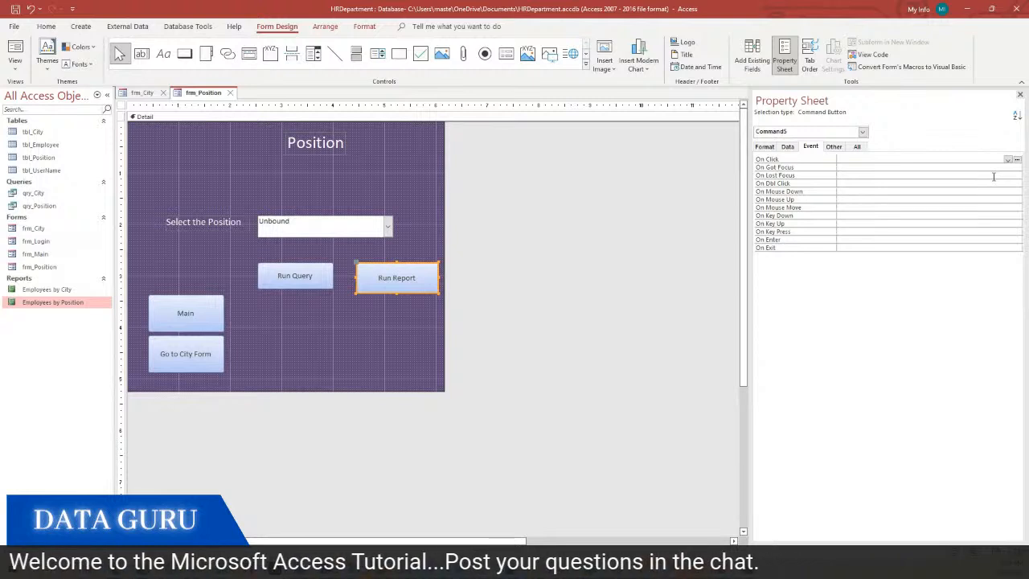
pyautogui.click(1017, 159)
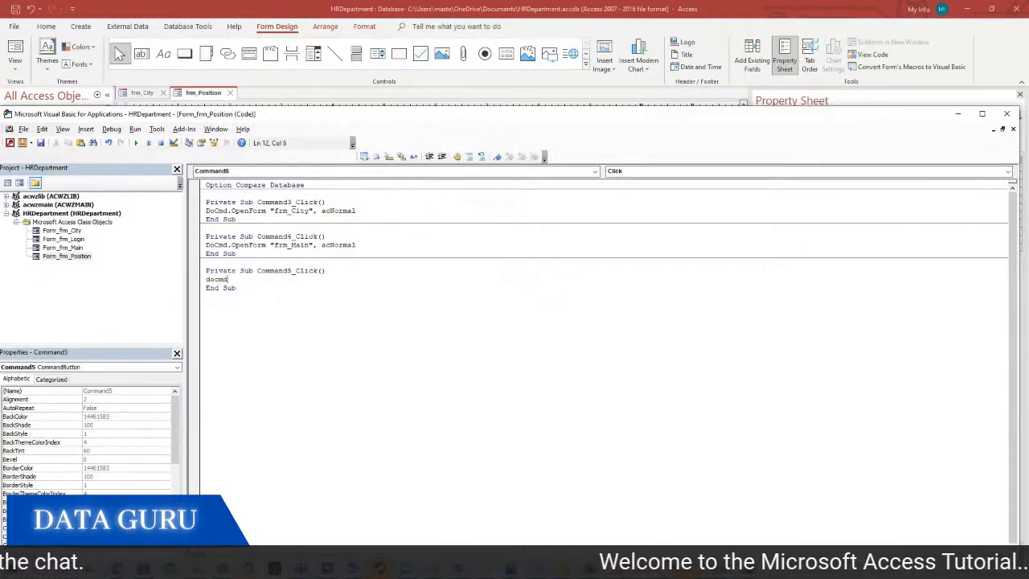
# Write DoCmd.OpenReport "Employees by Position", acViewPreview in the Click procedure
pyautogui.write('docmd.o')
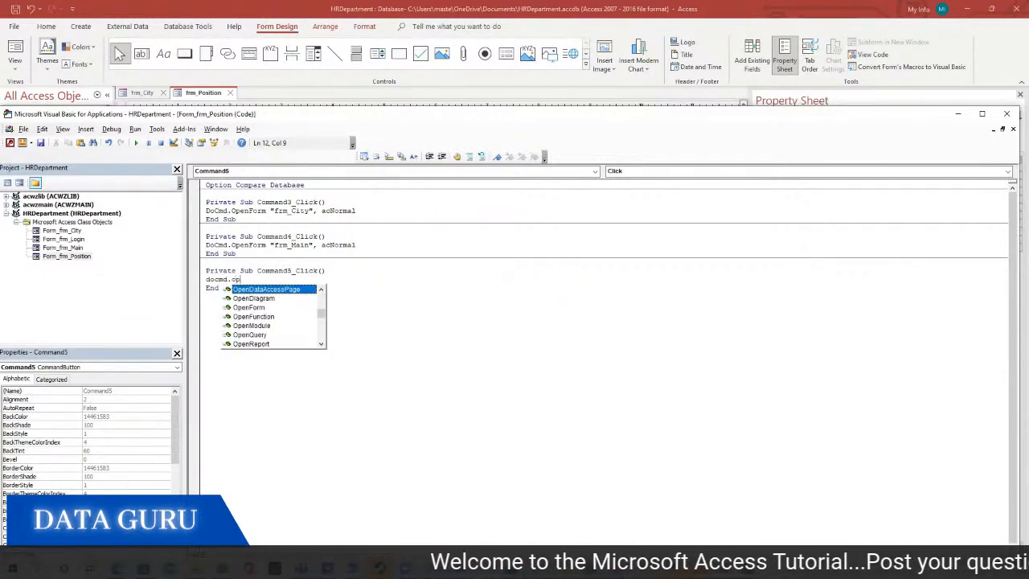
pyautogui.write('p')
pyautogui.doubleClick(250, 343)
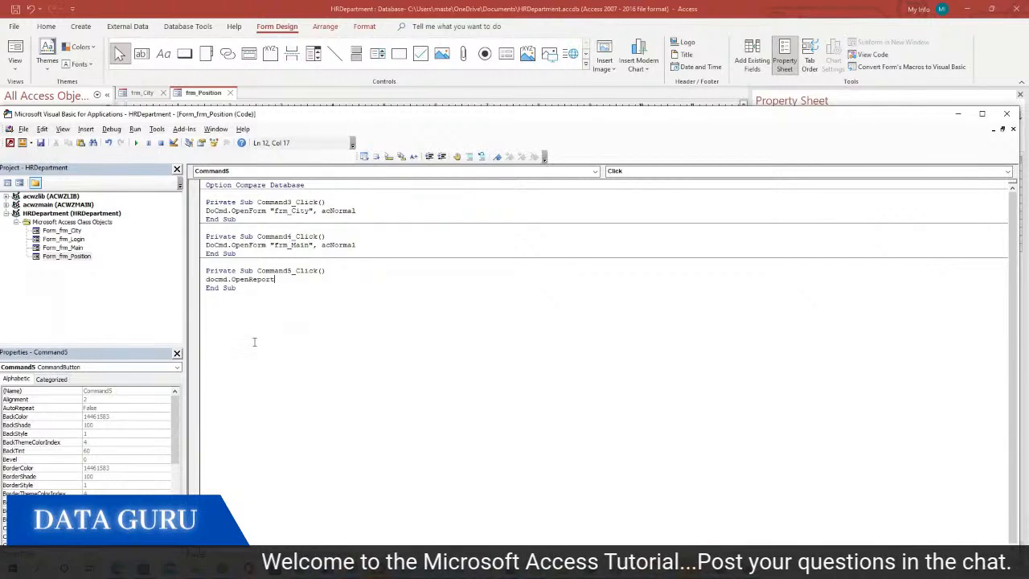
pyautogui.write('"Employees by Position",p')
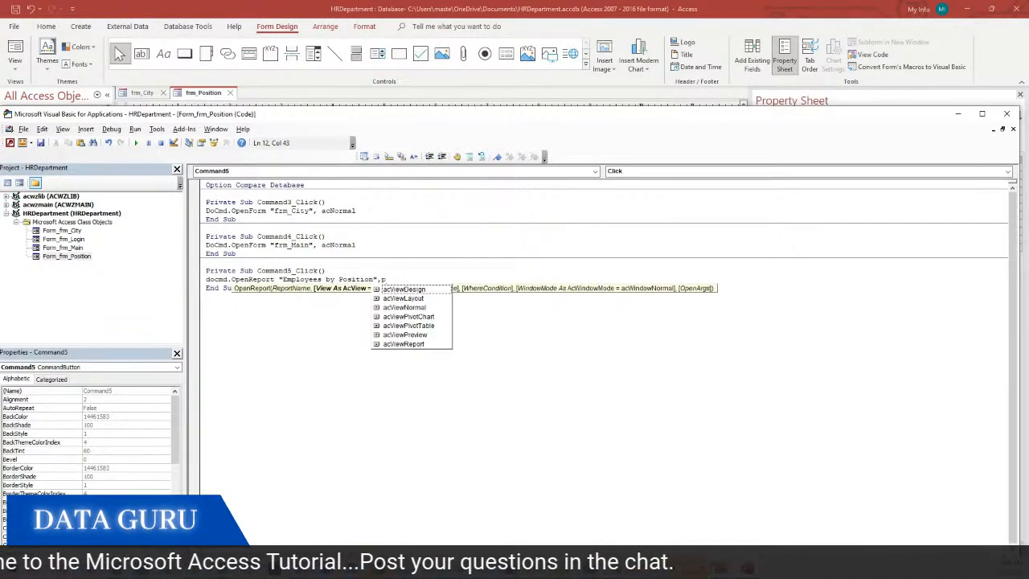
pyautogui.doubleClick(418, 335)
pyautogui.click(418, 336)
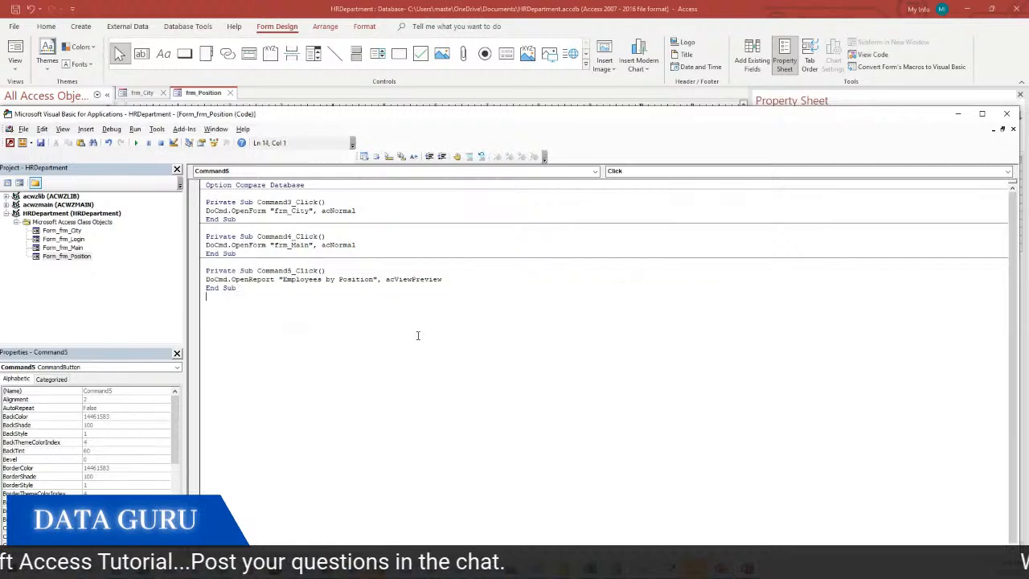
# Close the VBA editor and save both changed forms
pyautogui.click(1006, 114)
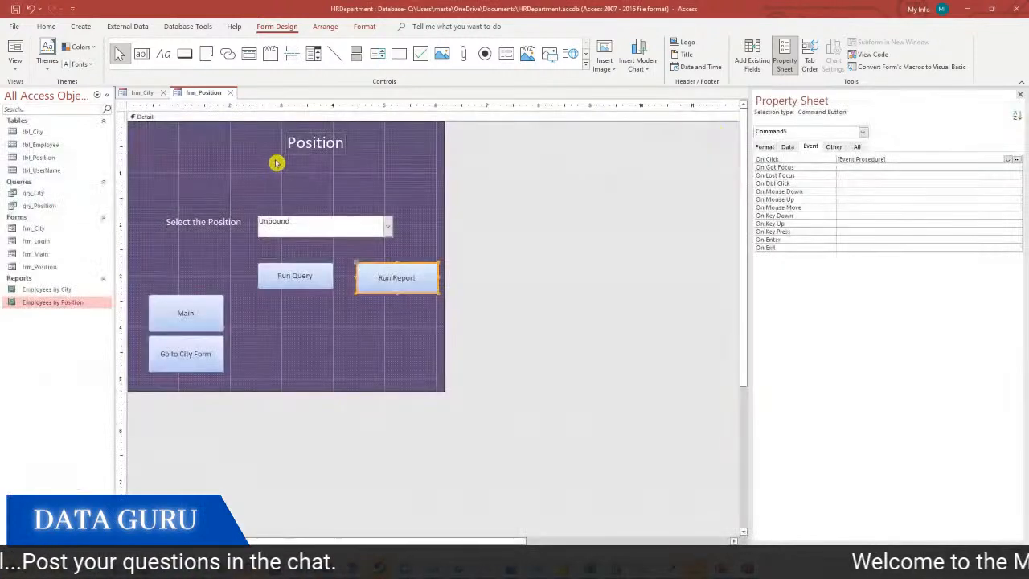
pyautogui.click(17, 10)
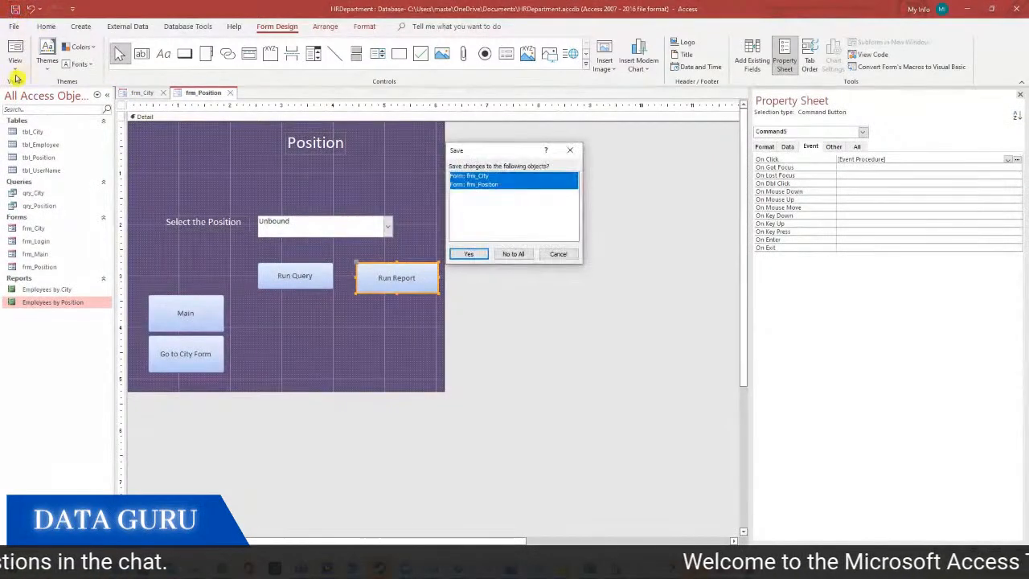
pyautogui.click(468, 254)
pyautogui.click(15, 65)
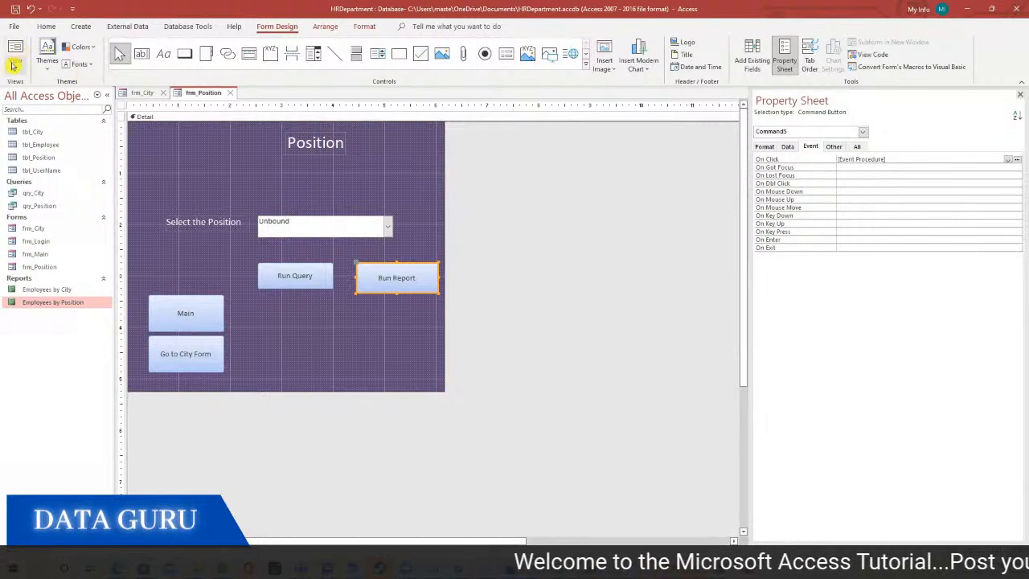
# Switch frm_Position to Form view and preview the report for Business Analyst
pyautogui.click(41, 91)
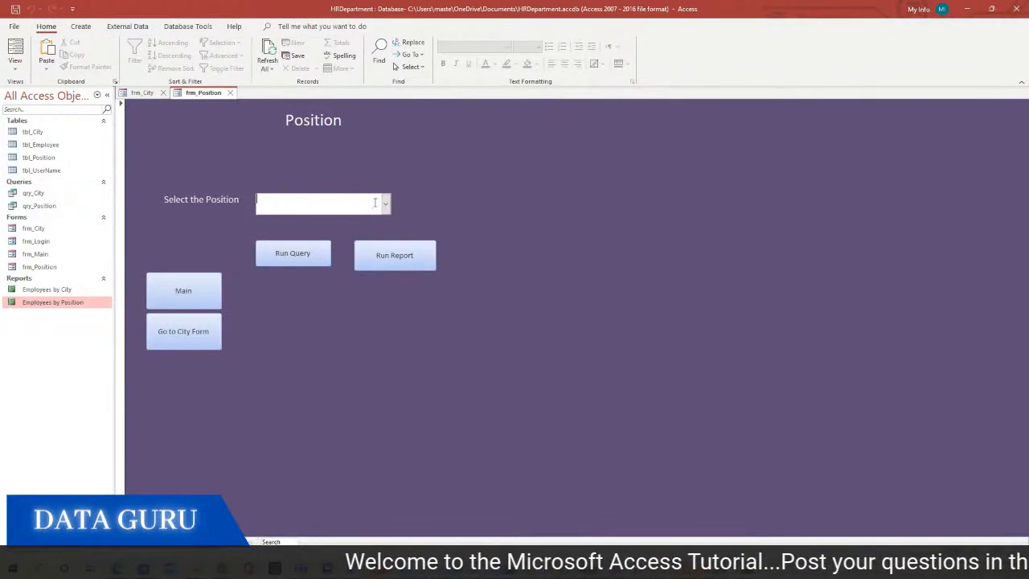
pyautogui.click(384, 206)
pyautogui.click(310, 221)
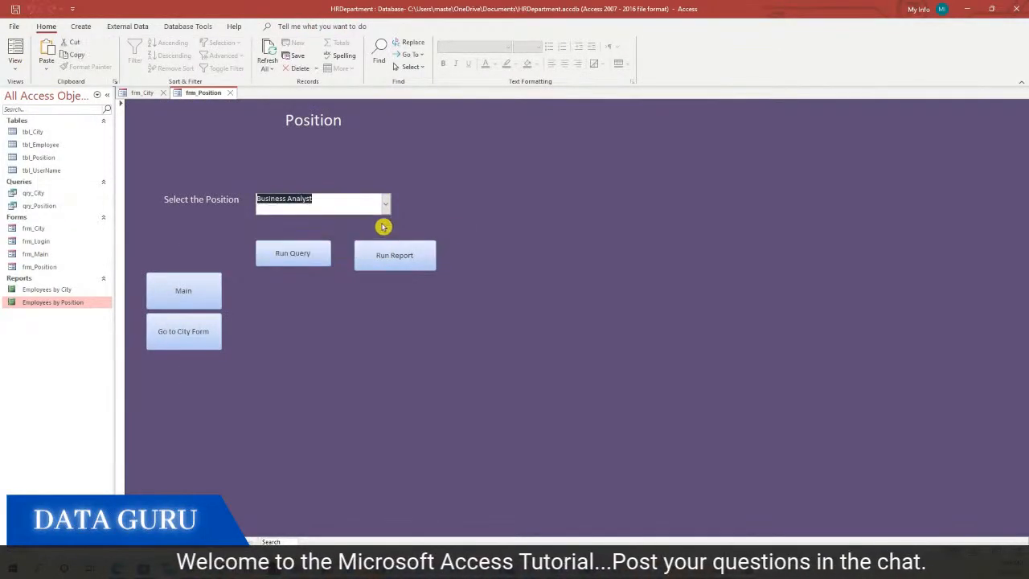
pyautogui.click(410, 256)
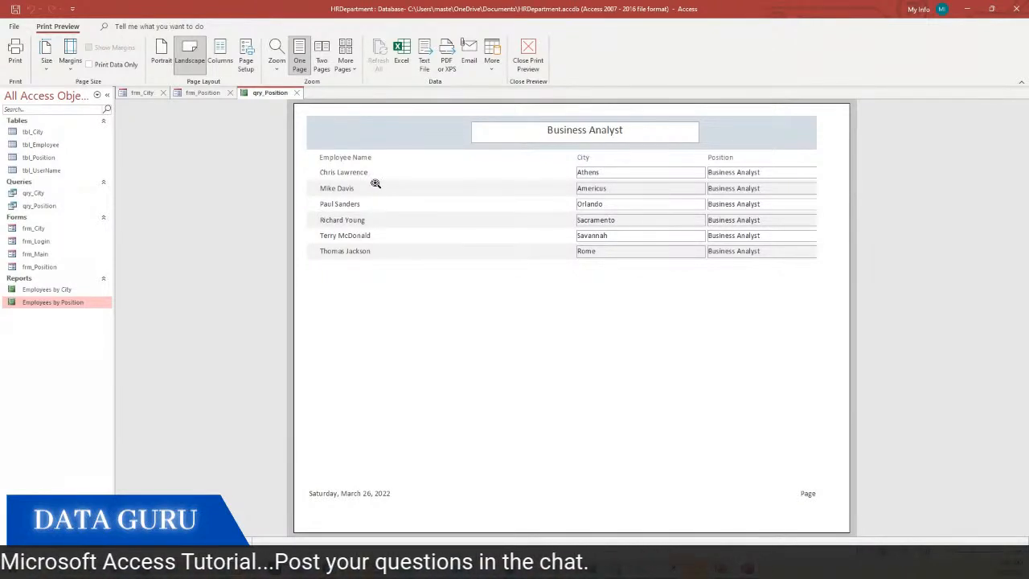
pyautogui.click(296, 93)
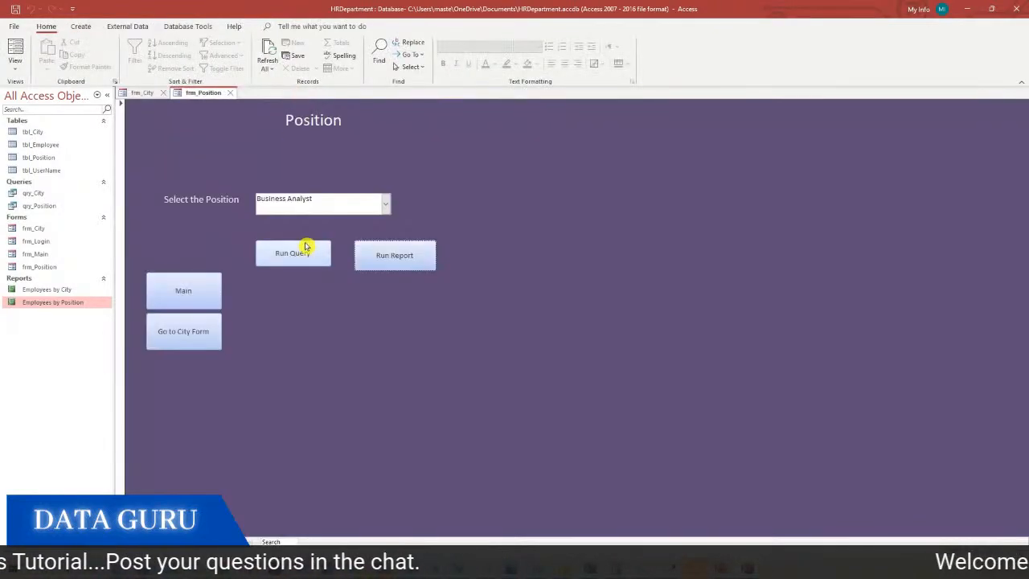
# Preview the report for Data Analyst, close it, and switch to PowerPoint
pyautogui.click(386, 203)
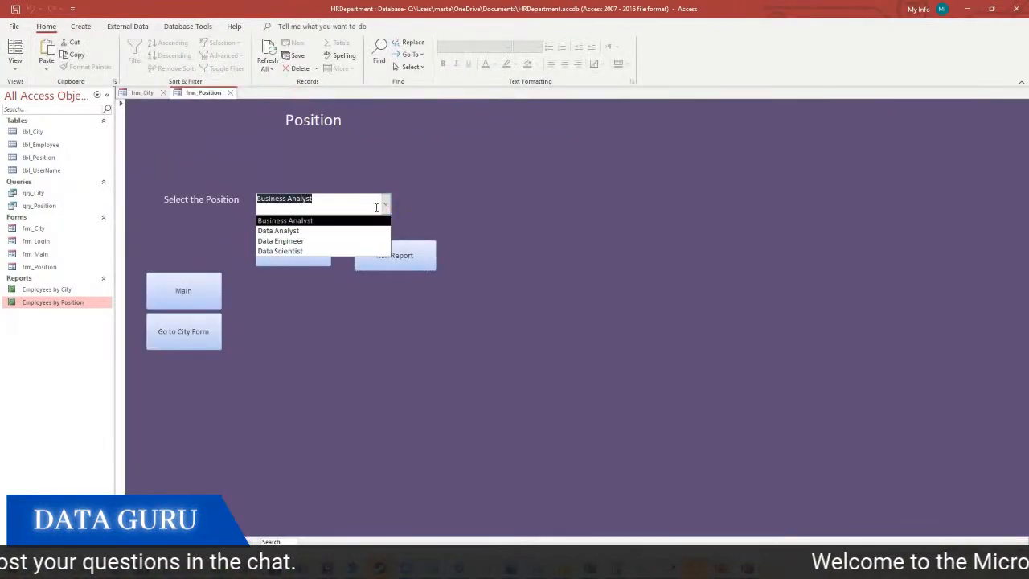
pyautogui.click(333, 230)
pyautogui.click(381, 265)
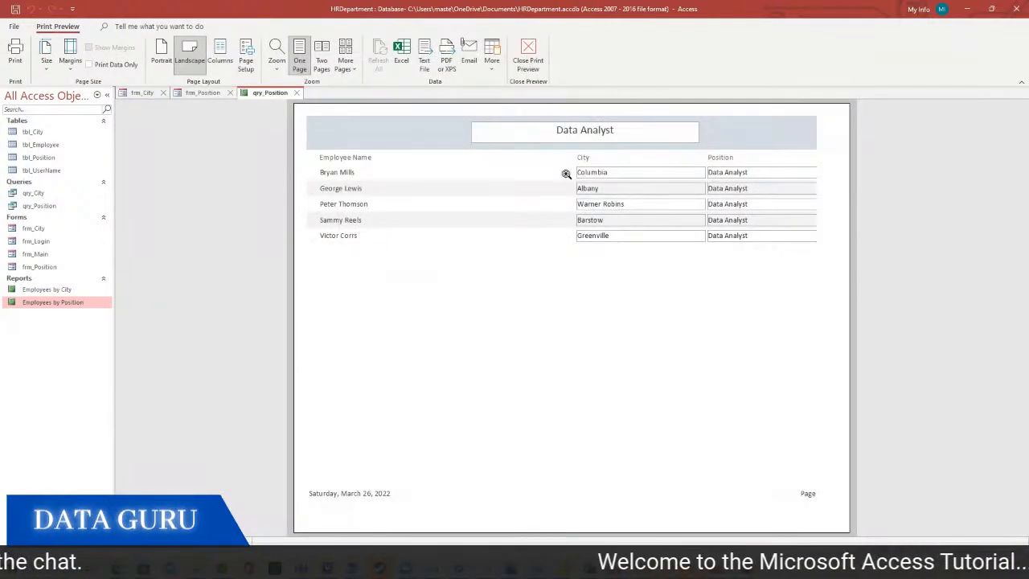
pyautogui.click(293, 93)
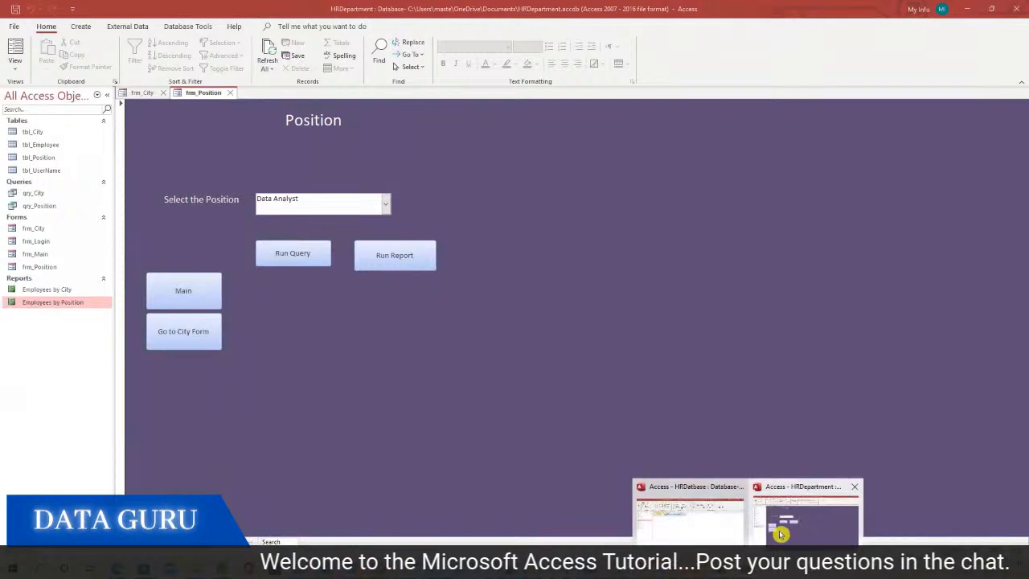
pyautogui.click(721, 568)
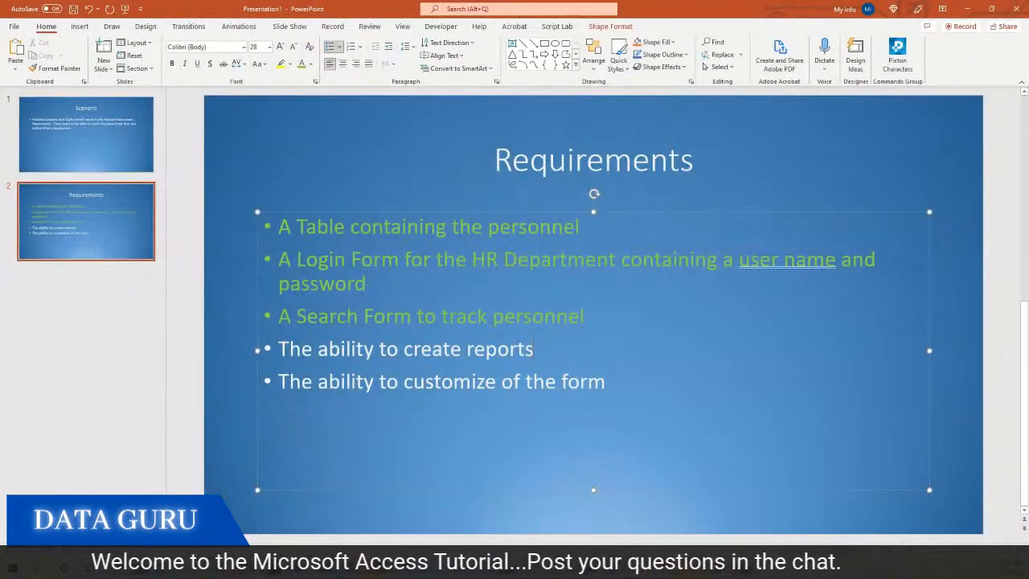
# Colour the 'The ability to create reports' bullet green, then return to Access
pyautogui.moveTo(279, 348); pyautogui.dragTo(537, 349)
pyautogui.click(301, 65)
pyautogui.click(606, 381)
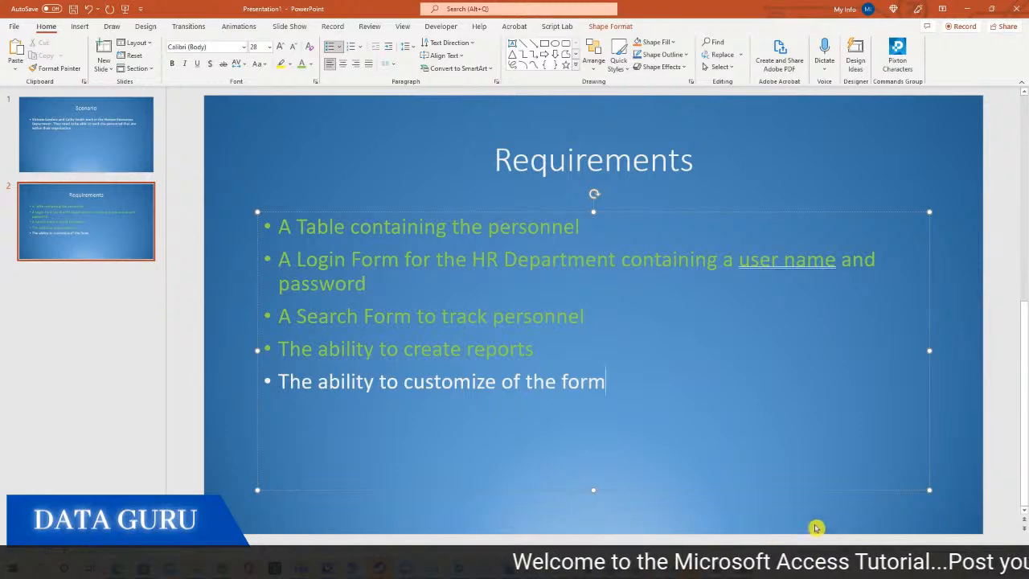
pyautogui.moveTo(750, 568)
pyautogui.click(788, 519)
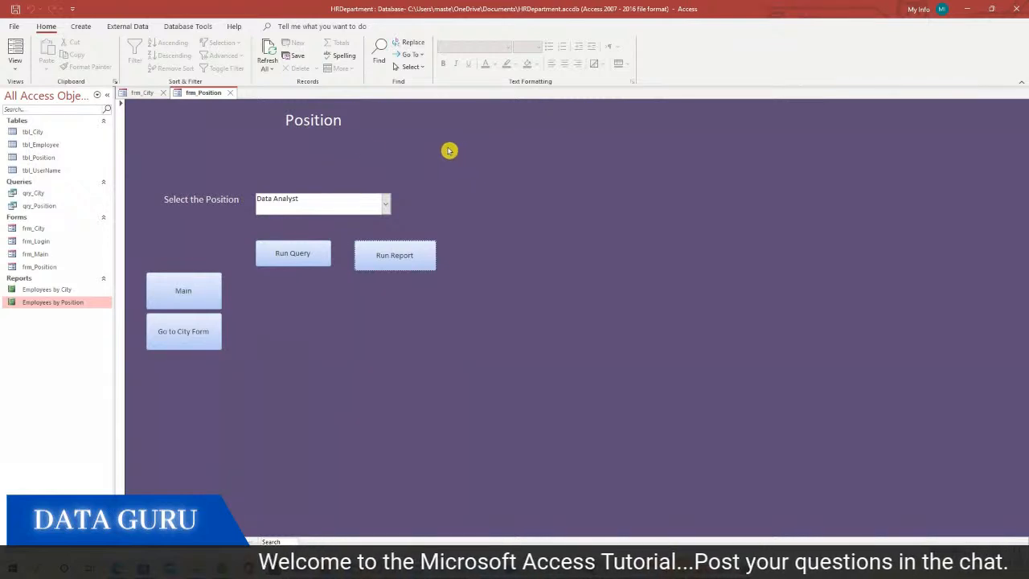
# Close frm_Position and frm_City and open frm_Main in Design View
pyautogui.click(230, 92)
pyautogui.click(164, 94)
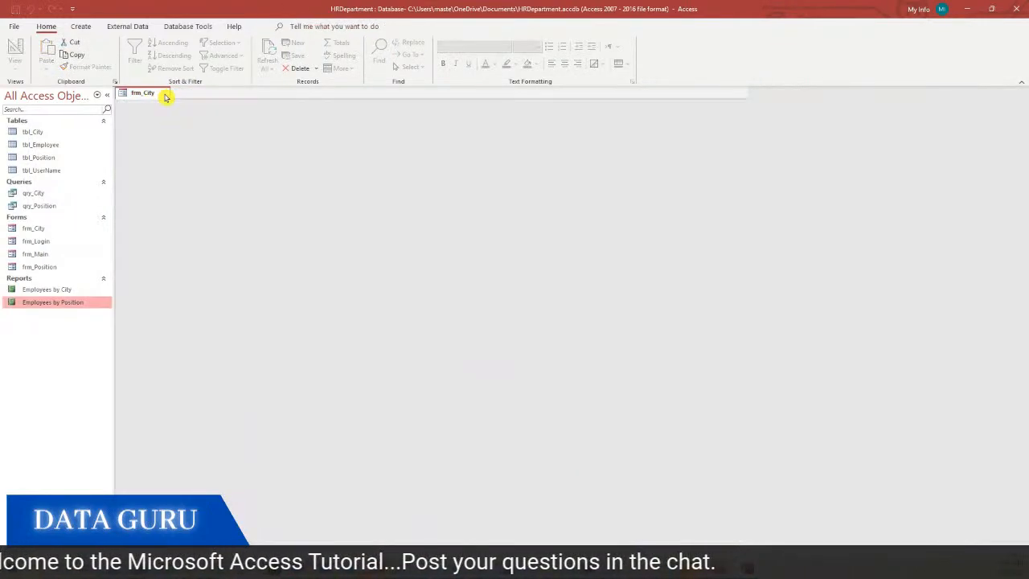
pyautogui.click(44, 257)
pyautogui.rightClick(46, 259)
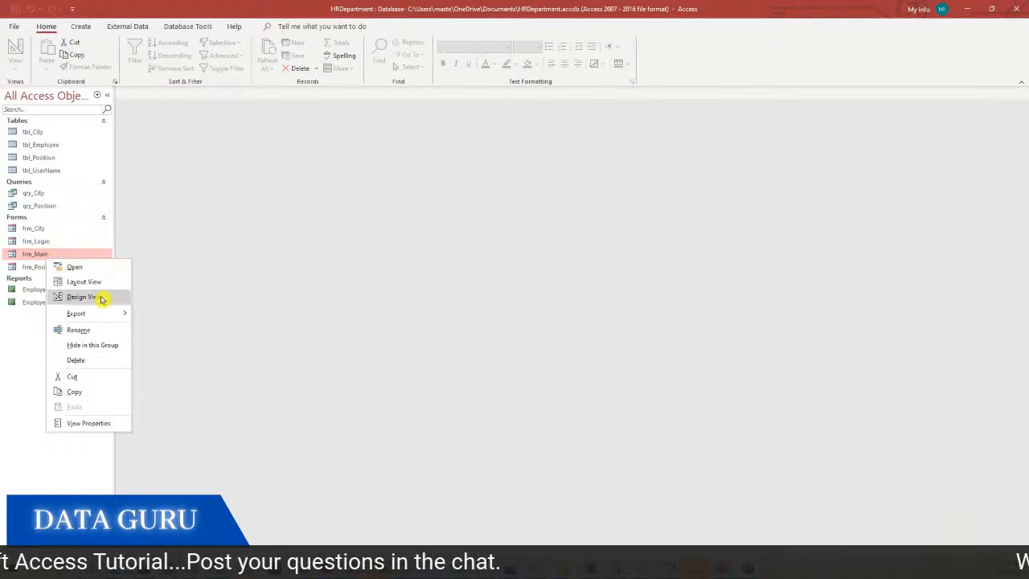
pyautogui.click(101, 297)
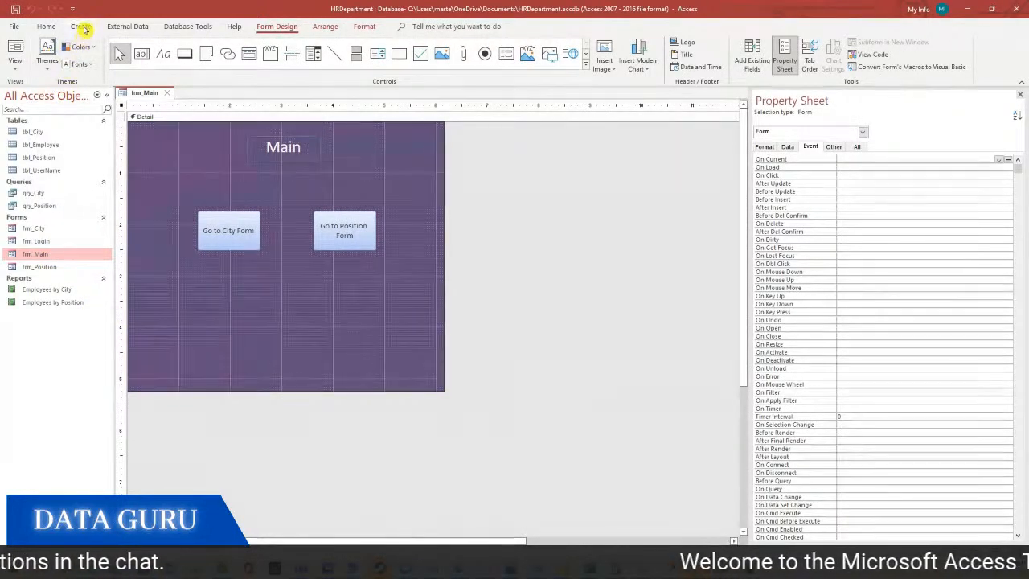
# Create a table with a Short Text Color field, save it as tbl_Color without a primary key, and view its datasheet
pyautogui.click(80, 27)
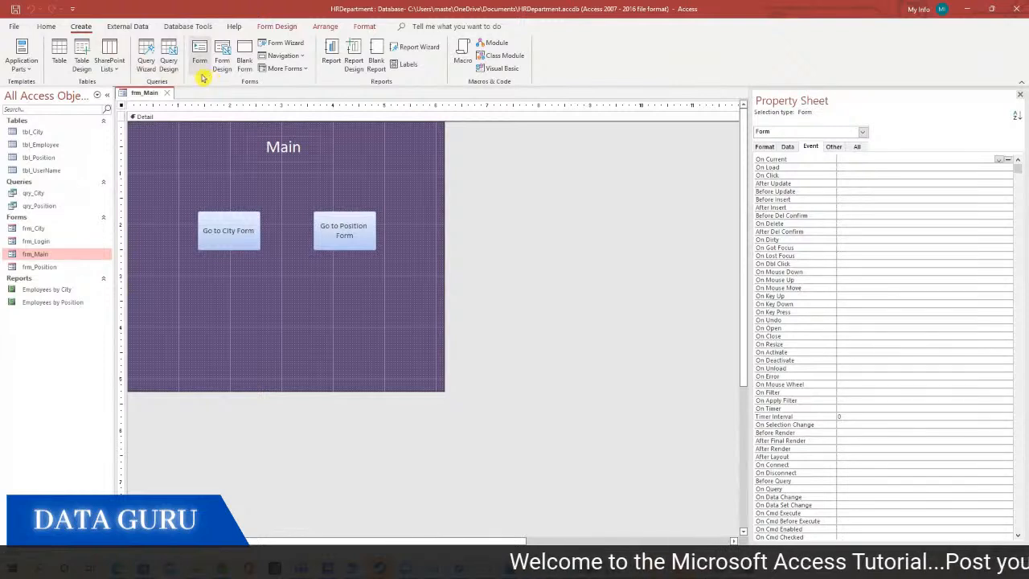
pyautogui.click(81, 62)
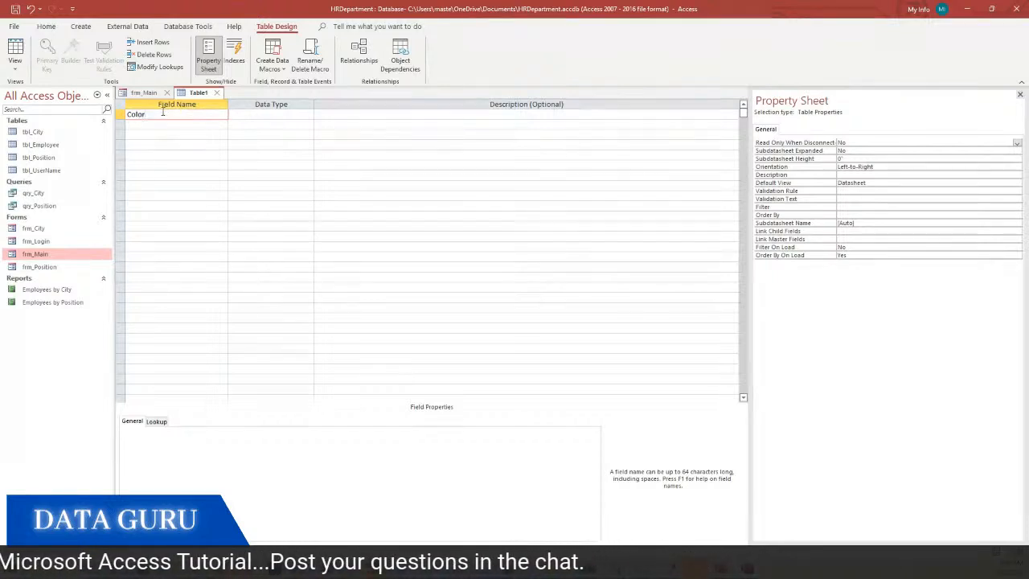
pyautogui.rightClick(200, 93)
pyautogui.click(205, 94)
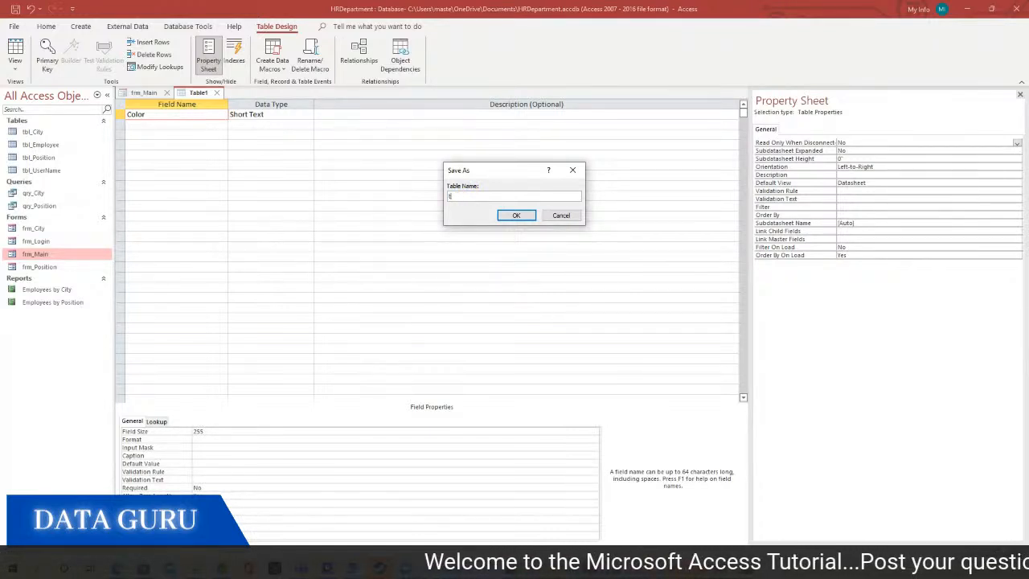
pyautogui.write('tbl_Color')
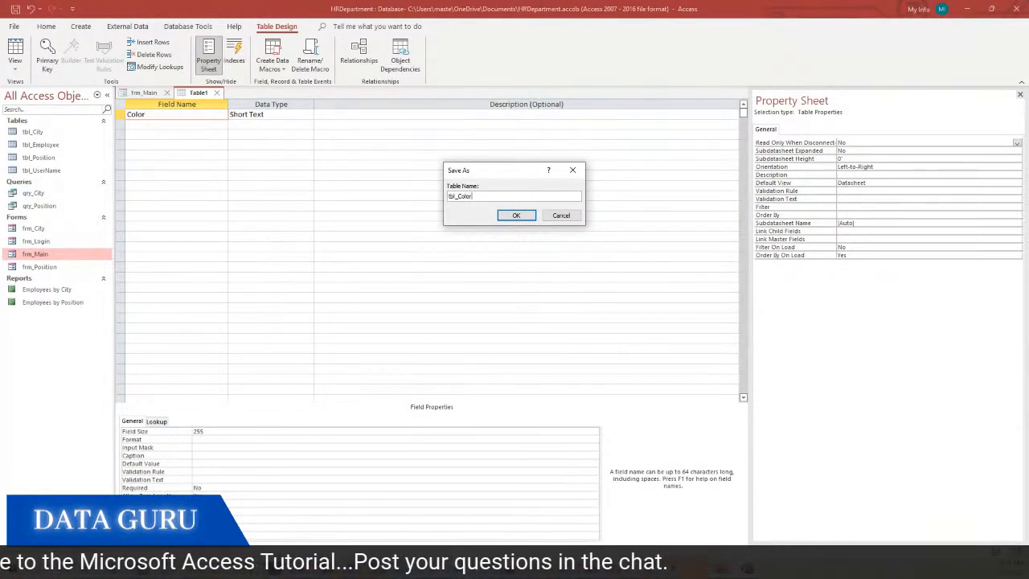
pyautogui.click(534, 216)
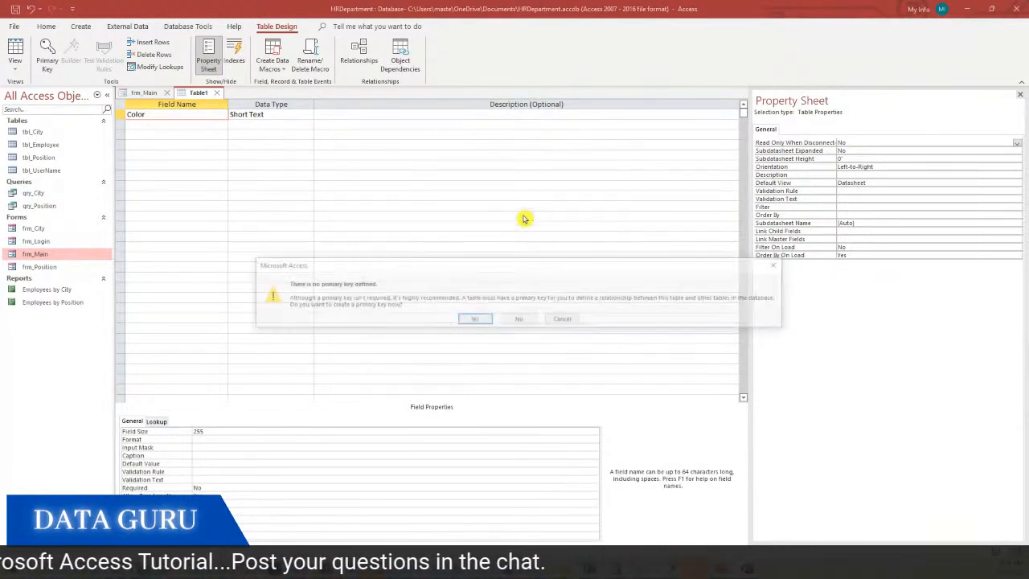
pyautogui.click(512, 320)
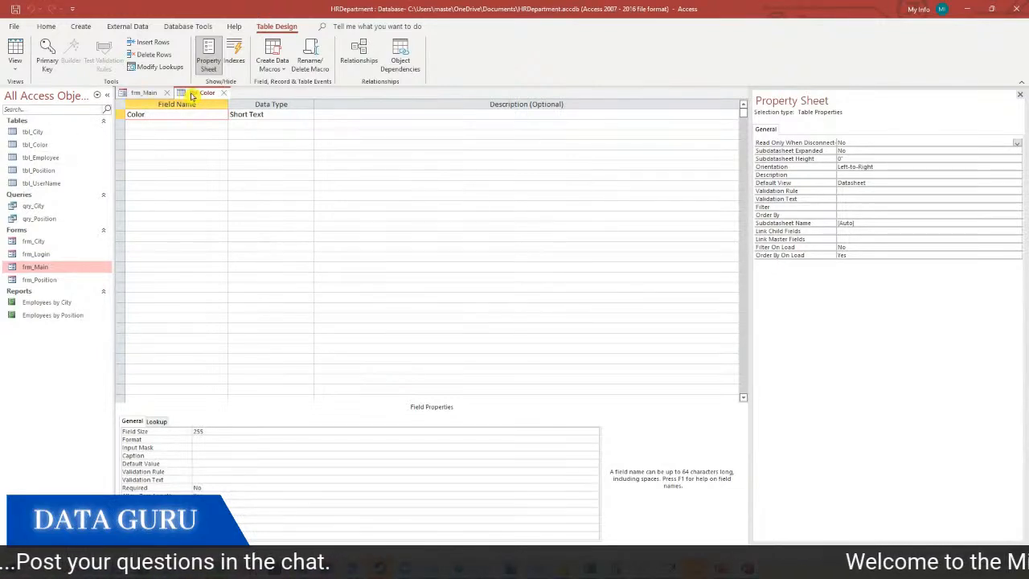
pyautogui.rightClick(192, 94)
pyautogui.click(221, 164)
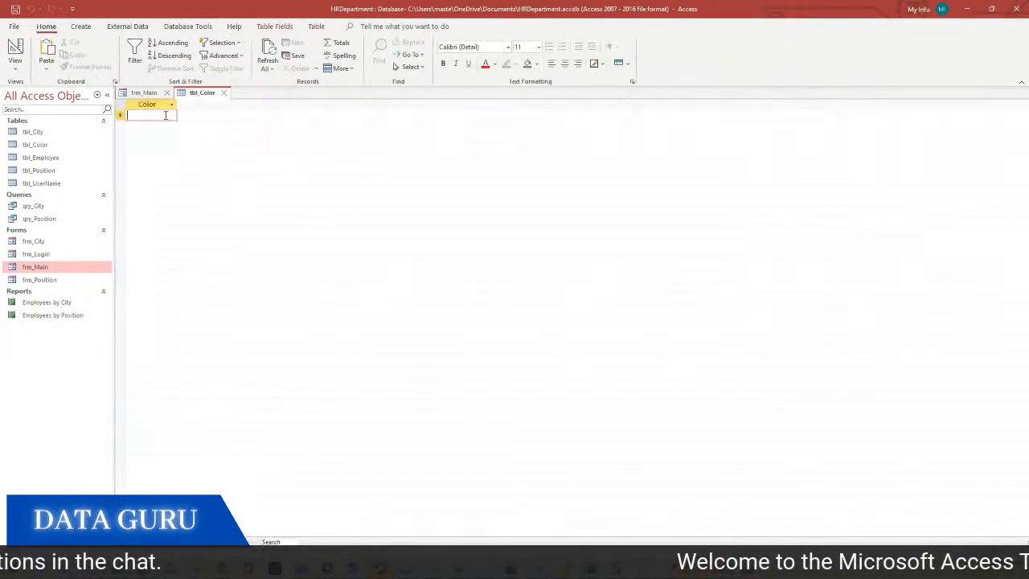
# Widen the Color column and enter Red, Blue and Green
pyautogui.moveTo(202, 110); pyautogui.dragTo(201, 110)
pyautogui.write('Red')
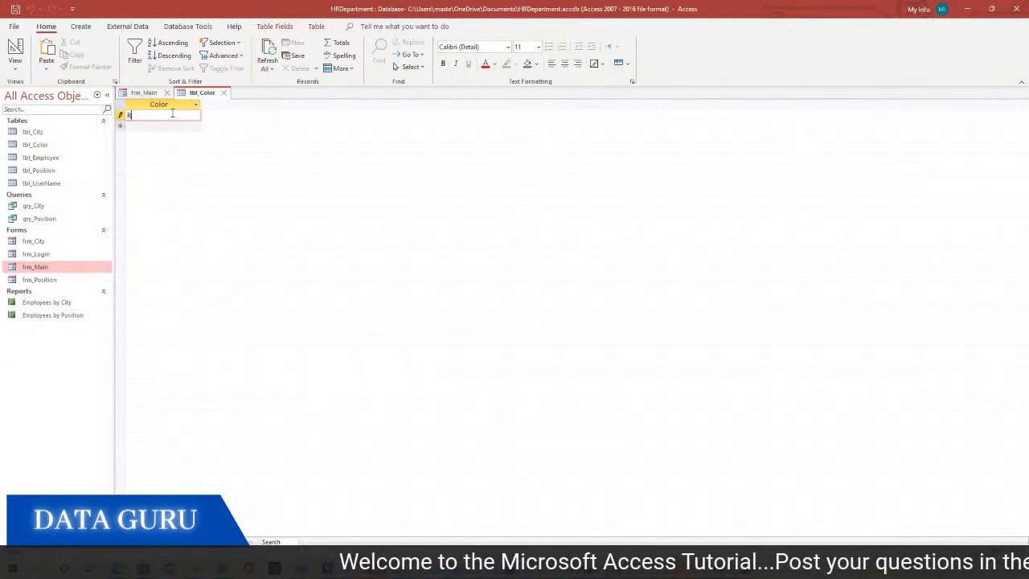
pyautogui.click(159, 130)
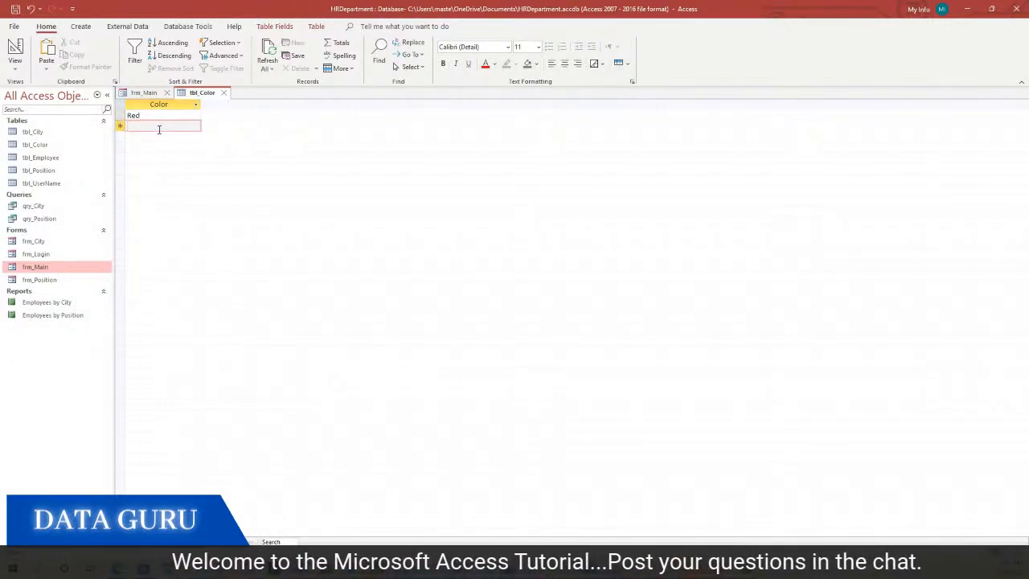
pyautogui.press('Up')
pyautogui.press('Down')
pyautogui.press('Down')
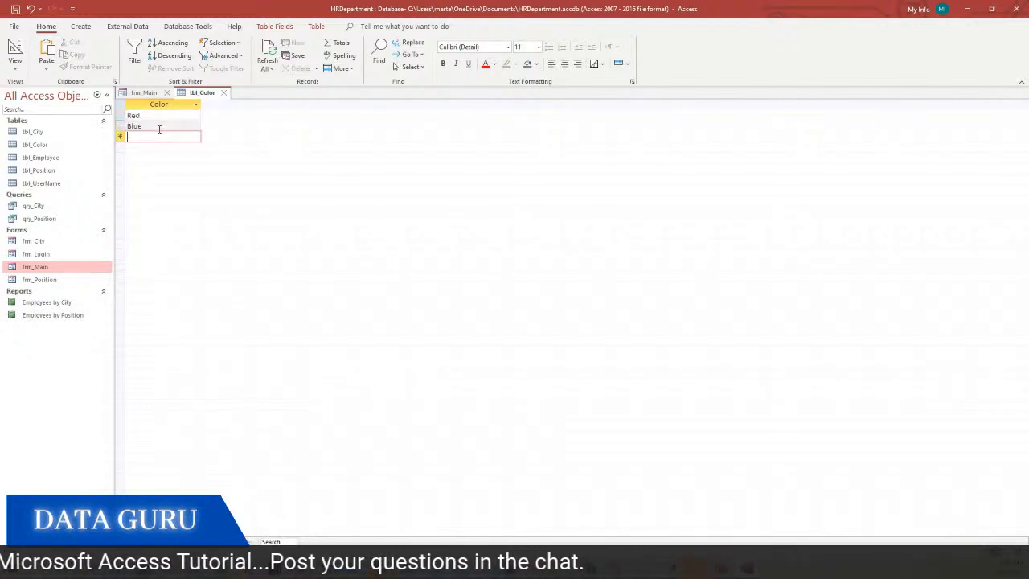
pyautogui.write('Green')
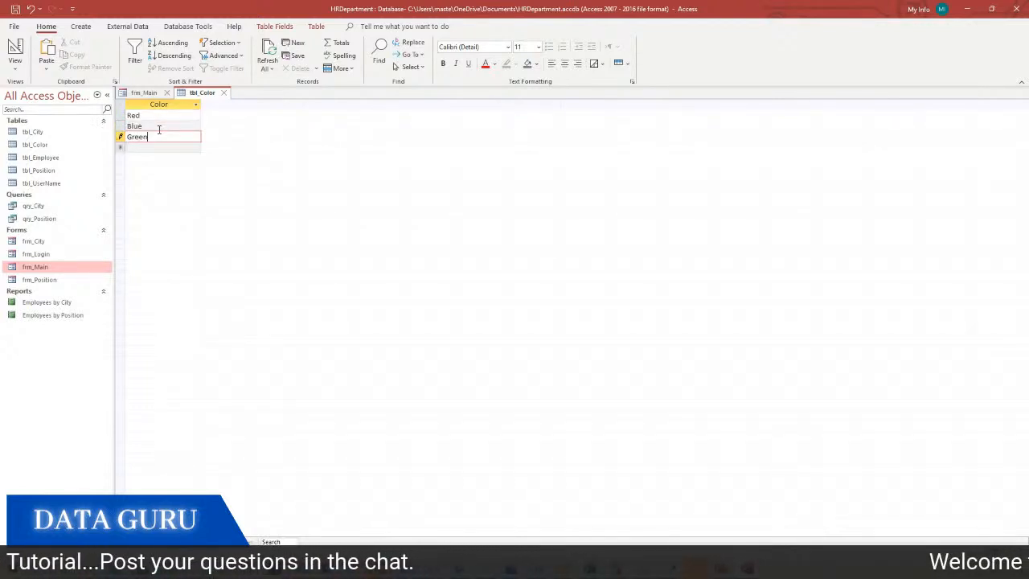
pyautogui.press('Up')
pyautogui.press('Down')
pyautogui.press('Down')
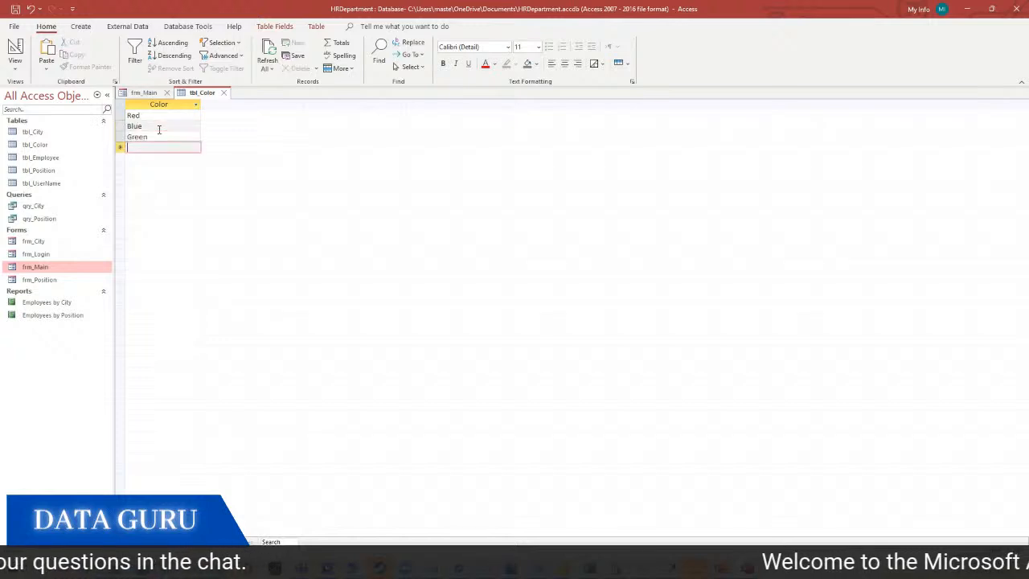
# Add Black, Cyan and Magenta, then close tbl_Color keeping the layout changes
pyautogui.write('Black')
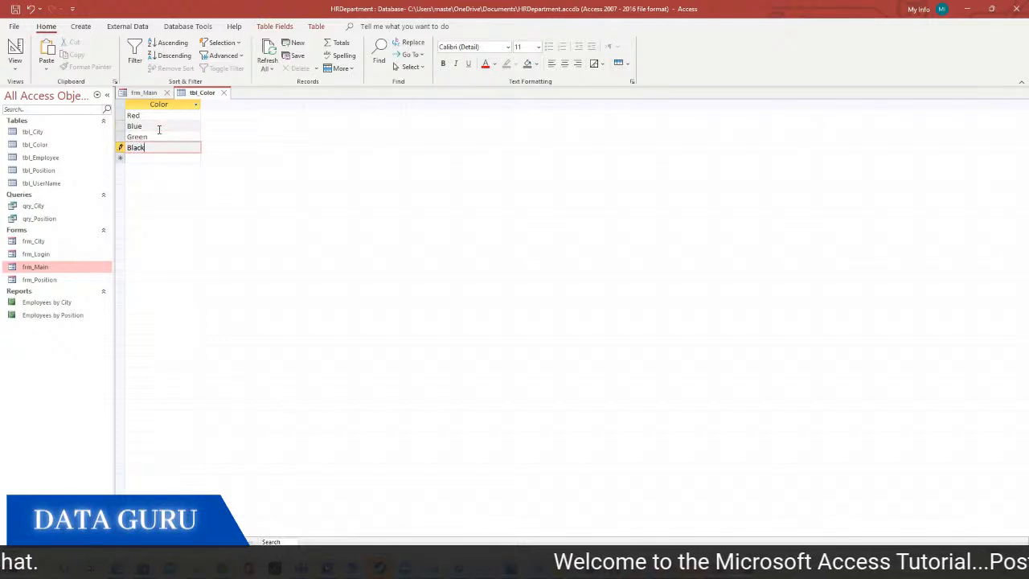
pyautogui.press('Return')
pyautogui.write('Cyan')
pyautogui.press('Return')
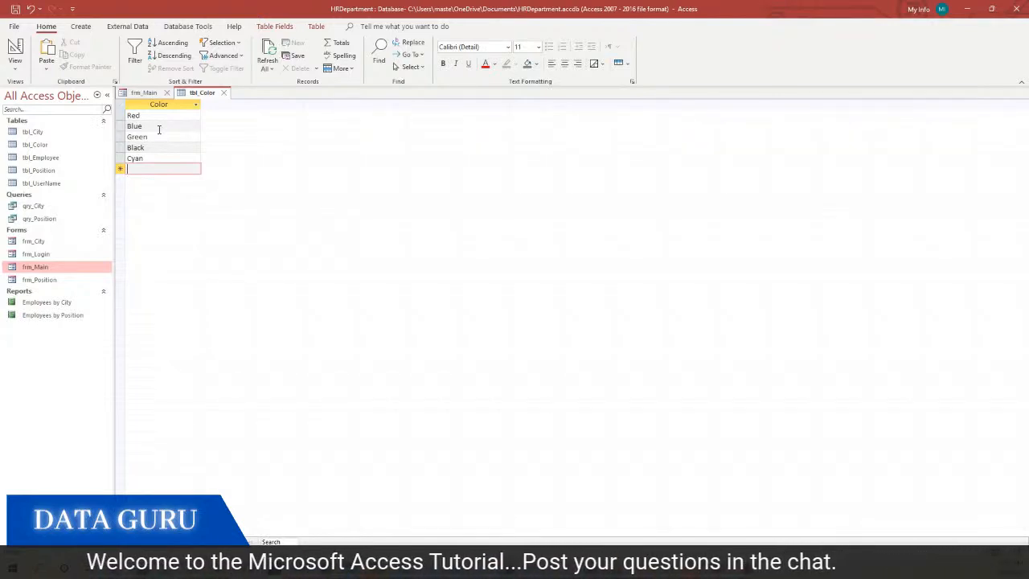
pyautogui.write('Magenta')
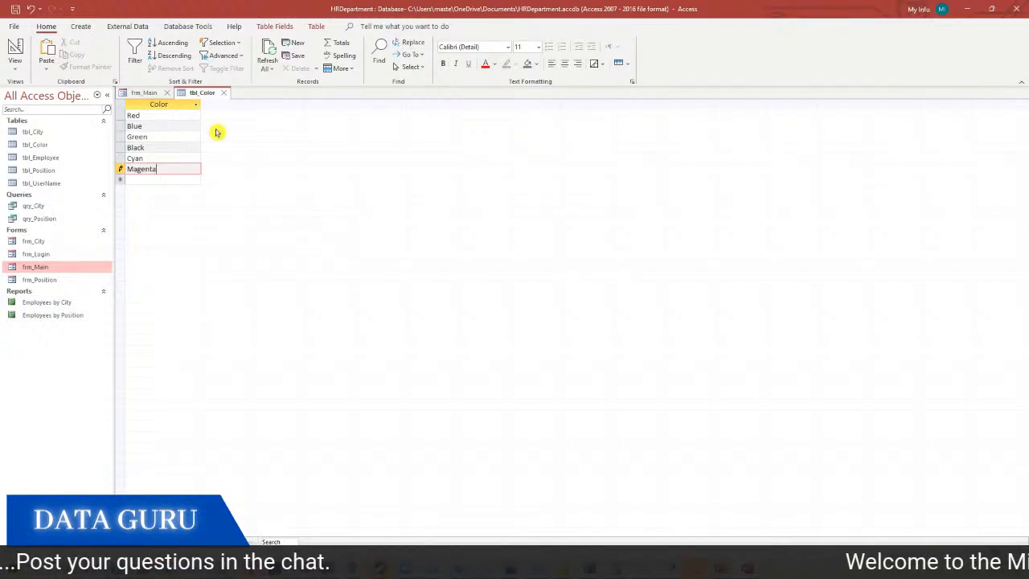
pyautogui.click(229, 95)
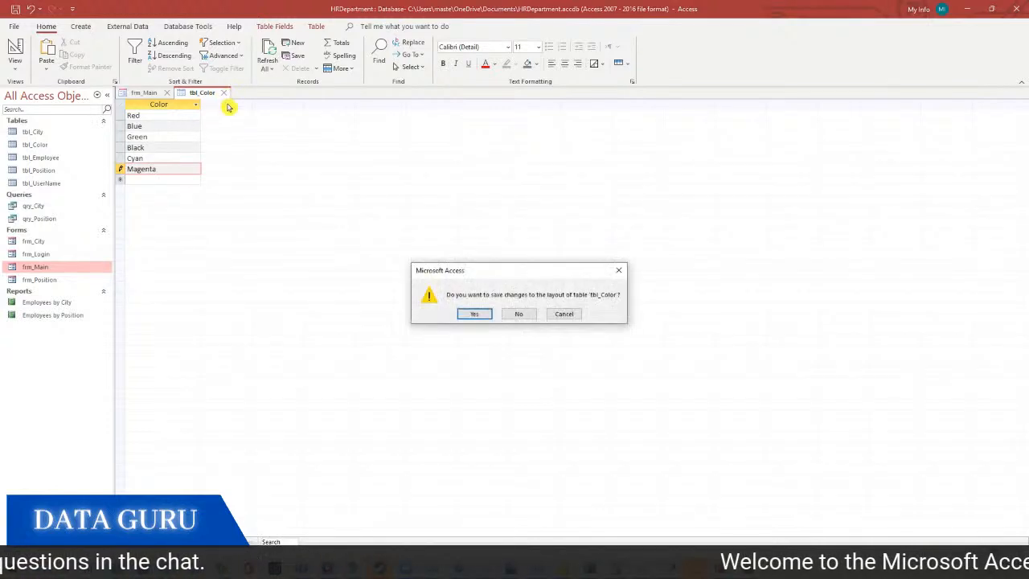
pyautogui.click(474, 315)
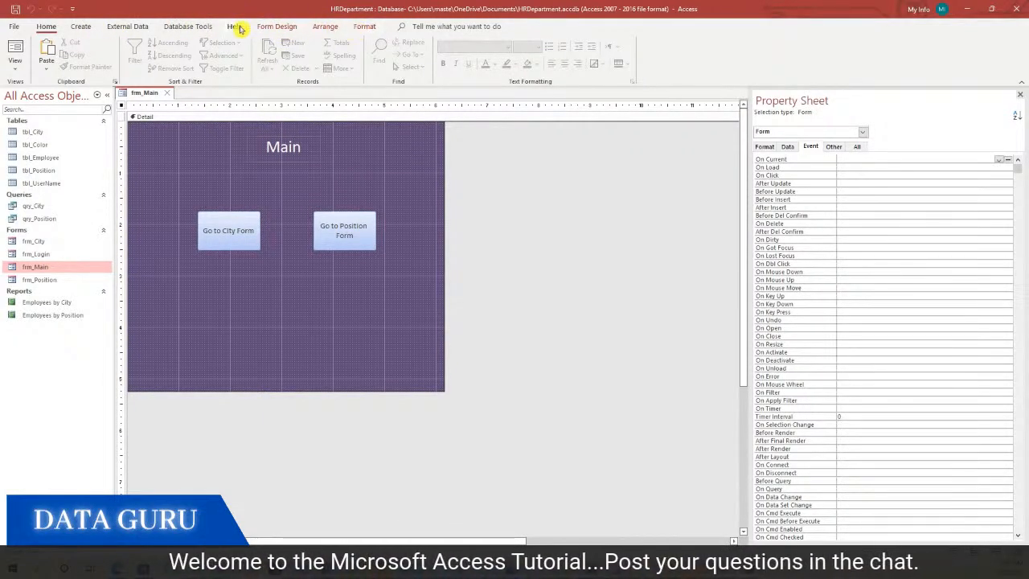
# Select frm_Main's Detail section and pick the Combo Box control from Form Design
pyautogui.click(84, 27)
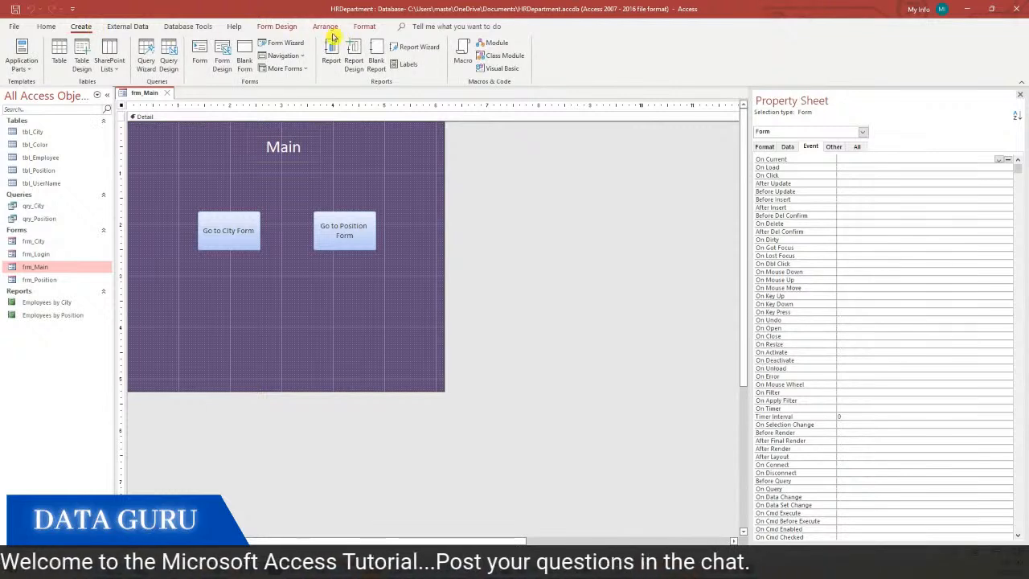
pyautogui.click(361, 27)
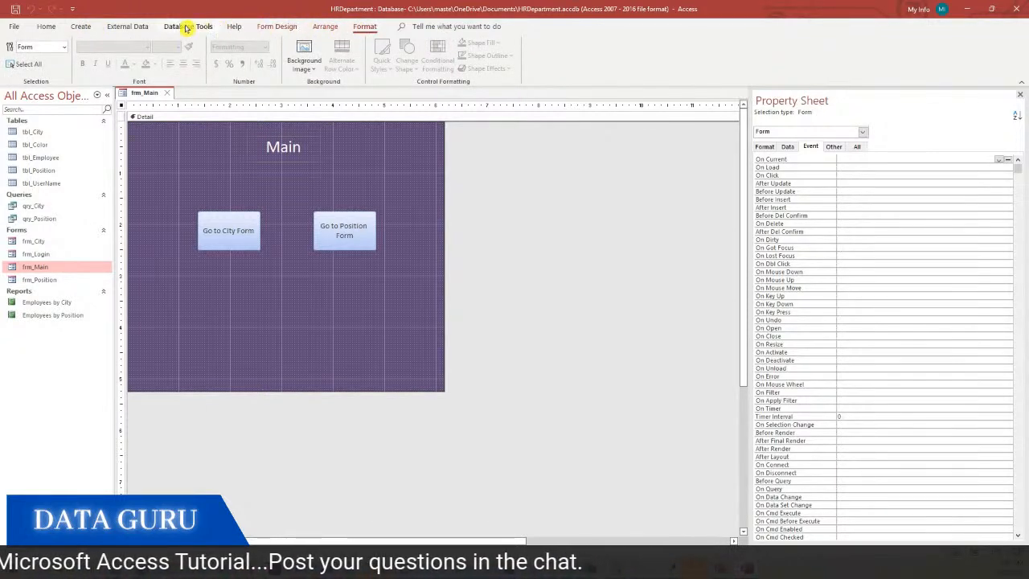
pyautogui.click(134, 27)
pyautogui.click(81, 26)
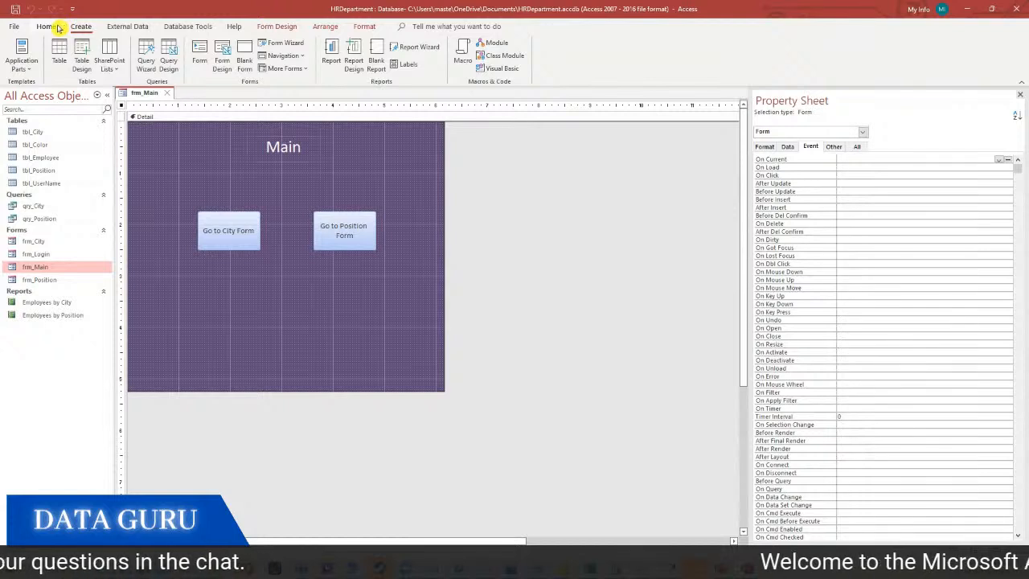
pyautogui.click(208, 118)
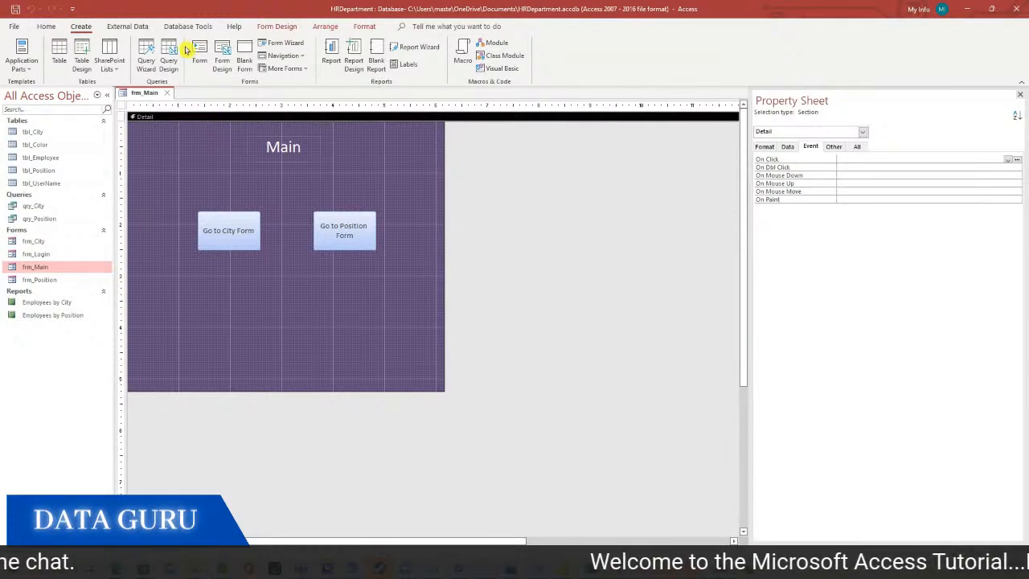
pyautogui.click(273, 27)
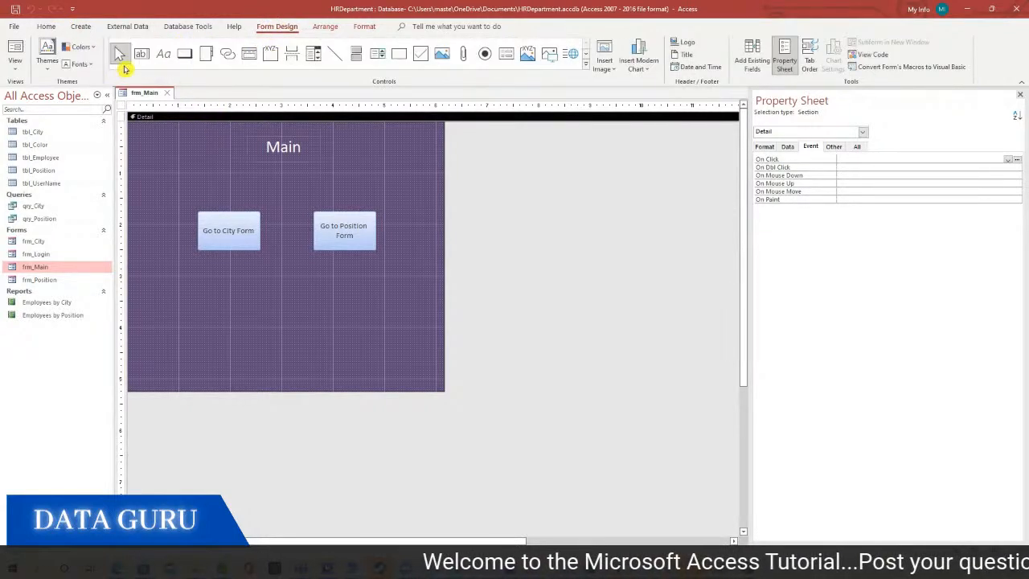
pyautogui.click(314, 53)
# Draw an unbound combo box below the buttons and relabel it 'Select the Color'
pyautogui.moveTo(153, 277); pyautogui.dragTo(271, 308)
pyautogui.click(206, 338)
pyautogui.moveTo(205, 296); pyautogui.dragTo(235, 296)
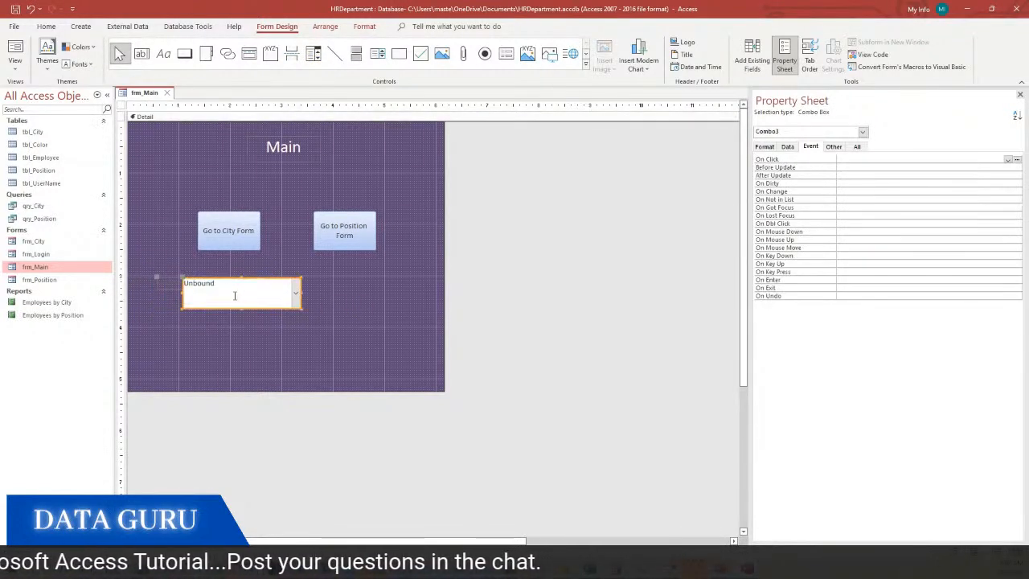
pyautogui.click(169, 283)
pyautogui.moveTo(157, 279); pyautogui.dragTo(137, 279)
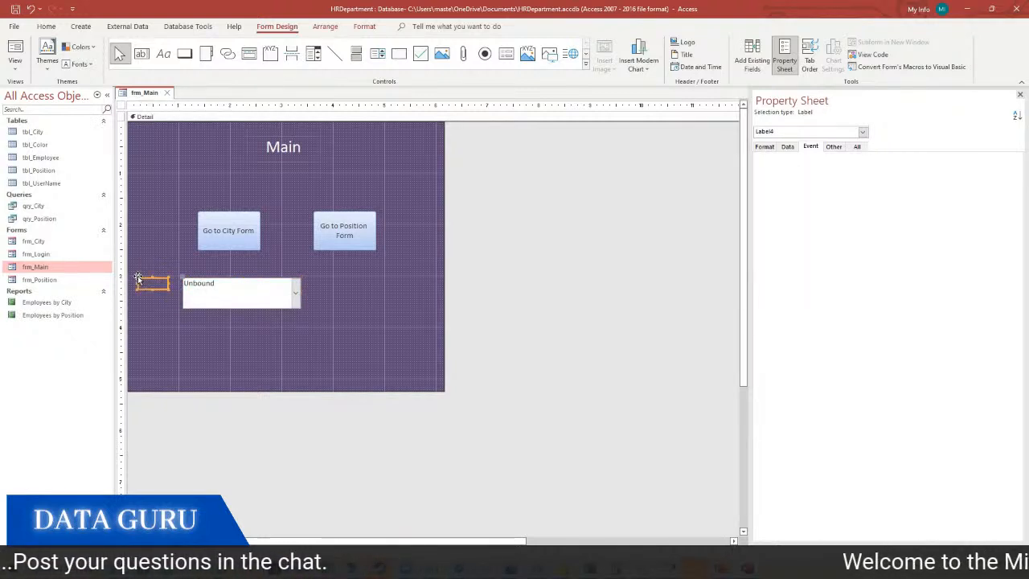
pyautogui.click(153, 283)
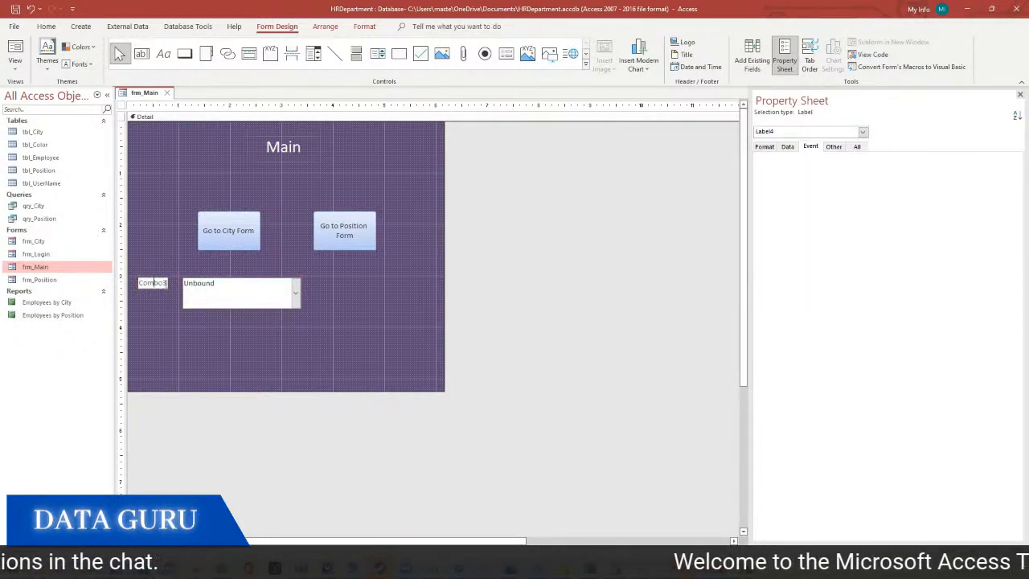
pyautogui.write('Select the Color')
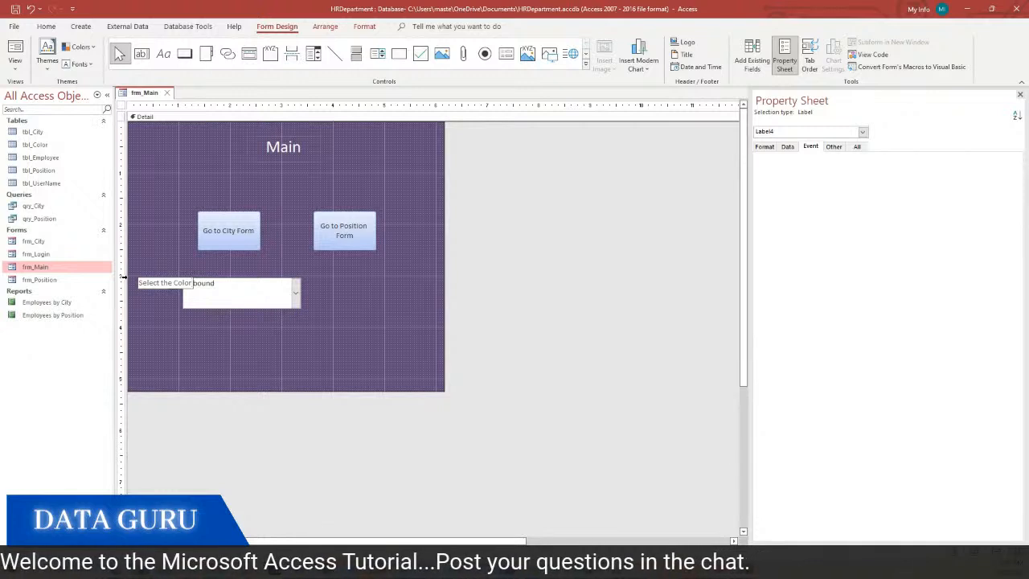
pyautogui.click(195, 340)
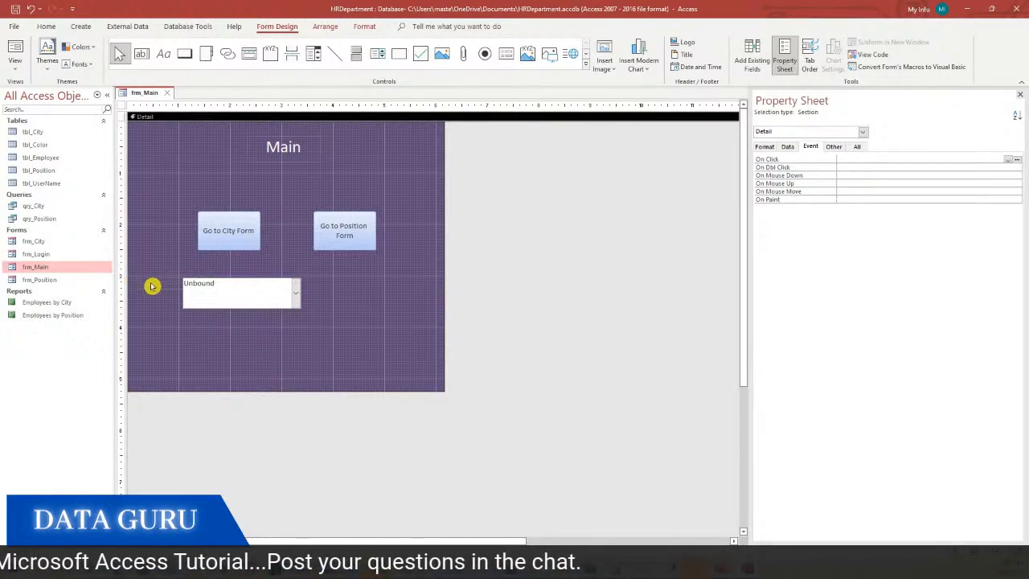
# Make the label text white and resize the combo box so the label shows
pyautogui.click(151, 286)
pyautogui.click(45, 26)
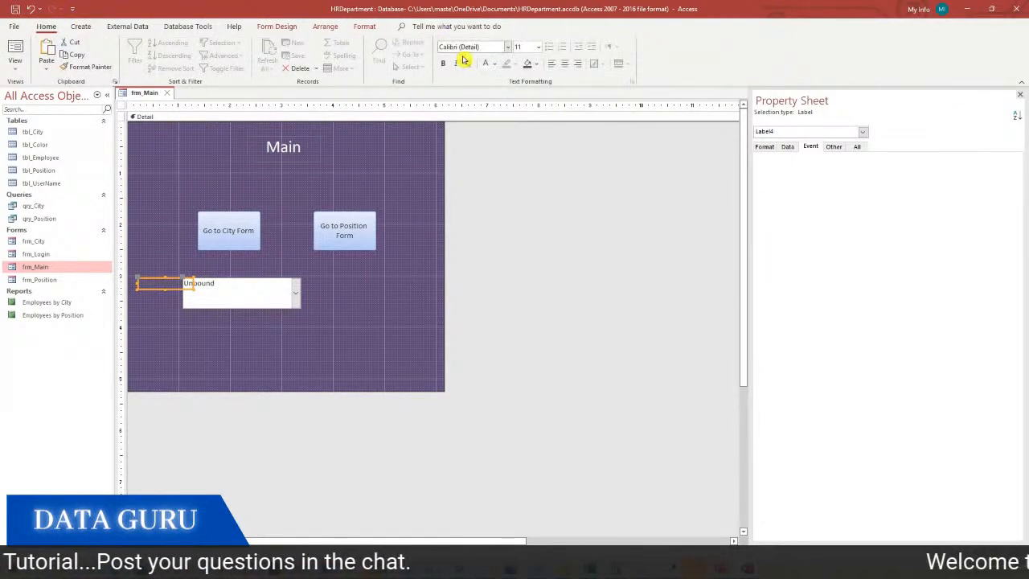
pyautogui.click(486, 64)
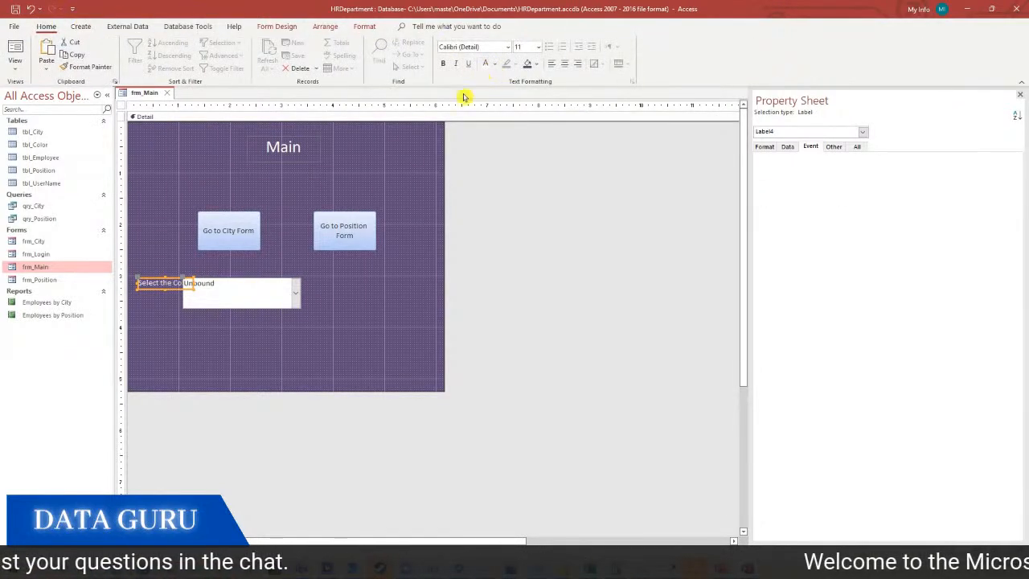
pyautogui.click(240, 304)
pyautogui.click(185, 287)
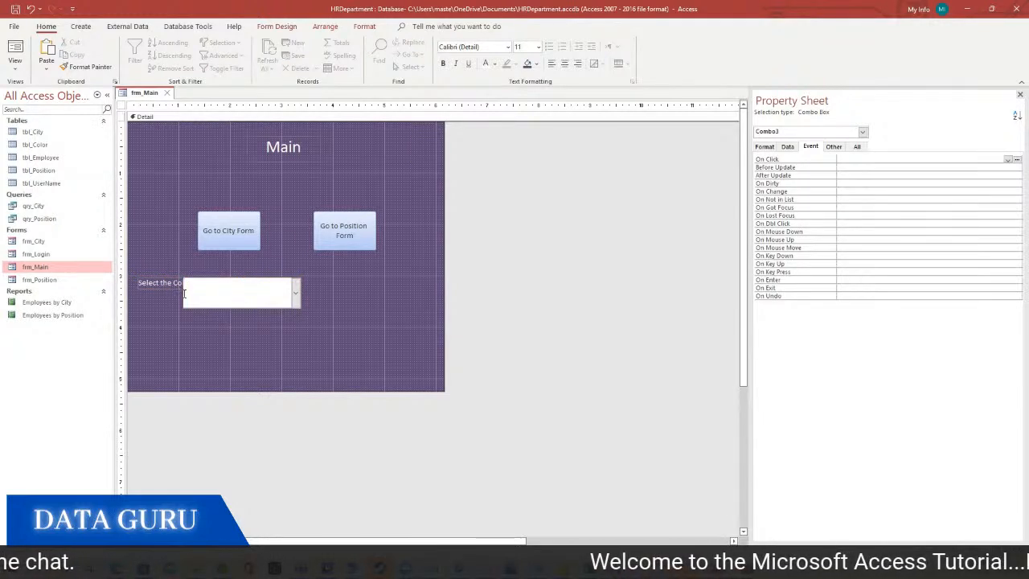
pyautogui.moveTo(183, 291); pyautogui.dragTo(199, 293)
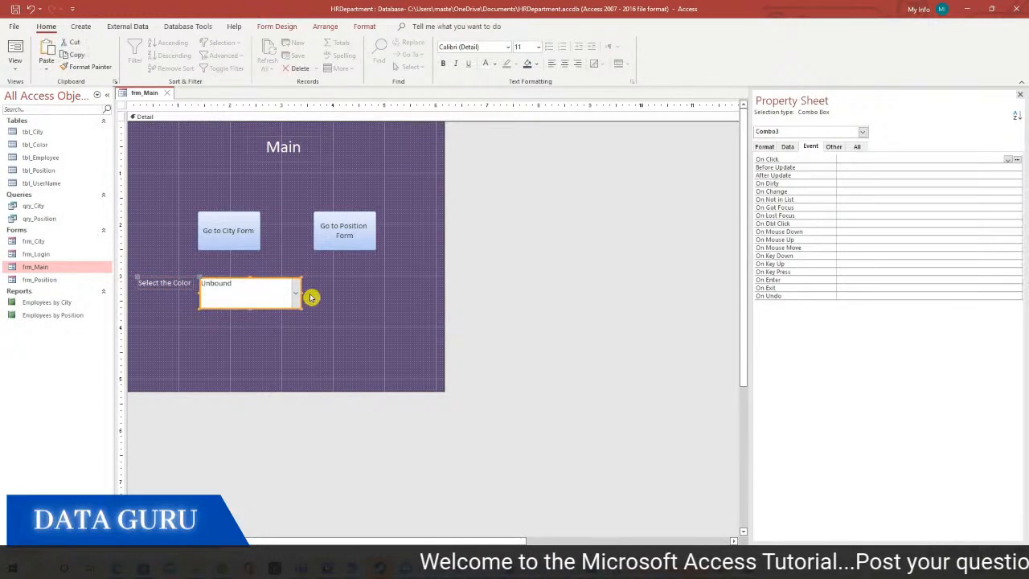
pyautogui.moveTo(305, 295); pyautogui.dragTo(339, 301)
# Enlarge the label font to 14 point and position the combo box beneath it
pyautogui.click(164, 283)
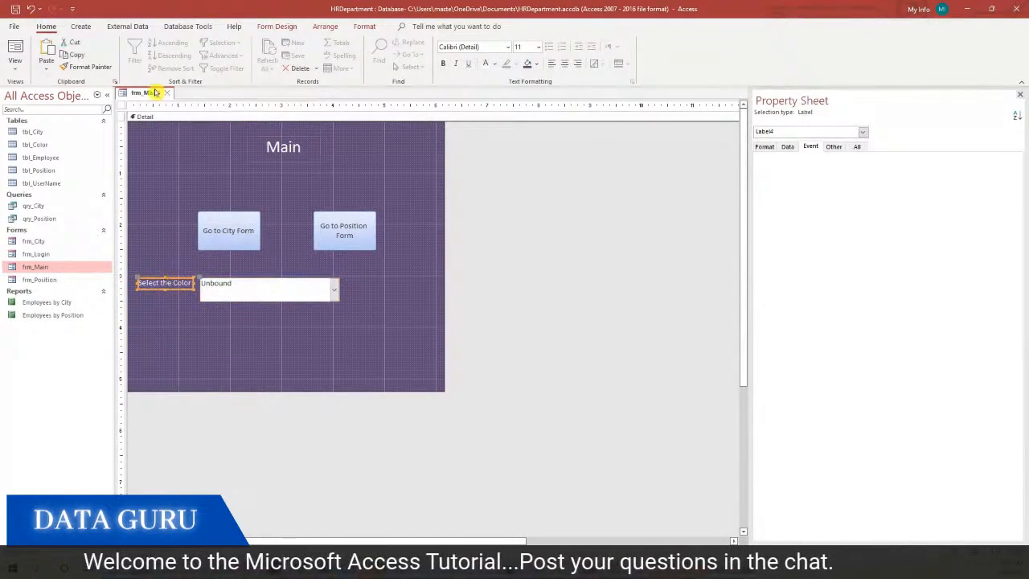
pyautogui.click(538, 47)
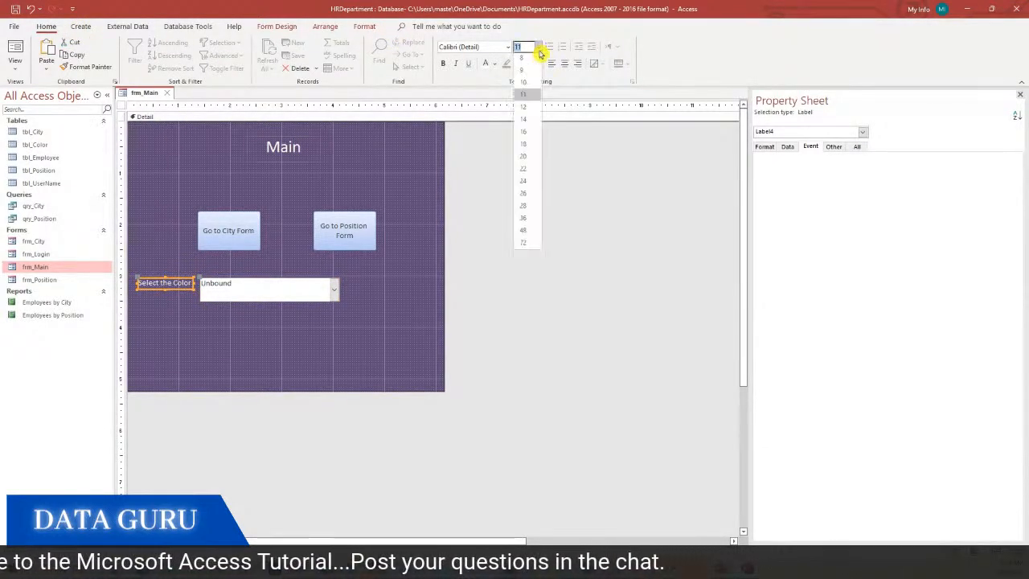
pyautogui.click(531, 111)
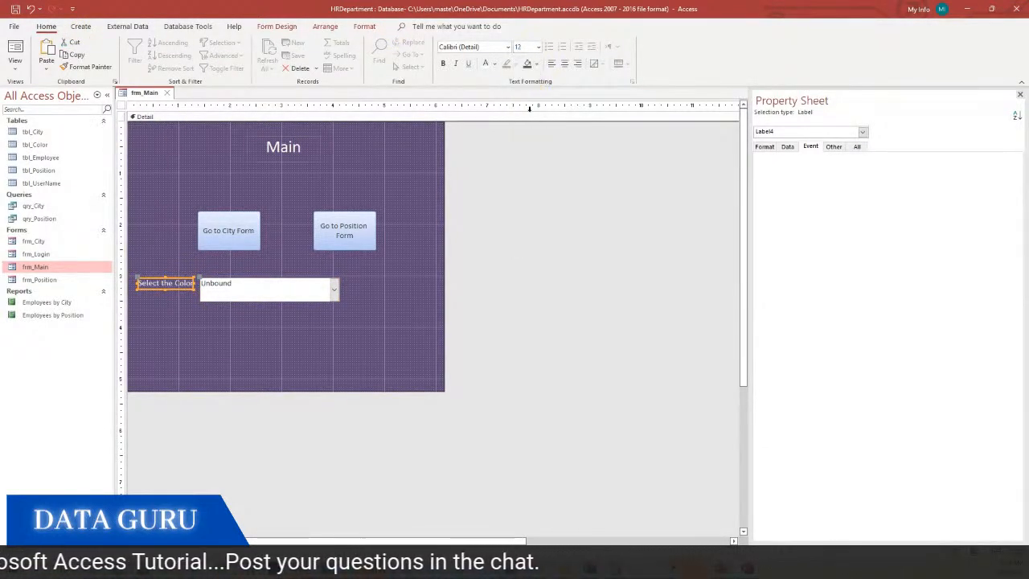
pyautogui.click(538, 46)
pyautogui.click(532, 122)
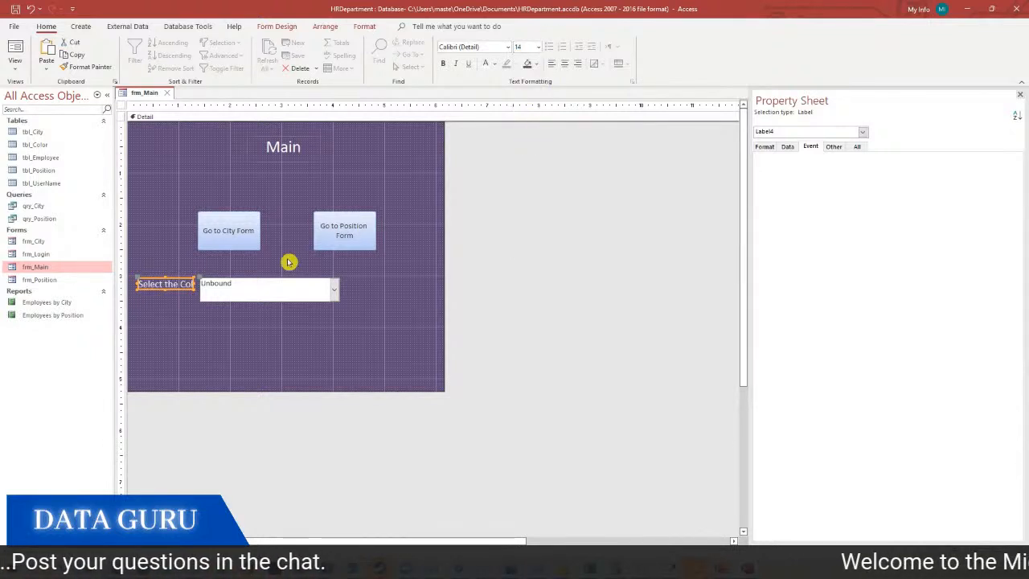
pyautogui.click(248, 295)
pyautogui.moveTo(199, 276)
pyautogui.mouseDown()
pyautogui.moveTo(156, 300)
pyautogui.moveTo(139, 296)
pyautogui.moveTo(207, 284)
pyautogui.mouseUp()
pyautogui.click(178, 283)
pyautogui.click(255, 285)
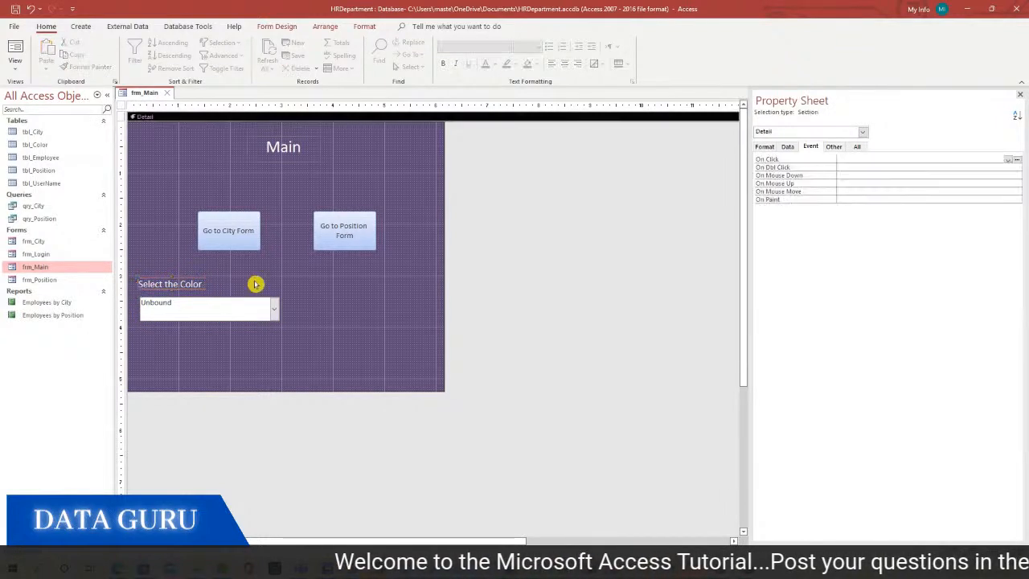
pyautogui.click(245, 303)
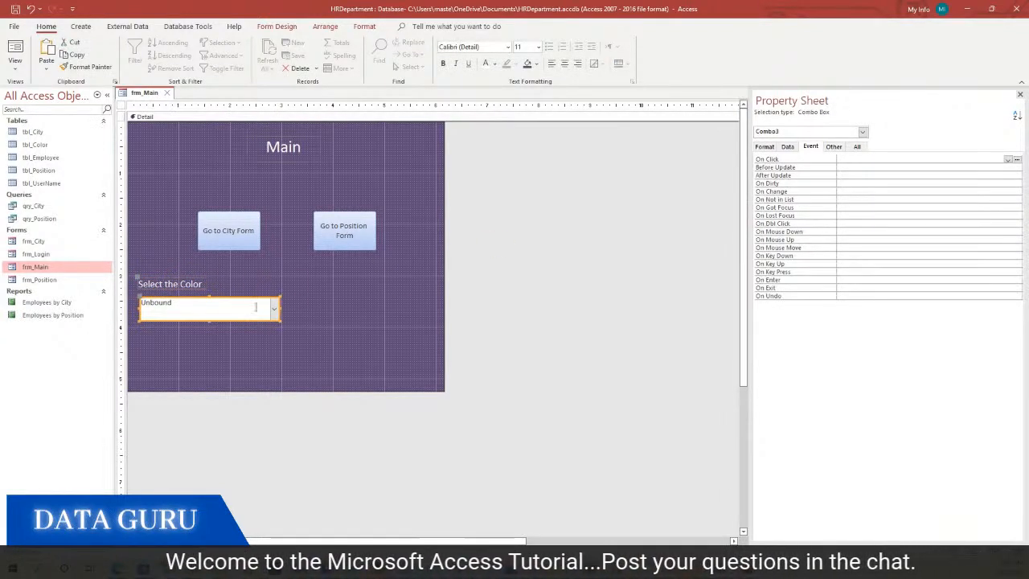
# Set the combo box Row Source to tbl_Color
pyautogui.click(787, 146)
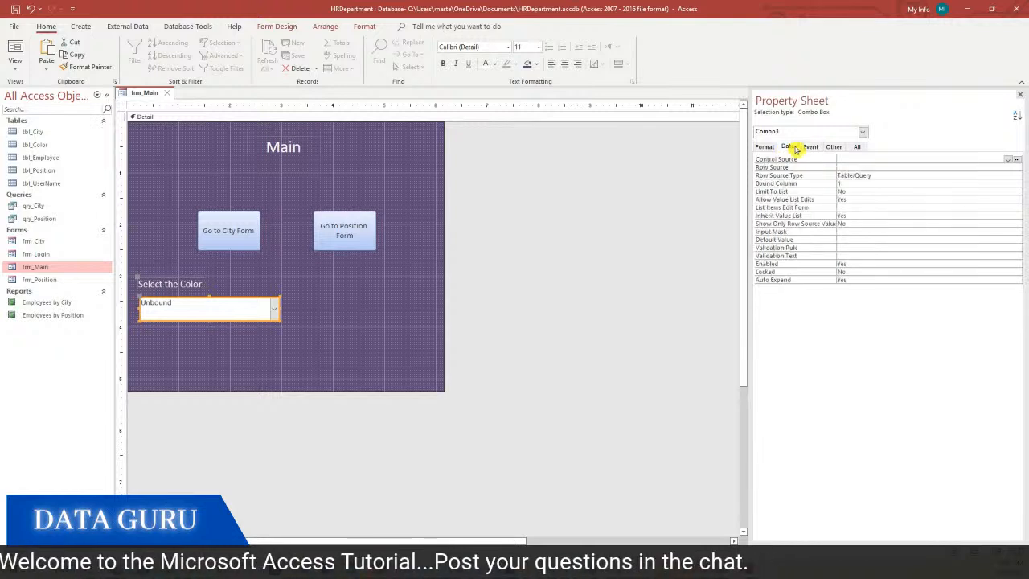
pyautogui.click(863, 166)
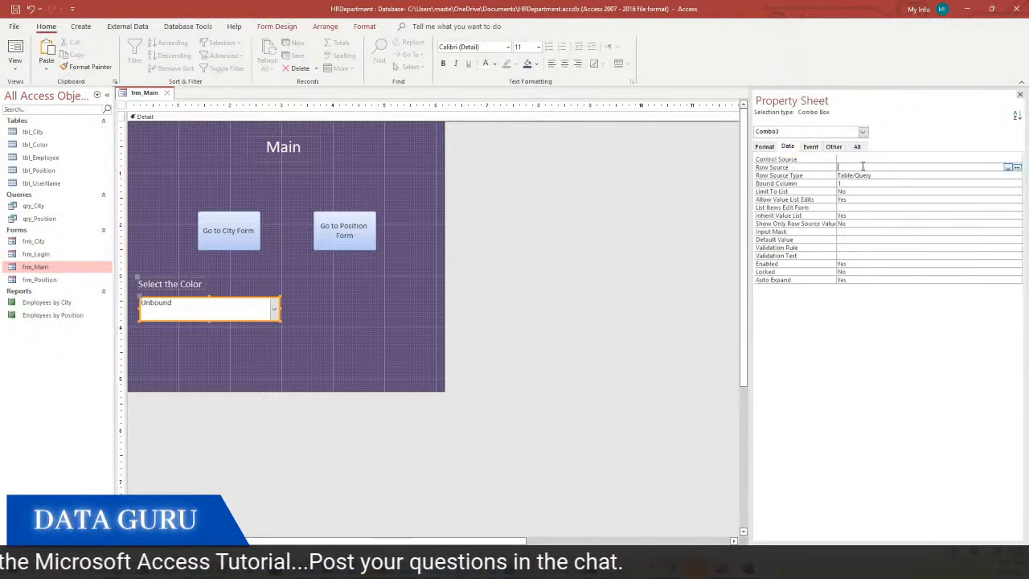
pyautogui.click(1009, 168)
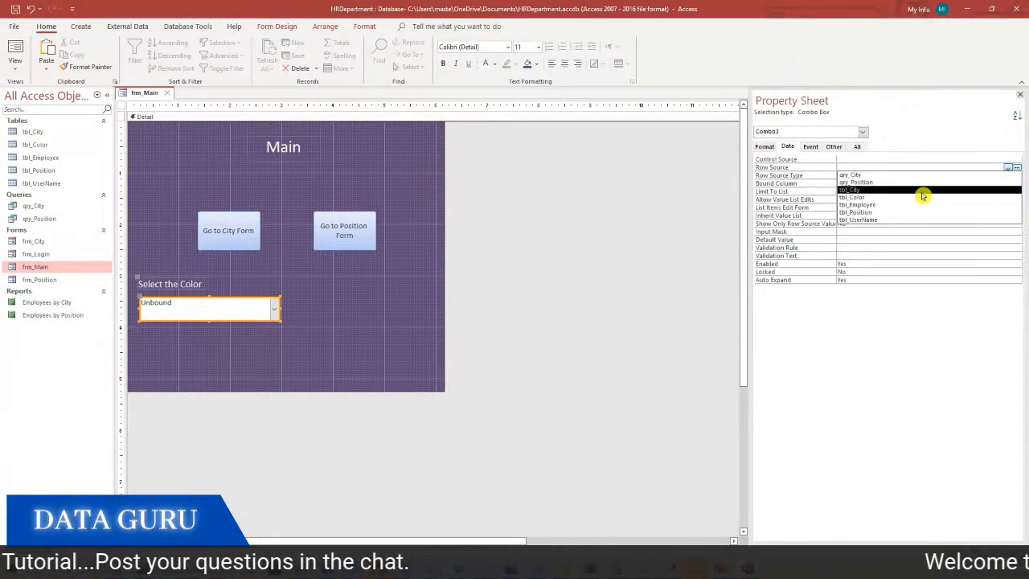
pyautogui.click(855, 197)
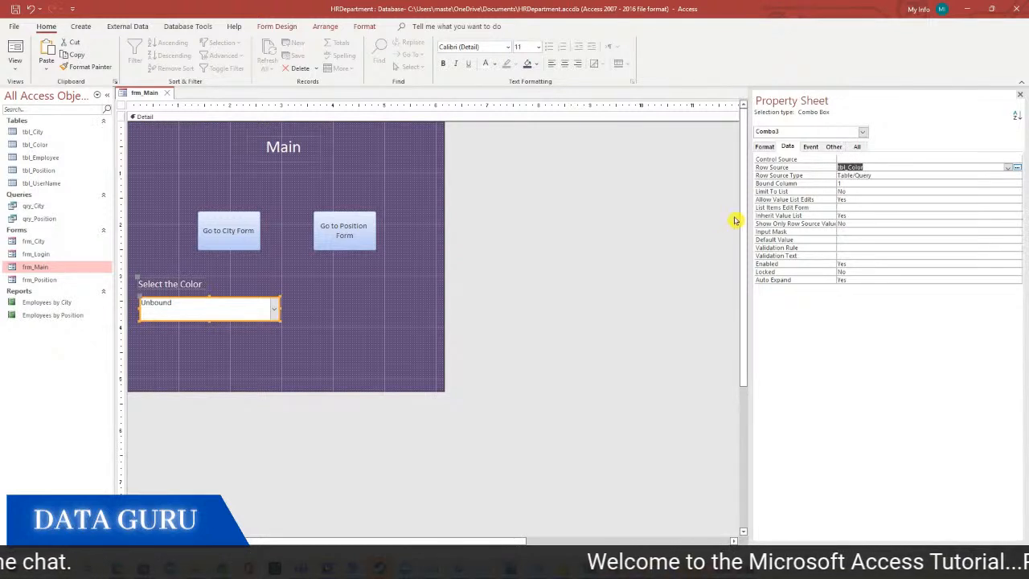
# Check the colour list in Form View, then return to Design View
pyautogui.click(15, 64)
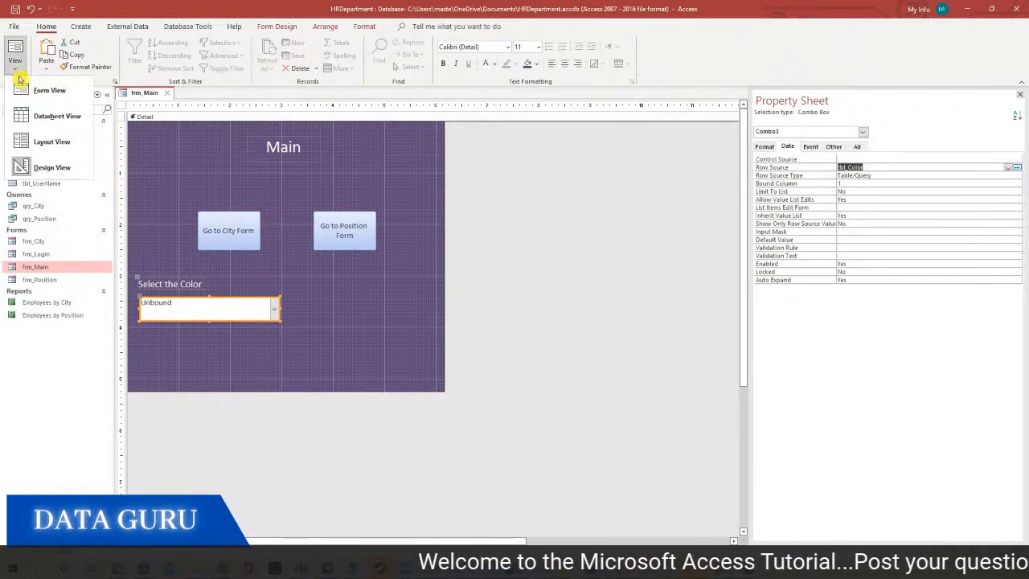
pyautogui.click(44, 88)
pyautogui.click(272, 286)
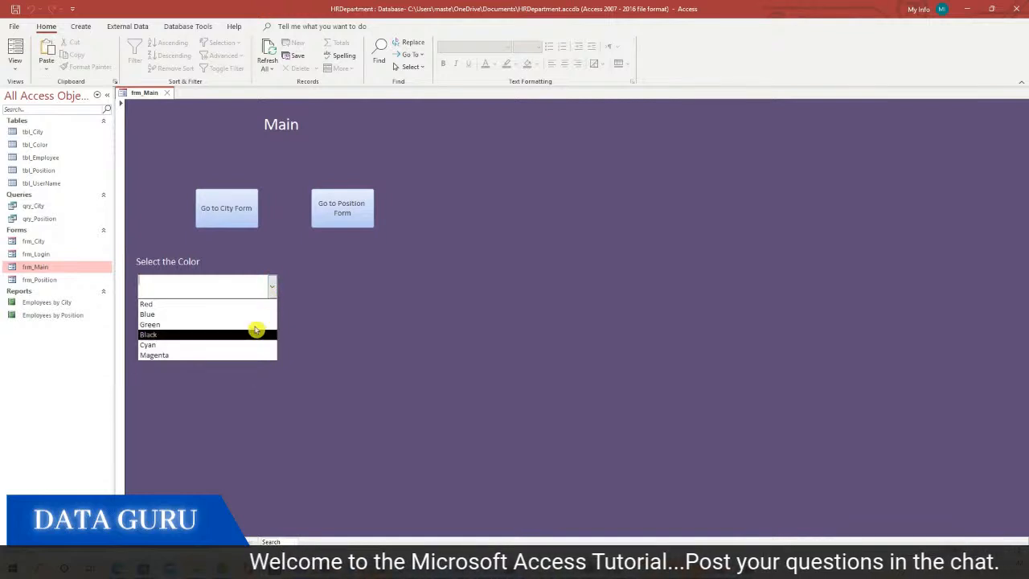
pyautogui.click(373, 283)
pyautogui.rightClick(372, 282)
pyautogui.click(390, 315)
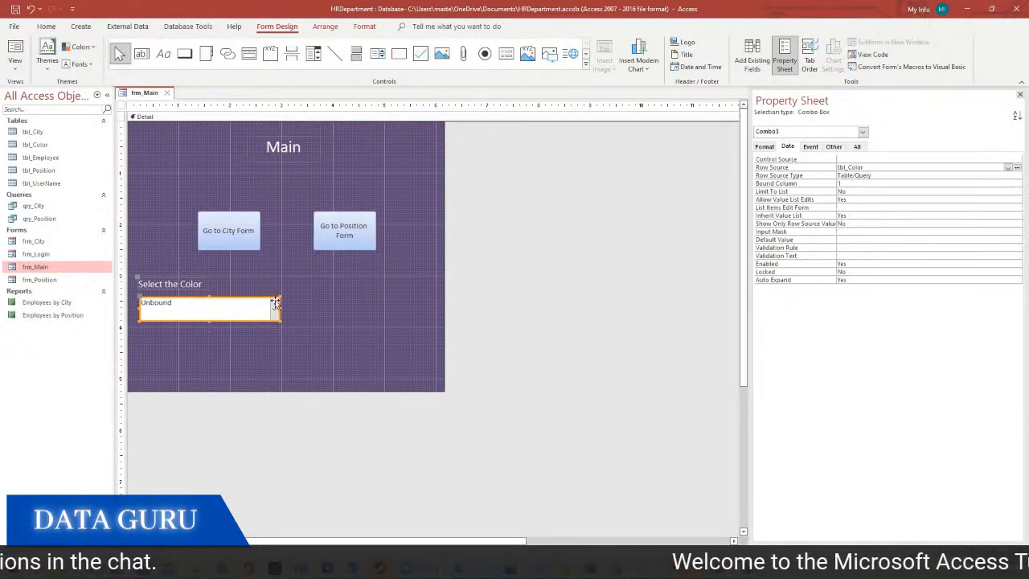
# Try the On Change builder, cancel it, and reselect the combo box
pyautogui.click(810, 146)
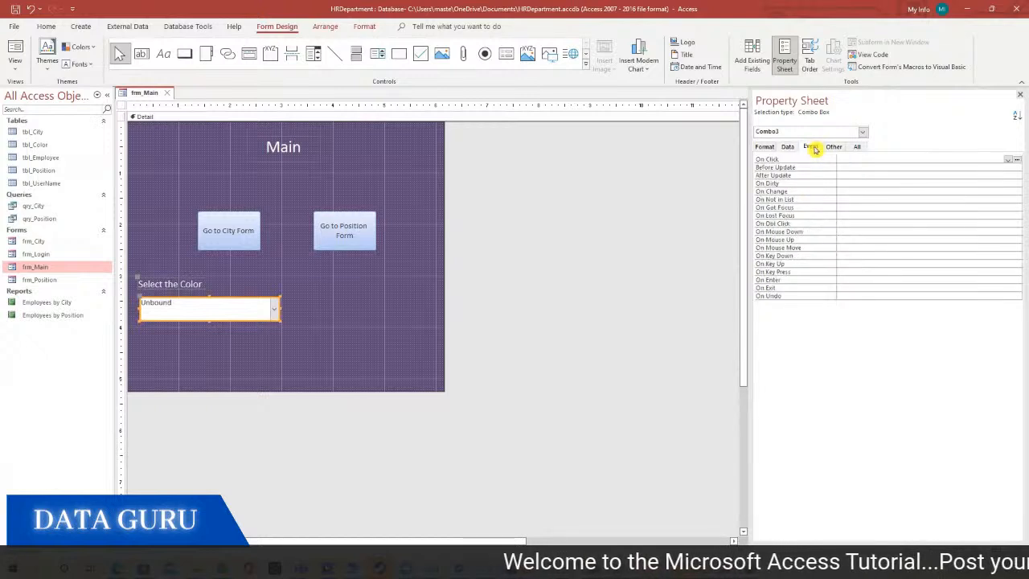
pyautogui.click(851, 192)
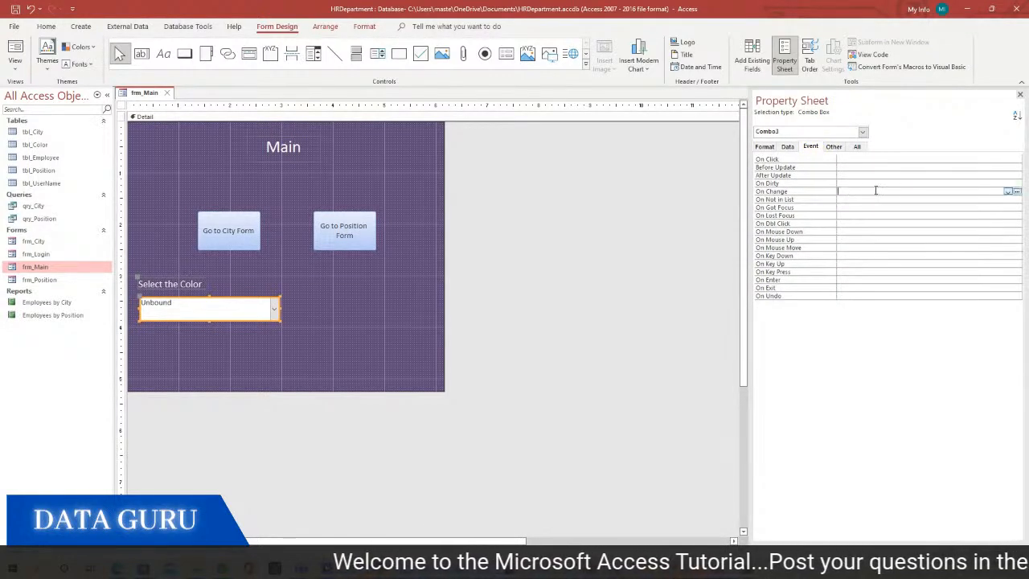
pyautogui.click(1017, 192)
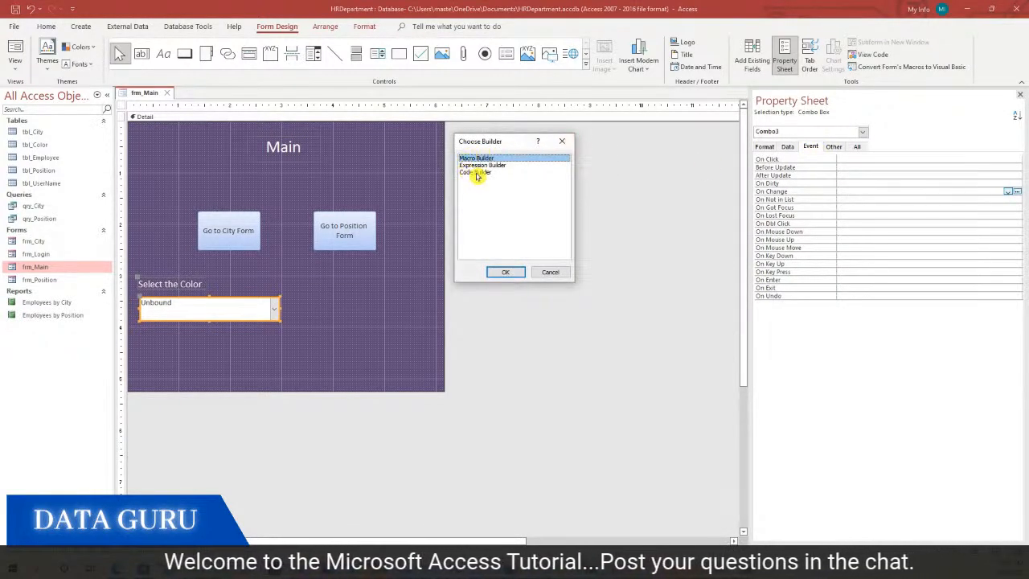
pyautogui.click(550, 273)
pyautogui.click(256, 303)
pyautogui.click(397, 281)
pyautogui.click(269, 308)
# Rename the combo box to ColorCombobox in the All properties
pyautogui.click(858, 148)
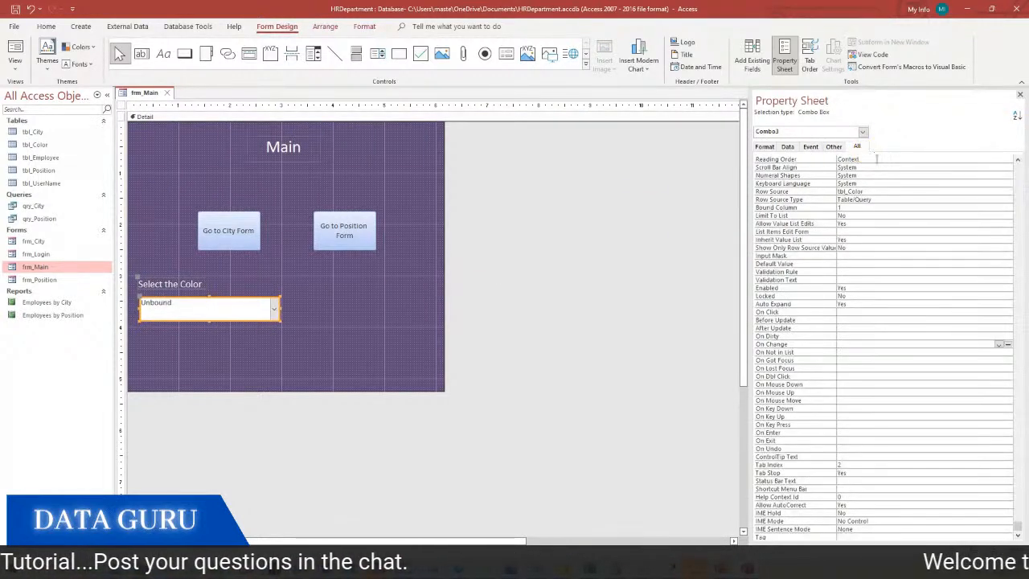
pyautogui.moveTo(1017, 530); pyautogui.dragTo(1014, 140)
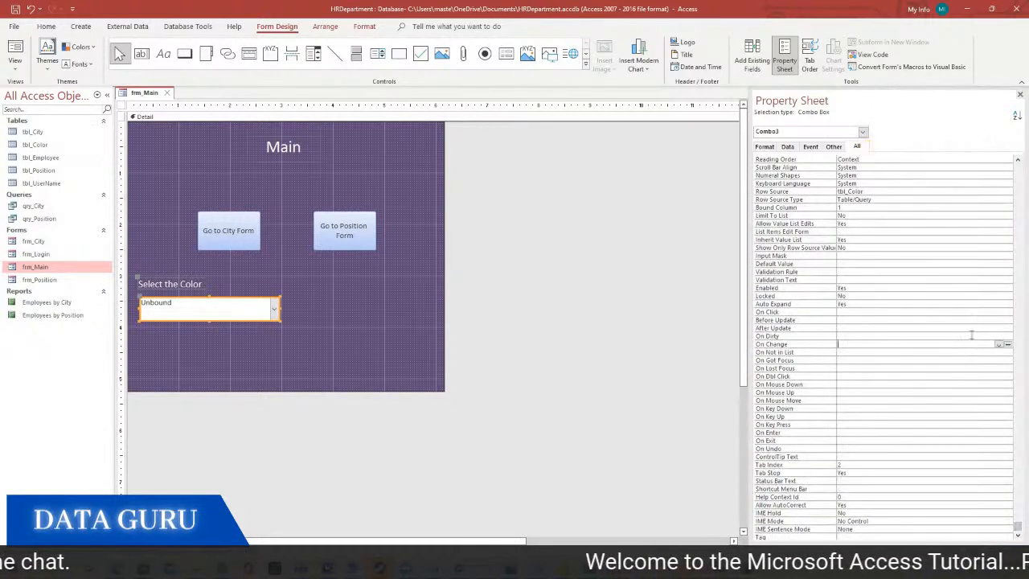
pyautogui.moveTo(1019, 531); pyautogui.dragTo(1018, 164)
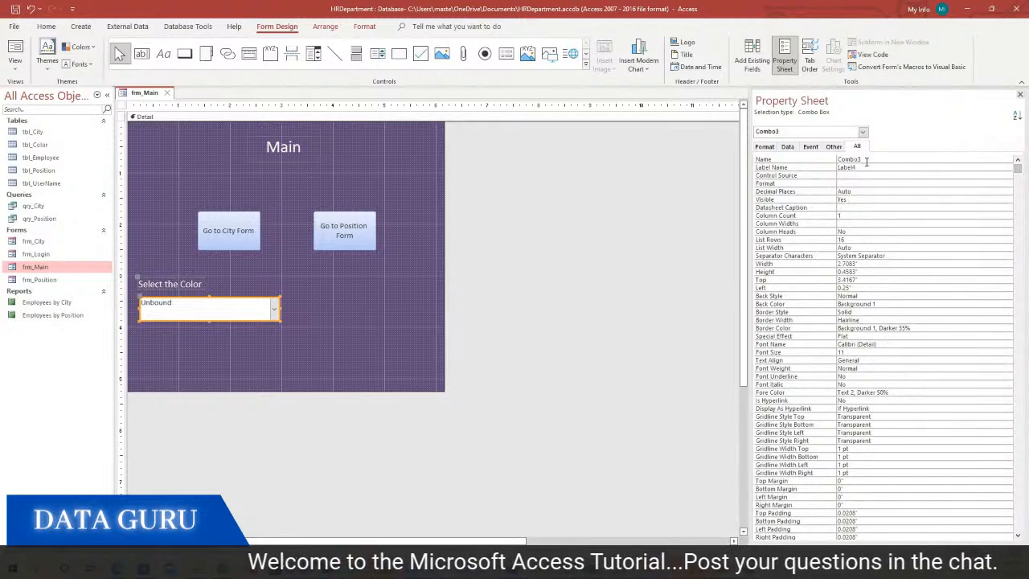
pyautogui.write('c')
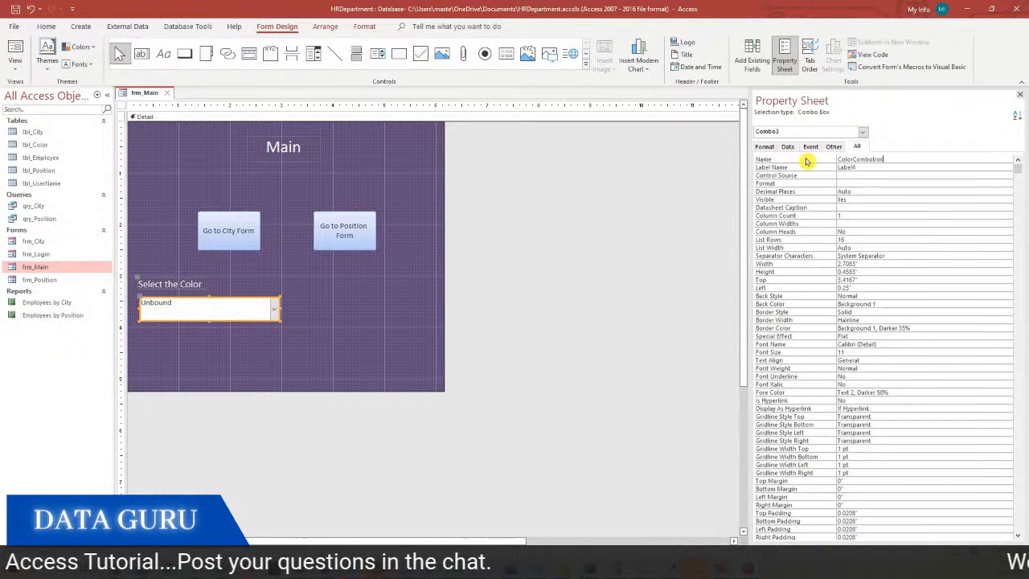
pyautogui.doubleClick(895, 158)
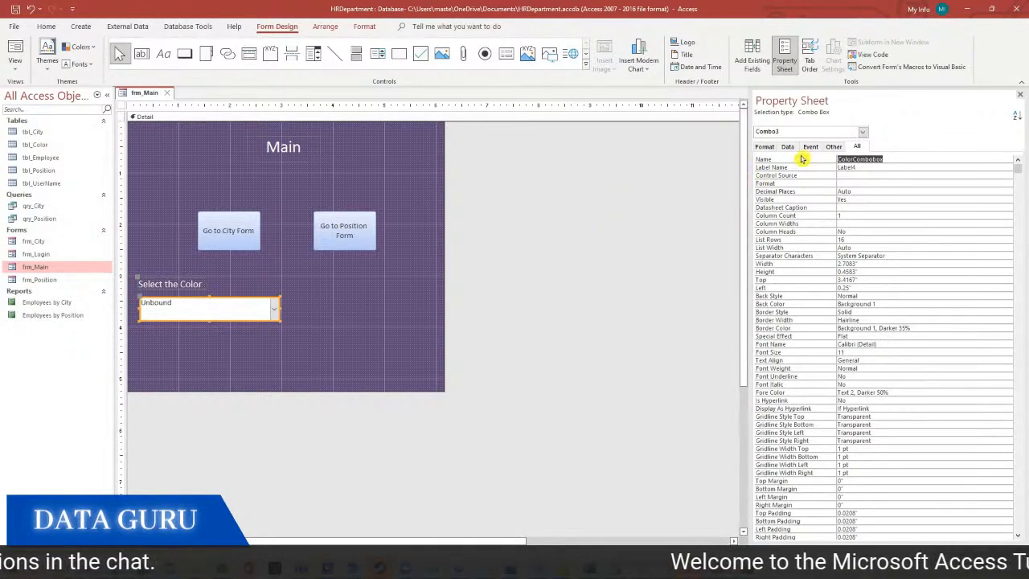
# Create the On Change event with the Code Builder, opening ColorCombobox_Change in VBA
pyautogui.click(810, 146)
pyautogui.click(860, 190)
pyautogui.click(1017, 191)
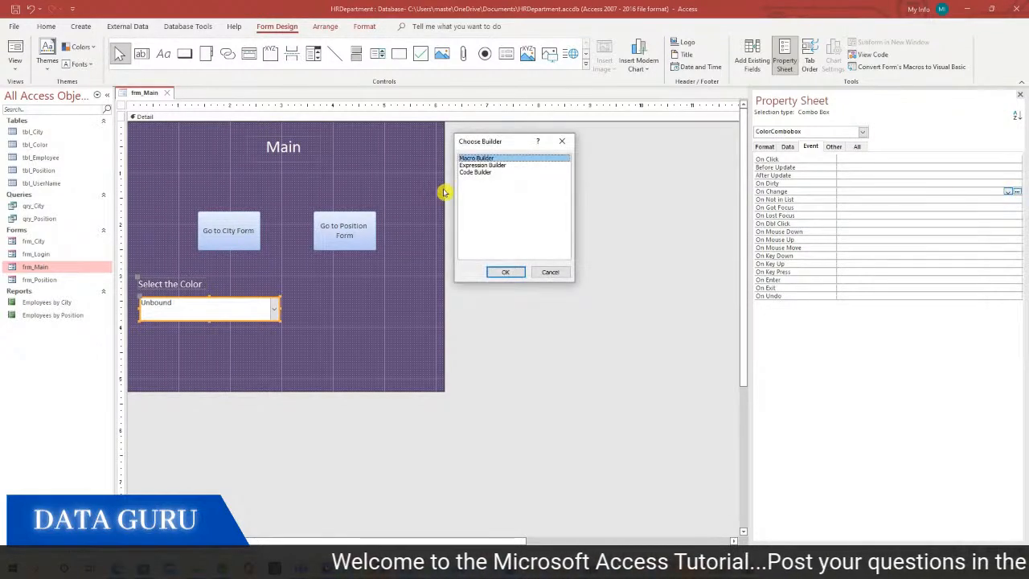
pyautogui.click(473, 172)
pyautogui.click(506, 272)
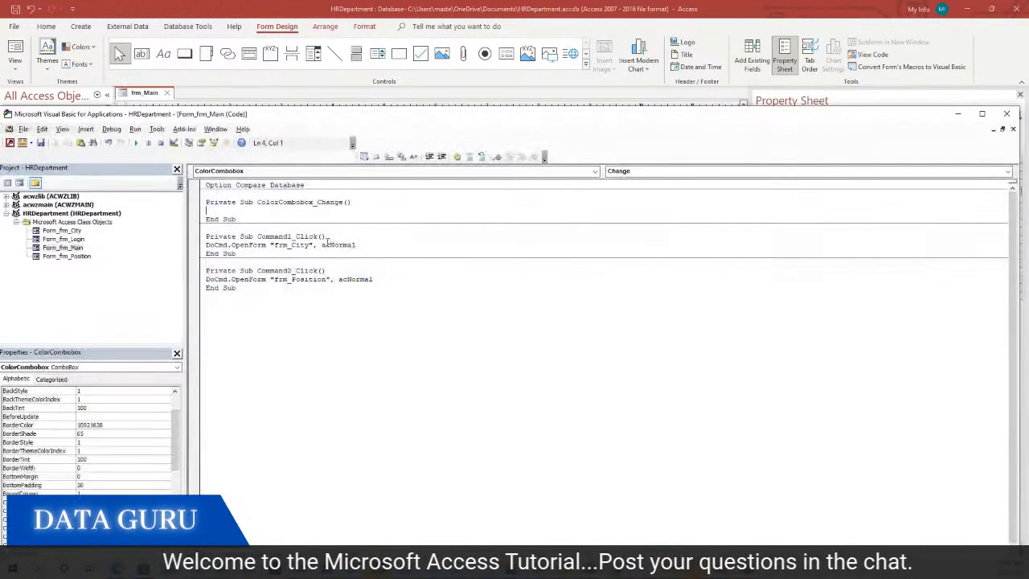